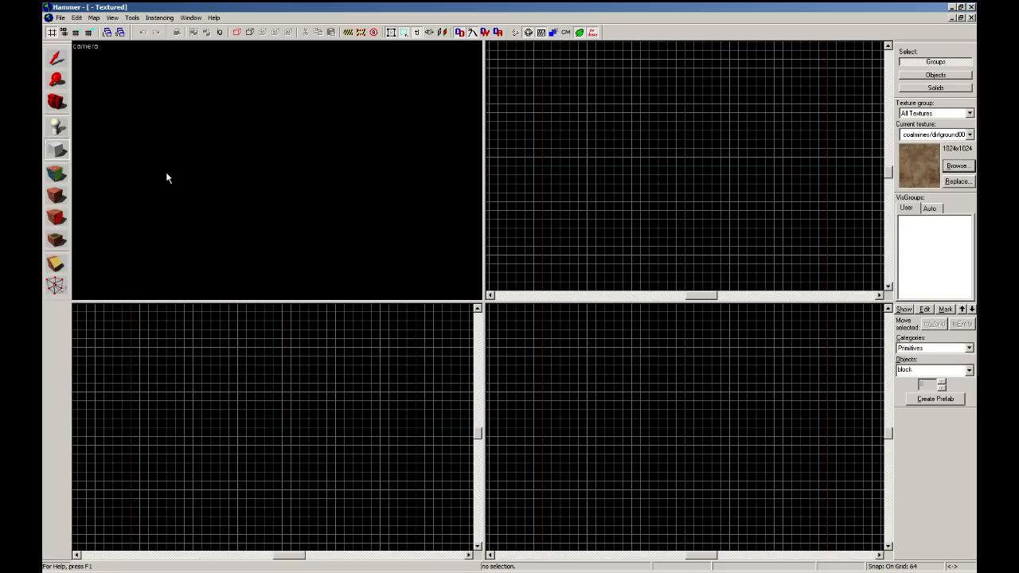
# Create a block about 768 × 704 × 64 units in the top view, textured with coalmines/dirtground004.
pyautogui.moveTo(632, 122); pyautogui.dragTo(739, 218)
pyautogui.press('Return')
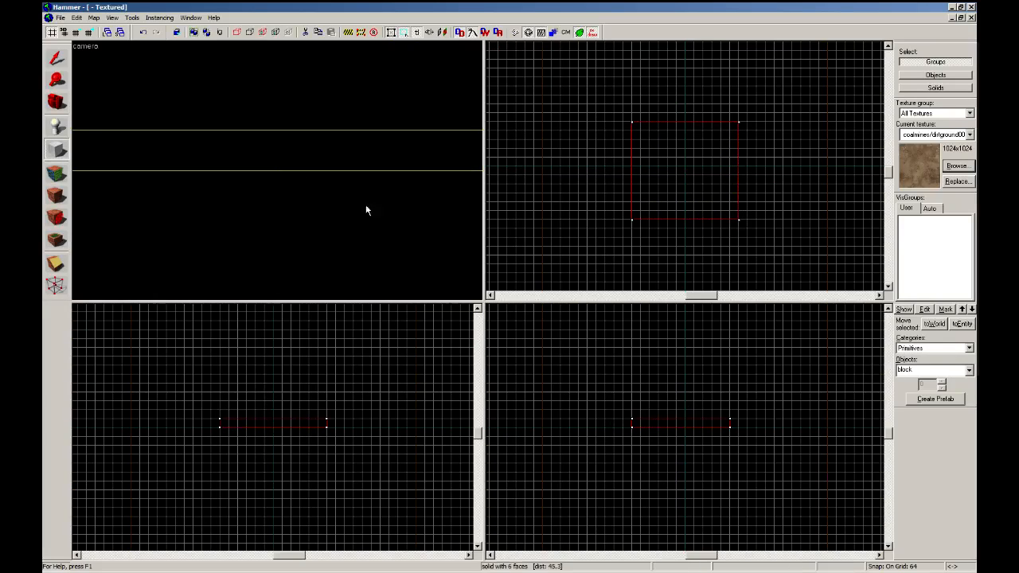
pyautogui.click(278, 168)
pyautogui.press('w')
pyautogui.press('d')
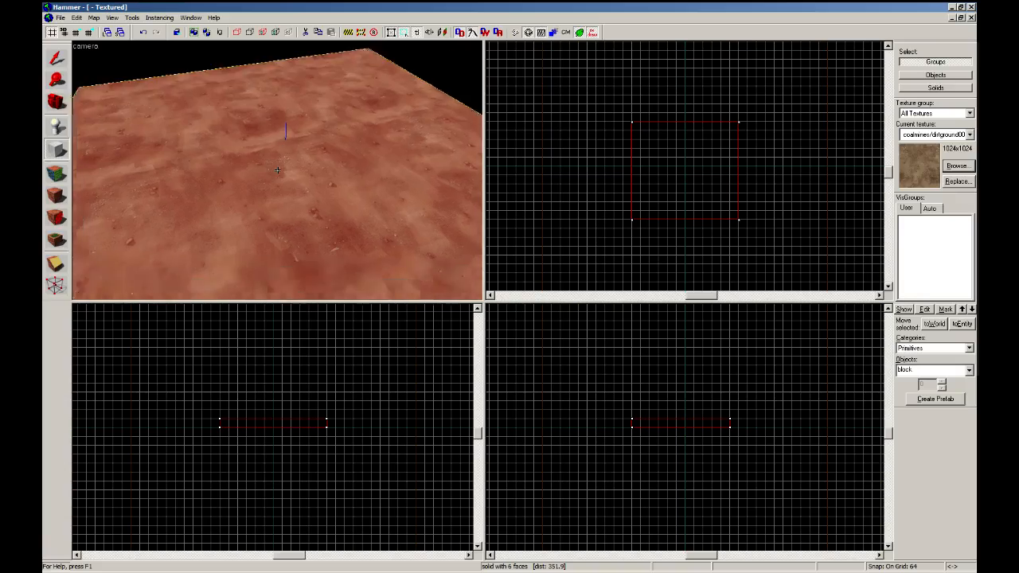
pyautogui.press('s')
pyautogui.press('a')
pyautogui.press('s')
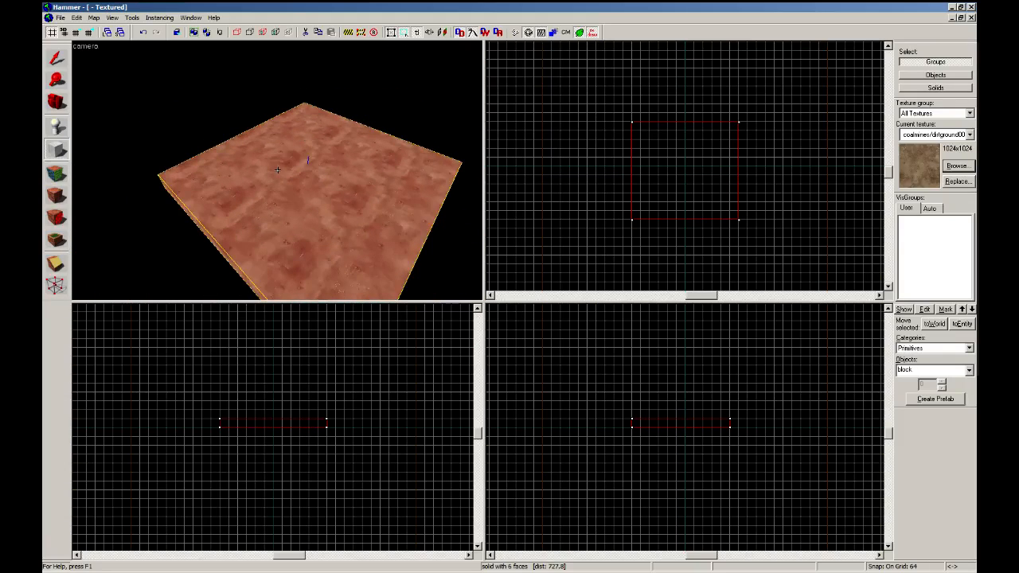
# Select only the block's top face and create a displacement of power 3 on it.
pyautogui.click(65, 179)
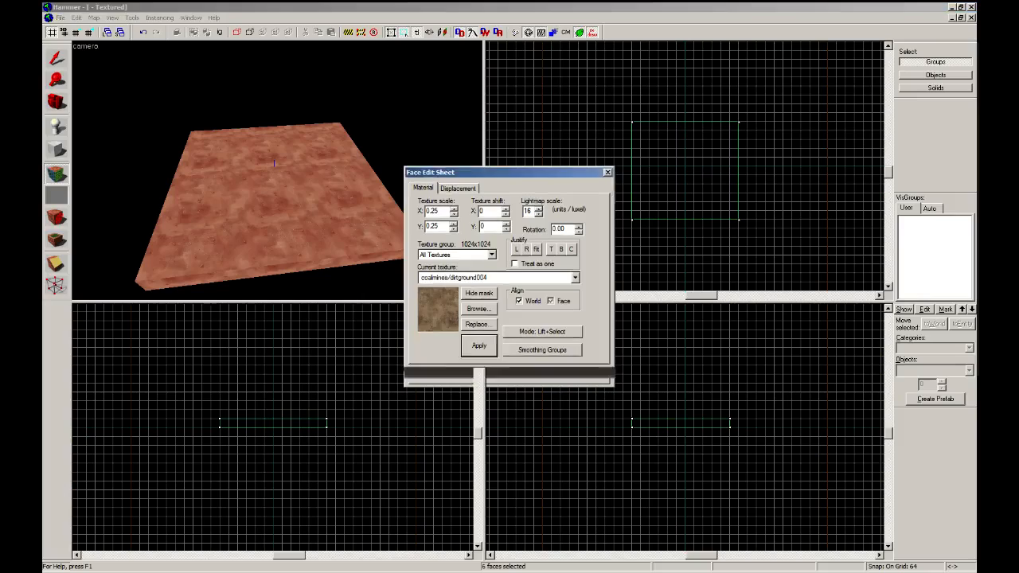
pyautogui.moveTo(436, 199); pyautogui.dragTo(471, 182)
pyautogui.click(329, 242)
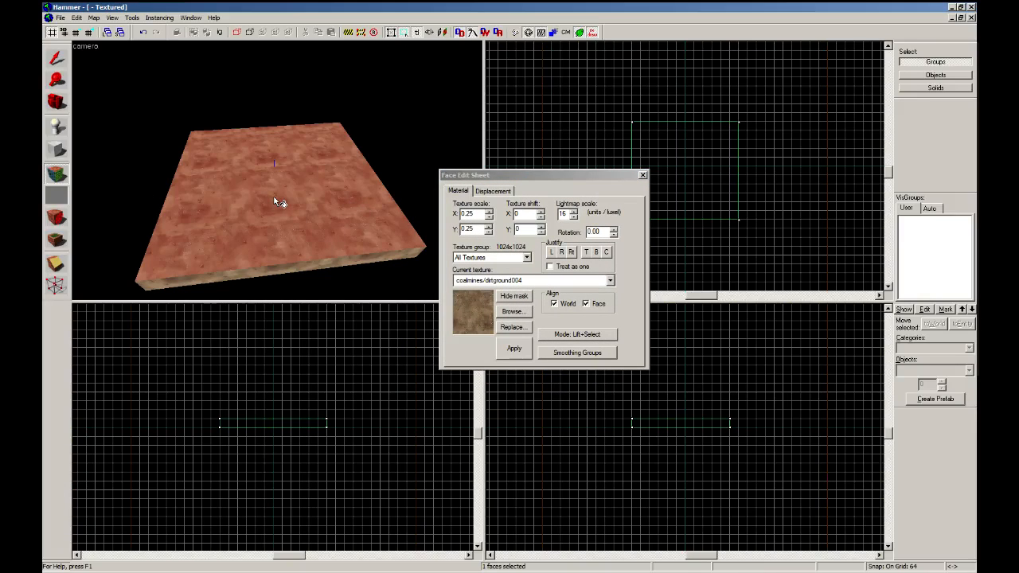
pyautogui.click(493, 191)
pyautogui.click(468, 248)
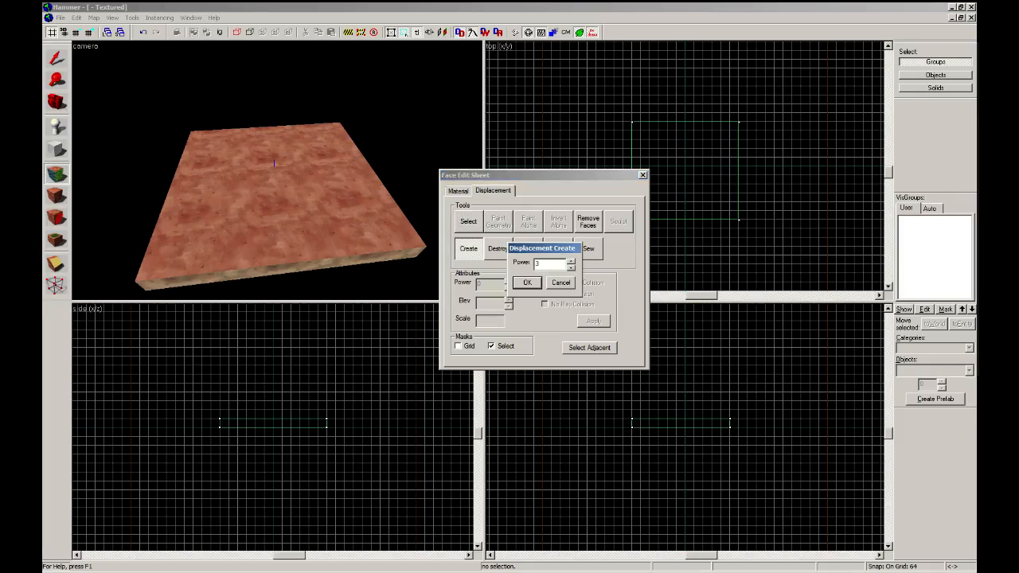
pyautogui.press('Return')
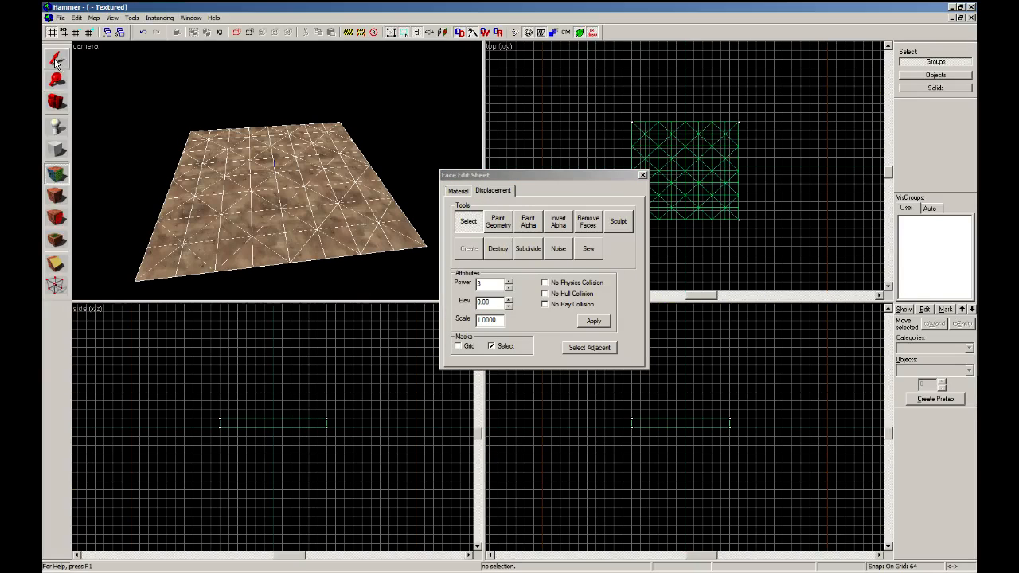
# Raise a steep hill on the displacement with Paint Geometry, using a distance of 4 along the face normal.
pyautogui.click(497, 222)
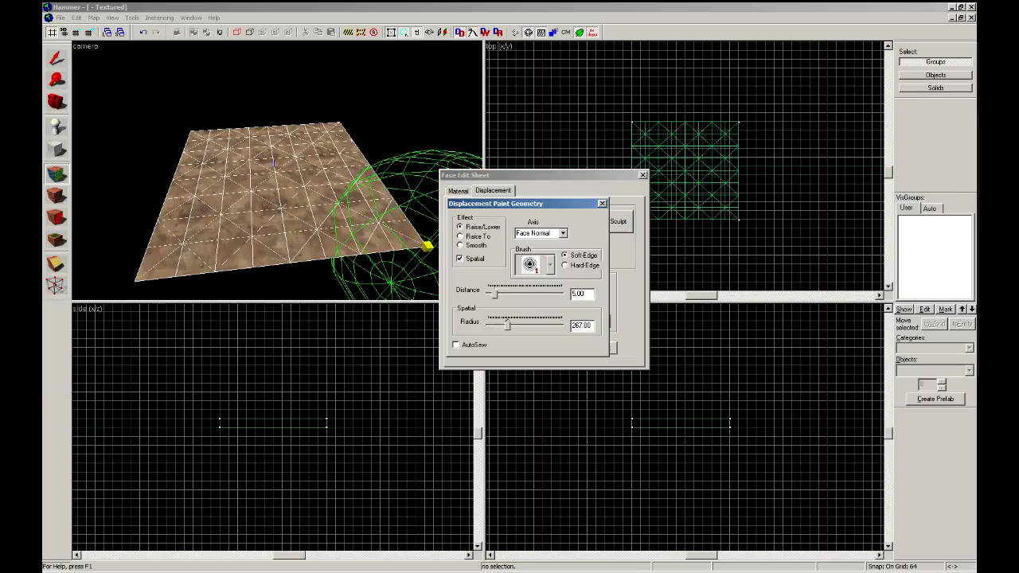
pyautogui.write('4')
pyautogui.moveTo(275, 163); pyautogui.dragTo(278, 169)
pyautogui.press('s')
pyautogui.press('z')
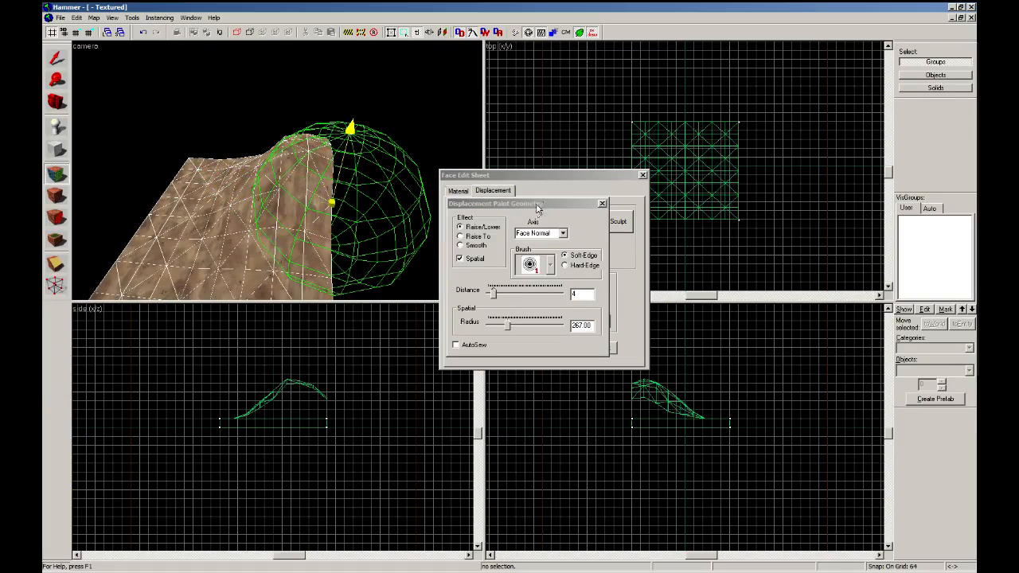
# Lower the steep hill and raise the surrounding surface to form gentler mounds across the displacement.
pyautogui.moveTo(530, 205); pyautogui.dragTo(561, 149)
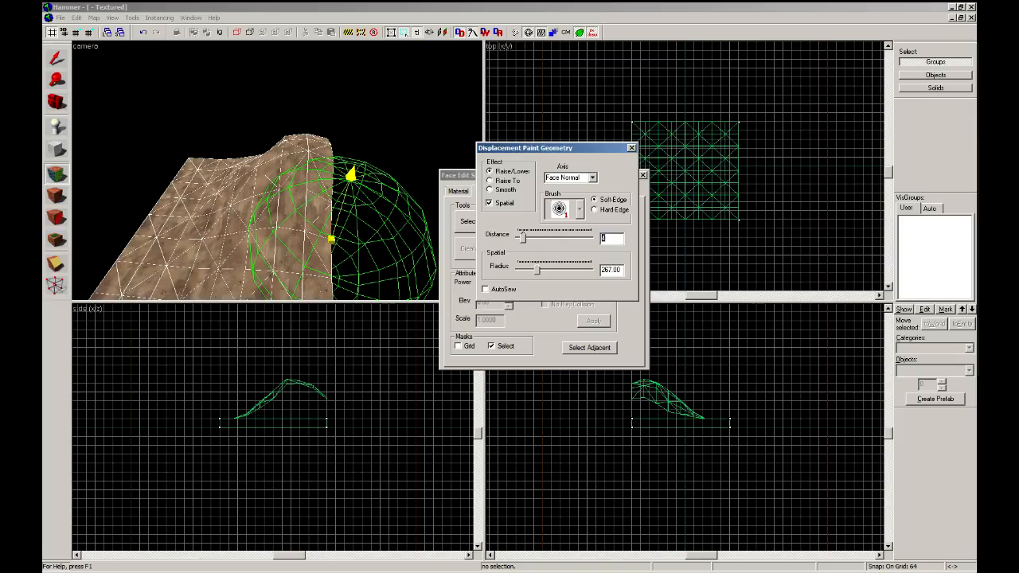
pyautogui.moveTo(314, 145); pyautogui.dragTo(329, 208, button='right')
pyautogui.moveTo(330, 208)
pyautogui.mouseDown()
pyautogui.moveTo(324, 179)
pyautogui.moveTo(241, 186)
pyautogui.moveTo(193, 225)
pyautogui.mouseUp()
pyautogui.press('z')
pyautogui.press('z')
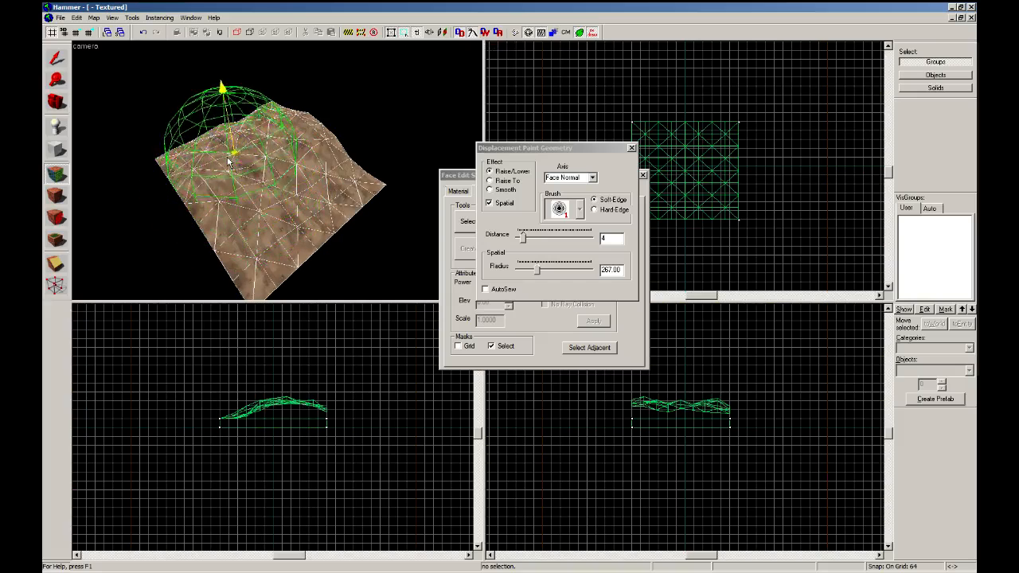
pyautogui.moveTo(227, 161); pyautogui.dragTo(294, 160)
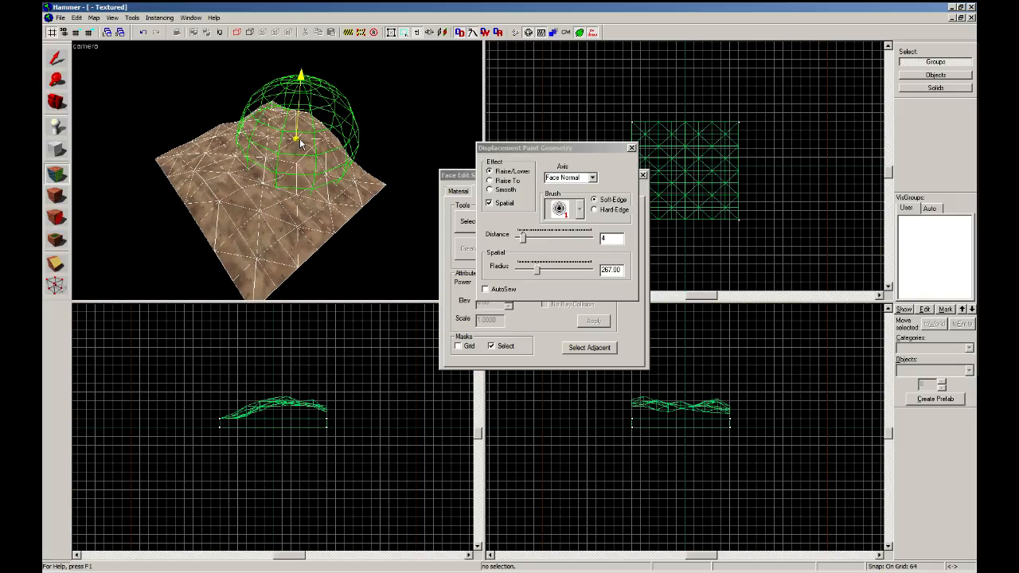
# Set the geometry painting axis to Z-Axis and the brush to Hard-Edge.
pyautogui.doubleClick(607, 238)
pyautogui.scroll(5, 311, 188)
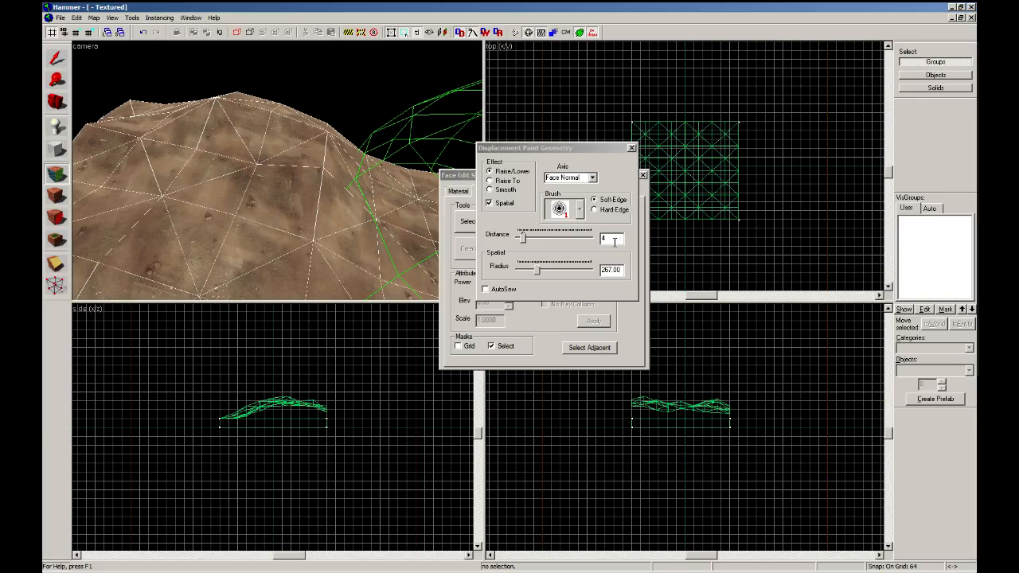
pyautogui.click(613, 242)
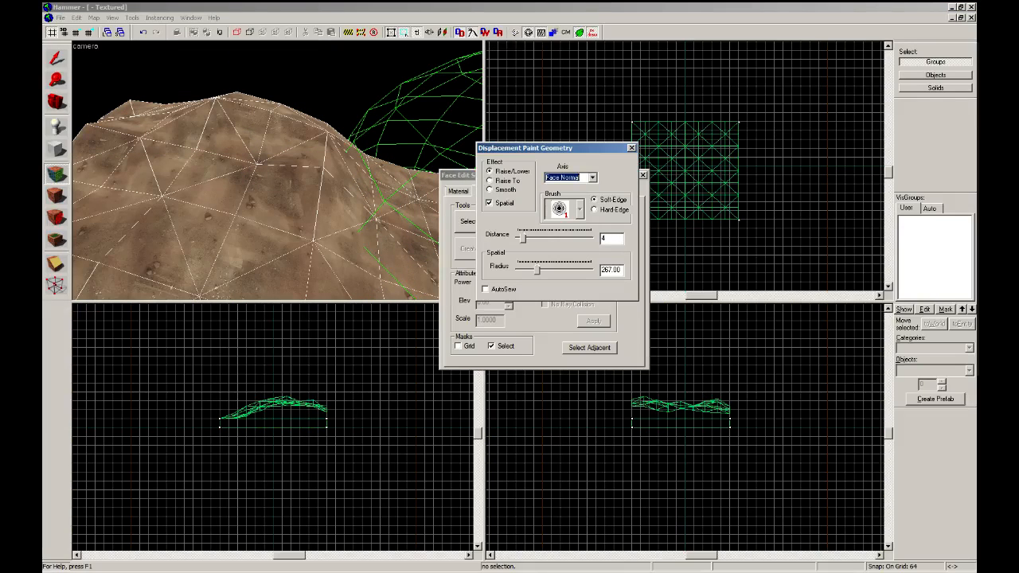
pyautogui.click(592, 177)
pyautogui.click(571, 203)
pyautogui.press('d')
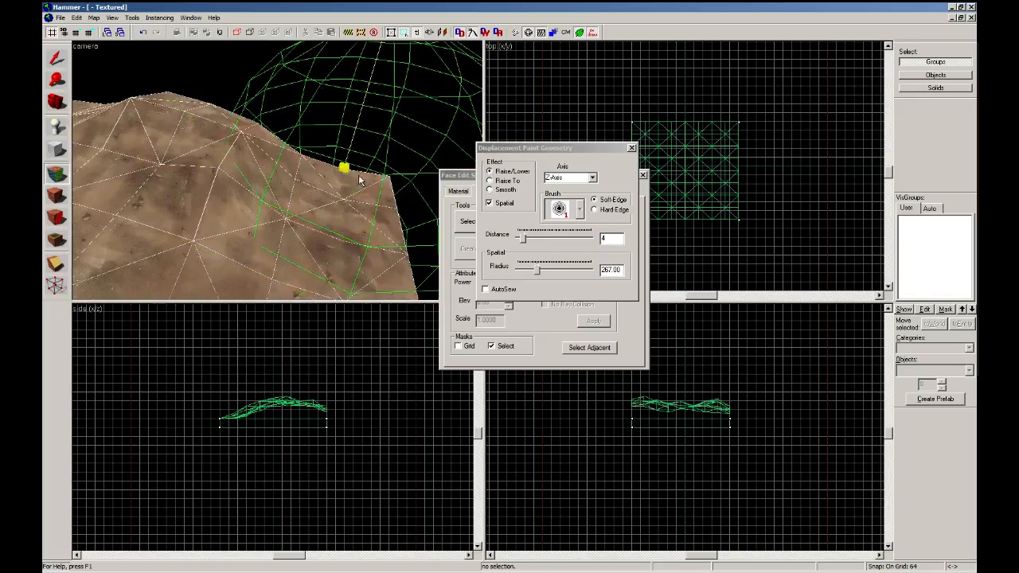
pyautogui.press('d')
pyautogui.press('s')
pyautogui.press('a')
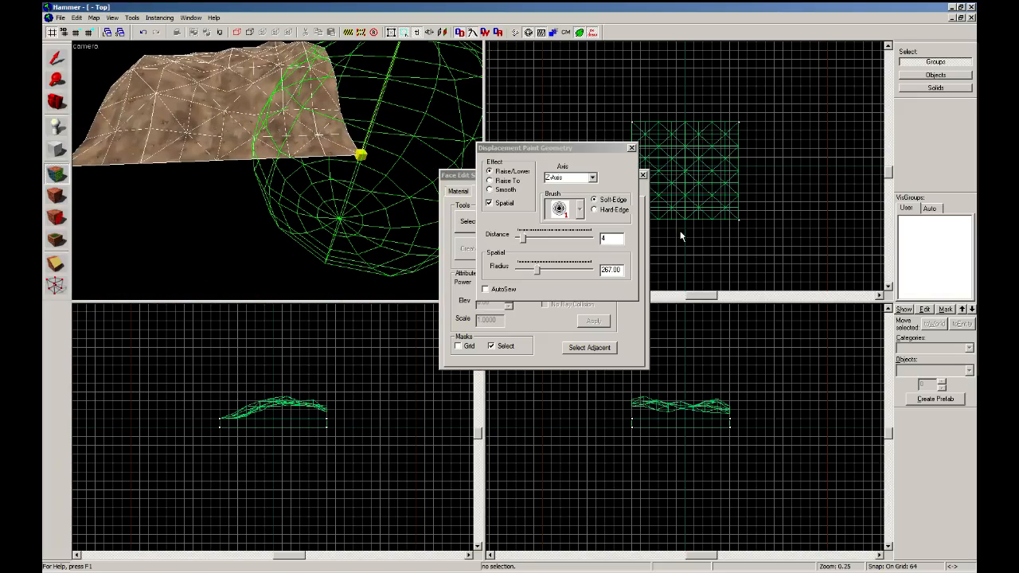
pyautogui.click(611, 211)
# Lower and raise parts of the displacement along the Z axis with the hard-edge brush to roughen the terrain.
pyautogui.moveTo(235, 95); pyautogui.dragTo(235, 98, button='right')
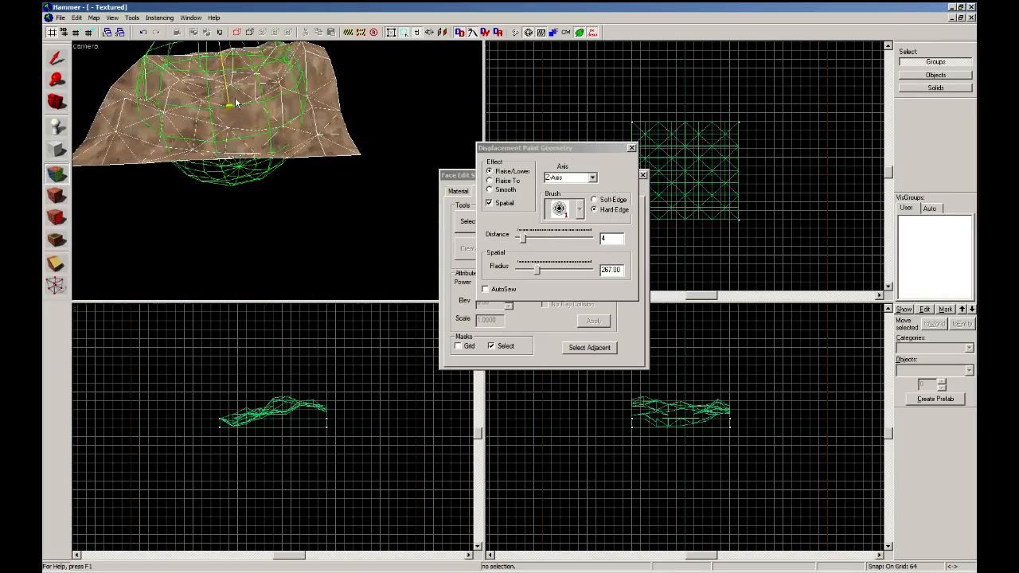
pyautogui.moveTo(235, 101)
pyautogui.mouseDown()
pyautogui.moveTo(273, 103)
pyautogui.moveTo(228, 91)
pyautogui.moveTo(204, 104)
pyautogui.mouseUp()
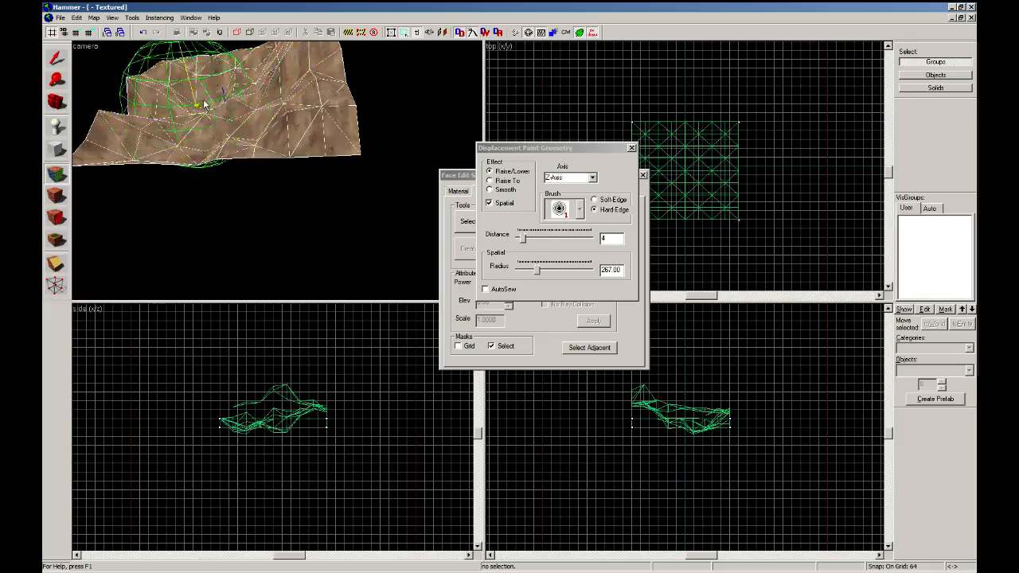
pyautogui.moveTo(205, 104); pyautogui.dragTo(314, 130, button='right')
pyautogui.click(295, 117)
# Flatten the rough terrain by painting over the whole displacement with the Smooth effect.
pyautogui.press('z')
pyautogui.press('s')
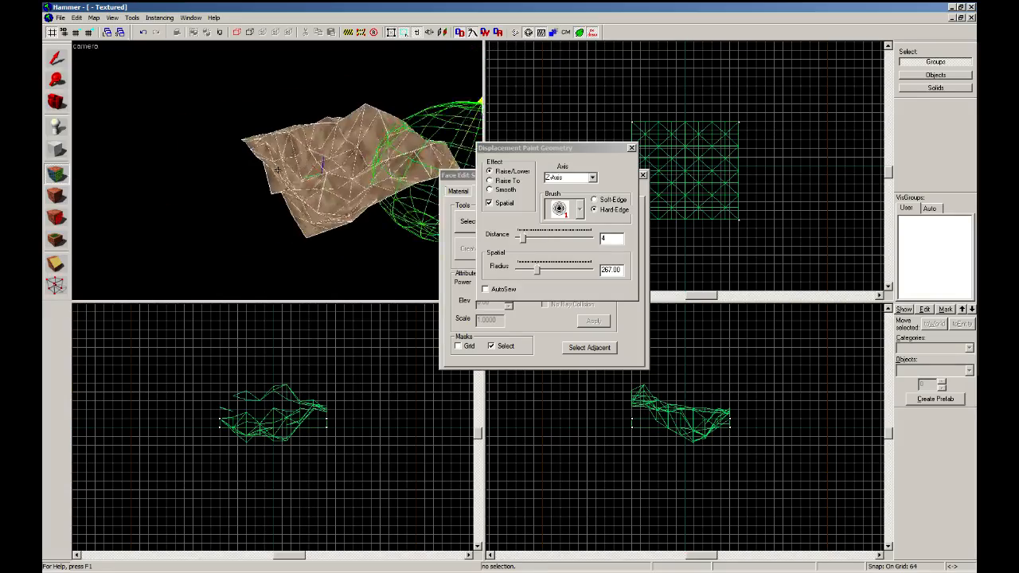
pyautogui.click(490, 190)
pyautogui.moveTo(262, 159)
pyautogui.mouseDown()
pyautogui.moveTo(253, 153)
pyautogui.moveTo(402, 137)
pyautogui.moveTo(352, 143)
pyautogui.moveTo(375, 141)
pyautogui.mouseUp()
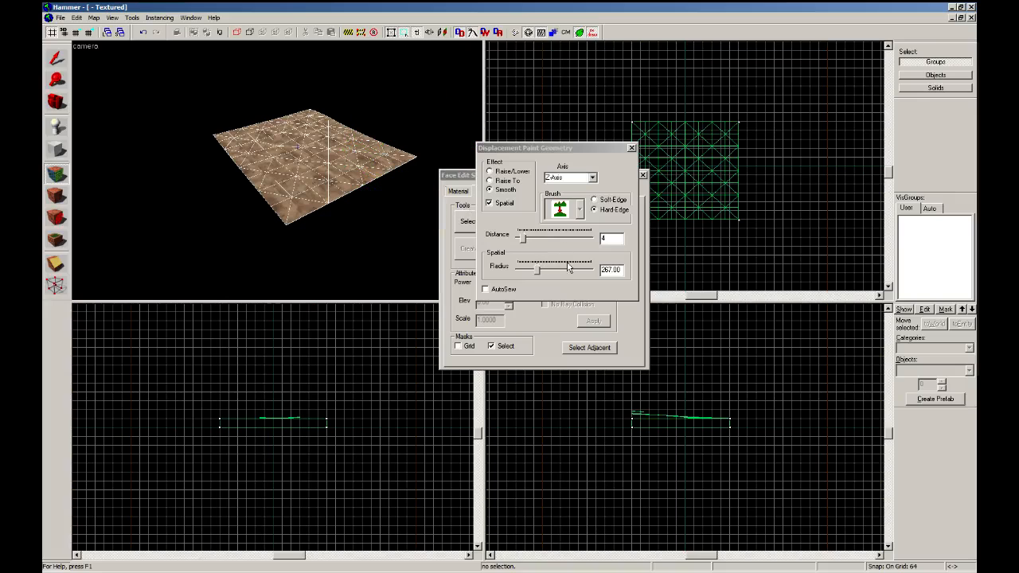
# Try to raise the surface with the Raise/Lower effect at a distance of 1234234, and undo the stroke.
pyautogui.doubleClick(616, 240)
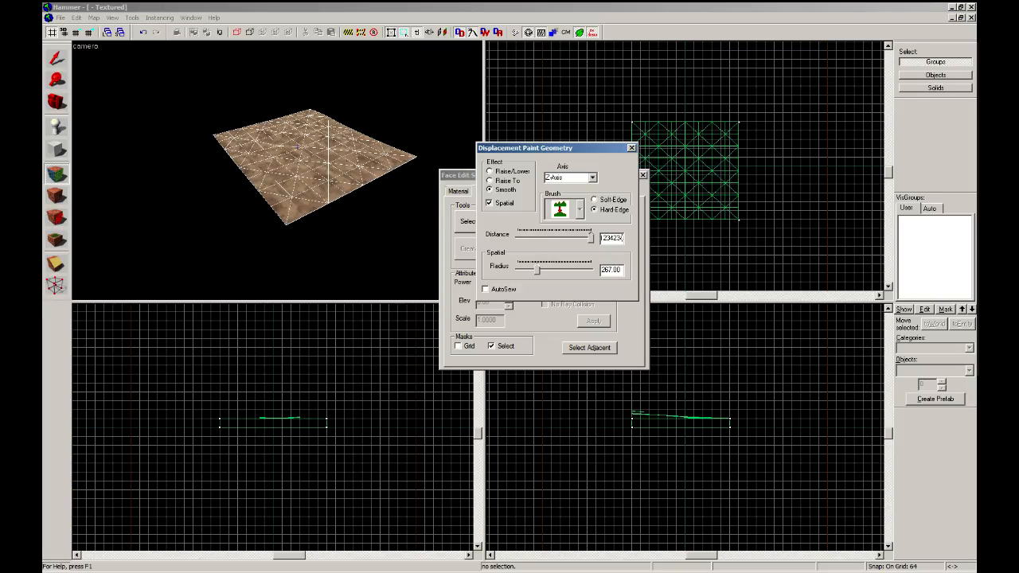
pyautogui.click(490, 172)
pyautogui.click(318, 159)
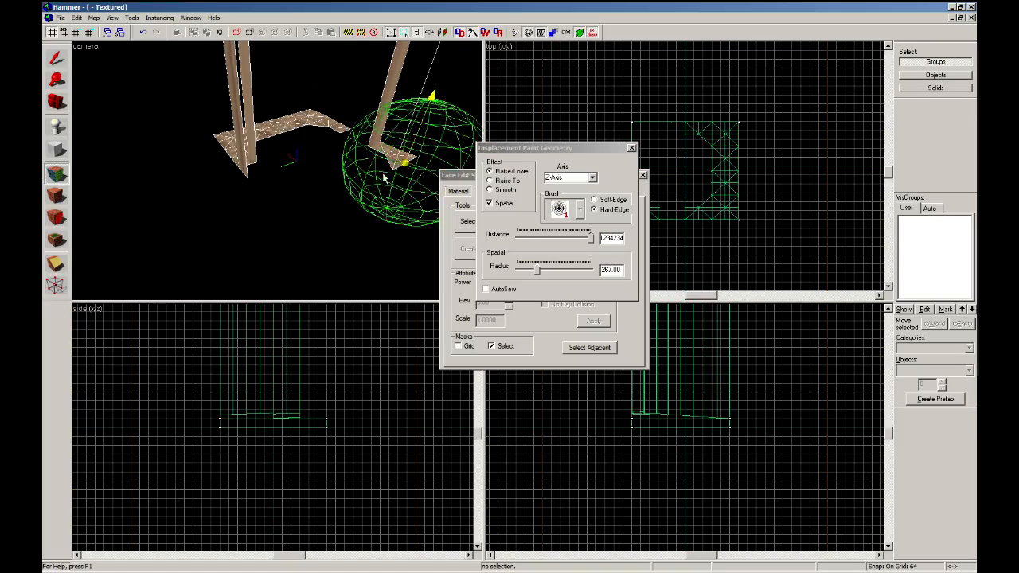
pyautogui.press('z')
pyautogui.press('z')
pyautogui.hotkey('ctrl', 'z')
pyautogui.press('z')
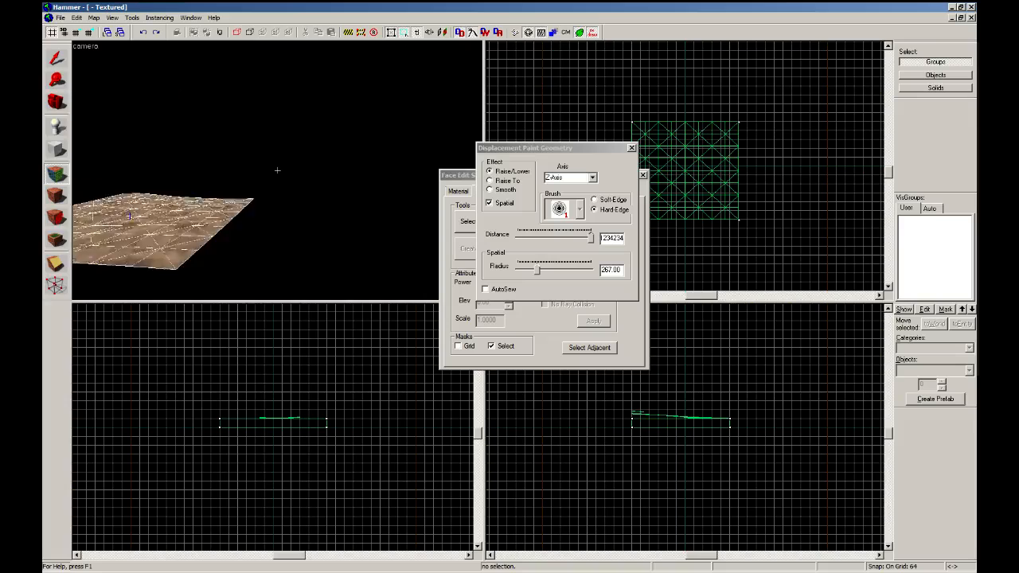
pyautogui.press('z')
# Set the distance to 64 and raise one side of the displacement into a cliff.
pyautogui.doubleClick(611, 237)
pyautogui.write('64')
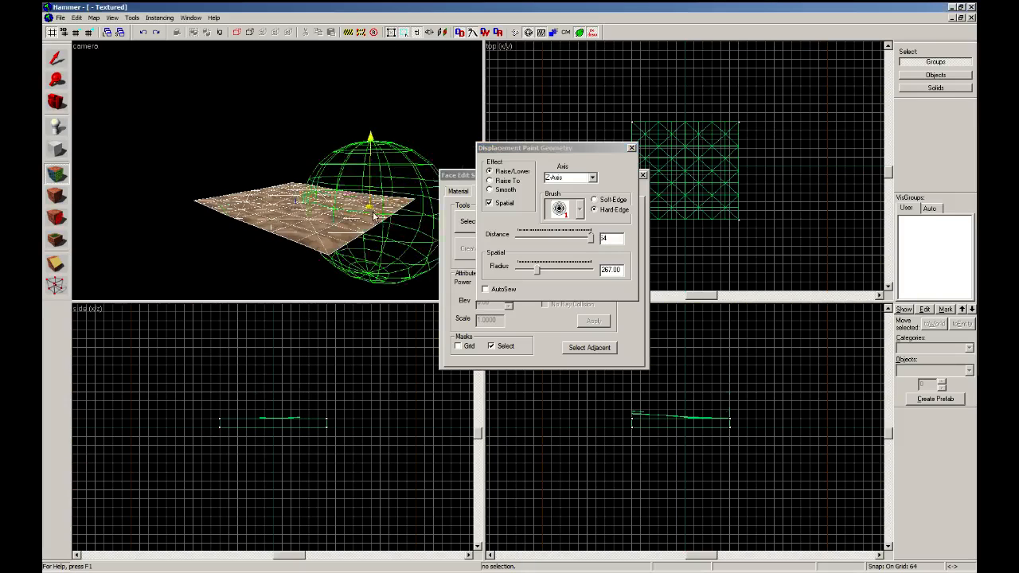
pyautogui.moveTo(385, 209); pyautogui.dragTo(342, 198)
pyautogui.press('z')
pyautogui.press('z')
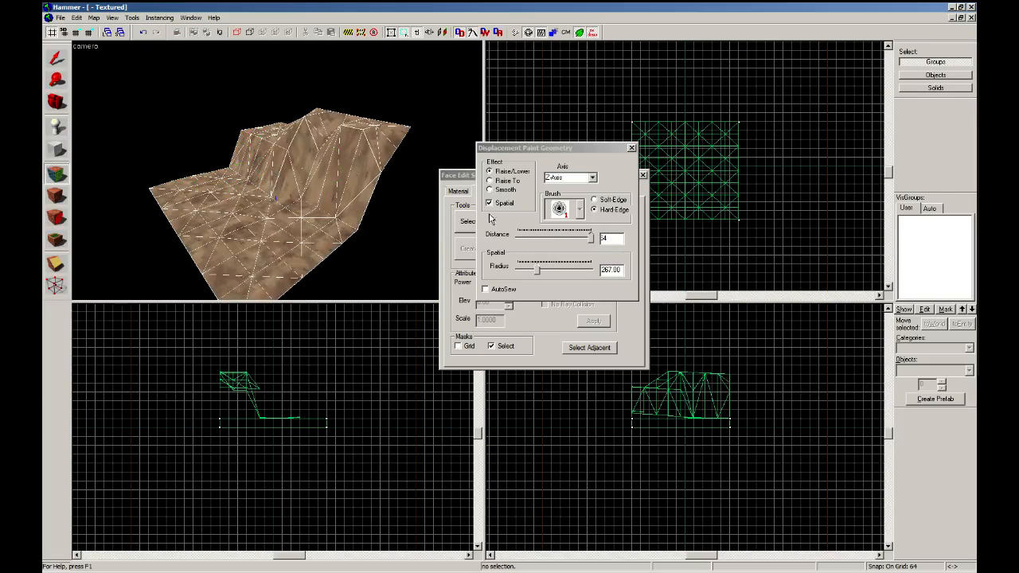
# Smooth part of the cliff with the Smooth effect, using a distance of 60 and a radius of 352.
pyautogui.click(500, 191)
pyautogui.write('123412')
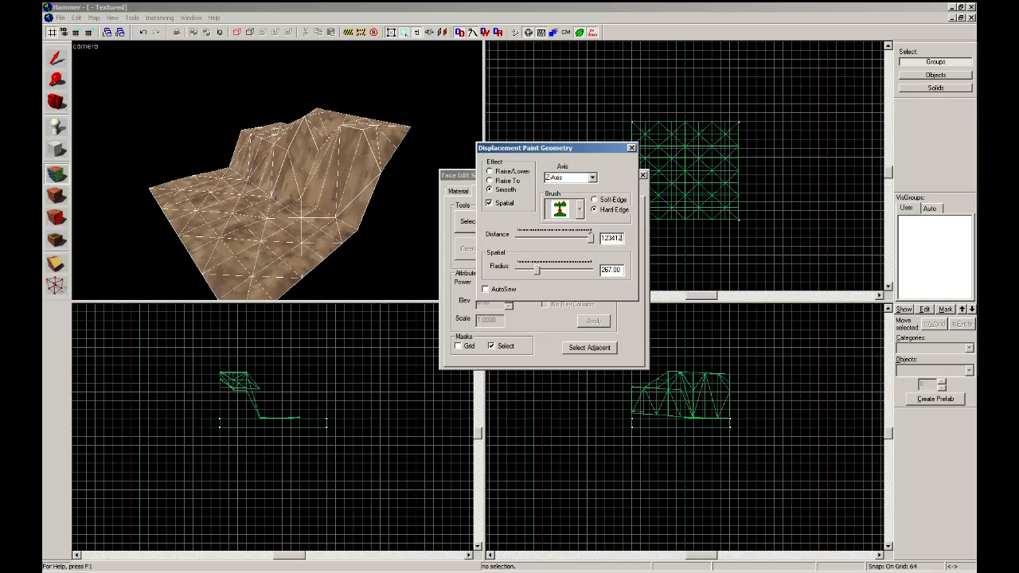
pyautogui.write('34')
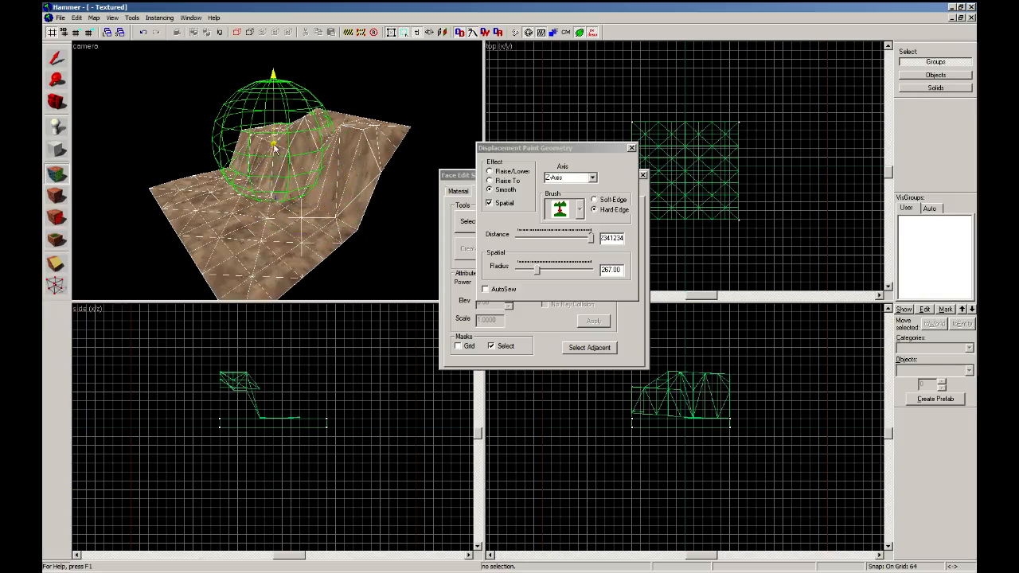
pyautogui.moveTo(541, 275); pyautogui.dragTo(545, 273)
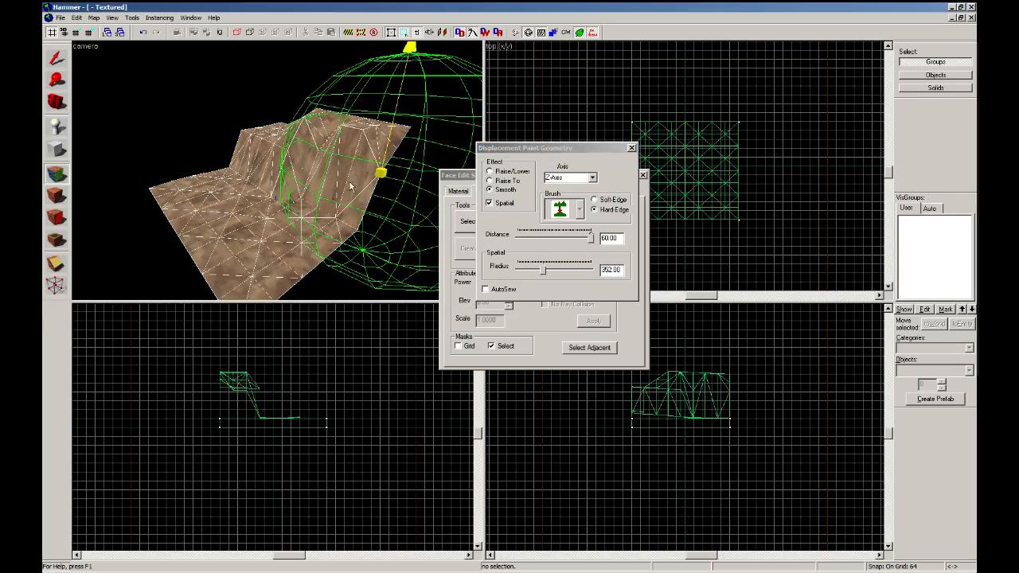
pyautogui.moveTo(270, 165); pyautogui.dragTo(371, 206)
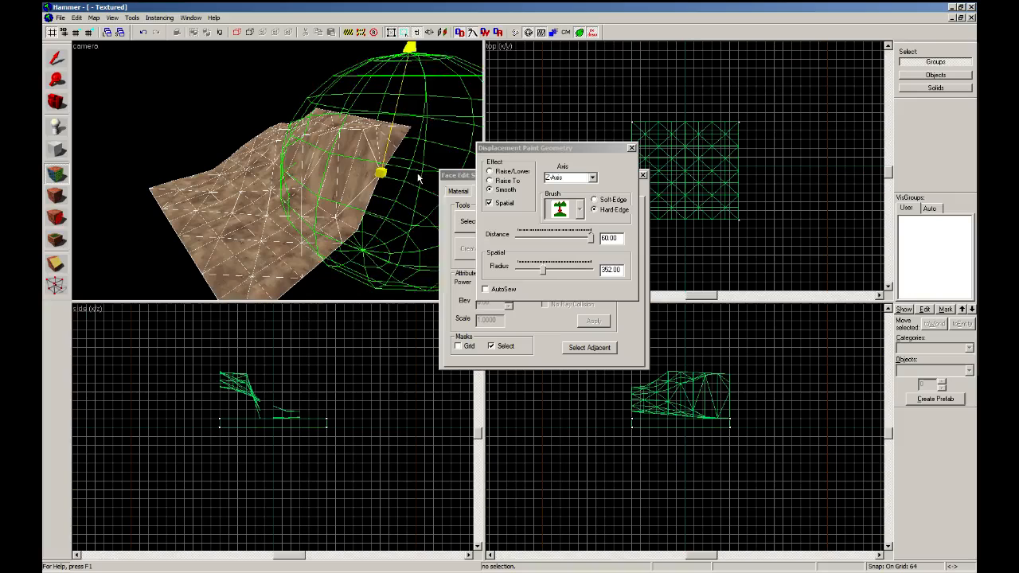
# Try to smooth the cliff with the distance set to 0, and undo the stroke.
pyautogui.doubleClick(611, 237)
pyautogui.write('0')
pyautogui.click(330, 199)
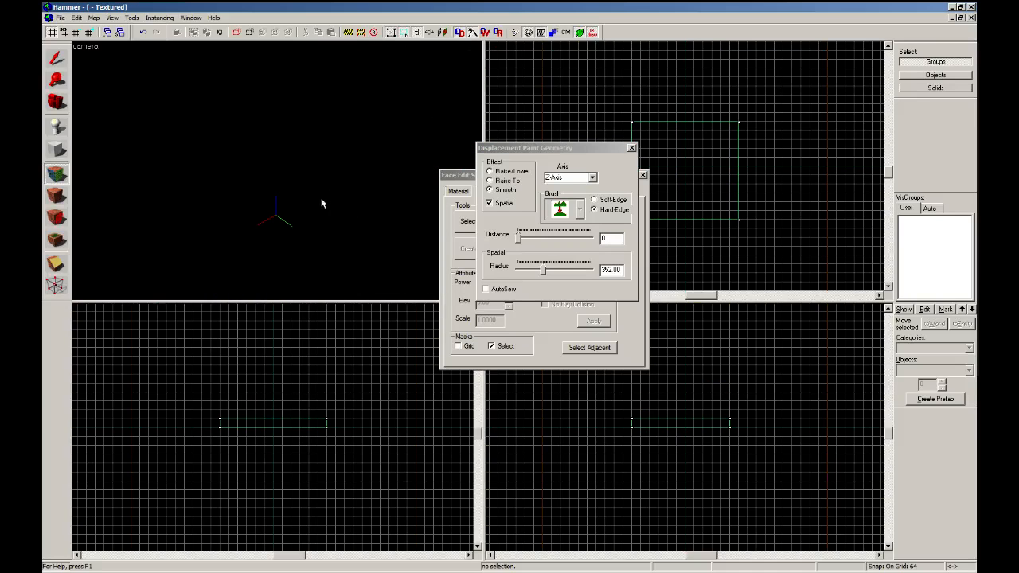
pyautogui.hotkey('ctrl', 'z')
# Try to smooth the cliff with the distance set to 1, and undo the stroke.
pyautogui.doubleClick(612, 238)
pyautogui.write('1')
pyautogui.moveTo(380, 192)
pyautogui.mouseDown()
pyautogui.moveTo(318, 191)
pyautogui.moveTo(347, 188)
pyautogui.mouseUp()
pyautogui.hotkey('ctrl', 'z')
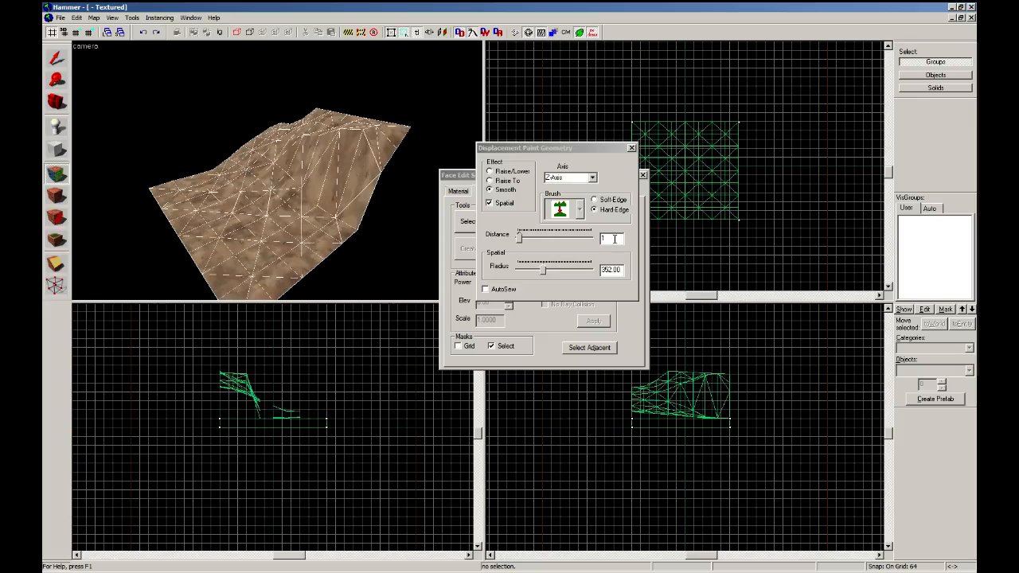
# Set the distance to 60 and smooth the remaining cliff into a gentle slope.
pyautogui.doubleClick(612, 239)
pyautogui.write('60')
pyautogui.moveTo(363, 136)
pyautogui.mouseDown()
pyautogui.moveTo(328, 120)
pyautogui.moveTo(372, 187)
pyautogui.mouseUp()
pyautogui.doubleClick(612, 237)
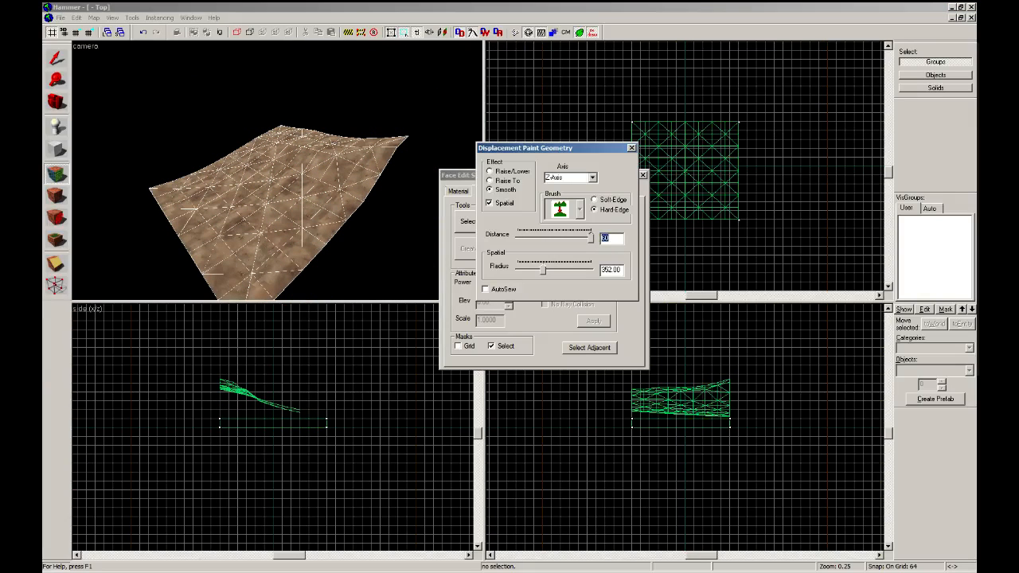
# Select the displacement and place a copy directly beside it, 768 units along the X axis in the top view.
pyautogui.click(55, 57)
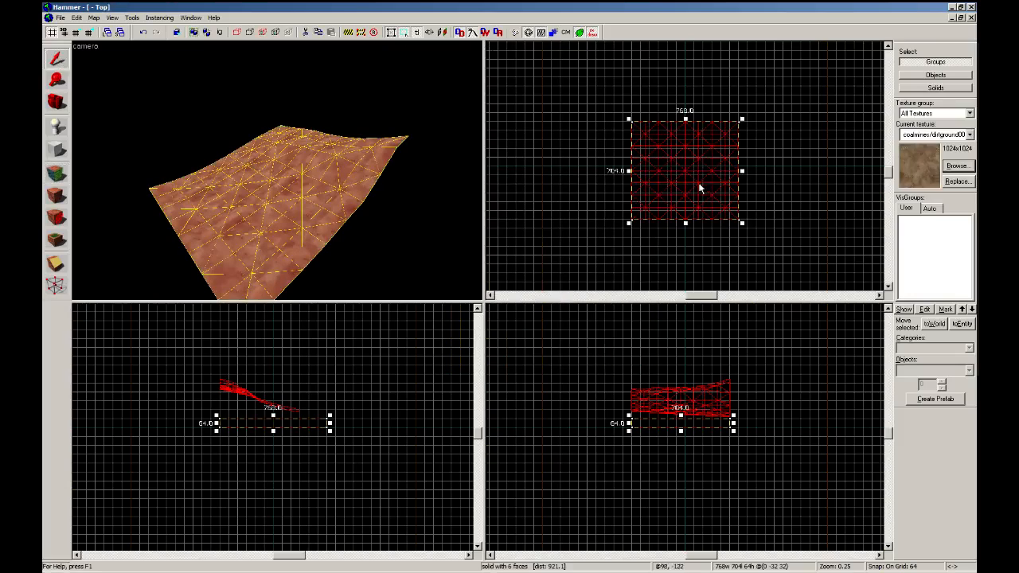
pyautogui.scroll(-1, 643, 180)
pyautogui.keyDown('shift'); pyautogui.moveTo(666, 176); pyautogui.dragTo(741, 178); pyautogui.keyUp('shift')
pyautogui.press('z')
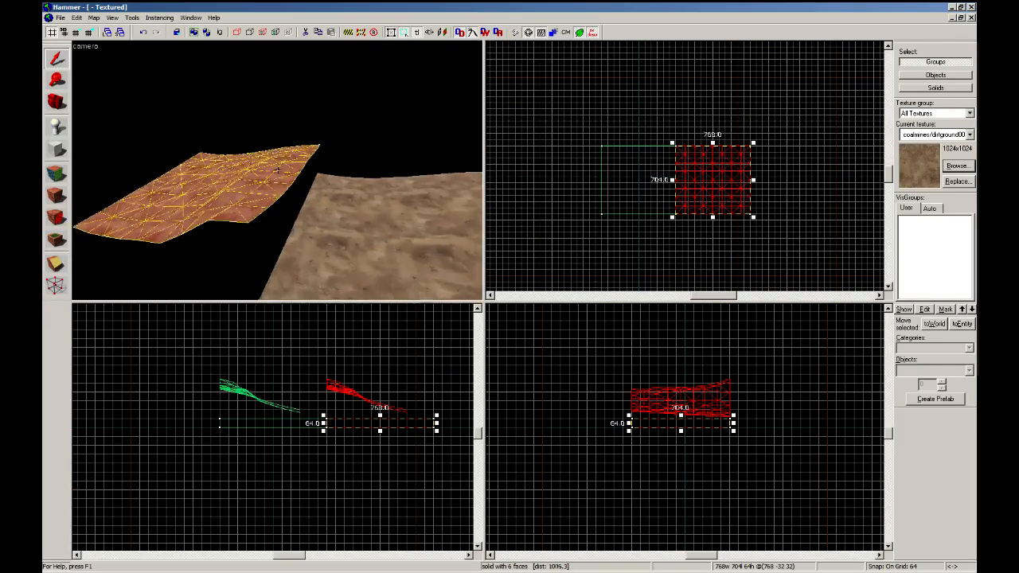
pyautogui.press('z')
pyautogui.click(55, 173)
pyautogui.click(368, 217)
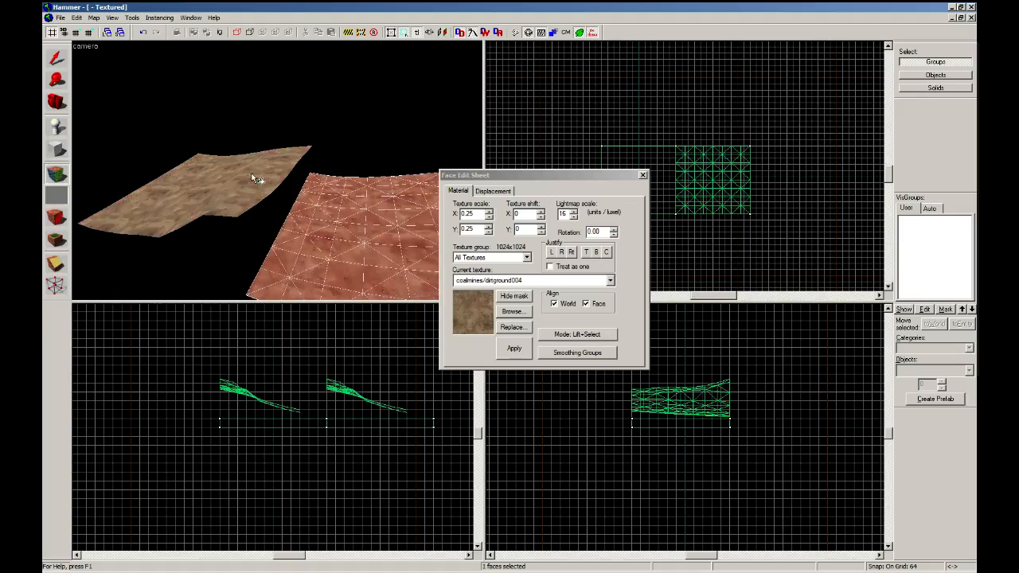
pyautogui.keyDown('ctrl'); pyautogui.click(262, 177); pyautogui.keyUp('ctrl')
pyautogui.click(492, 191)
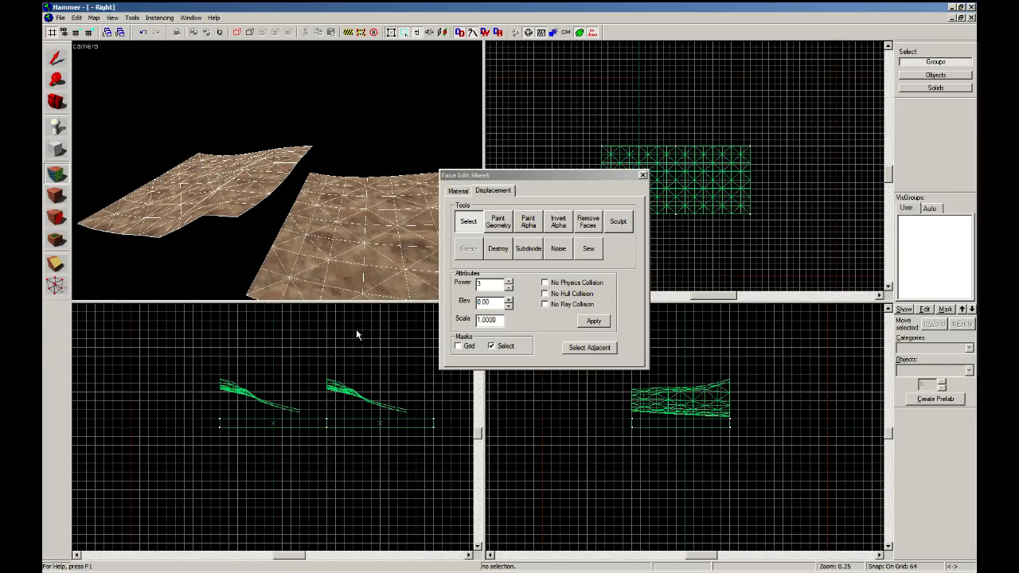
# Select both displacement blocks and examine with the Vertex tool whether their corner vertices meet along the shared edge.
pyautogui.click(56, 59)
pyautogui.click(212, 183)
pyautogui.keyDown('ctrl'); pyautogui.click(323, 231); pyautogui.keyUp('ctrl')
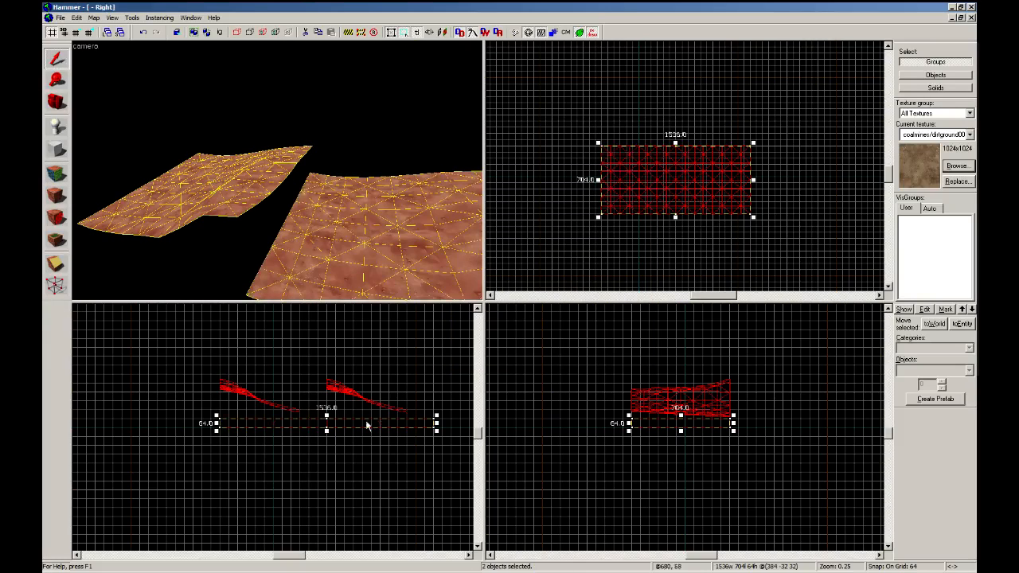
pyautogui.scroll(5, 335, 424)
pyautogui.scroll(3, 329, 429)
pyautogui.scroll(3, 690, 431)
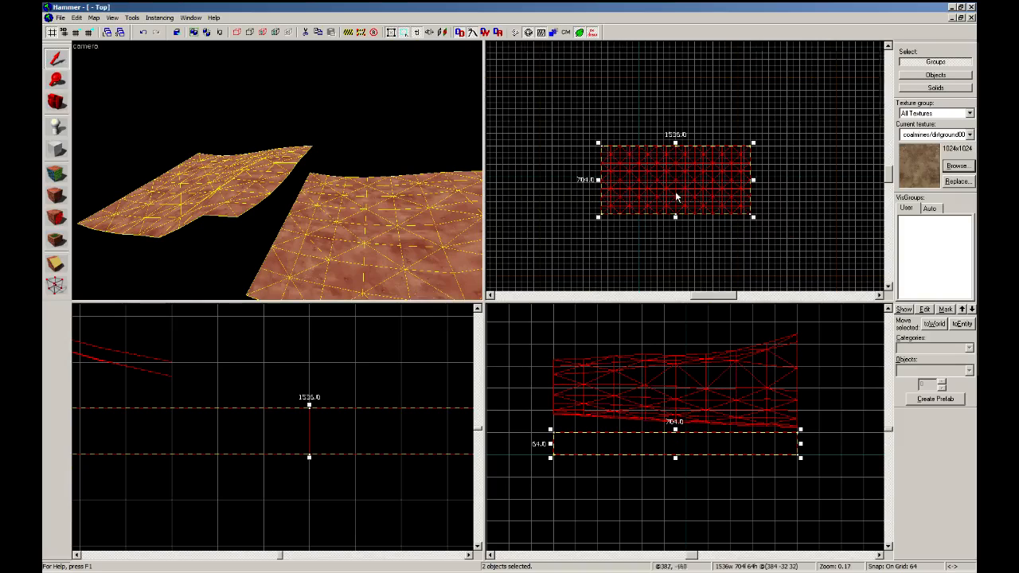
pyautogui.scroll(6, 675, 197)
pyautogui.click(56, 285)
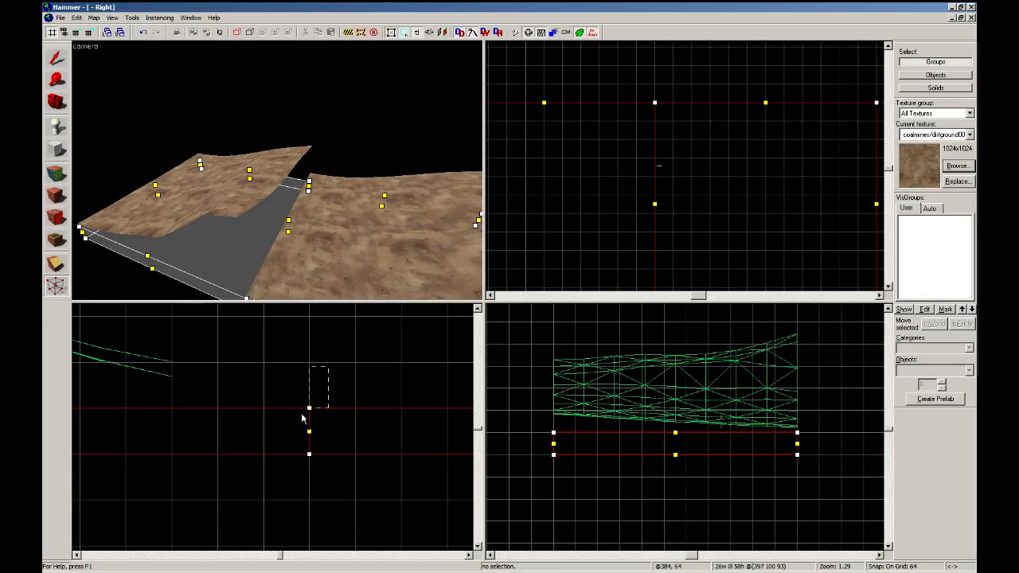
pyautogui.moveTo(303, 422); pyautogui.dragTo(303, 420)
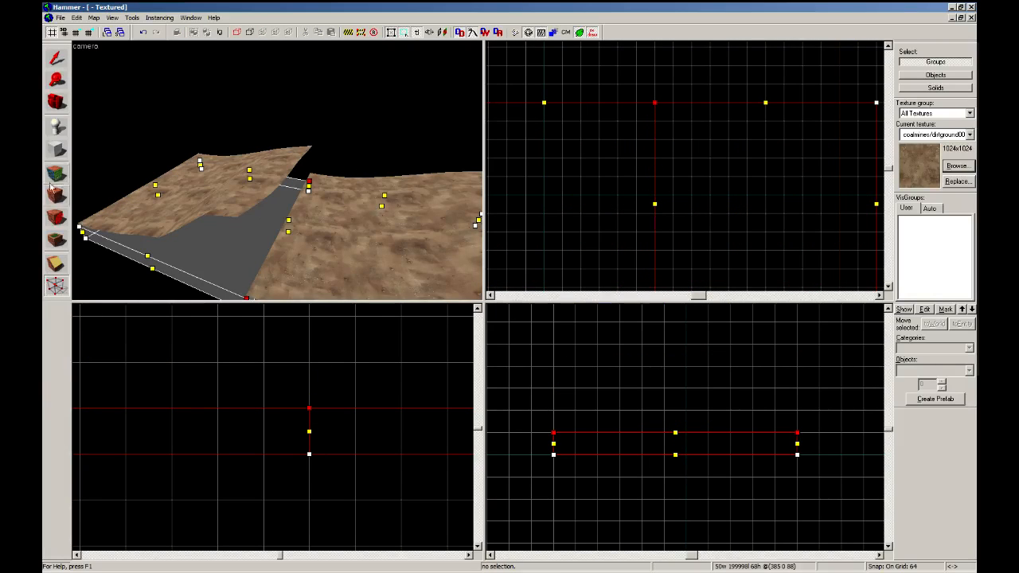
pyautogui.press('z')
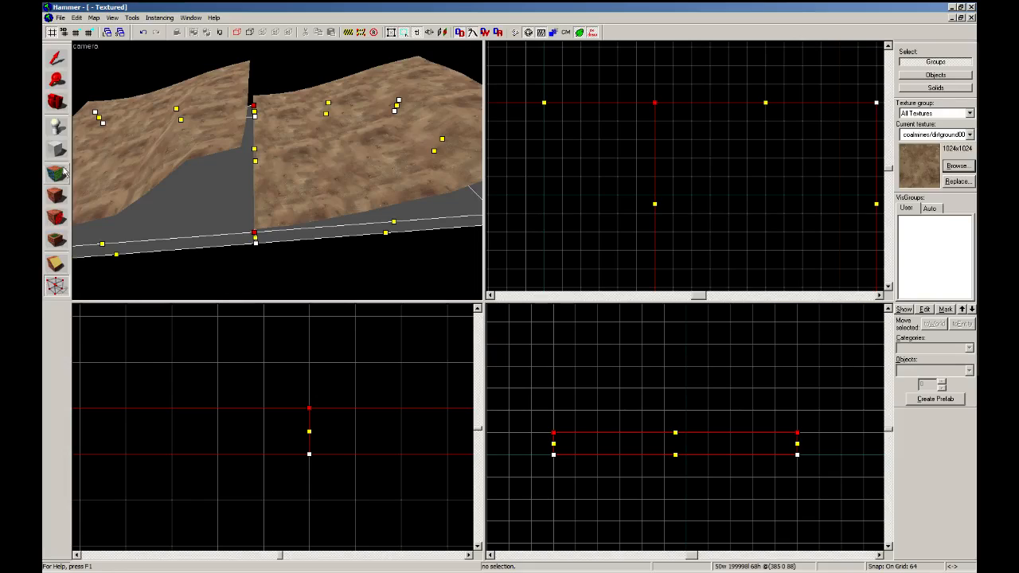
# Select both displacement surfaces for face editing and sew their adjoining edges together.
pyautogui.click(56, 172)
pyautogui.click(148, 136)
pyautogui.keyDown('ctrl'); pyautogui.click(387, 154); pyautogui.keyUp('ctrl')
pyautogui.click(492, 190)
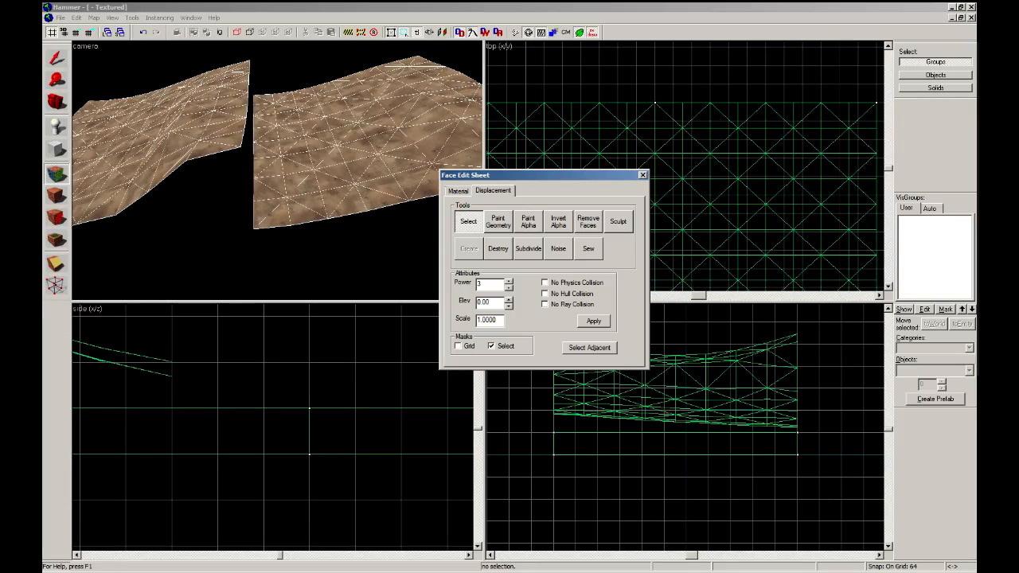
pyautogui.click(588, 249)
pyautogui.press('z')
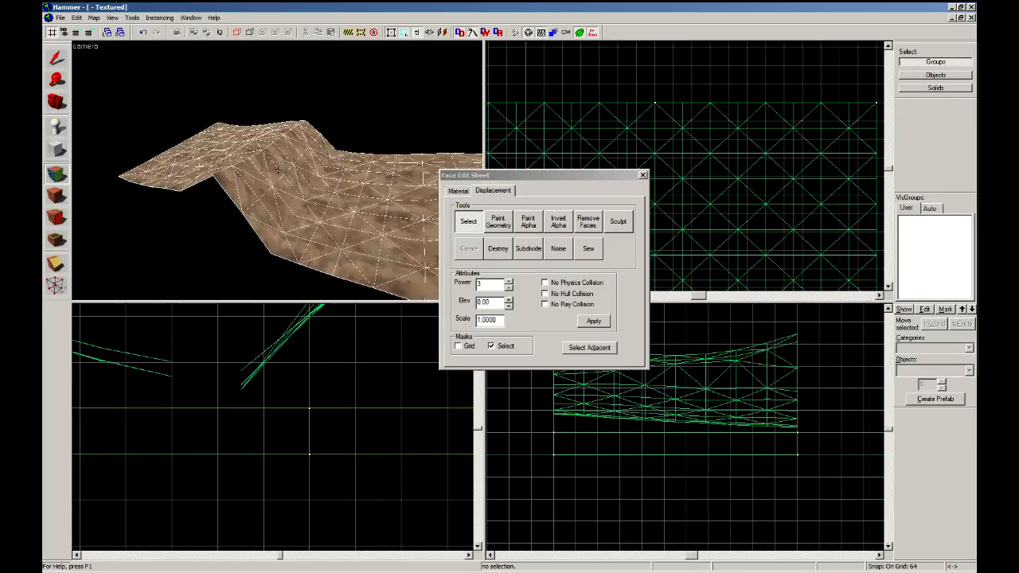
pyautogui.press('z')
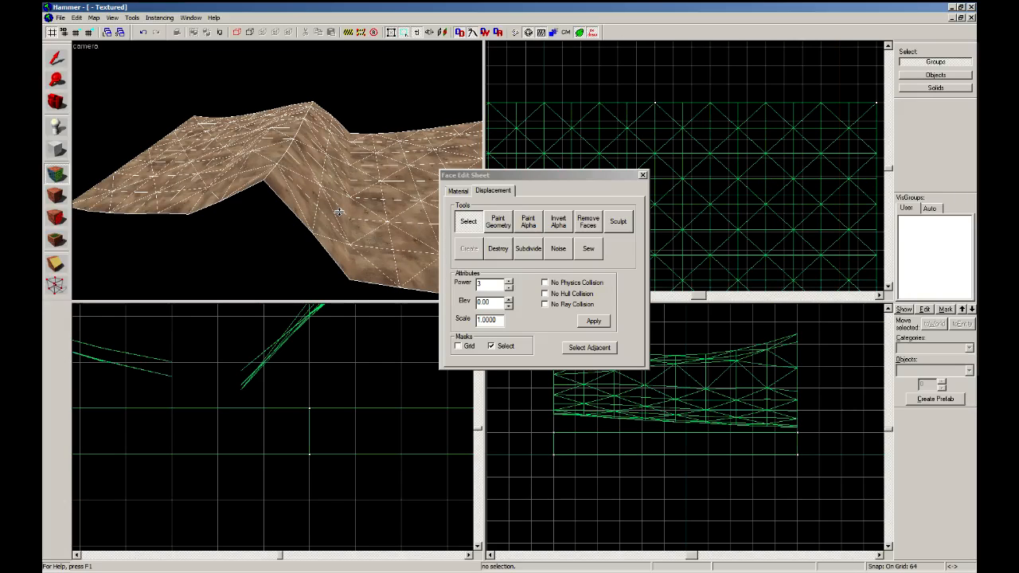
# Try smoothing the sewn seam with Paint Geometry at distance 60, and undo back to the unsewn displacements.
pyautogui.click(499, 226)
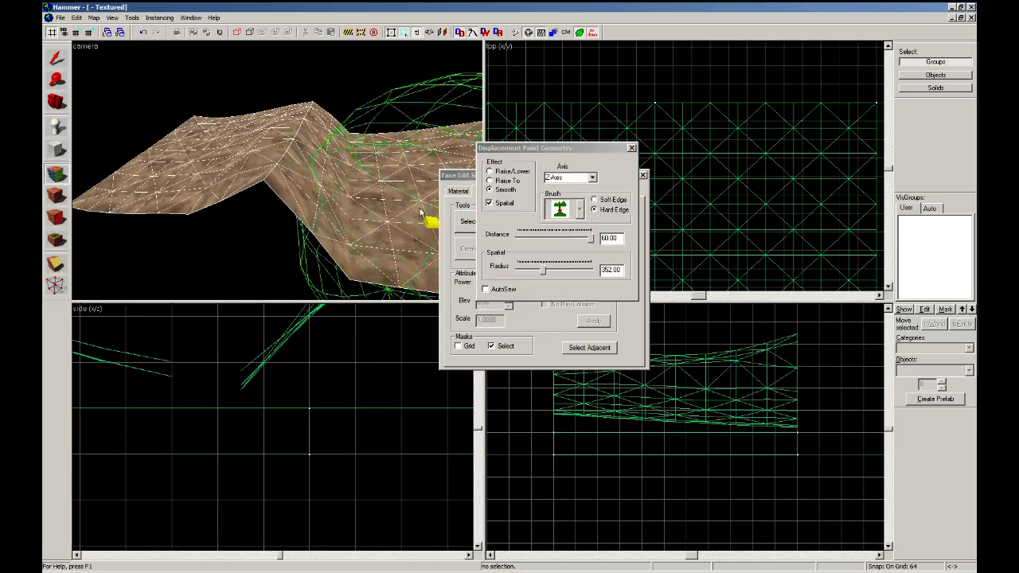
pyautogui.moveTo(278, 170)
pyautogui.mouseDown()
pyautogui.moveTo(302, 199)
pyautogui.moveTo(356, 106)
pyautogui.moveTo(285, 262)
pyautogui.moveTo(372, 116)
pyautogui.mouseUp()
pyautogui.hotkey('ctrl', 'z')
# Select the copied displacement block and raise it 128 units in the side view.
pyautogui.click(60, 65)
pyautogui.click(273, 143)
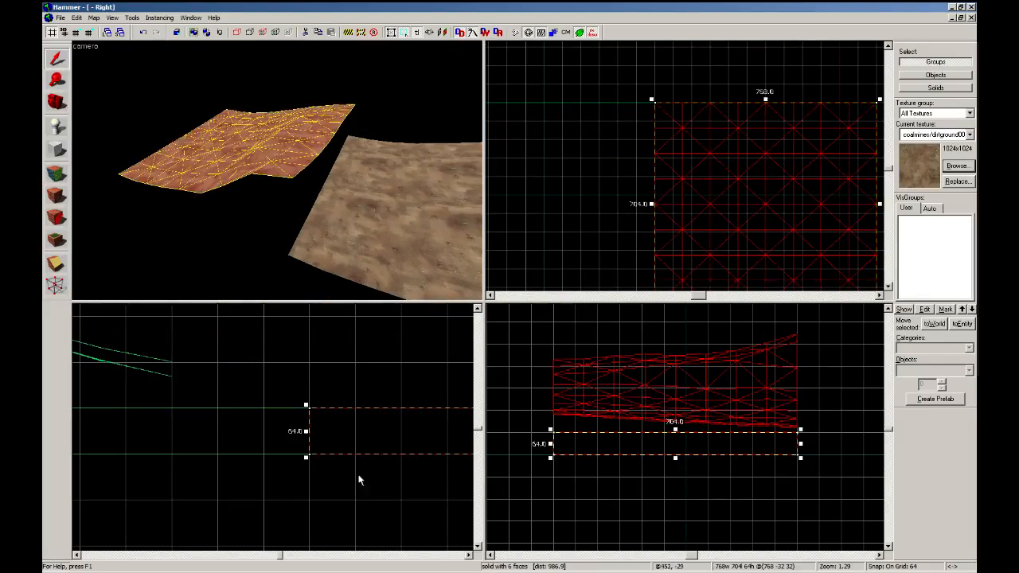
pyautogui.moveTo(367, 434); pyautogui.dragTo(361, 352)
pyautogui.press('z')
pyautogui.press('s')
pyautogui.press('z')
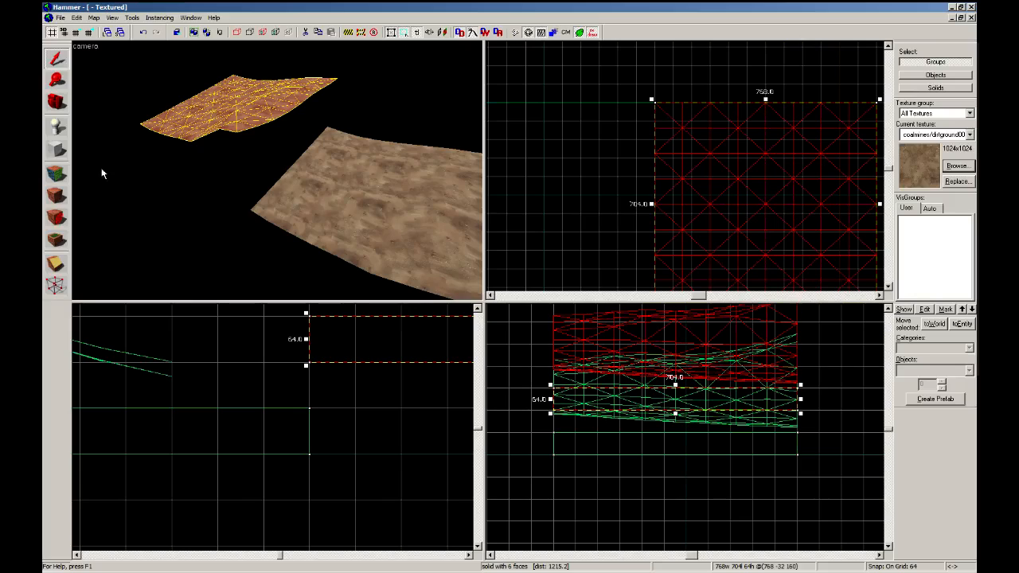
# Switch Paint Geometry to Raise/Lower for the raised displacement, try a stroke at distance 60, and undo the stroke.
pyautogui.click(55, 174)
pyautogui.click(495, 193)
pyautogui.click(497, 221)
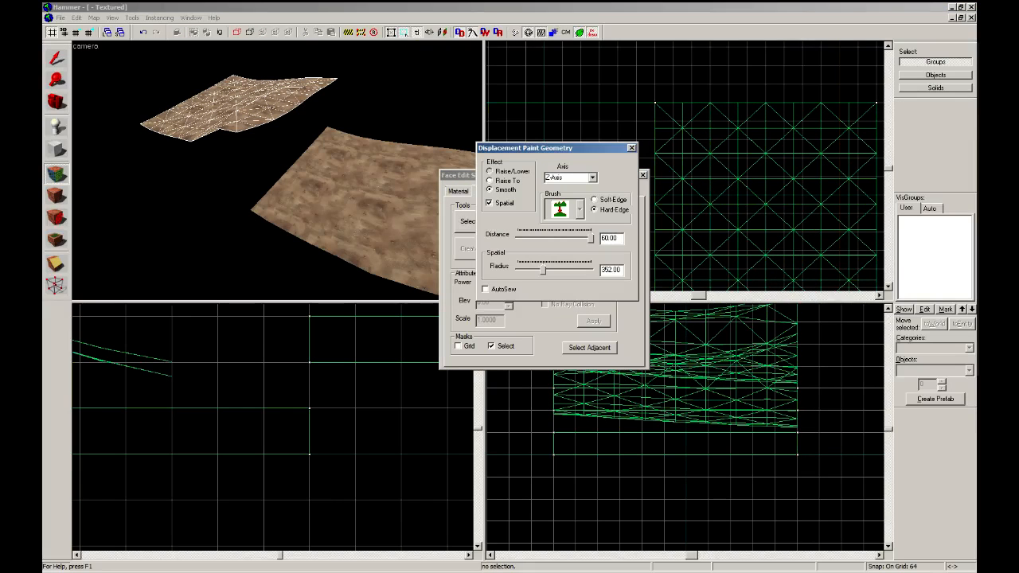
pyautogui.click(499, 172)
pyautogui.click(238, 131)
pyautogui.hotkey('ctrl', 'z')
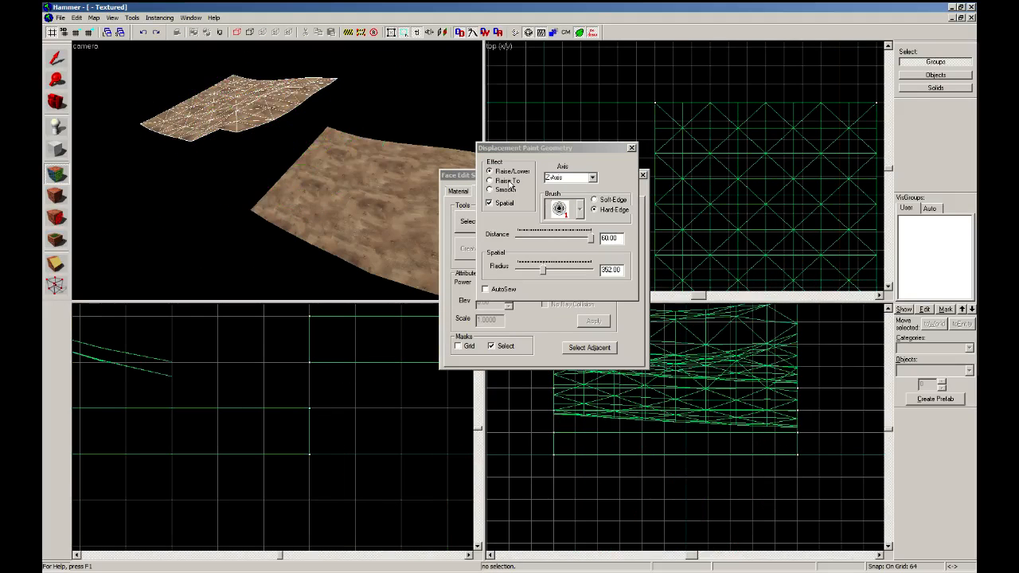
# Set the distance to 4, lower the raised displacement near the neighbouring block, and smooth the lowered area.
pyautogui.doubleClick(610, 239)
pyautogui.write('4')
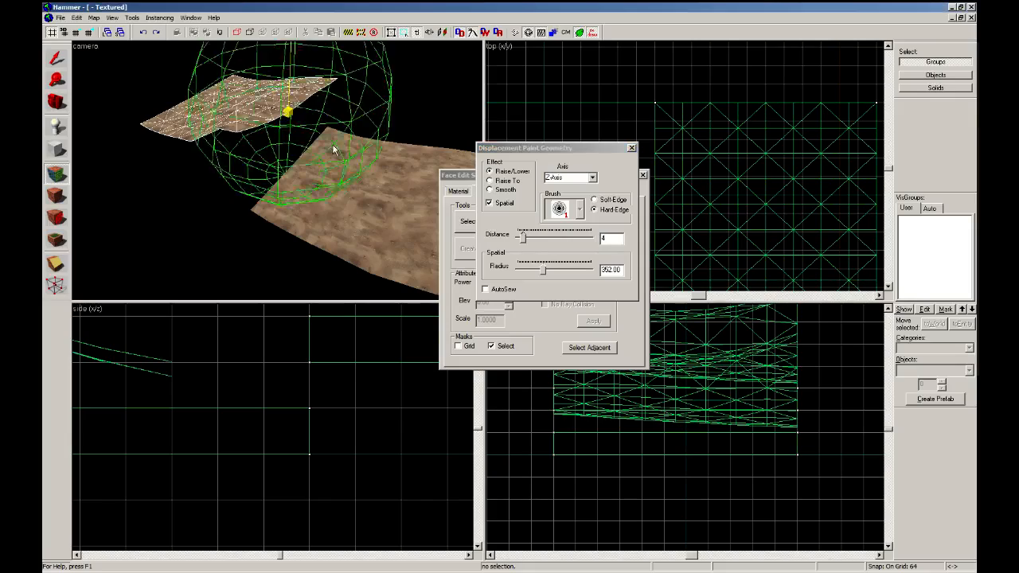
pyautogui.moveTo(291, 109)
pyautogui.mouseDown(button='right')
pyautogui.moveTo(309, 132)
pyautogui.moveTo(328, 106)
pyautogui.mouseUp(button='right')
pyautogui.click(490, 189)
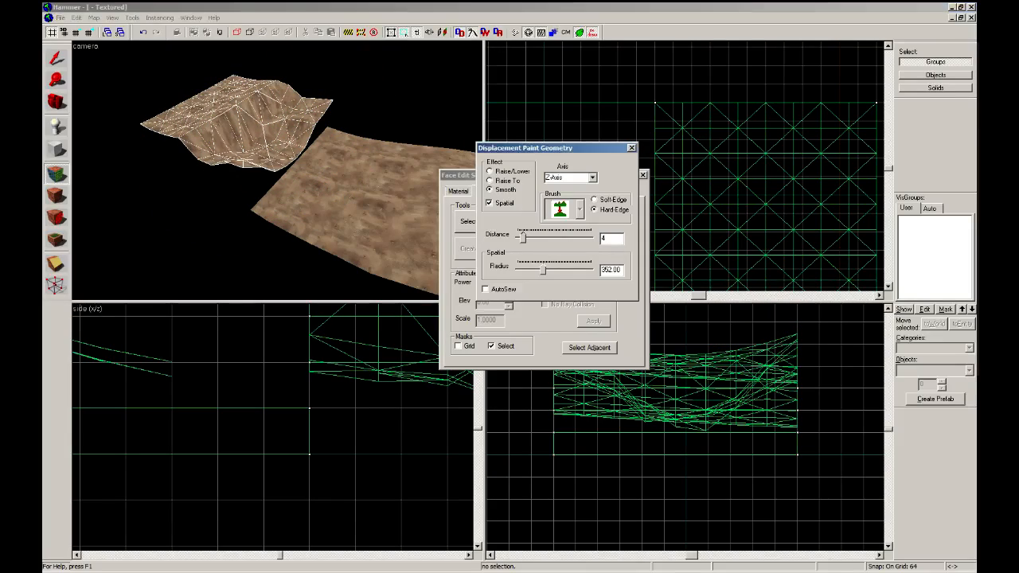
pyautogui.moveTo(296, 108)
pyautogui.mouseDown()
pyautogui.moveTo(342, 99)
pyautogui.moveTo(355, 119)
pyautogui.moveTo(136, 41)
pyautogui.moveTo(58, 78)
pyautogui.mouseUp()
# Select the raised displacement to inspect it, clear the selection, and undo the last terrain change.
pyautogui.click(57, 62)
pyautogui.click(278, 159)
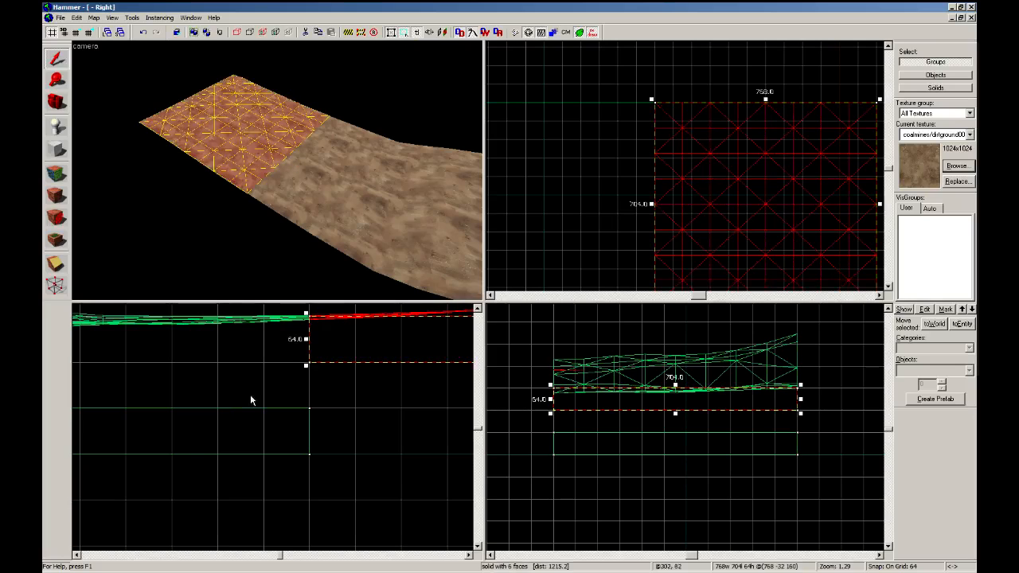
pyautogui.scroll(-3, 244, 403)
pyautogui.press('Escape')
pyautogui.hotkey('ctrl', 'z')
# Select both displacements and look at the Sew tool among their displacement options.
pyautogui.click(251, 163)
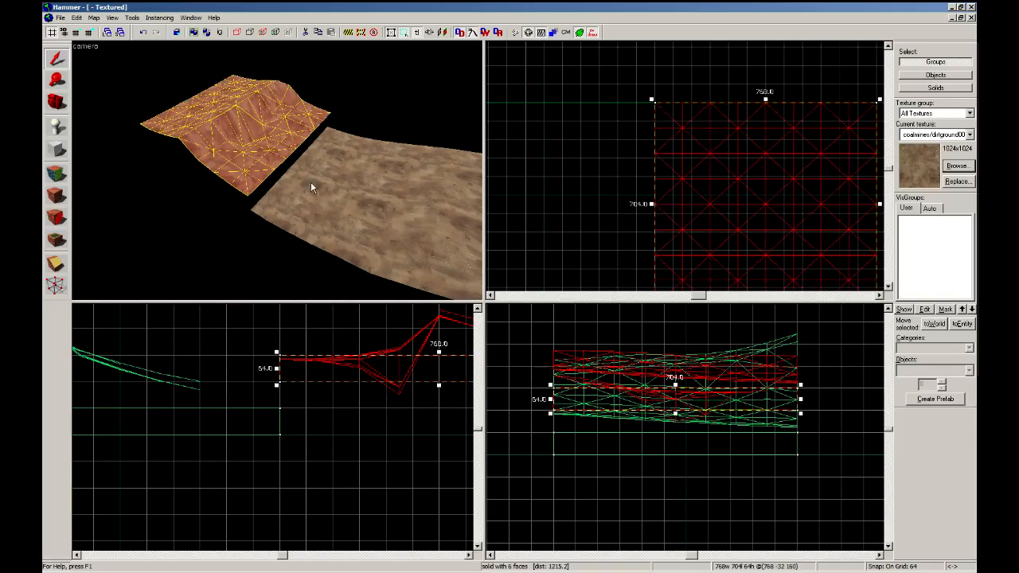
pyautogui.keyDown('ctrl'); pyautogui.click(312, 185); pyautogui.keyUp('ctrl')
pyautogui.click(57, 175)
pyautogui.click(493, 191)
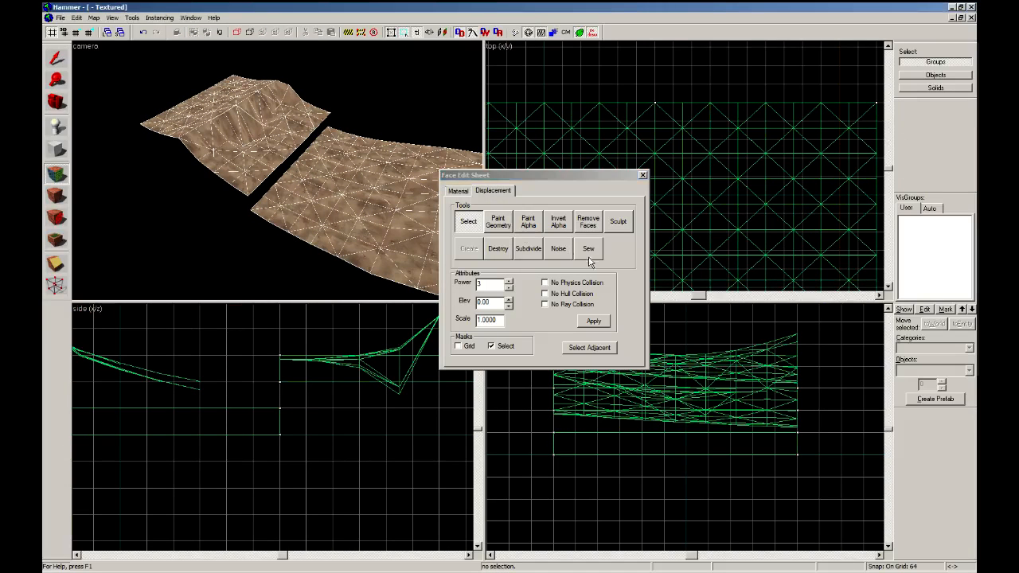
pyautogui.click(57, 58)
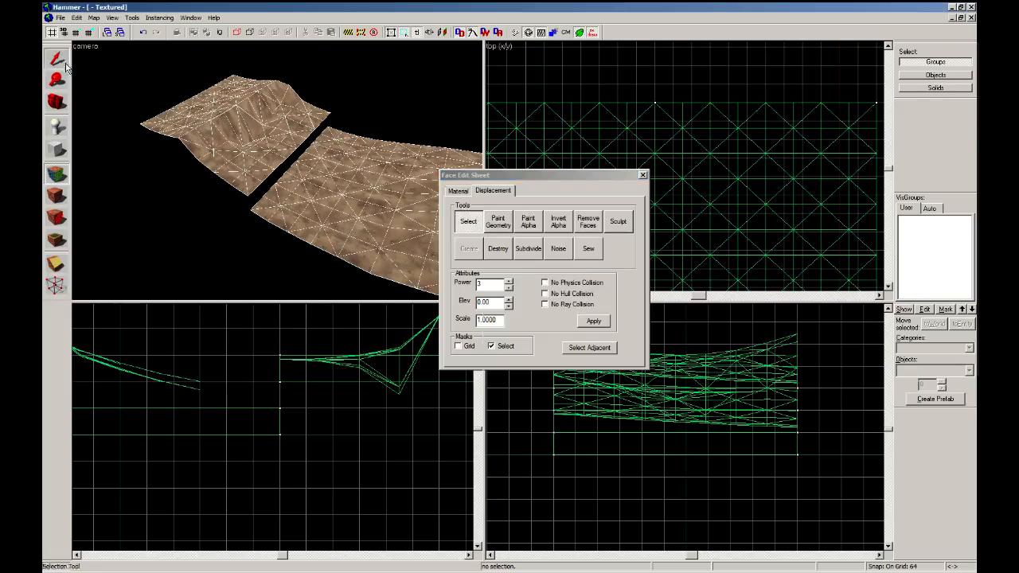
# Turn off the masking of displacement solids so the blocks' side faces are drawn in the 3D view.
pyautogui.press('z')
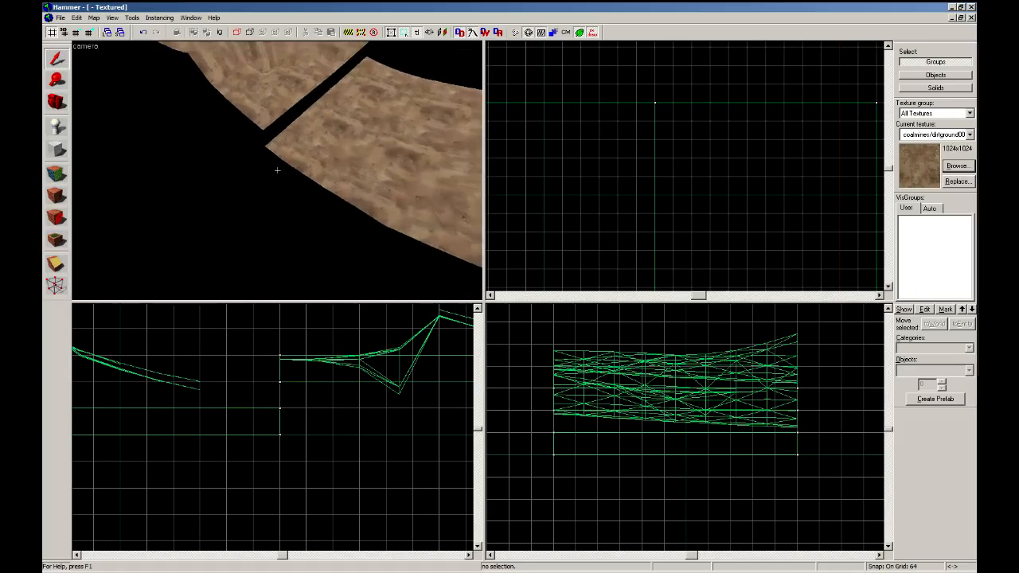
pyautogui.press('s')
pyautogui.press('z')
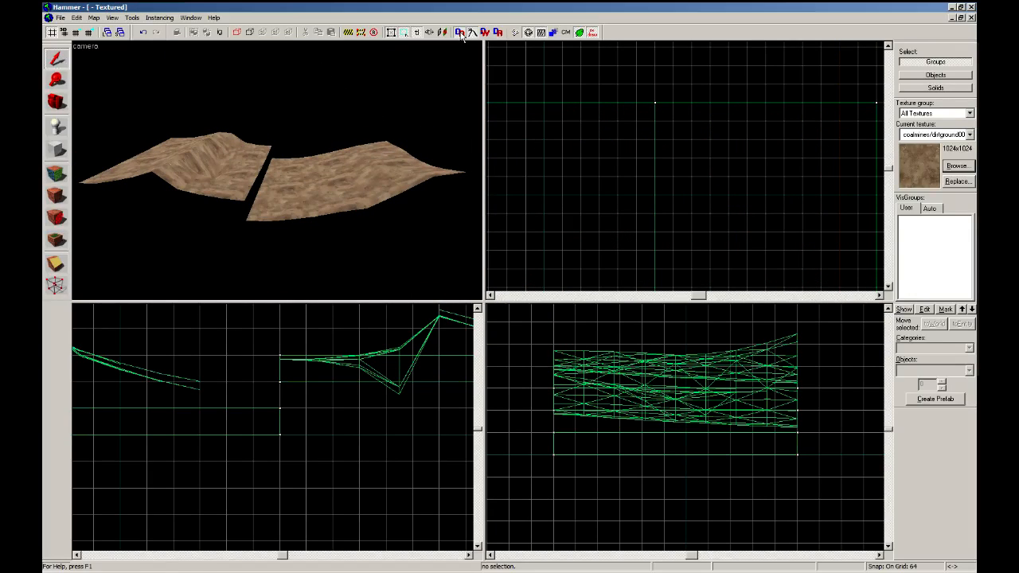
pyautogui.click(460, 33)
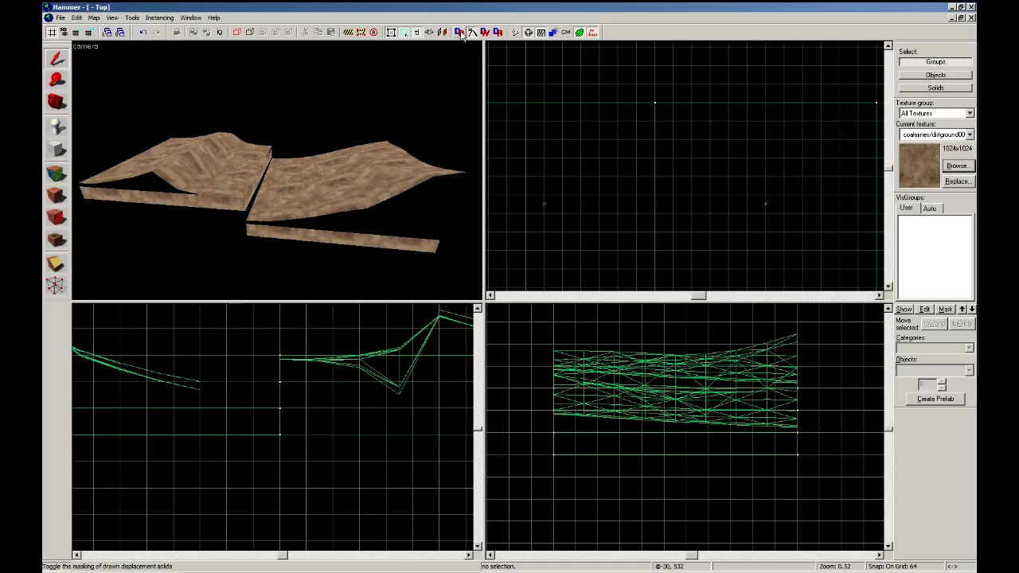
# Create a displacement from the long front side face of the raised block.
pyautogui.hotkey('shift', 'a')
pyautogui.click(222, 211)
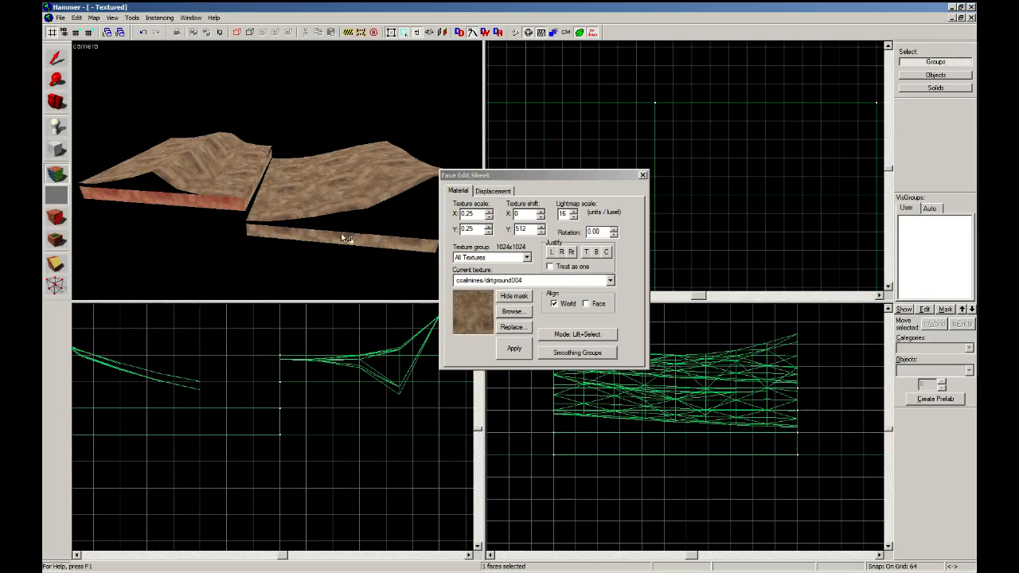
pyautogui.click(493, 191)
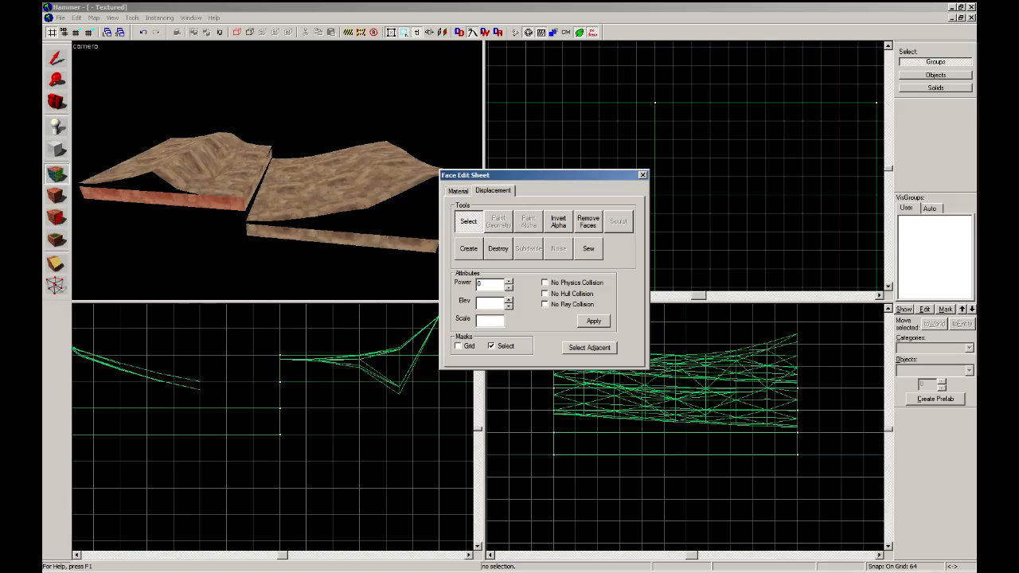
pyautogui.click(469, 249)
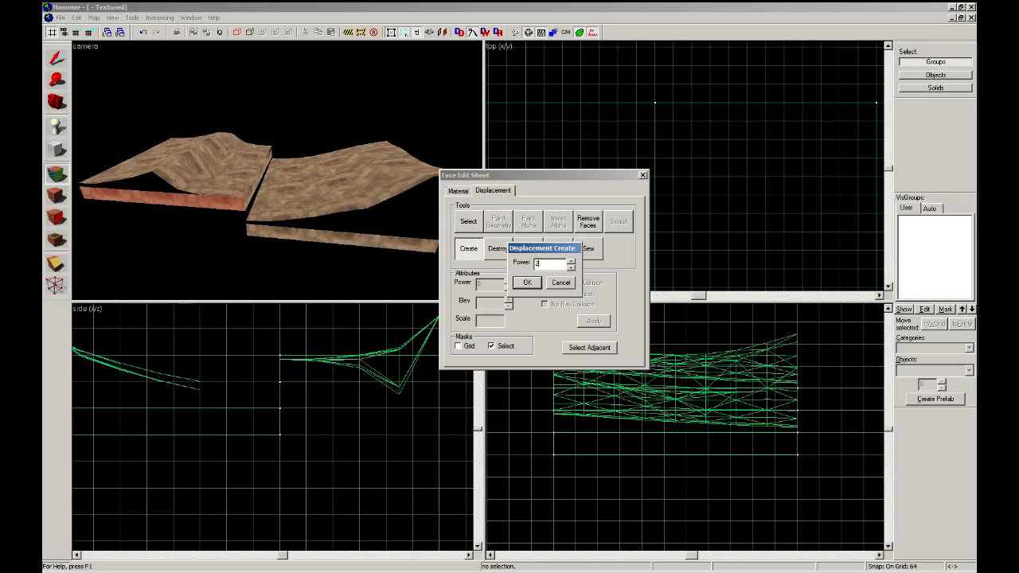
pyautogui.press('Return')
# Browse the textures matching "ground" for the new side displacement.
pyautogui.click(459, 191)
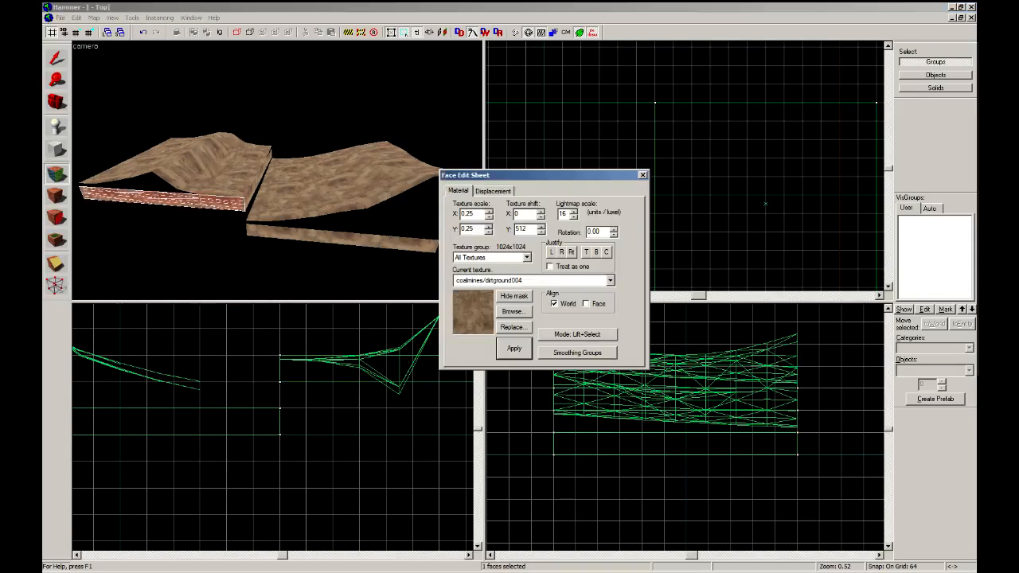
pyautogui.click(514, 311)
pyautogui.click(519, 308)
pyautogui.scroll(-4, 519, 309)
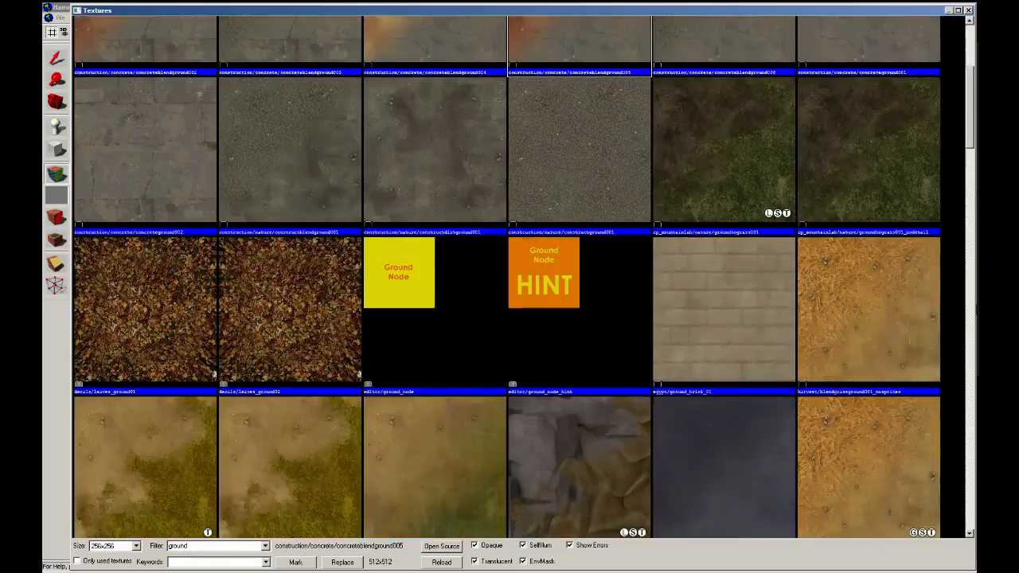
pyautogui.scroll(-15, 519, 309)
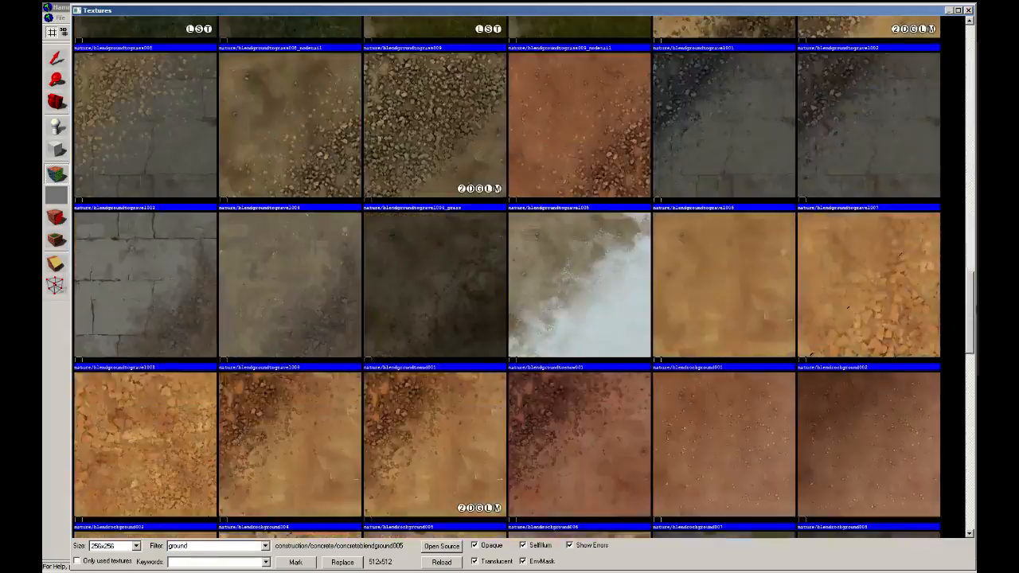
pyautogui.scroll(-3, 506, 276)
pyautogui.scroll(-5, 507, 275)
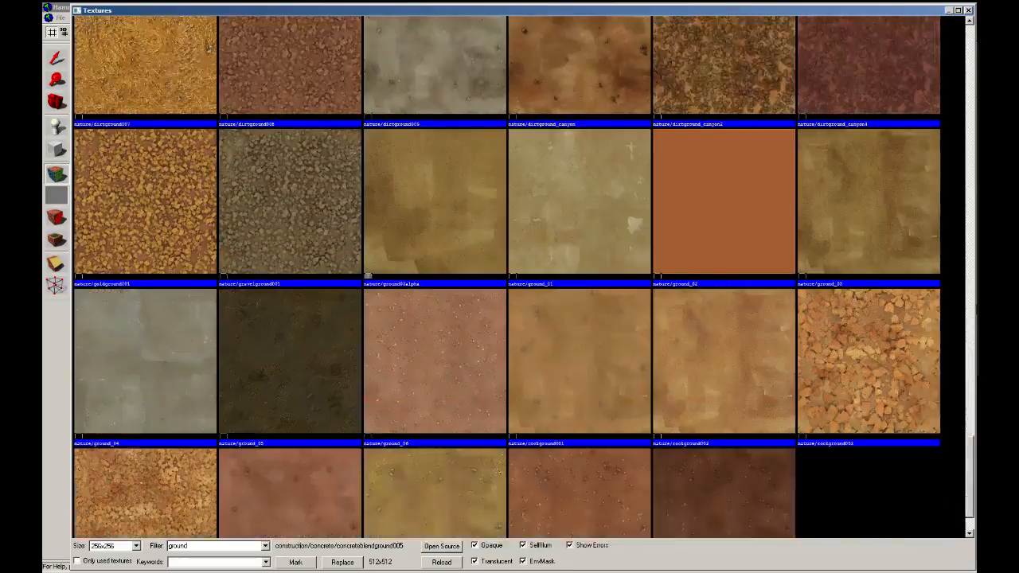
pyautogui.scroll(15, 507, 276)
# Filter the textures by "rock" and apply coalmines/rockwall012 to the raised block's front side displacement.
pyautogui.doubleClick(145, 521)
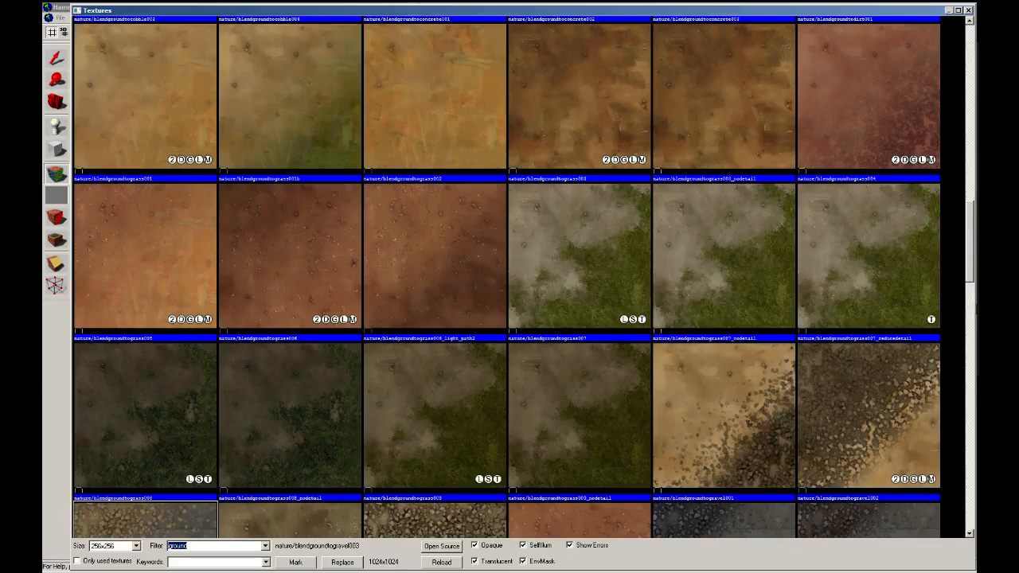
pyautogui.write('rock')
pyautogui.doubleClick(138, 116)
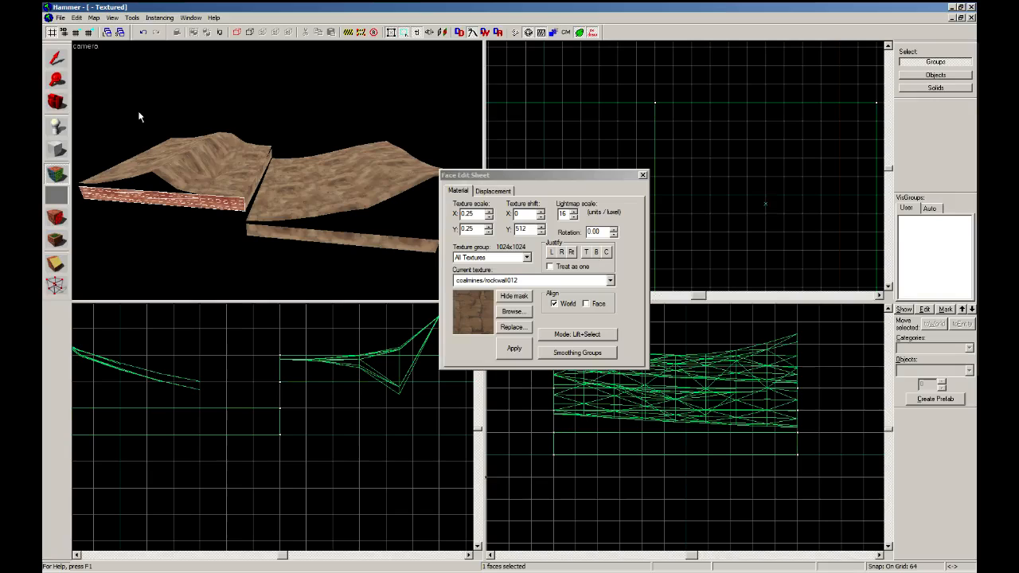
pyautogui.click(513, 342)
pyautogui.click(62, 62)
# Create a power 3 displacement from the raised block's side face that looks toward the lower block.
pyautogui.press('z')
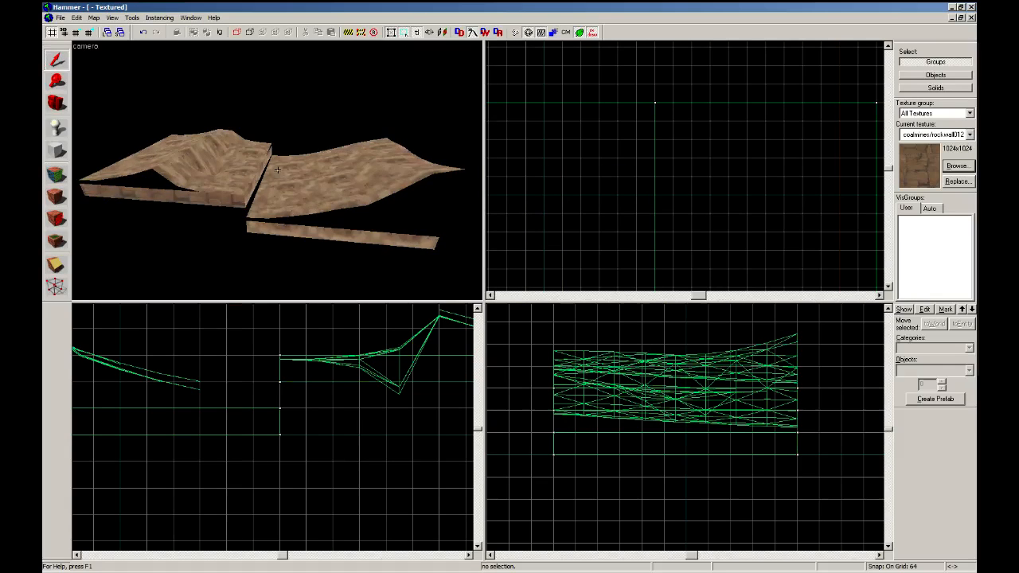
pyautogui.press('d')
pyautogui.press('z')
pyautogui.click(59, 175)
pyautogui.click(335, 205)
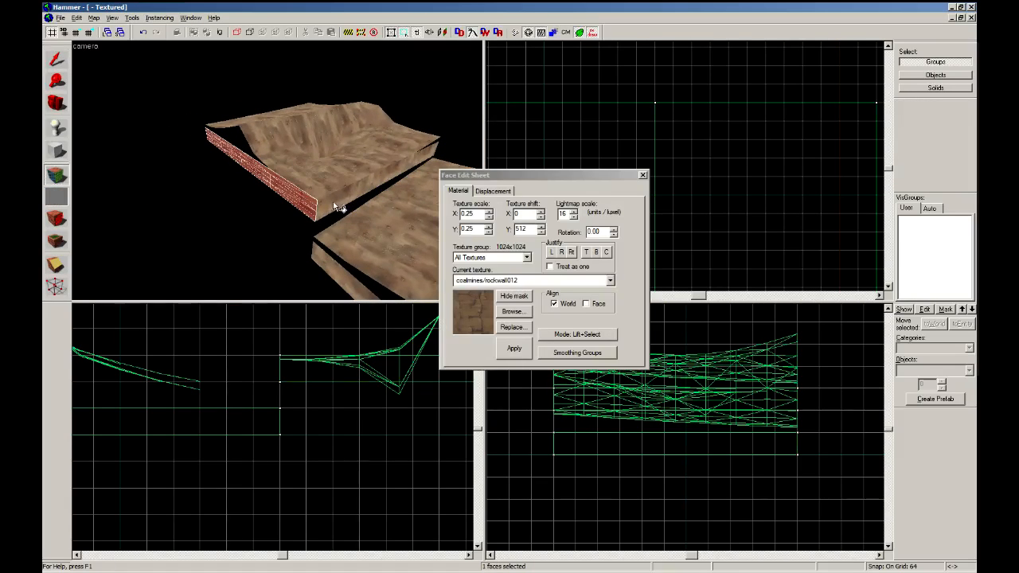
pyautogui.click(492, 190)
pyautogui.click(468, 248)
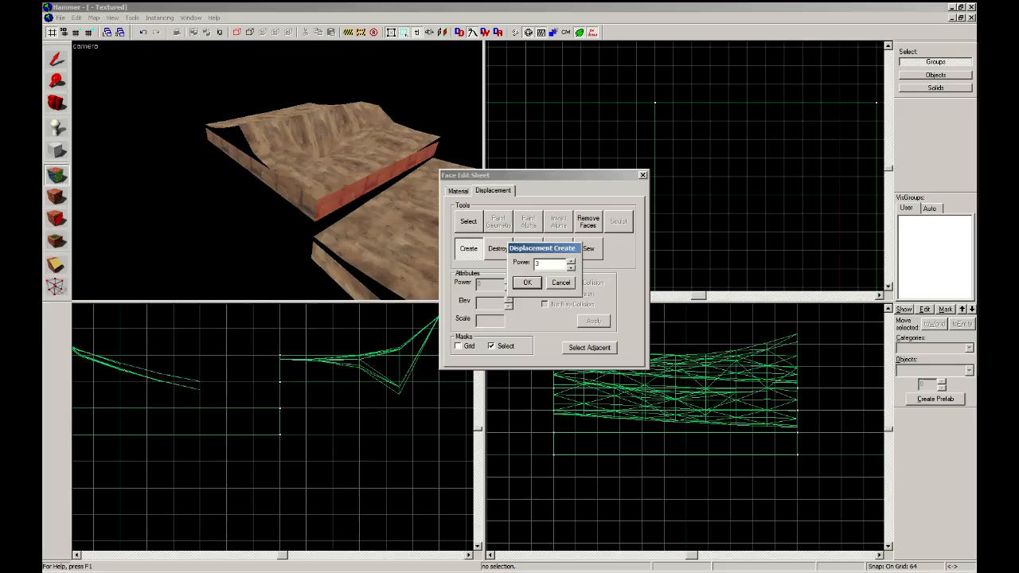
pyautogui.click(528, 281)
# Try to stretch the raised block to a height of 128 units by scaling it, and undo the resize.
pyautogui.click(56, 60)
pyautogui.press('z')
pyautogui.press('w')
pyautogui.press('d')
pyautogui.press('z')
pyautogui.click(277, 170)
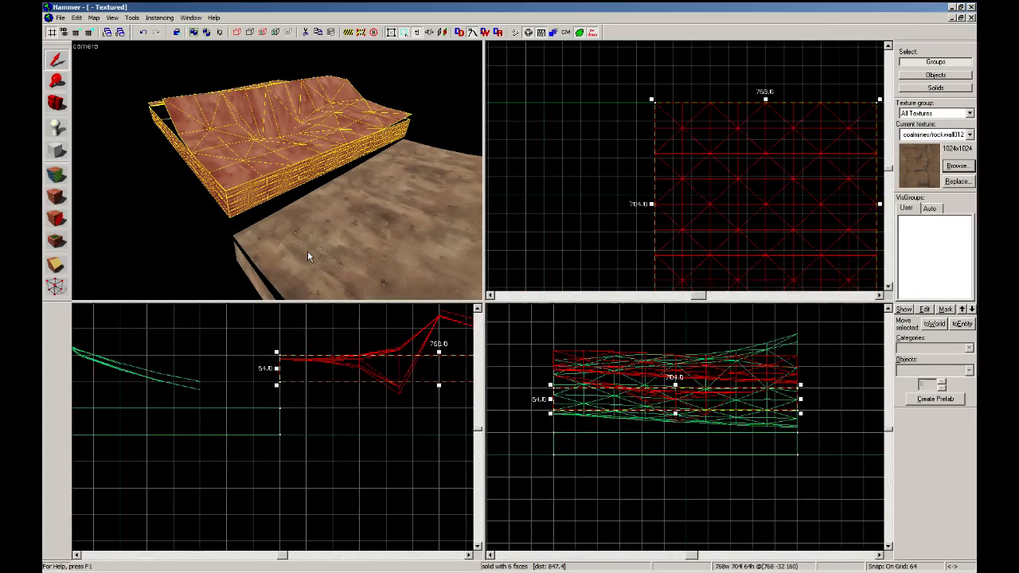
pyautogui.hotkey('ctrl', 'e')
pyautogui.moveTo(274, 450); pyautogui.dragTo(273, 460)
pyautogui.click(273, 196)
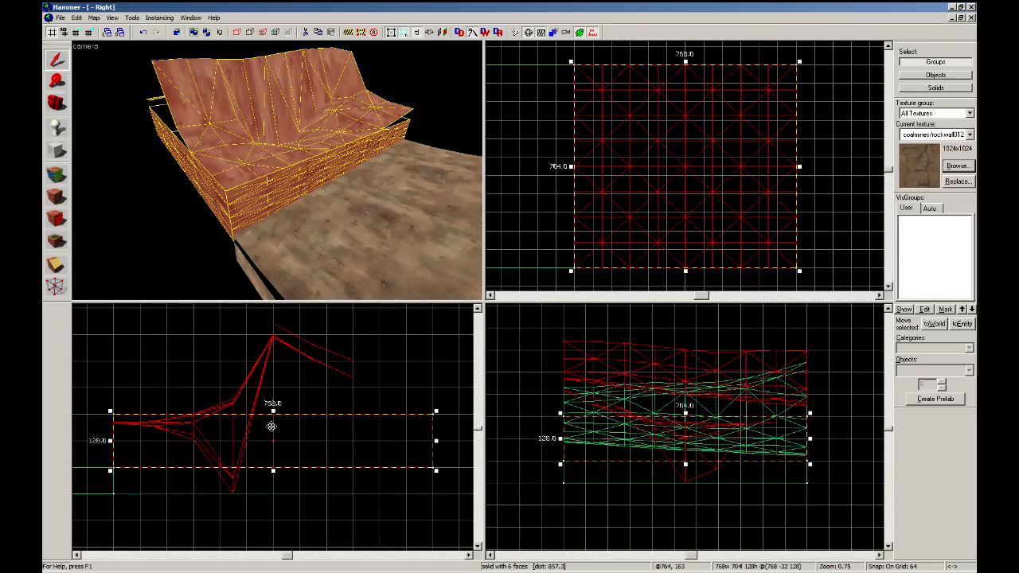
pyautogui.moveTo(274, 413); pyautogui.dragTo(274, 388)
pyautogui.hotkey('ctrl', 'z')
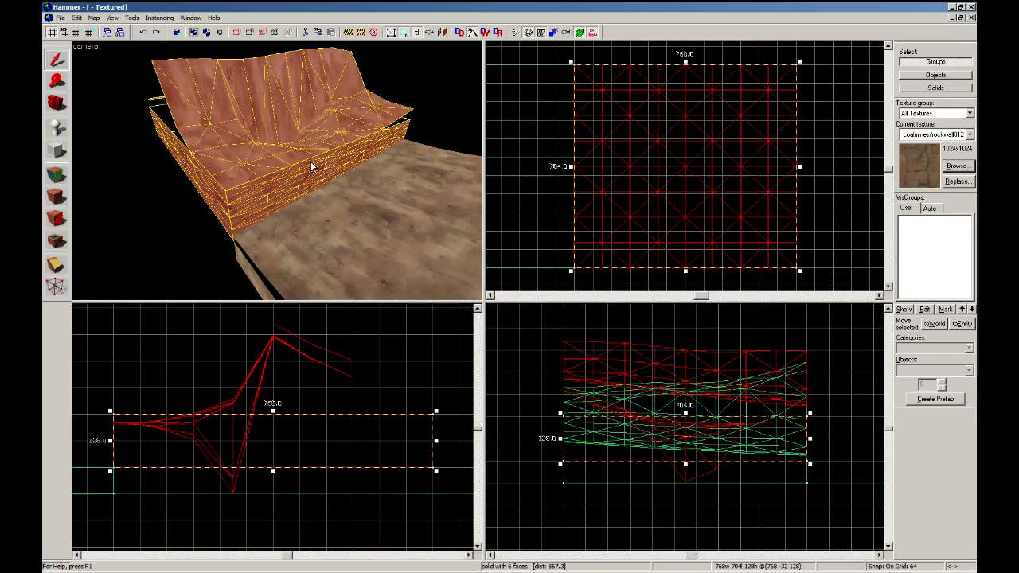
pyautogui.hotkey('ctrl', 'z')
# Lower the raised block's bottom vertices by 64 units with the Vertex tool so the block meets the lower one.
pyautogui.click(56, 287)
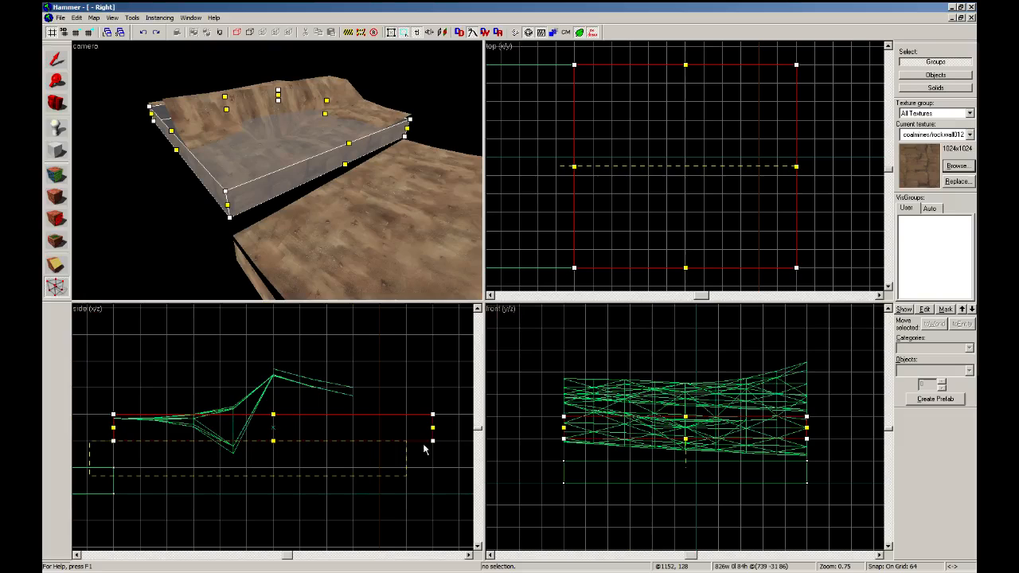
pyautogui.click(56, 60)
pyautogui.press('Escape')
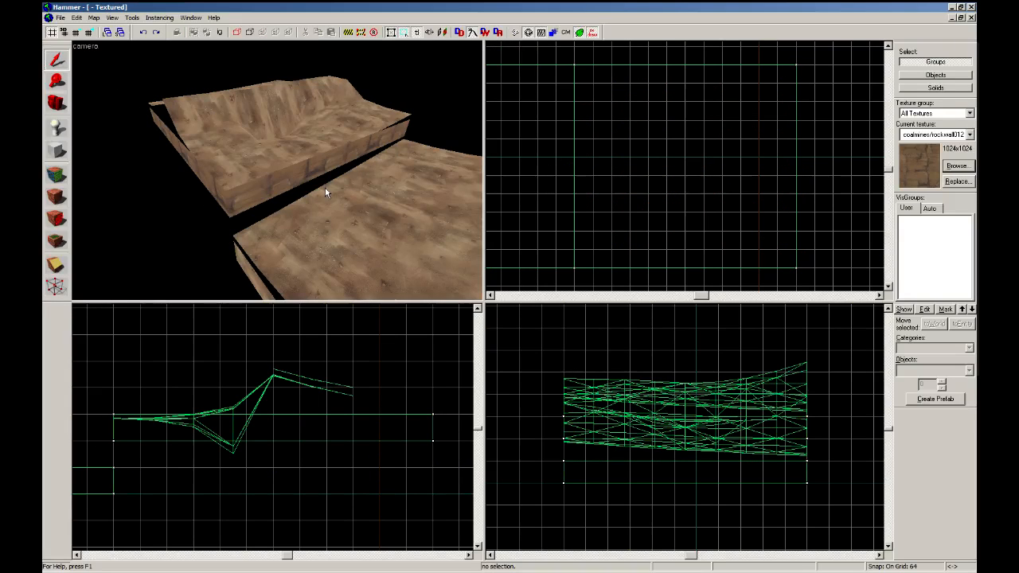
pyautogui.click(157, 32)
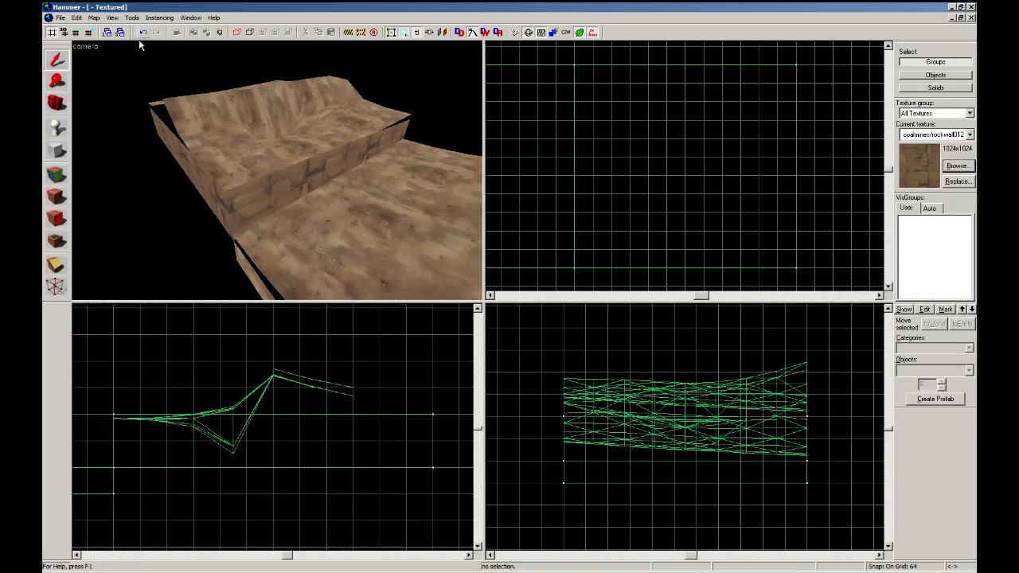
# Select the raised block's top and side displacements together with the lower block's ground displacement, and sew them.
pyautogui.click(56, 173)
pyautogui.click(257, 197)
pyautogui.keyDown('ctrl'); pyautogui.click(285, 221); pyautogui.keyUp('ctrl')
pyautogui.keyDown('ctrl'); pyautogui.click(286, 147); pyautogui.keyUp('ctrl')
pyautogui.click(493, 191)
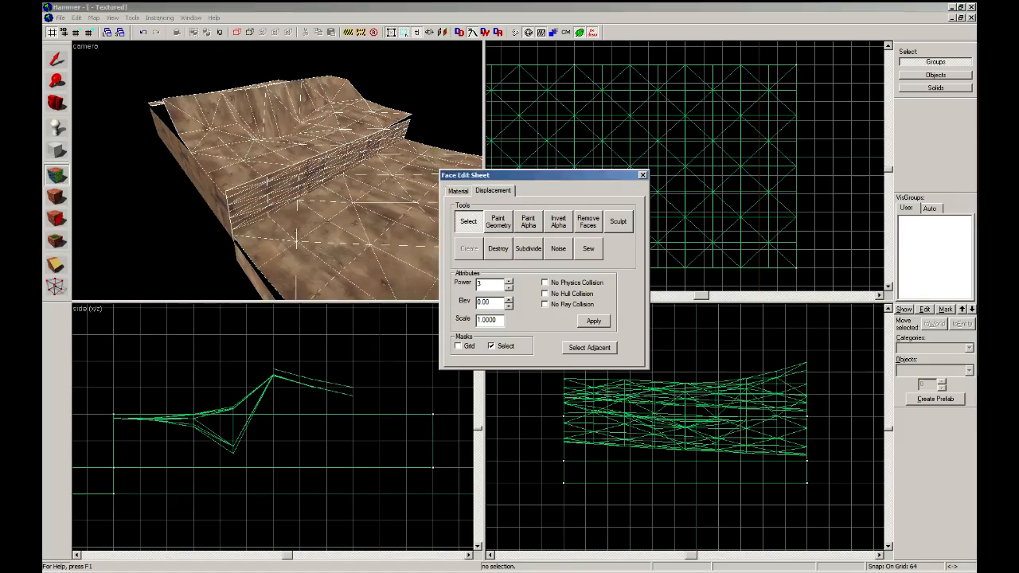
pyautogui.press('z')
pyautogui.press('a')
pyautogui.press('z')
pyautogui.click(589, 250)
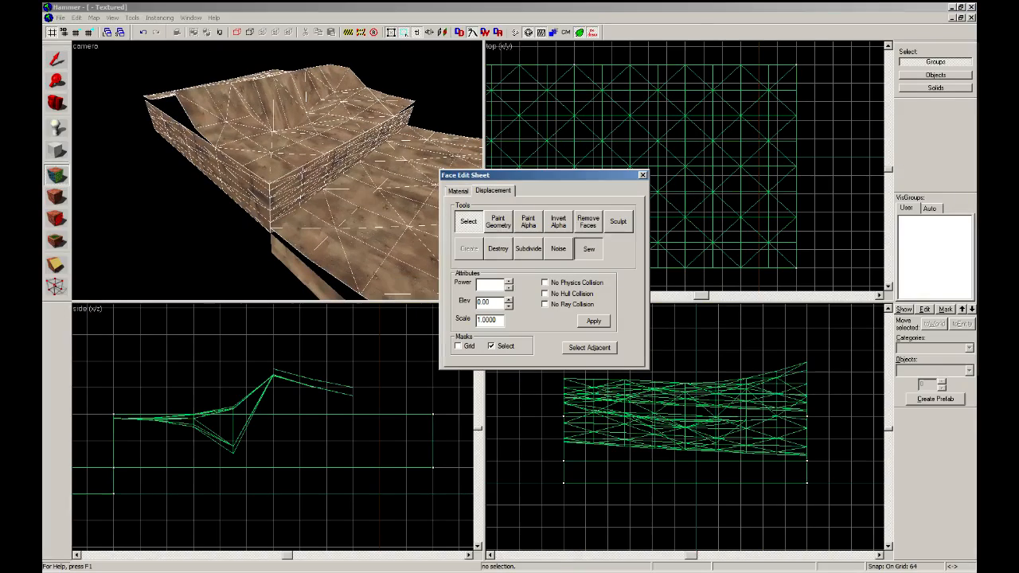
# Examine the sewn seams between the raised block's sides, its top and the lower ground from several directions.
pyautogui.press('z')
pyautogui.press('w')
pyautogui.press('d')
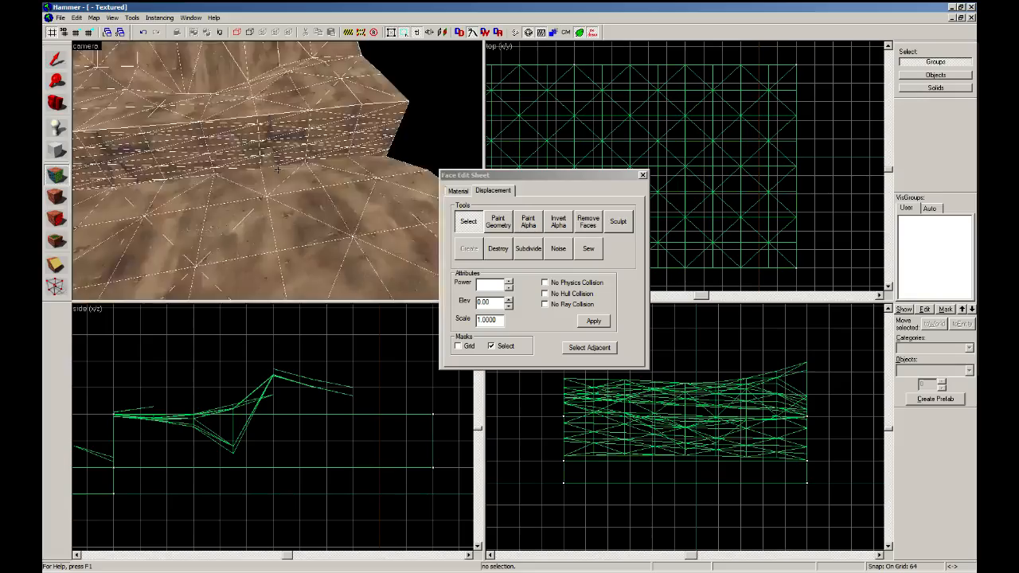
pyautogui.press('z')
pyautogui.press('z')
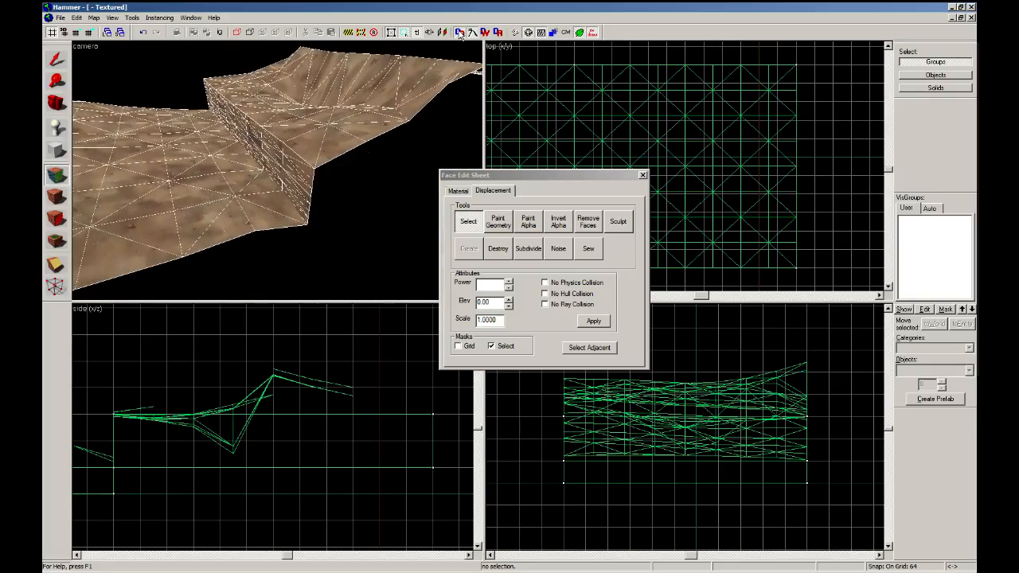
pyautogui.press('s')
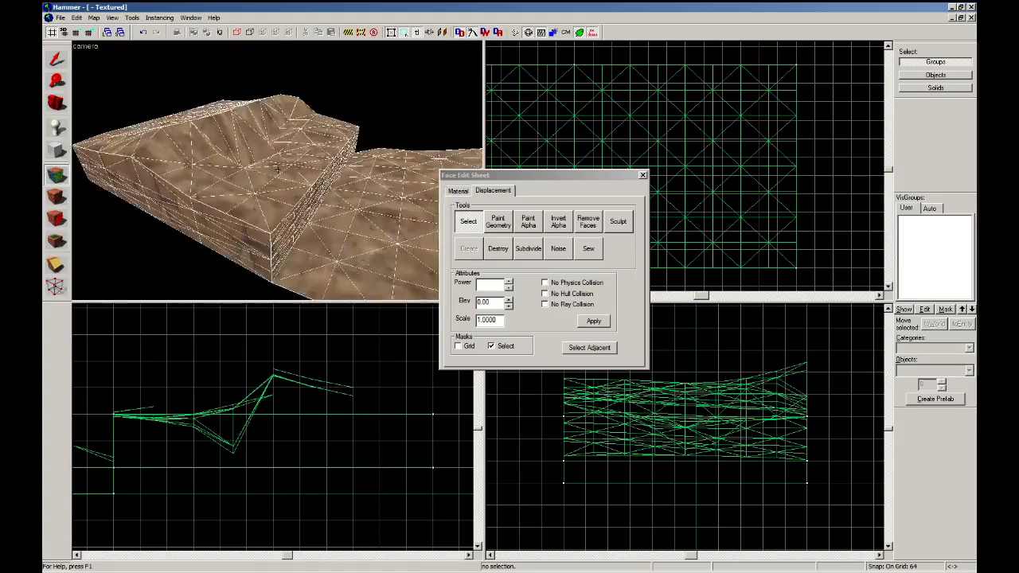
pyautogui.press('z')
# Smooth the raised block's top displacement with Paint Geometry, turning on AutoSew and setting the brush radius to 306.
pyautogui.click(497, 221)
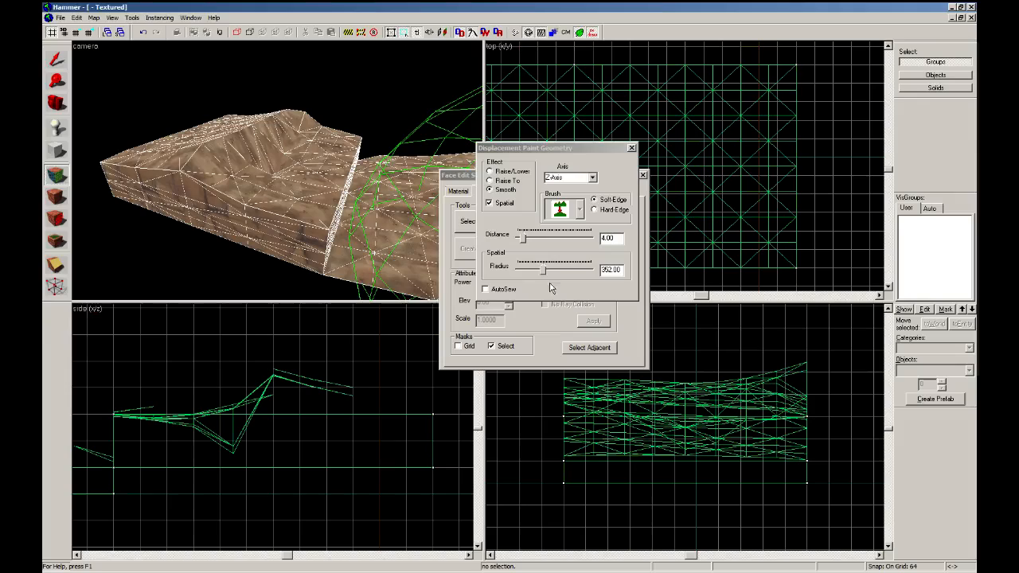
pyautogui.moveTo(266, 147)
pyautogui.mouseDown()
pyautogui.moveTo(252, 158)
pyautogui.moveTo(204, 120)
pyautogui.moveTo(232, 110)
pyautogui.moveTo(191, 99)
pyautogui.moveTo(174, 166)
pyautogui.moveTo(223, 164)
pyautogui.mouseUp()
pyautogui.click(485, 290)
pyautogui.hotkey('ctrl', 'z')
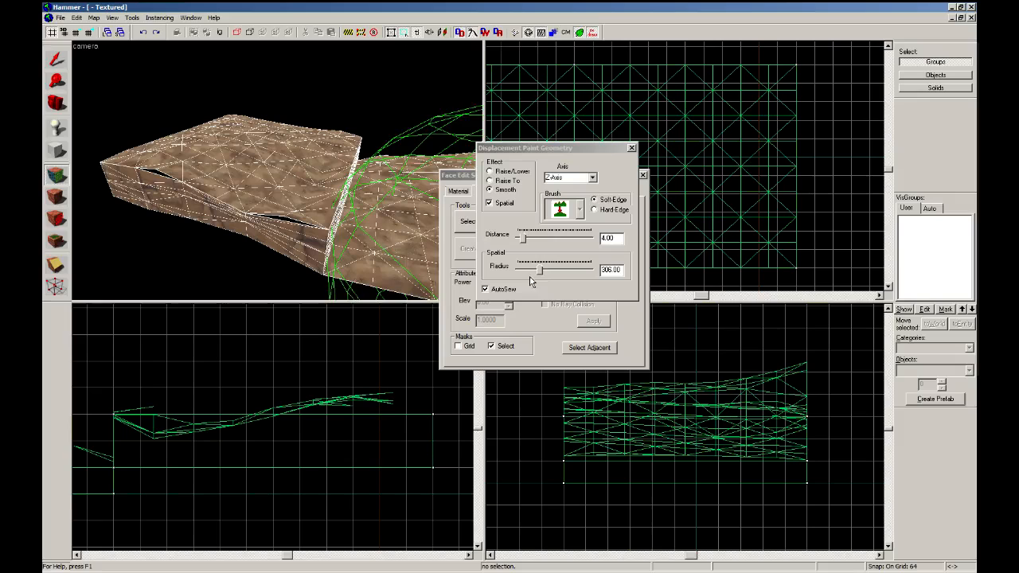
pyautogui.click(541, 272)
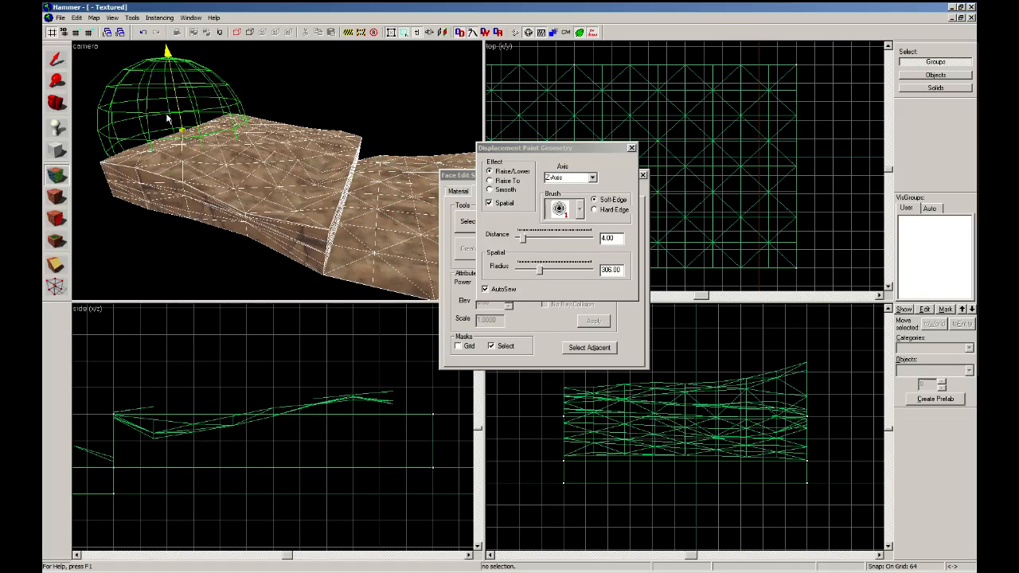
# Select only the raised block's front side and top displacements, and raise the top surface with Paint Geometry without AutoSew.
pyautogui.click(59, 180)
pyautogui.click(59, 180)
pyautogui.click(493, 190)
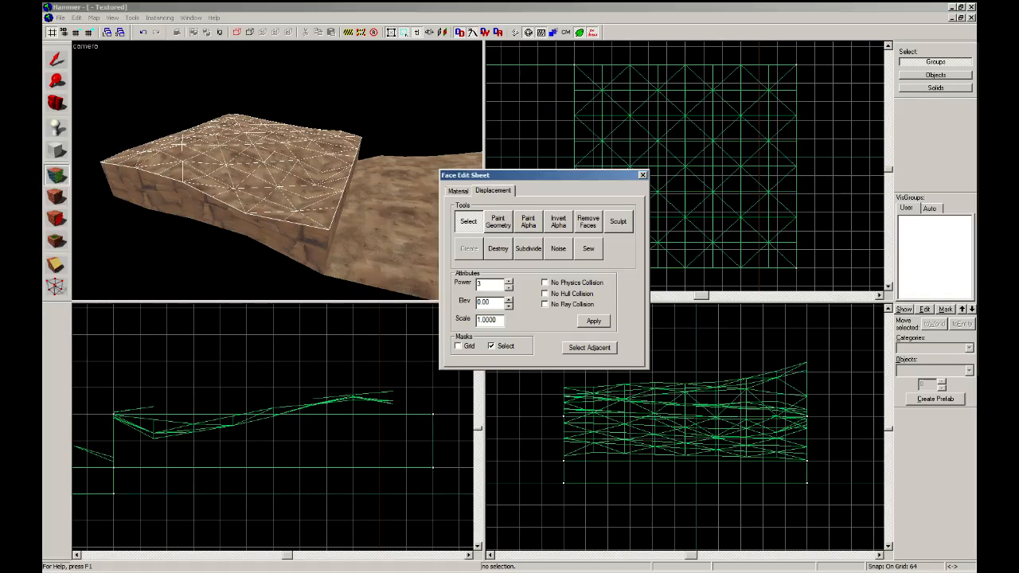
pyautogui.click(292, 227)
pyautogui.keyDown('ctrl'); pyautogui.click(291, 163); pyautogui.keyUp('ctrl')
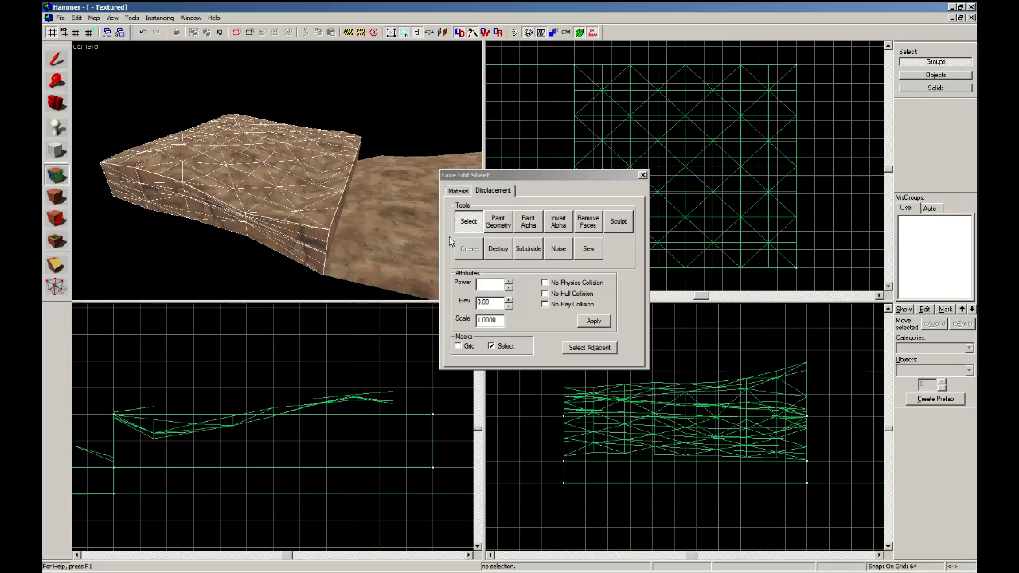
pyautogui.click(498, 222)
pyautogui.moveTo(307, 193); pyautogui.dragTo(257, 125)
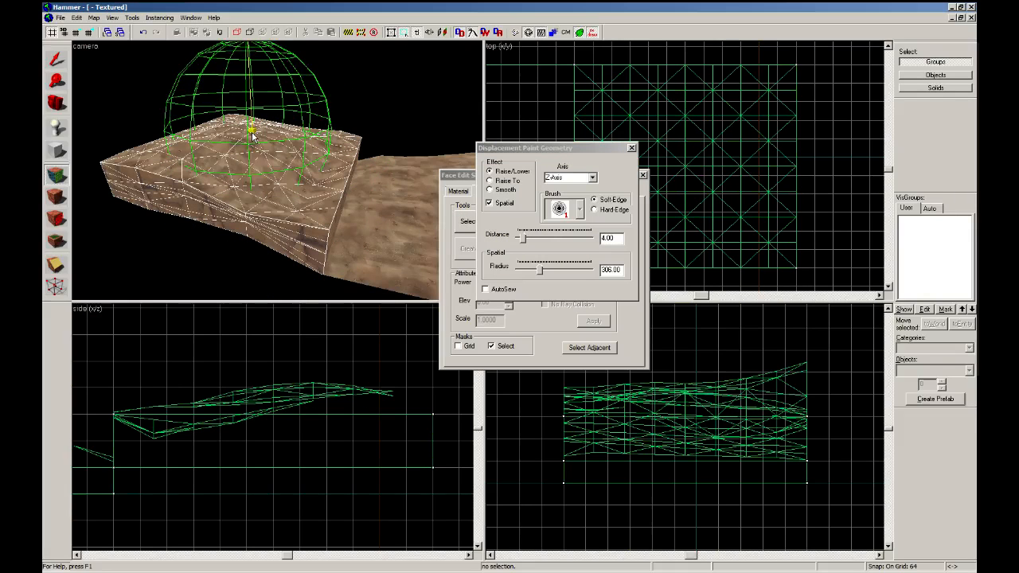
pyautogui.click(630, 148)
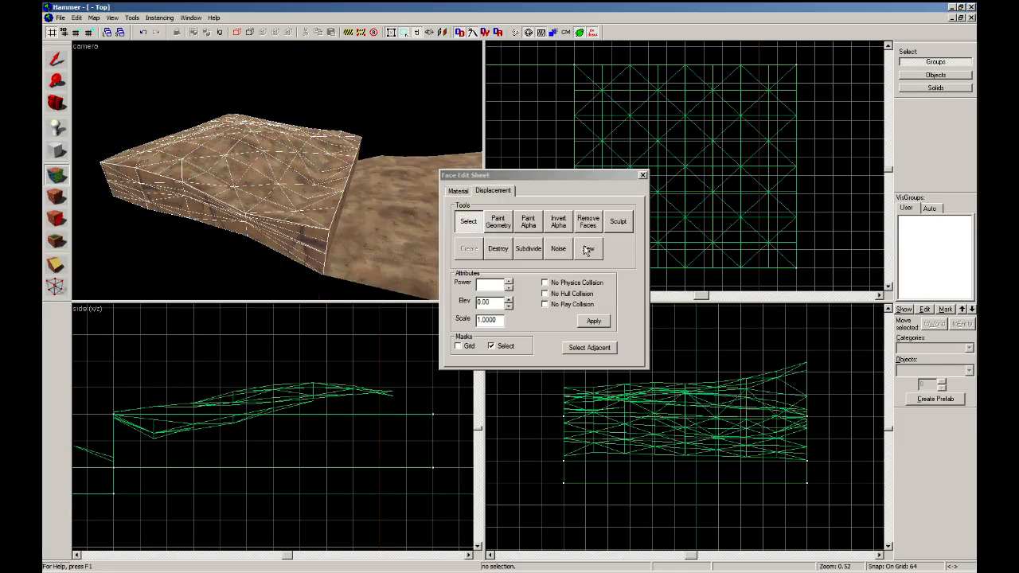
# Turn AutoSew off in Paint Geometry and raise the middle and front area of the top displacement further.
pyautogui.click(498, 222)
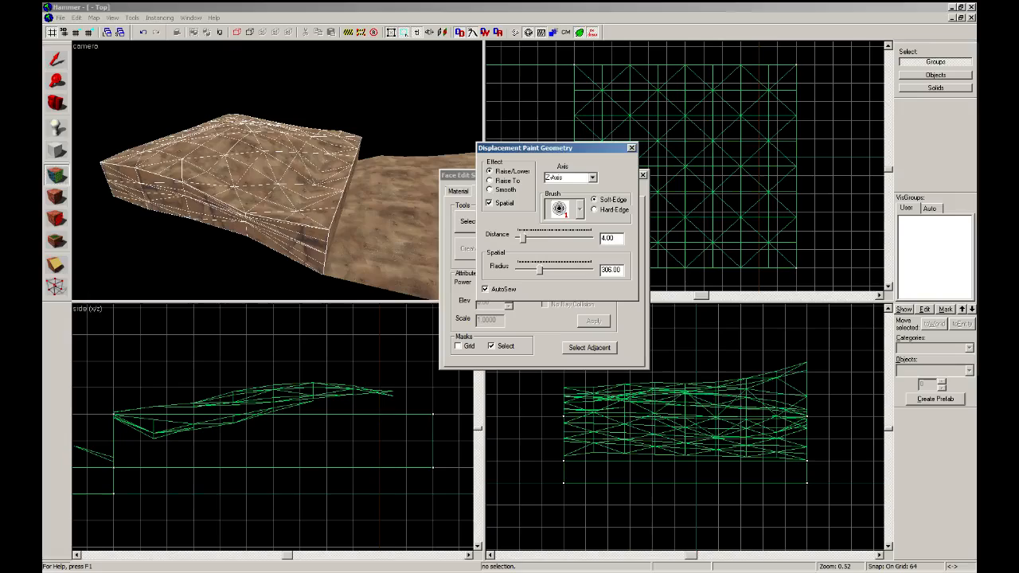
pyautogui.click(486, 290)
pyautogui.moveTo(259, 167); pyautogui.dragTo(256, 139)
pyautogui.moveTo(212, 205)
pyautogui.mouseDown()
pyautogui.moveTo(225, 176)
pyautogui.moveTo(234, 205)
pyautogui.moveTo(199, 159)
pyautogui.mouseUp()
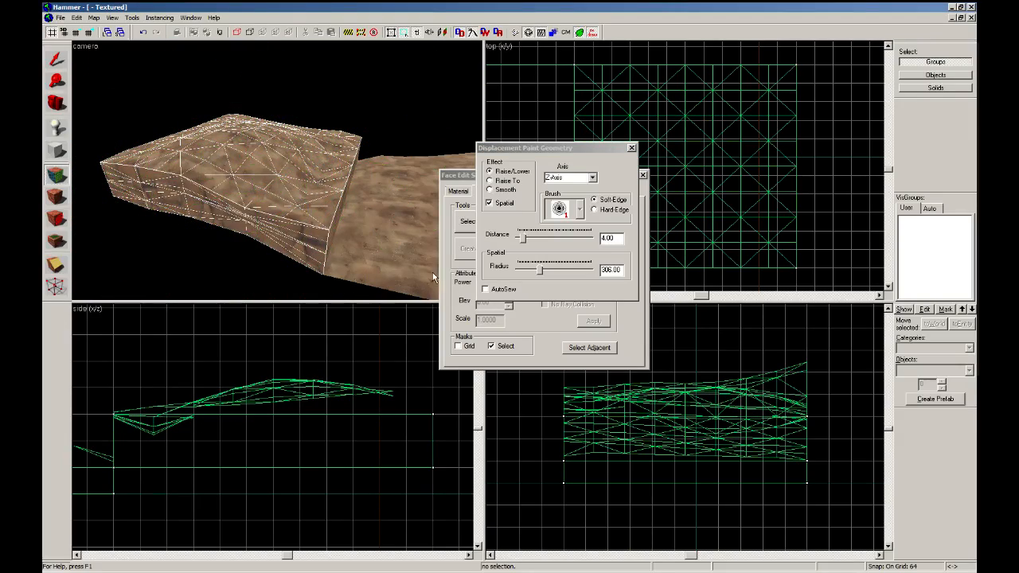
# Raise the front edge of the top and side displacements with Paint Geometry, switching AutoSew off and on, and finish painting.
pyautogui.click(485, 289)
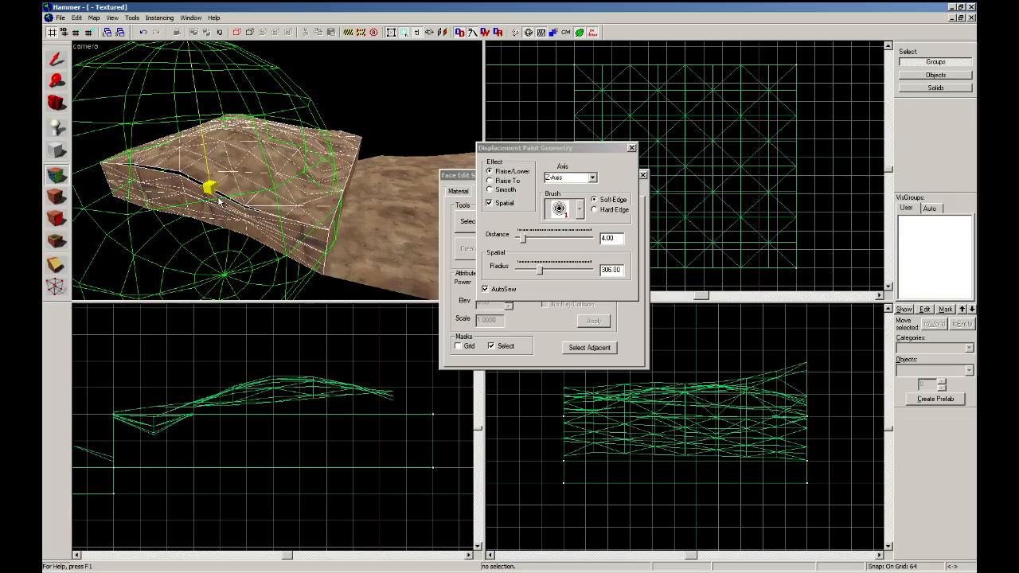
pyautogui.click(509, 288)
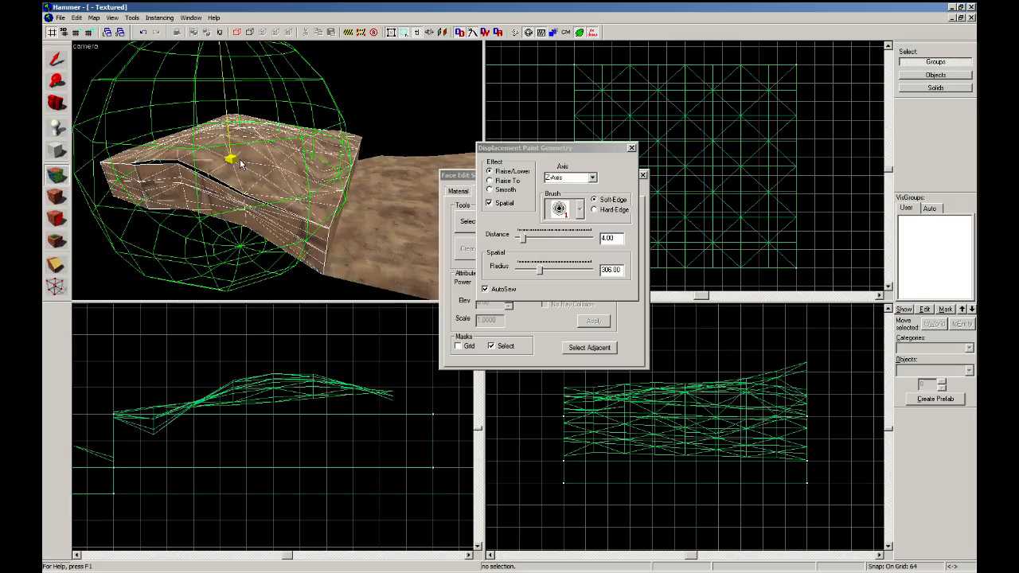
pyautogui.click(484, 289)
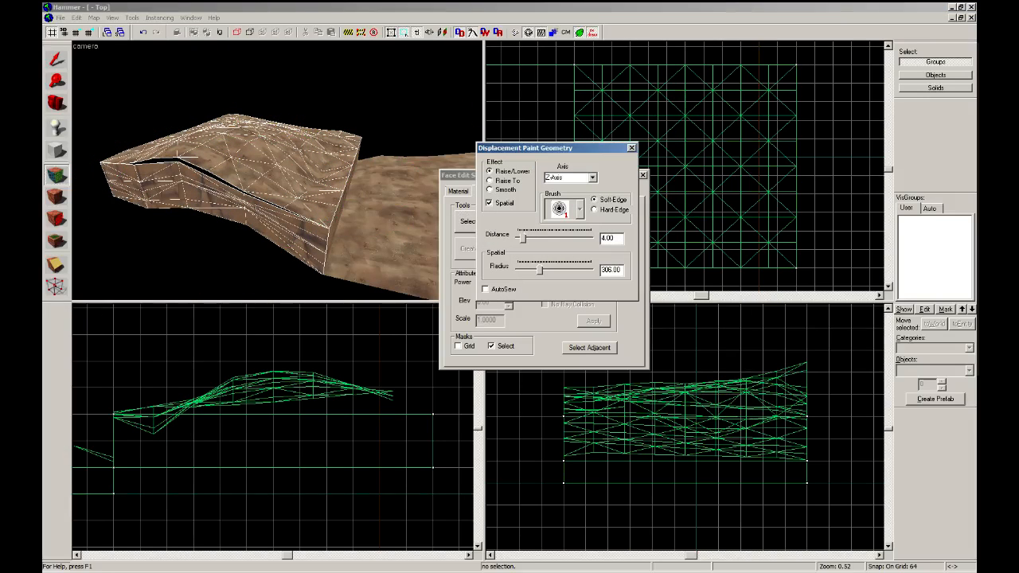
pyautogui.click(499, 291)
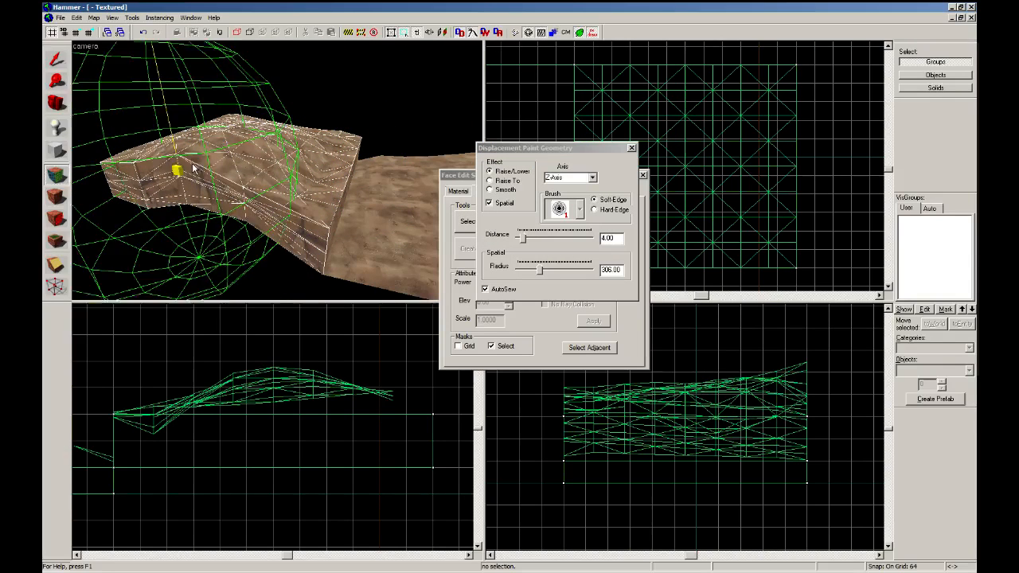
pyautogui.click(631, 148)
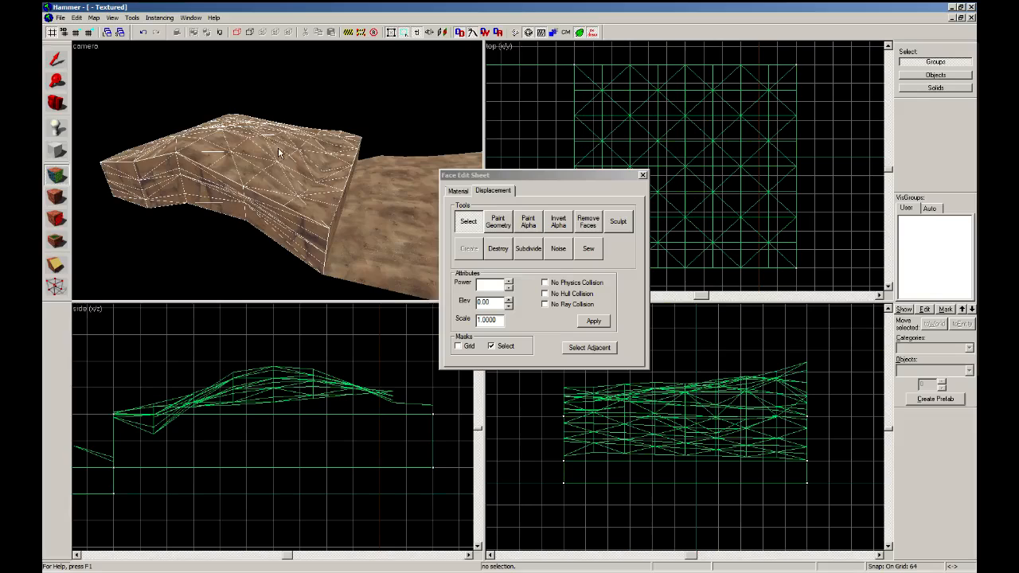
# Add the side displacement facing the lower block and the lower ground to the selection, and sew all of them.
pyautogui.press('d')
pyautogui.press('z')
pyautogui.keyDown('ctrl'); pyautogui.click(345, 208); pyautogui.keyUp('ctrl')
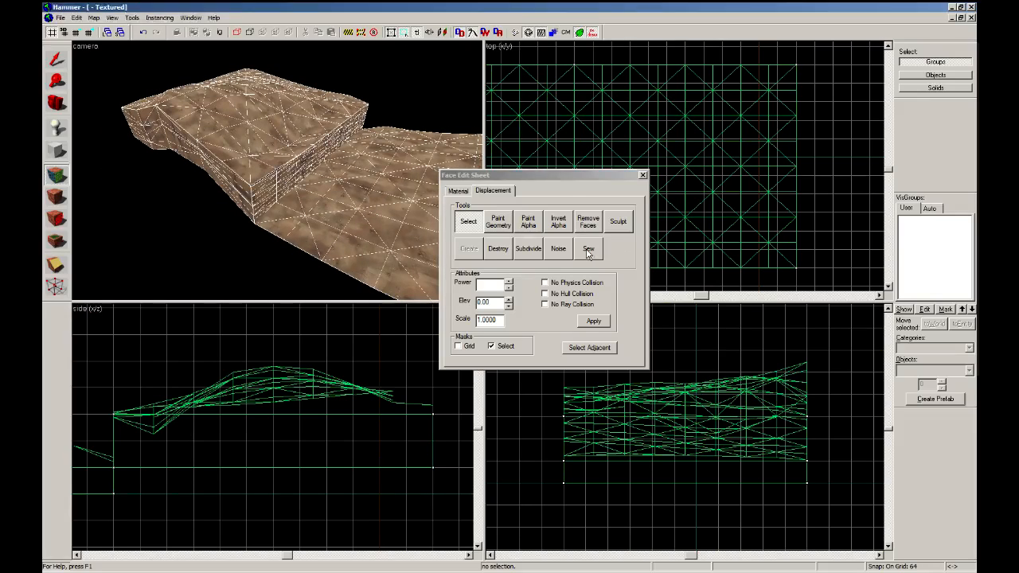
pyautogui.click(589, 251)
# Delete both the lower and the raised displacement blocks from the map.
pyautogui.click(55, 59)
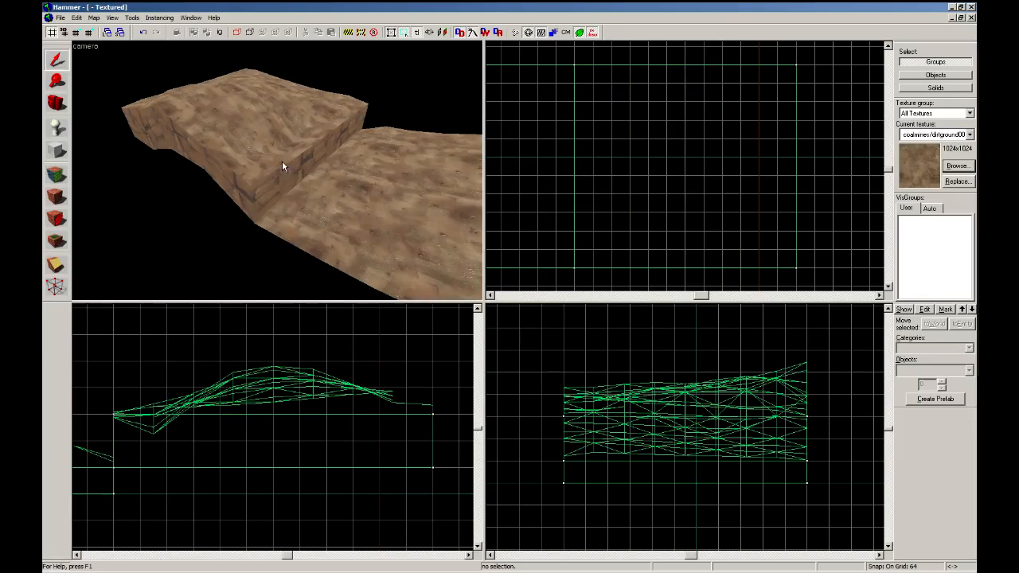
pyautogui.click(329, 202)
pyautogui.press('Delete')
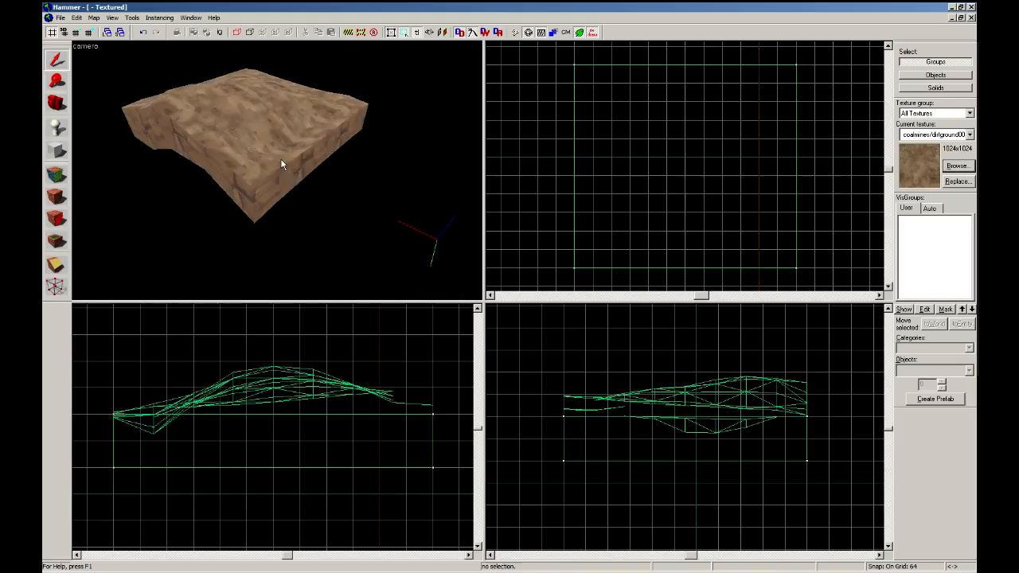
pyautogui.click(280, 165)
pyautogui.press('Delete')
# Create a new block 448 units wide, 320 units deep and 128 units high.
pyautogui.hotkey('shift', 'b')
pyautogui.moveTo(685, 121); pyautogui.dragTo(564, 191)
pyautogui.press('Return')
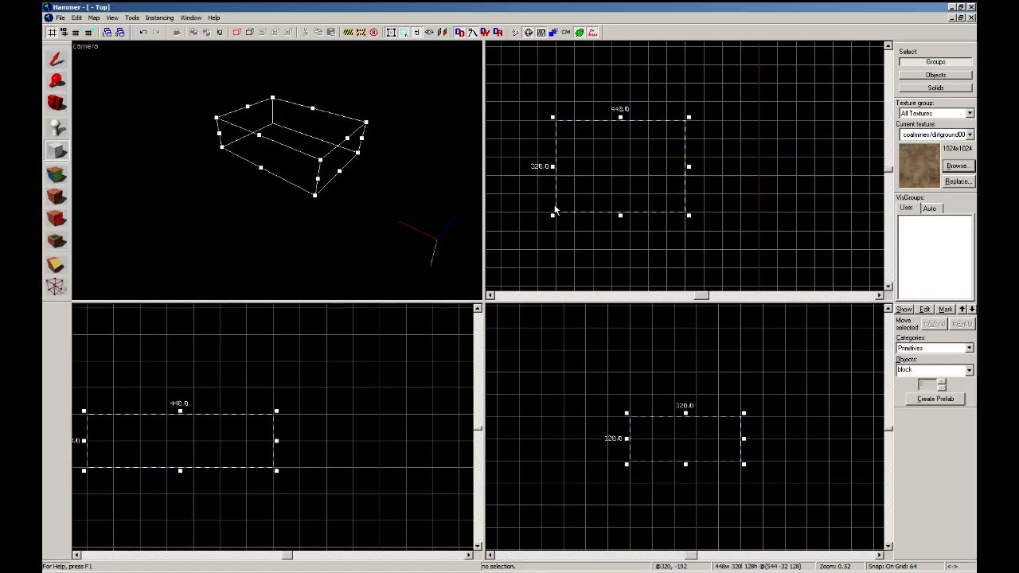
# Raise the four vertices at one end of the new block by 128 units with the Vertex tool to make a slope.
pyautogui.hotkey('shift', 'v')
pyautogui.hotkey('ctrl', 'e')
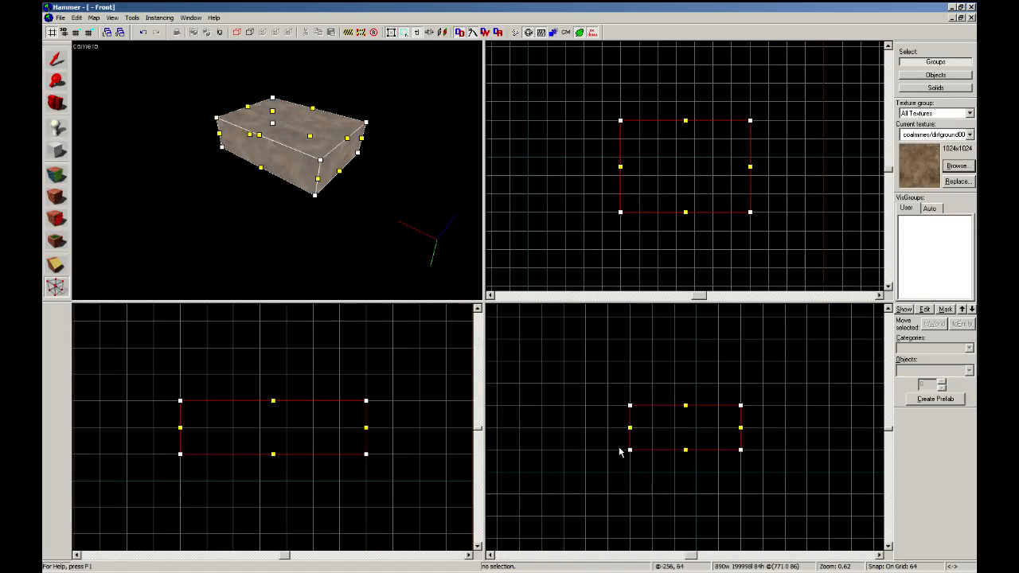
pyautogui.moveTo(395, 502); pyautogui.dragTo(350, 382)
pyautogui.press('Up')
pyautogui.press('Up')
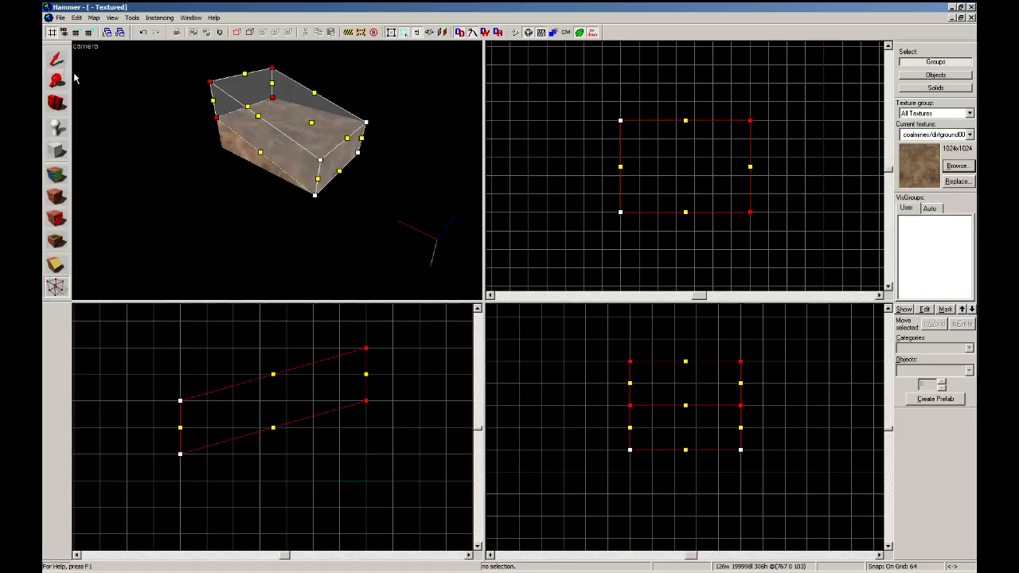
pyautogui.hotkey('shift', 's')
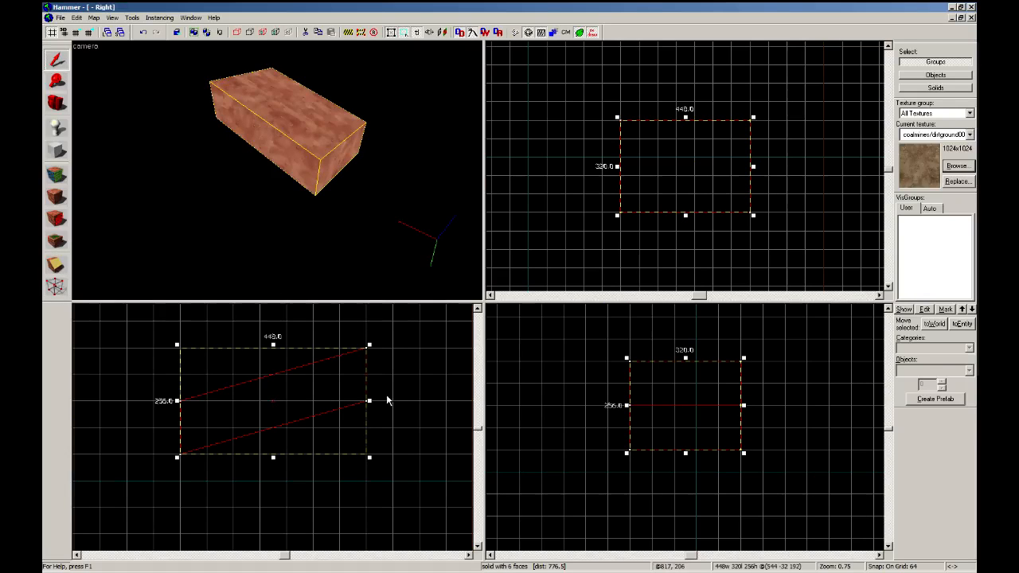
pyautogui.scroll(5, 277, 169)
pyautogui.click(56, 287)
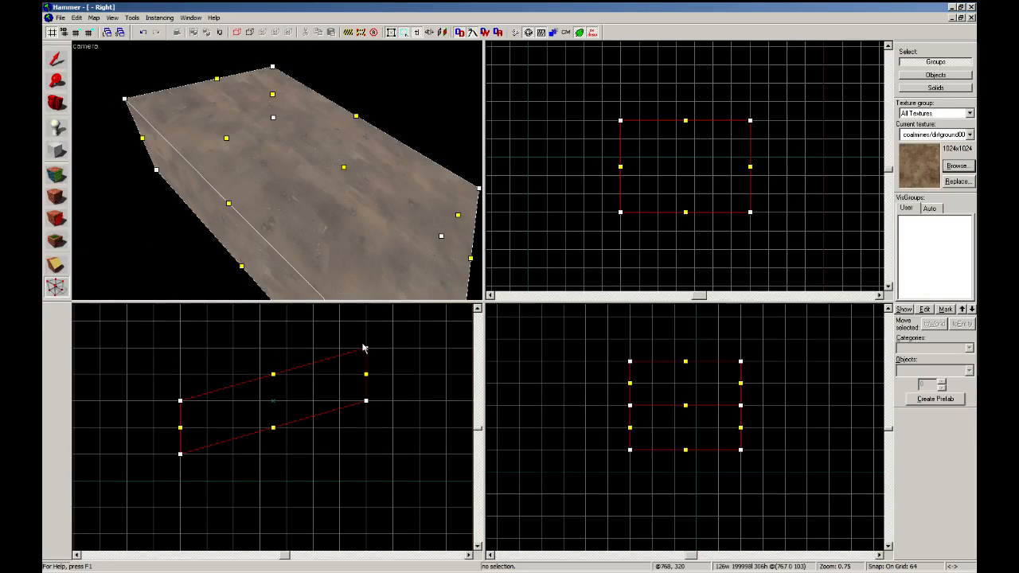
pyautogui.click(365, 349)
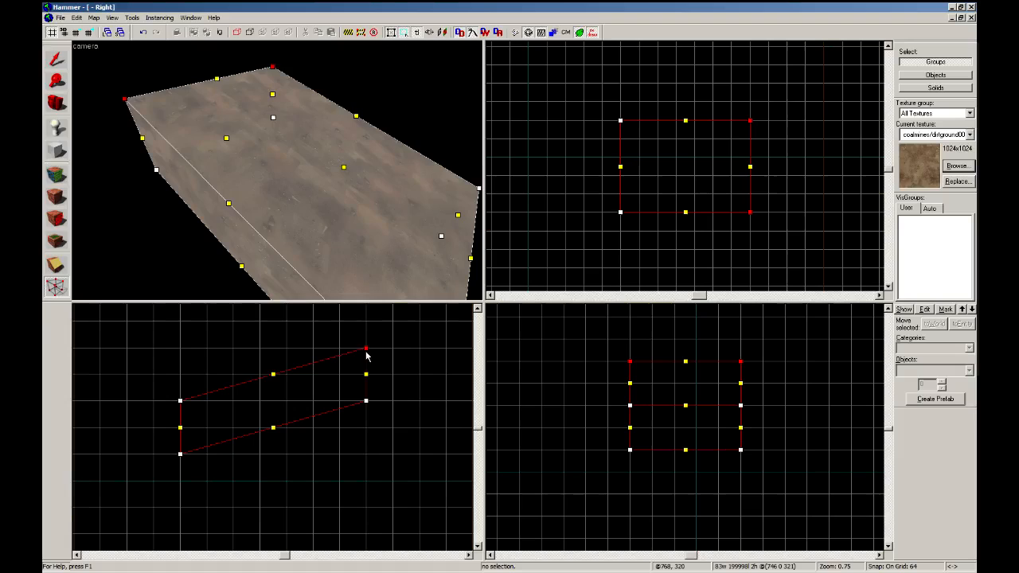
pyautogui.moveTo(365, 349); pyautogui.dragTo(340, 349)
pyautogui.click(55, 62)
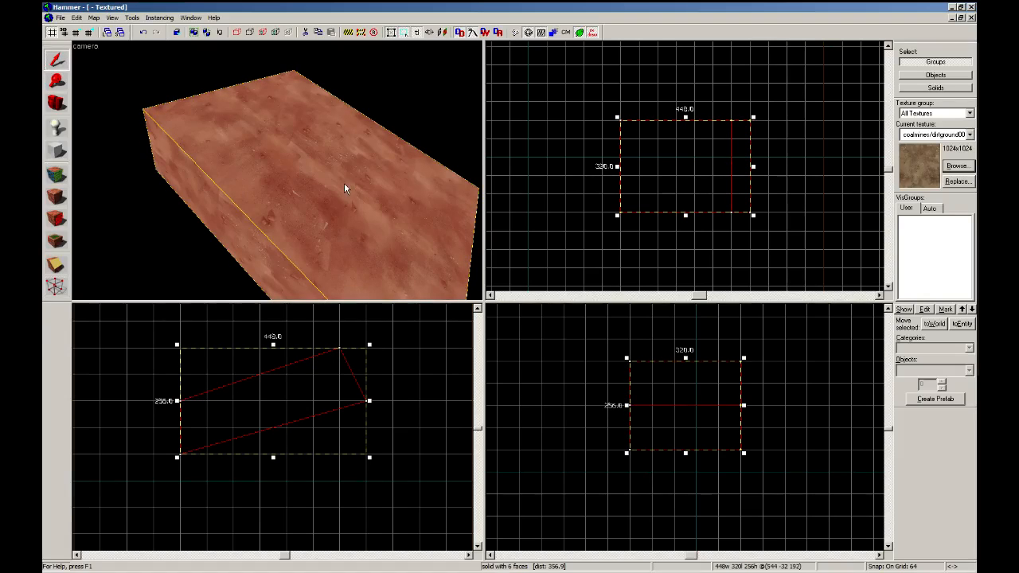
pyautogui.hotkey('ctrl', 'z')
pyautogui.hotkey('ctrl', 'z')
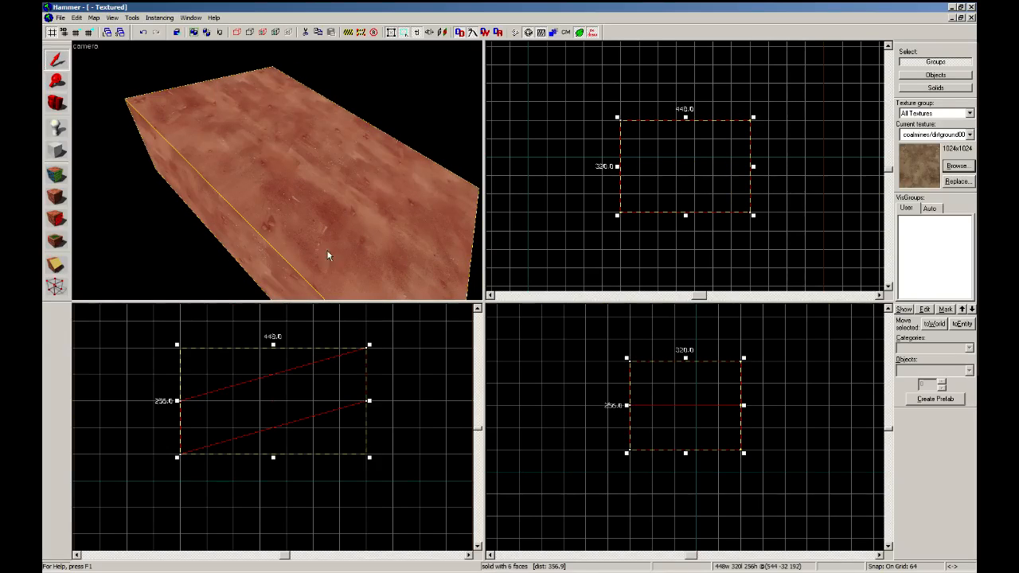
# Shorten the sloped block to 384 units wide from its raised end.
pyautogui.moveTo(371, 402); pyautogui.dragTo(341, 402)
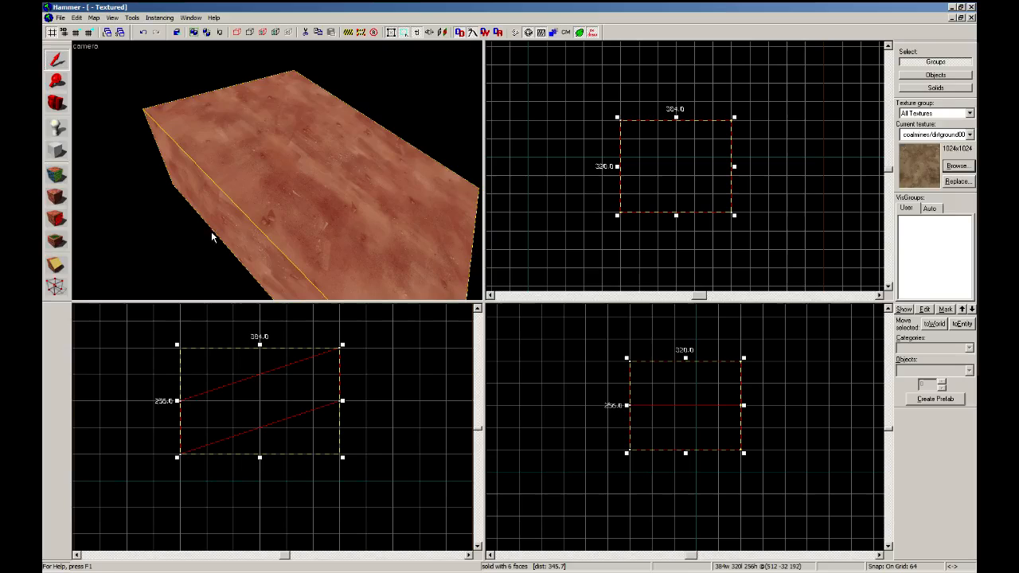
pyautogui.click(55, 175)
pyautogui.moveTo(239, 159); pyautogui.dragTo(278, 169)
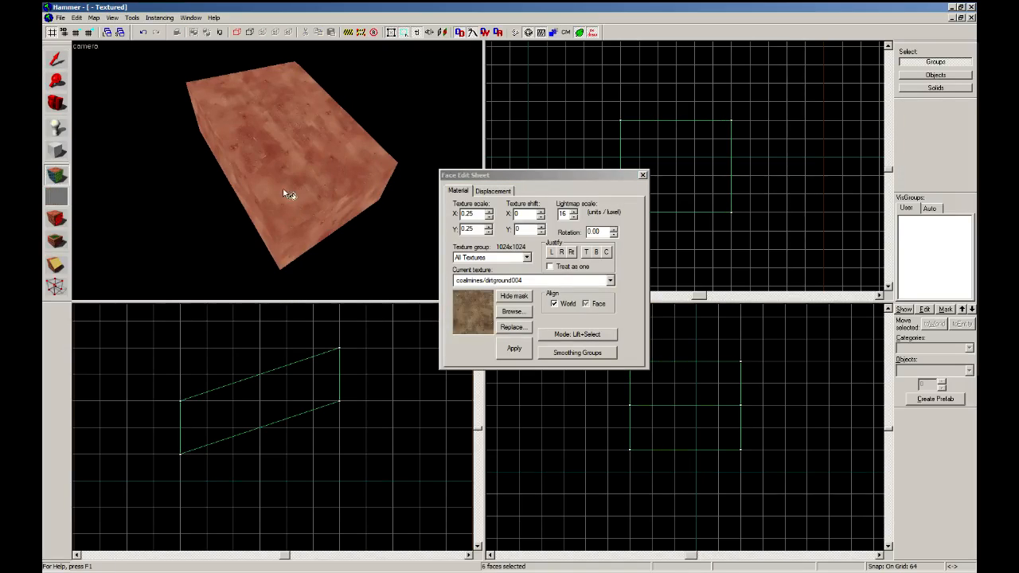
pyautogui.click(291, 238)
pyautogui.click(56, 60)
pyautogui.click(258, 141)
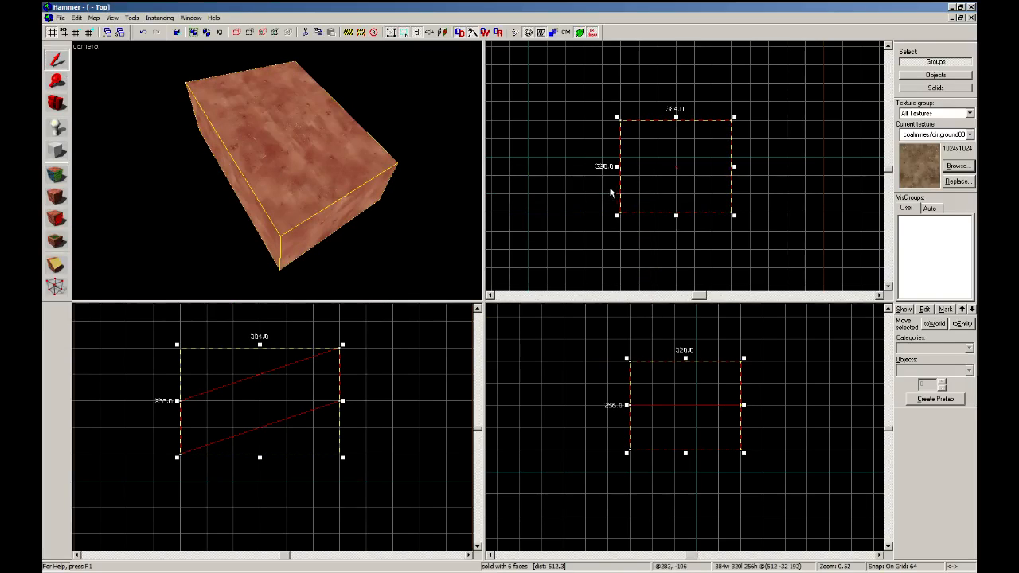
# Create a block 384 units wide, 320 units deep and 256 units high directly alongside the sloped block and select it.
pyautogui.scroll(-3, 591, 195)
pyautogui.click(54, 156)
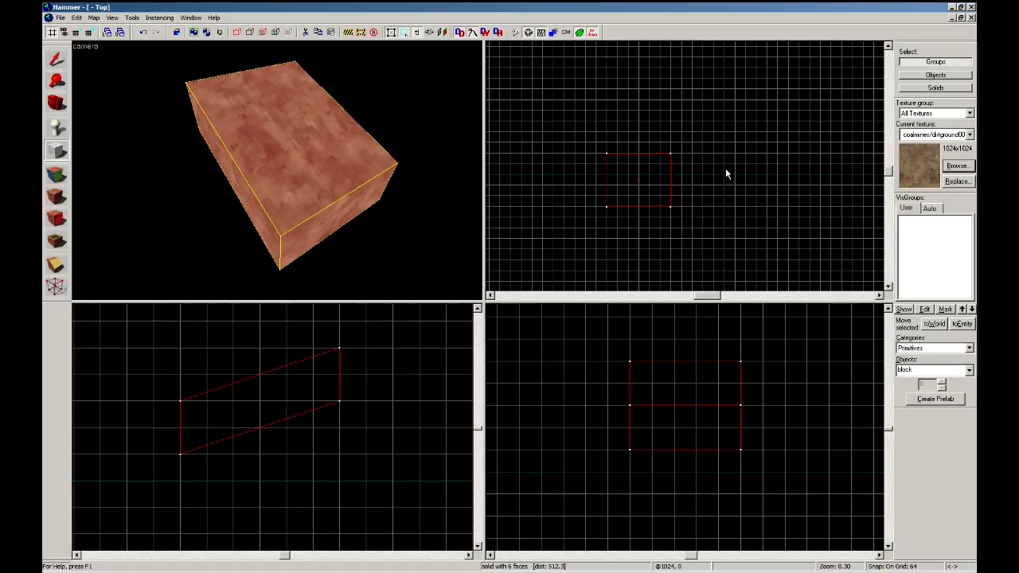
pyautogui.moveTo(670, 156); pyautogui.dragTo(608, 117)
pyautogui.press('Return')
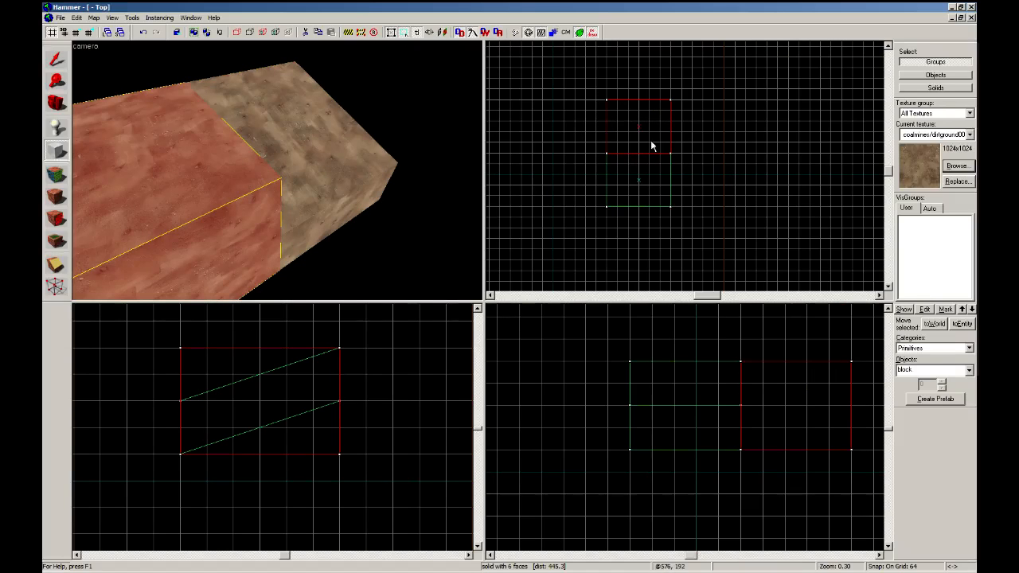
pyautogui.press('d')
pyautogui.press('z')
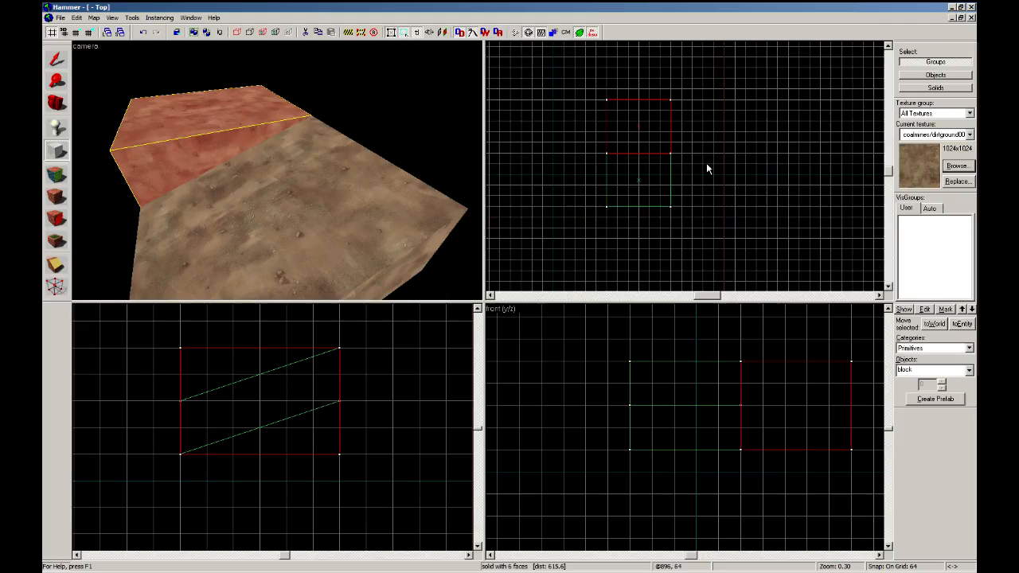
pyautogui.scroll(-3, 708, 168)
pyautogui.scroll(3, 704, 117)
pyautogui.click(59, 61)
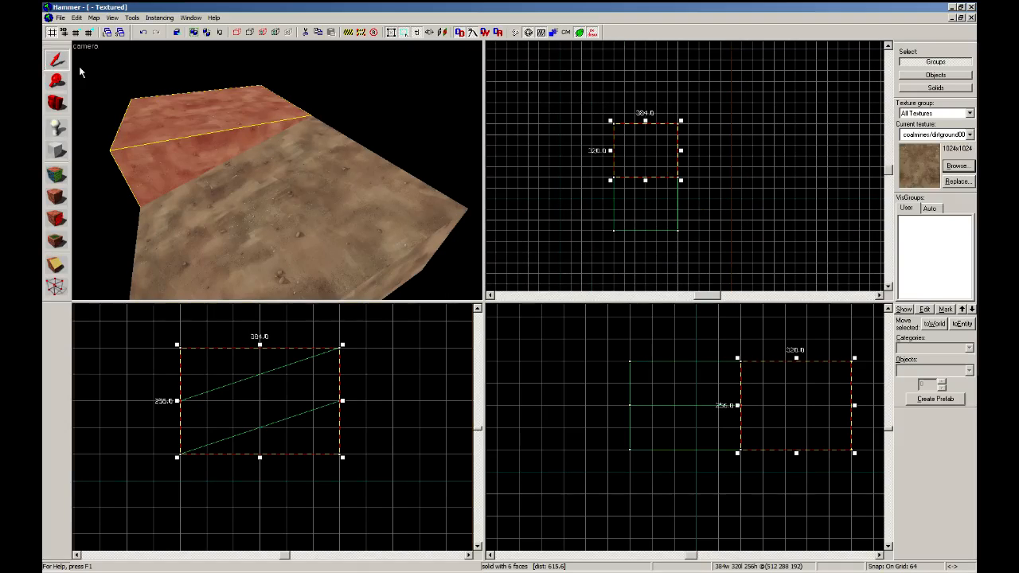
pyautogui.press('z')
pyautogui.press('w')
pyautogui.press('a')
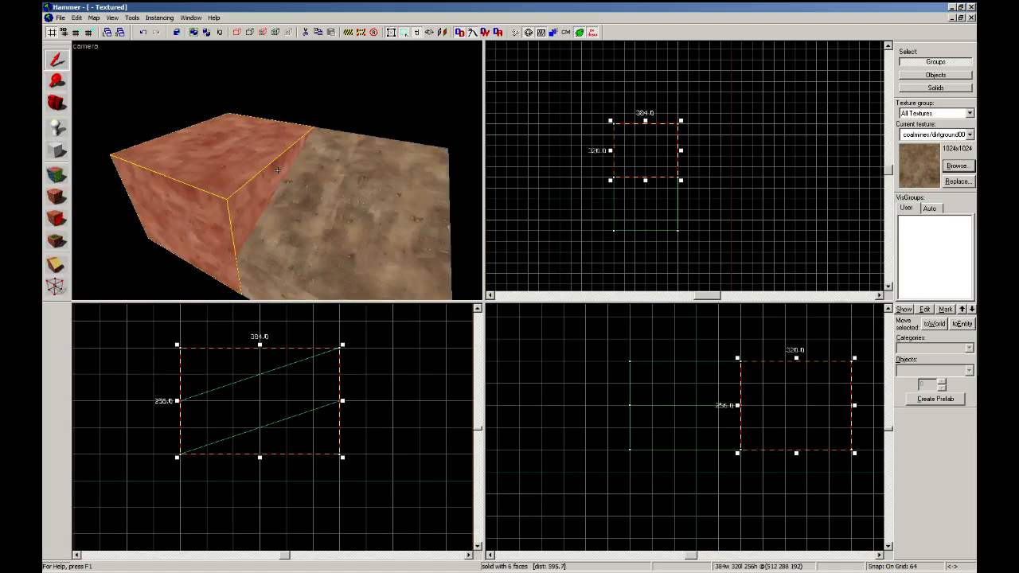
pyautogui.click(57, 151)
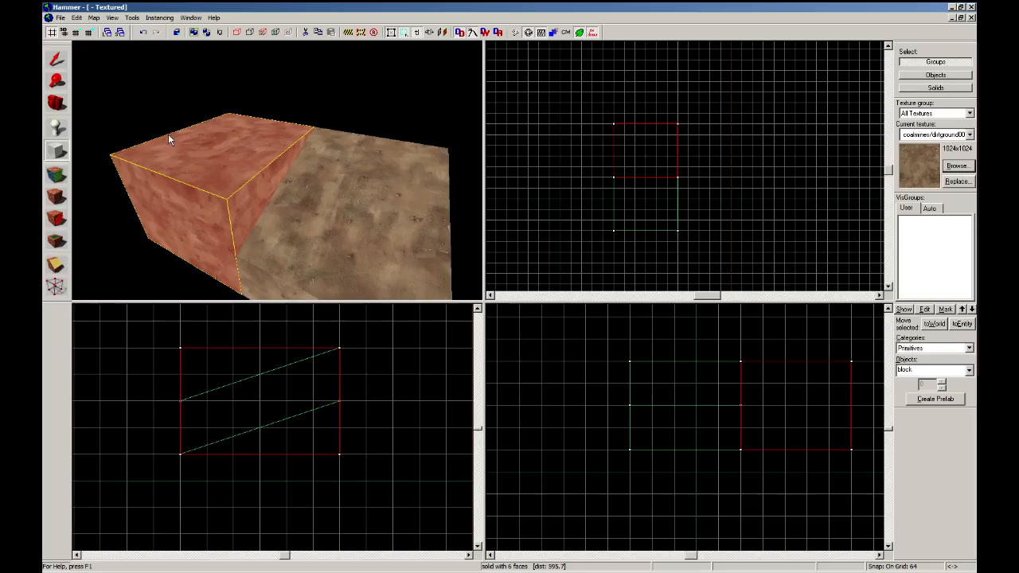
pyautogui.click(57, 61)
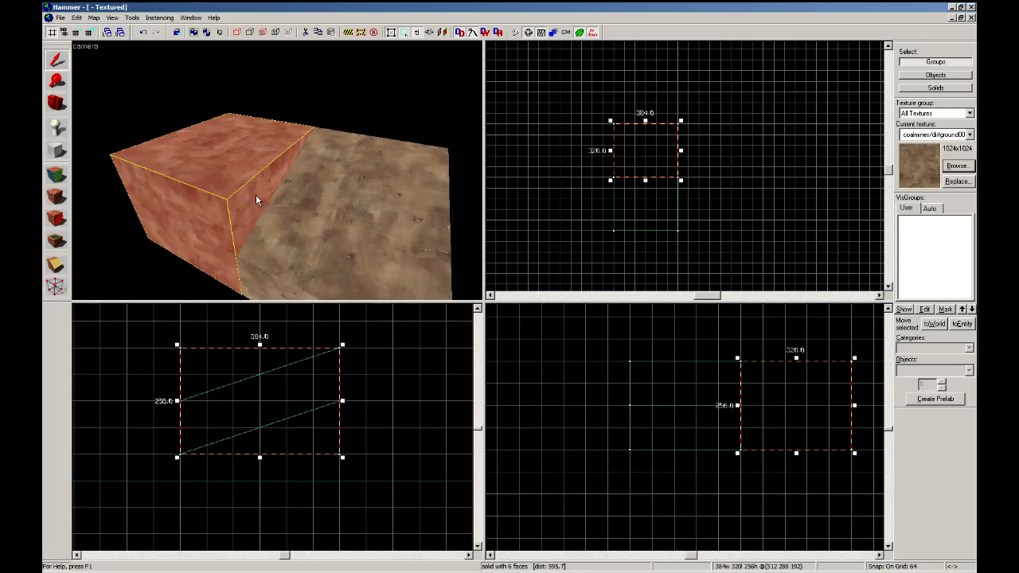
pyautogui.moveTo(255, 195); pyautogui.dragTo(217, 154)
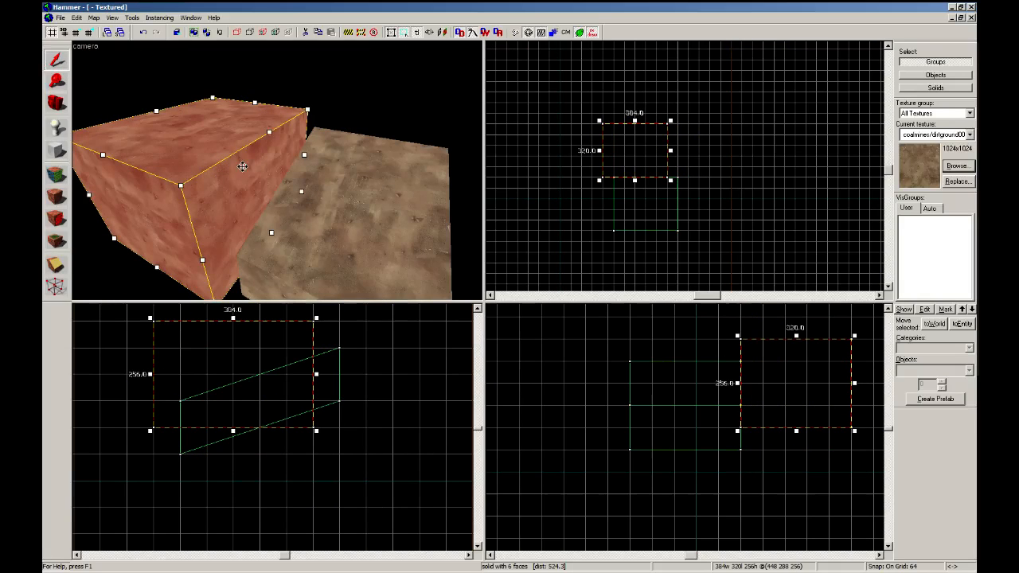
pyautogui.hotkey('ctrl', 'z')
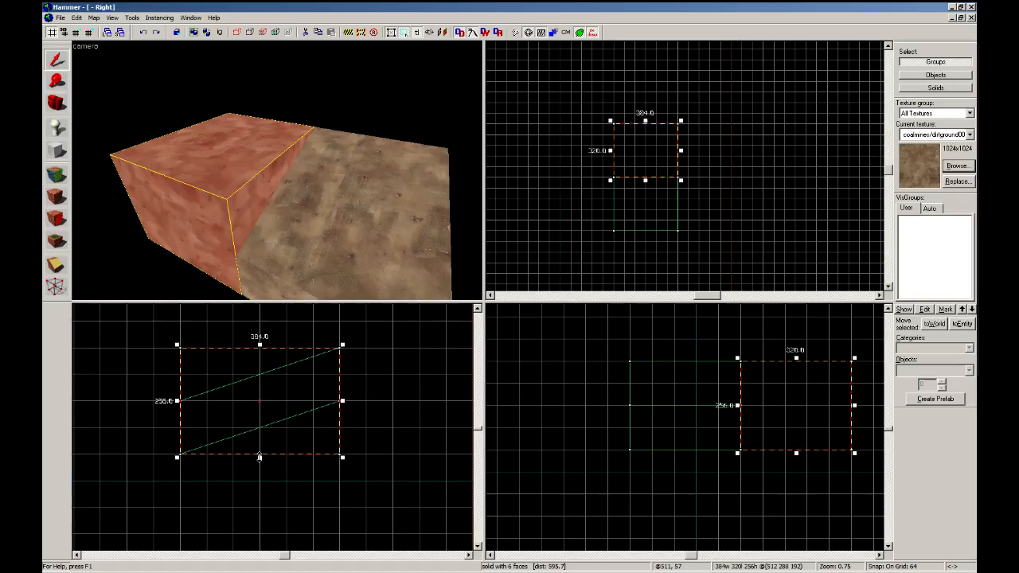
# Reduce the new block's height to 128 units from below and copy it to the adjacent corner and to the slope's raised end.
pyautogui.moveTo(260, 457); pyautogui.dragTo(262, 410)
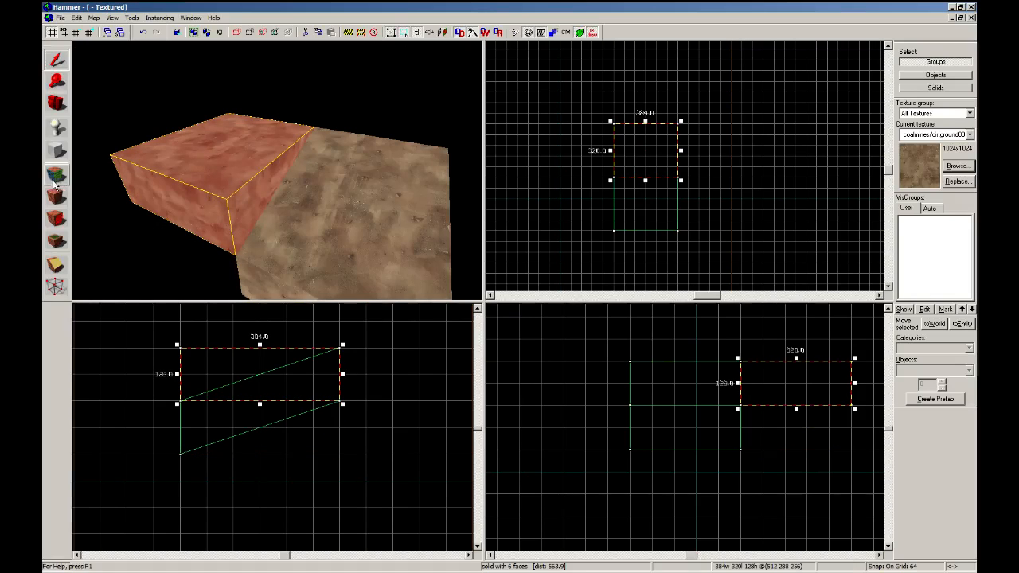
pyautogui.press('z')
pyautogui.press('d')
pyautogui.press('z')
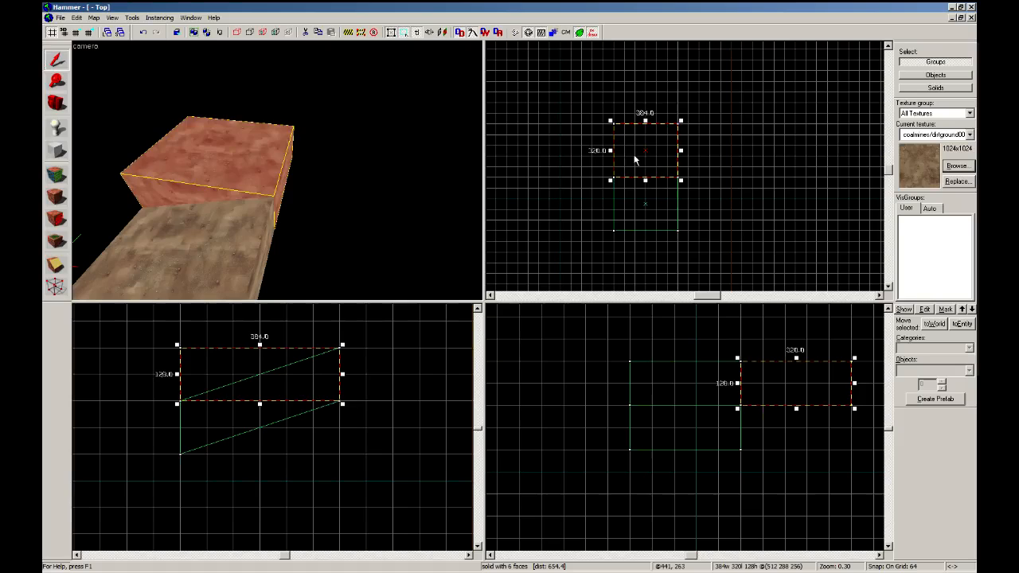
pyautogui.moveTo(635, 160); pyautogui.dragTo(703, 197)
# Create power 2 displacements on the three flat tops, the sloped top and the exposed side face above the slope.
pyautogui.hotkey('shift', 'a')
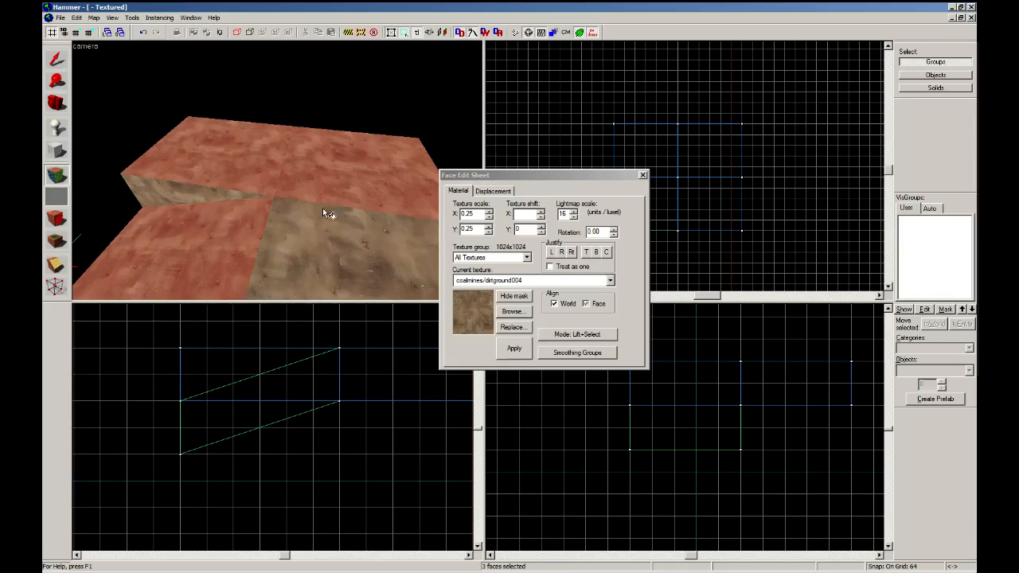
pyautogui.keyDown('ctrl'); pyautogui.click(322, 213); pyautogui.keyUp('ctrl')
pyautogui.keyDown('ctrl'); pyautogui.click(219, 193); pyautogui.keyUp('ctrl')
pyautogui.click(492, 190)
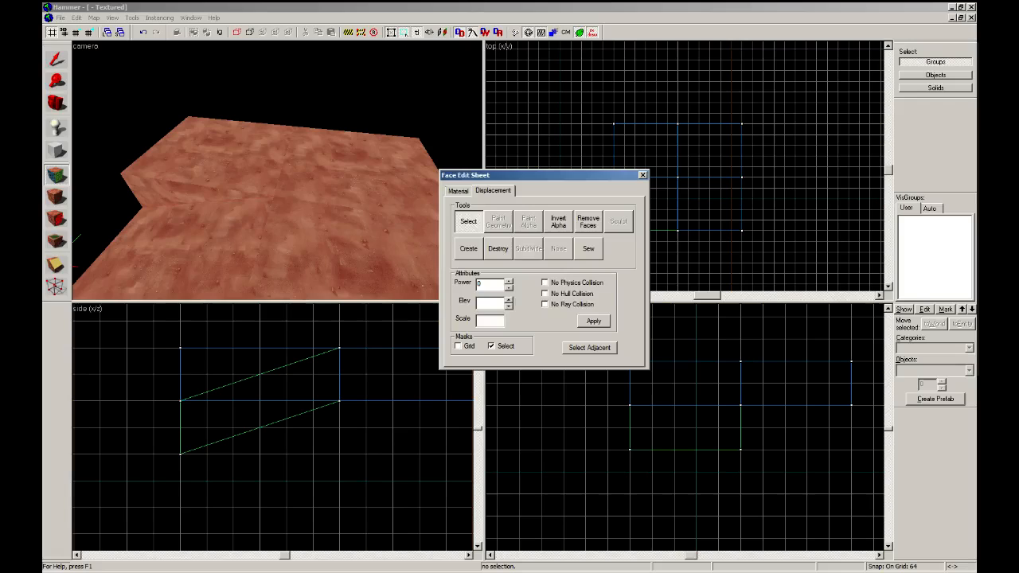
pyautogui.click(468, 248)
pyautogui.press('Return')
pyautogui.press('z')
pyautogui.press('w')
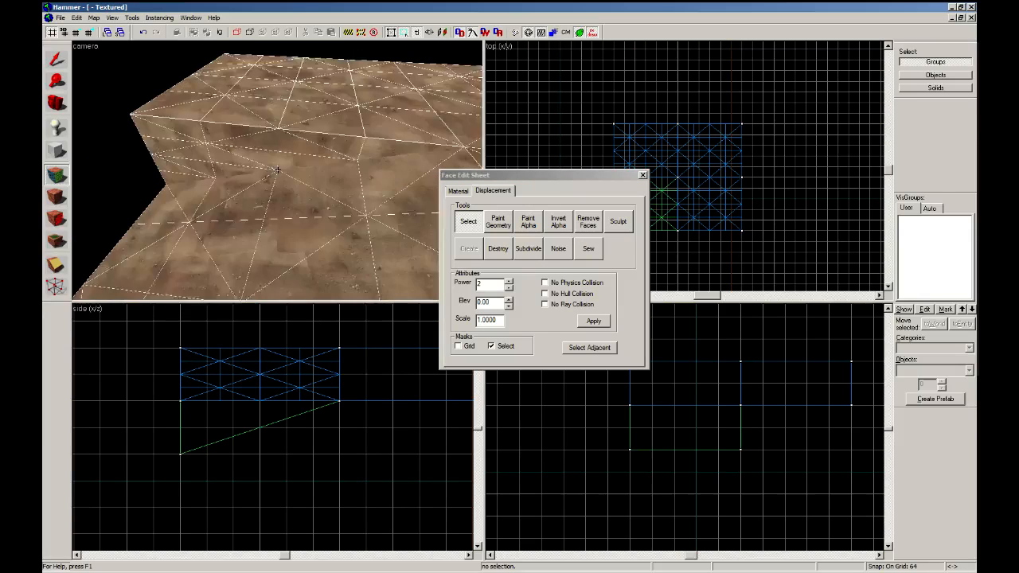
pyautogui.press('z')
# Apply the coalmines/rockwall012 texture to the exposed side displacement above the slope.
pyautogui.click(274, 168)
pyautogui.click(358, 185)
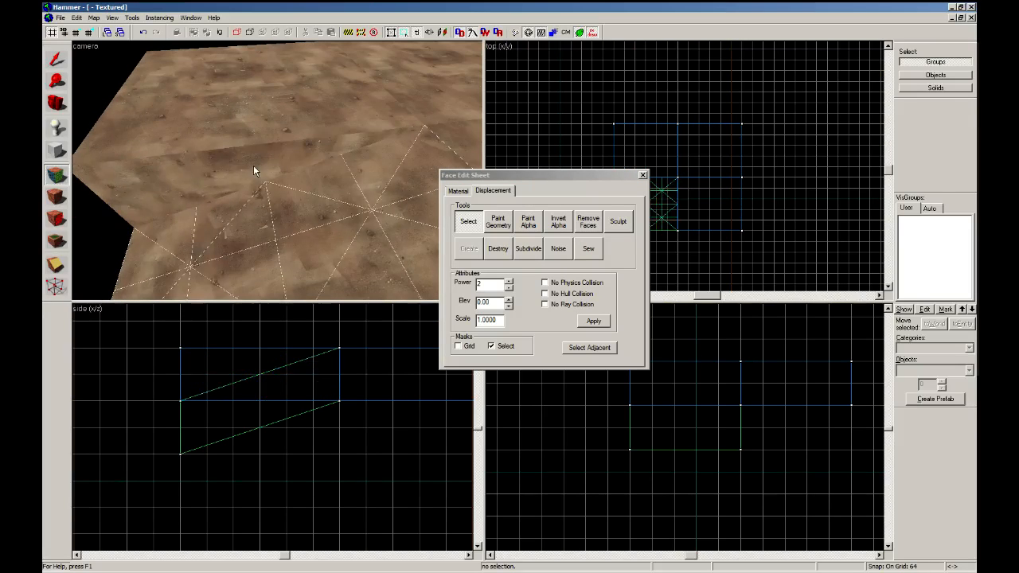
pyautogui.click(254, 166)
pyautogui.click(496, 250)
pyautogui.click(458, 191)
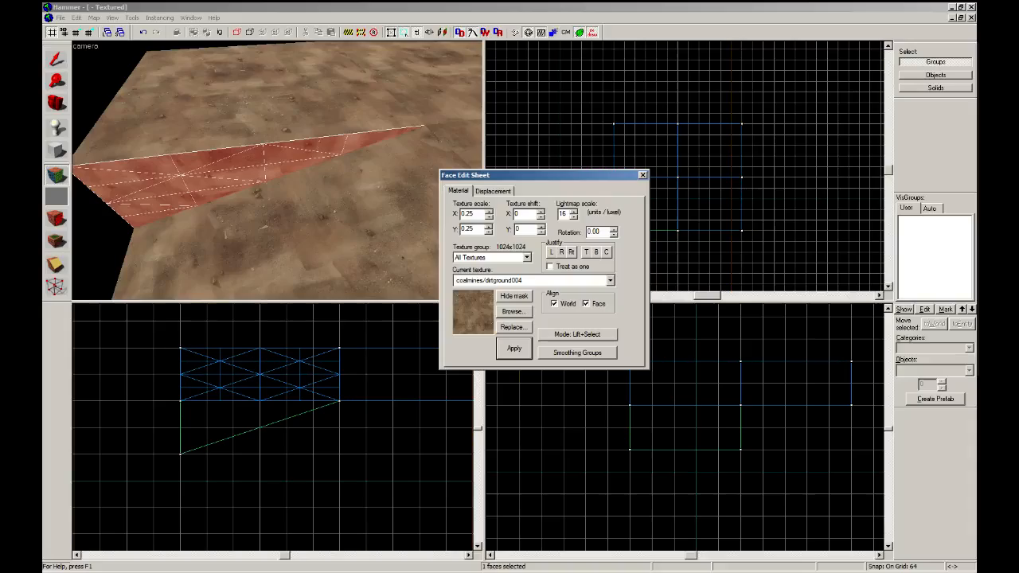
pyautogui.click(512, 312)
pyautogui.doubleClick(159, 136)
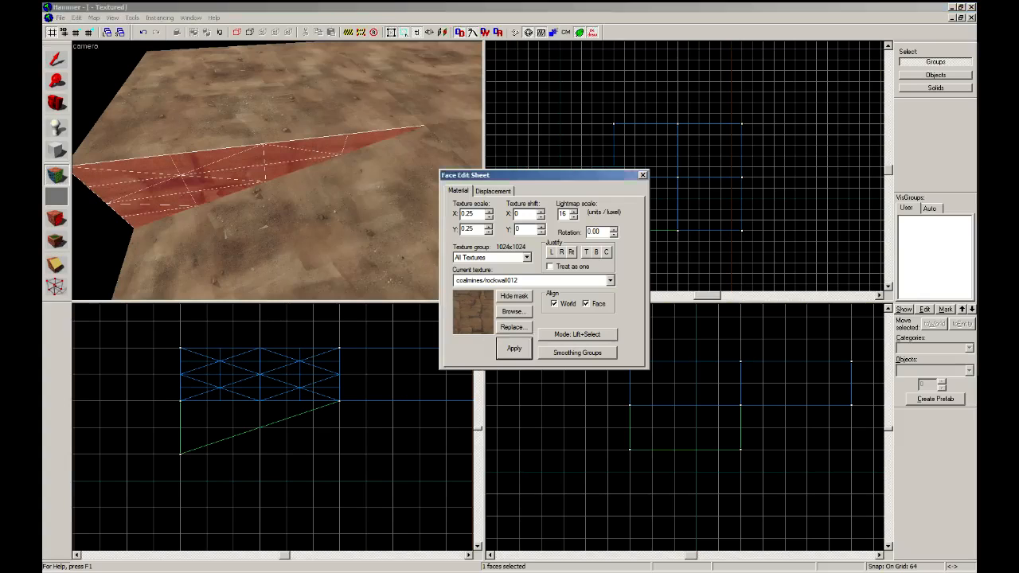
pyautogui.click(56, 60)
# Copy the flat block at the slope's raised end to its low end, and copy that block once more to the spot behind it.
pyautogui.press('z')
pyautogui.press('s')
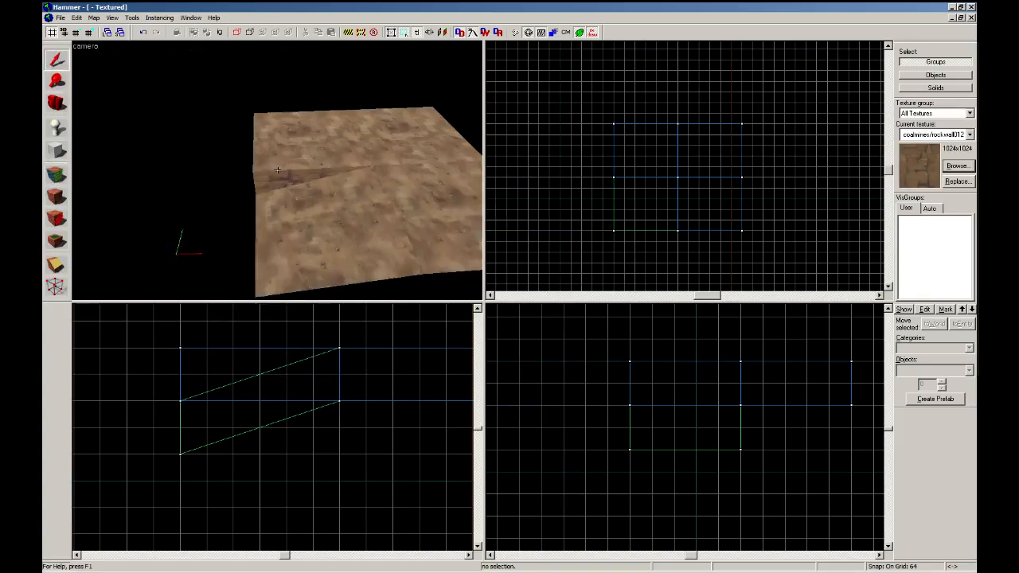
pyautogui.press('z')
pyautogui.click(327, 212)
pyautogui.click(406, 178)
pyautogui.scroll(-2, 723, 171)
pyautogui.scroll(2, 724, 193)
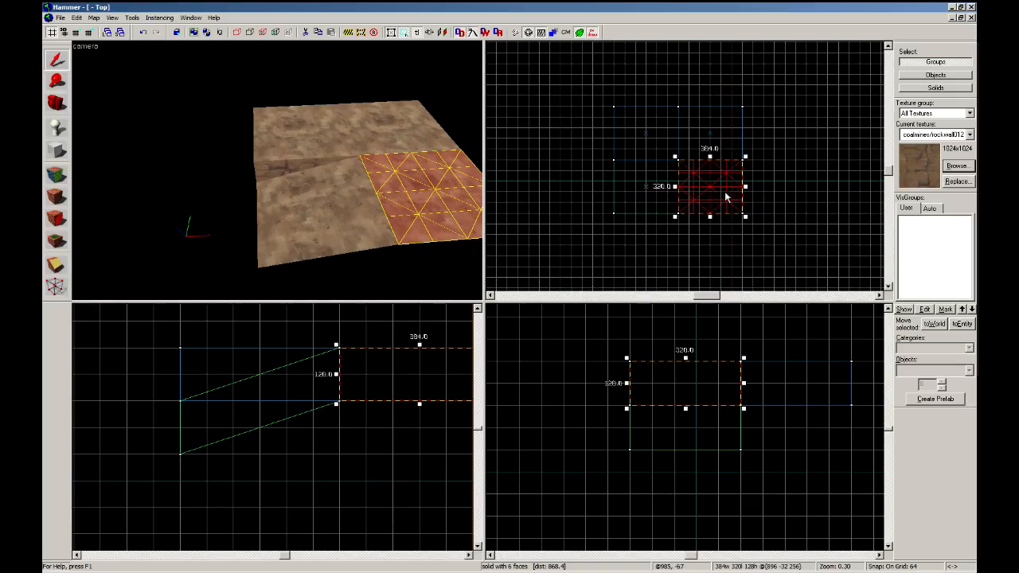
pyautogui.keyDown('shift'); pyautogui.moveTo(725, 193); pyautogui.dragTo(586, 187); pyautogui.keyUp('shift')
pyautogui.keyDown('shift'); pyautogui.moveTo(597, 184); pyautogui.dragTo(603, 129); pyautogui.keyUp('shift')
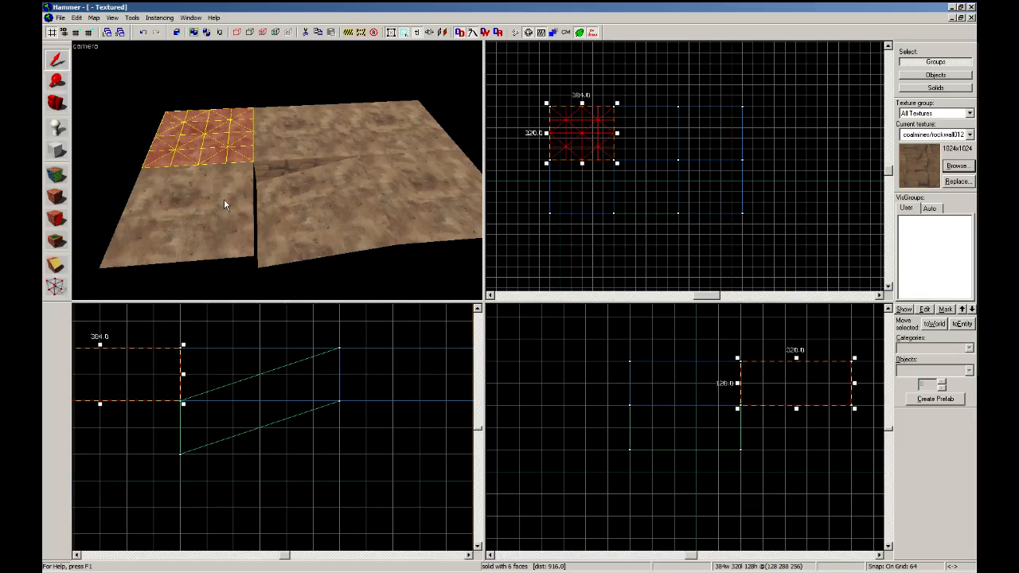
# Lower the flat block adjoining the slope's low end by 128 units to meet the slope.
pyautogui.hotkey('ctrl', 'z')
pyautogui.press('Down')
pyautogui.press('Down')
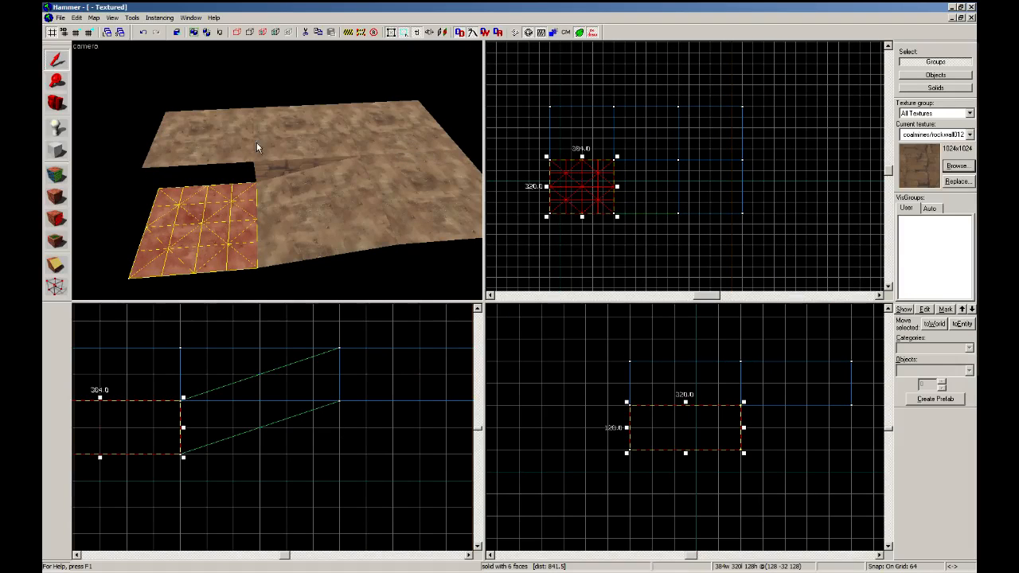
# Replace the flat block behind the lowered block with a copy of the rock-sided block.
pyautogui.click(257, 147)
pyautogui.click(243, 148)
pyautogui.press('Delete')
pyautogui.click(290, 150)
pyautogui.keyDown('shift'); pyautogui.moveTo(619, 145); pyautogui.dragTo(555, 145); pyautogui.keyUp('shift')
# With the Vertex tool, shift the two rock-sided blocks' bottom vertices toward the low end, 384 units at the far end and 192 in the middle.
pyautogui.click(289, 144)
pyautogui.keyDown('ctrl'); pyautogui.click(237, 147); pyautogui.keyUp('ctrl')
pyautogui.click(57, 290)
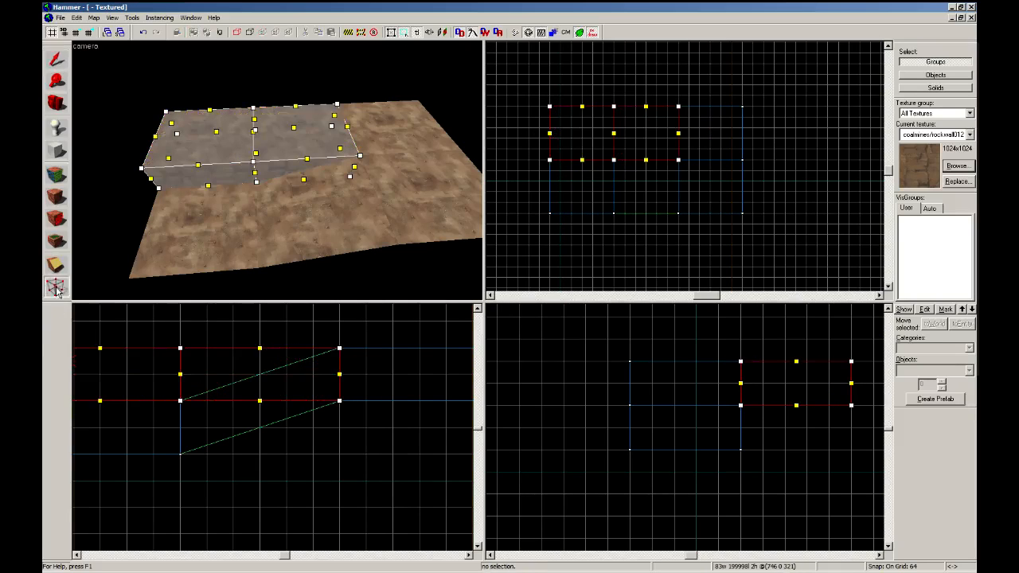
pyautogui.scroll(-1, 243, 411)
pyautogui.moveTo(417, 431); pyautogui.dragTo(297, 392)
pyautogui.press('Left')
pyautogui.press('Left')
pyautogui.press('Left')
pyautogui.press('Left')
pyautogui.press('Left')
pyautogui.press('Left')
# Select the two rock side faces and the lower ground face, and compare their displacement vertices along the shared edge.
pyautogui.click(57, 175)
pyautogui.press('z')
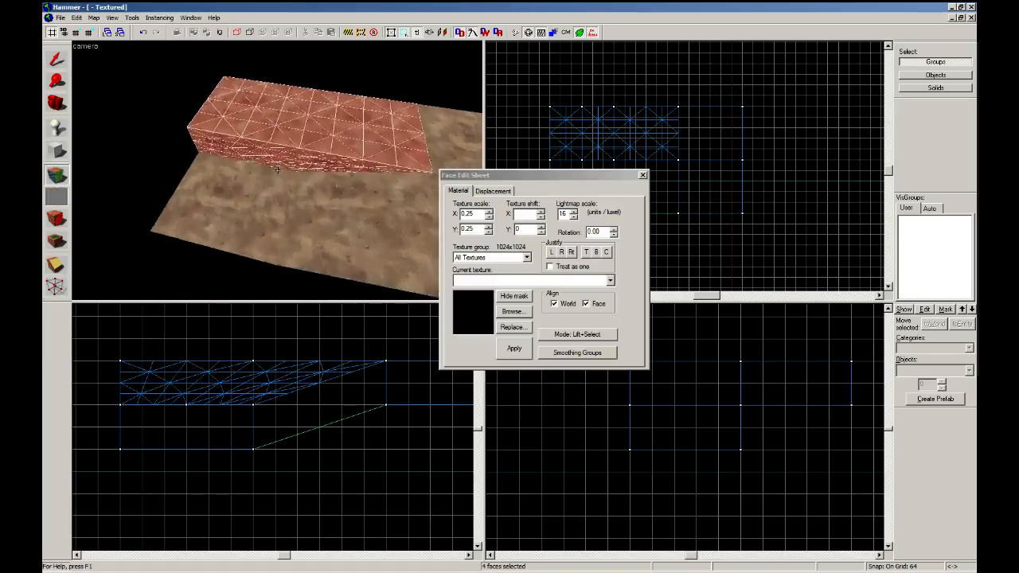
pyautogui.press('w')
pyautogui.press('z')
pyautogui.click(275, 187)
pyautogui.keyDown('ctrl'); pyautogui.click(329, 205); pyautogui.keyUp('ctrl')
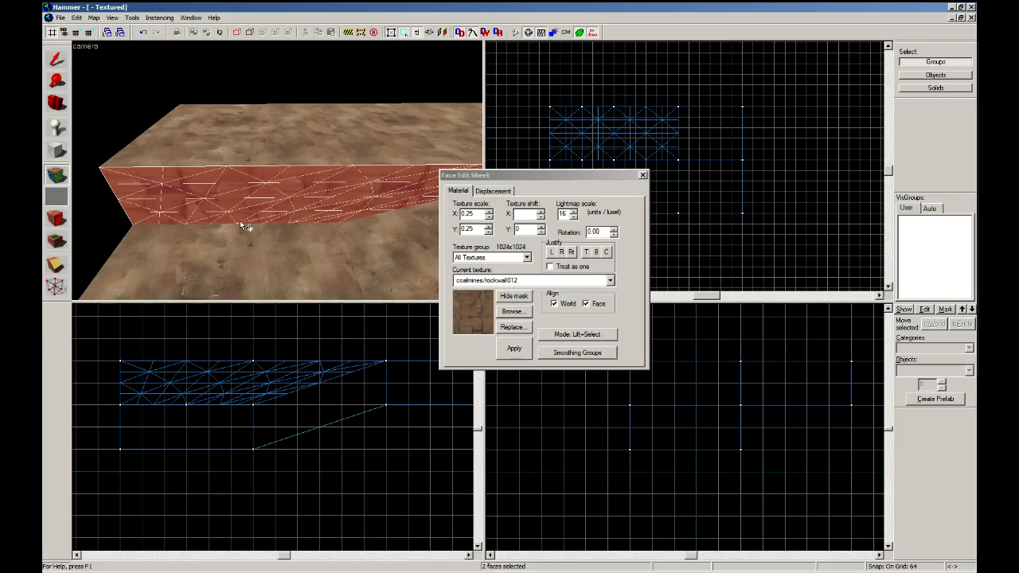
pyautogui.press('z')
pyautogui.press('w')
pyautogui.press('z')
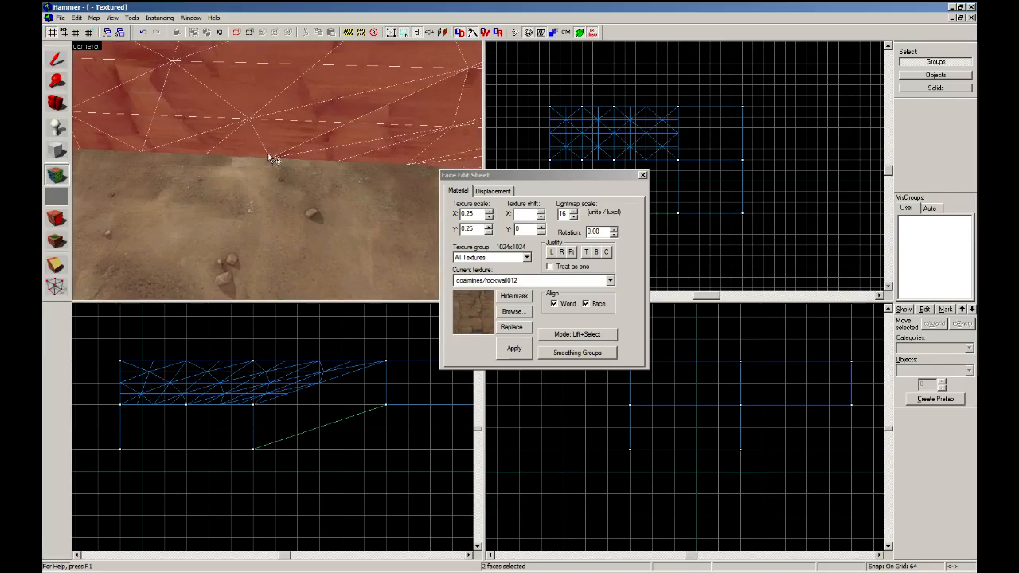
pyautogui.click(271, 195)
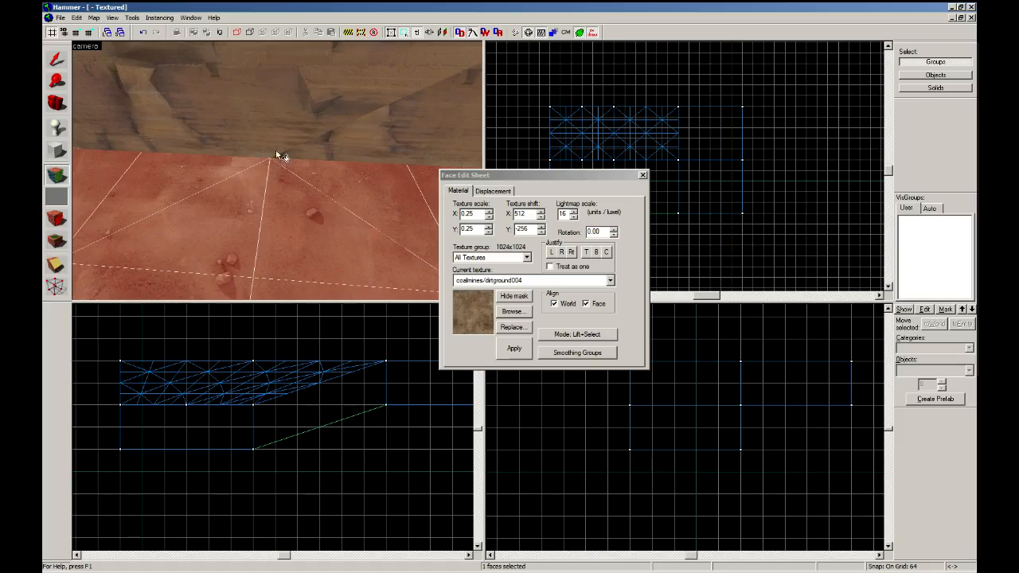
# Select the slanted rock side face beside the slope and examine how its mesh meets the sloped ground.
pyautogui.press('z')
pyautogui.press('s')
pyautogui.press('z')
pyautogui.click(367, 147)
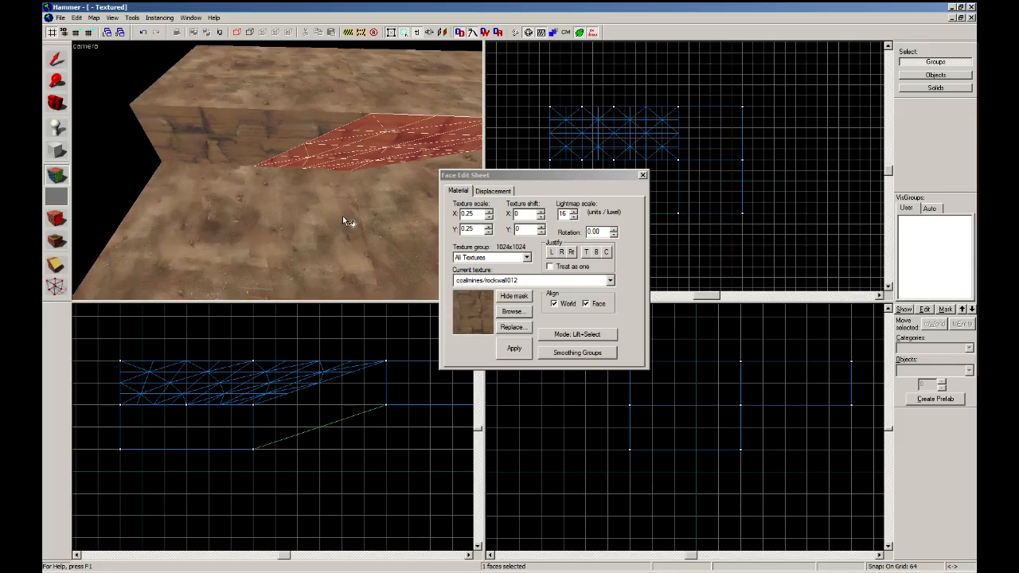
pyautogui.click(559, 177)
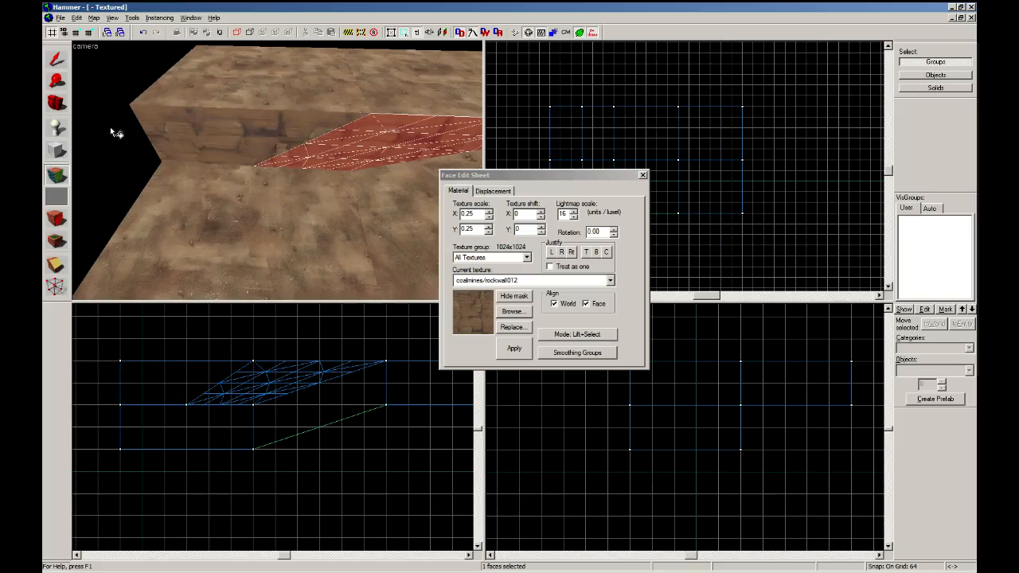
pyautogui.click(56, 59)
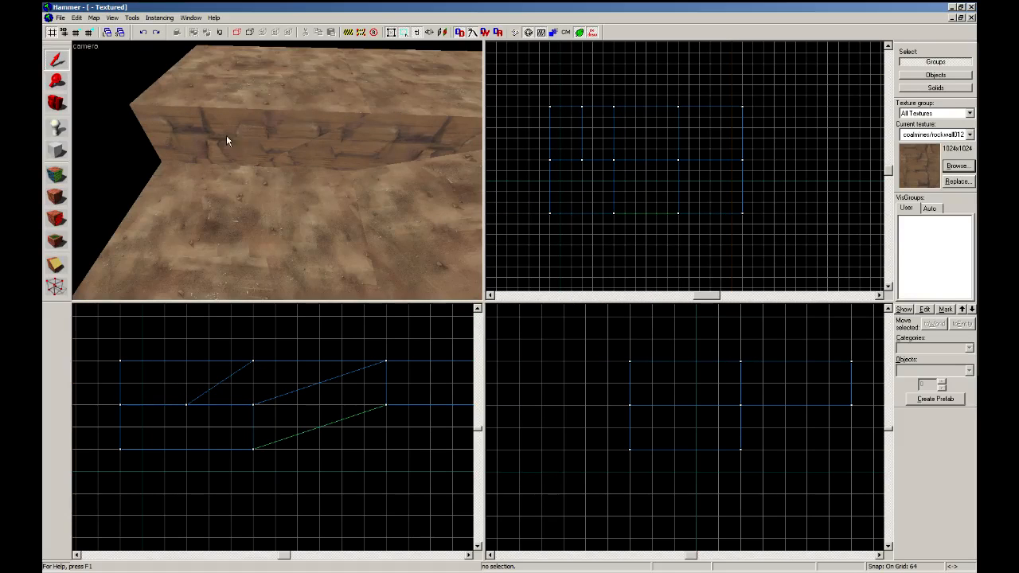
pyautogui.press('z')
pyautogui.press('z')
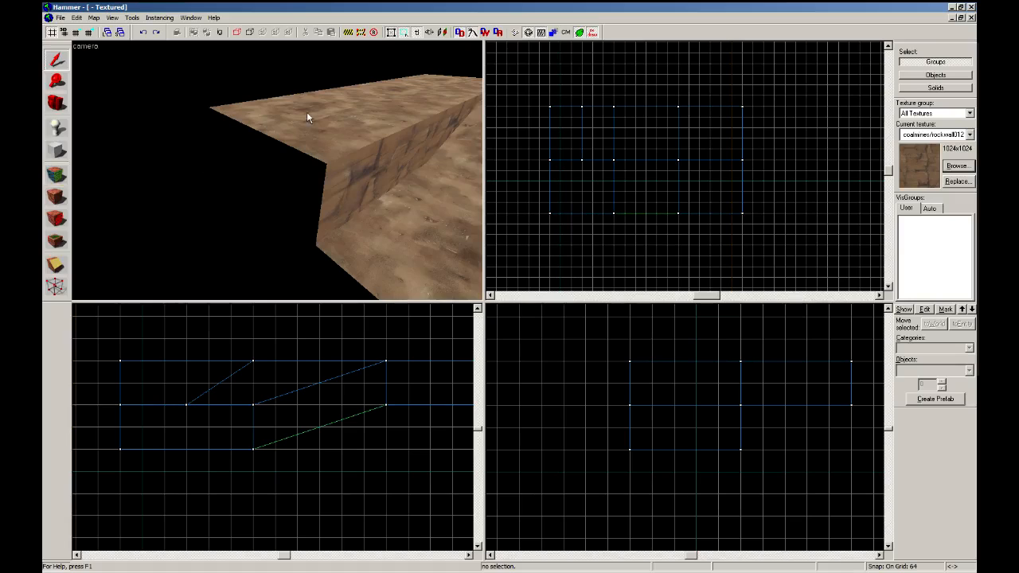
pyautogui.click(327, 137)
pyautogui.click(56, 287)
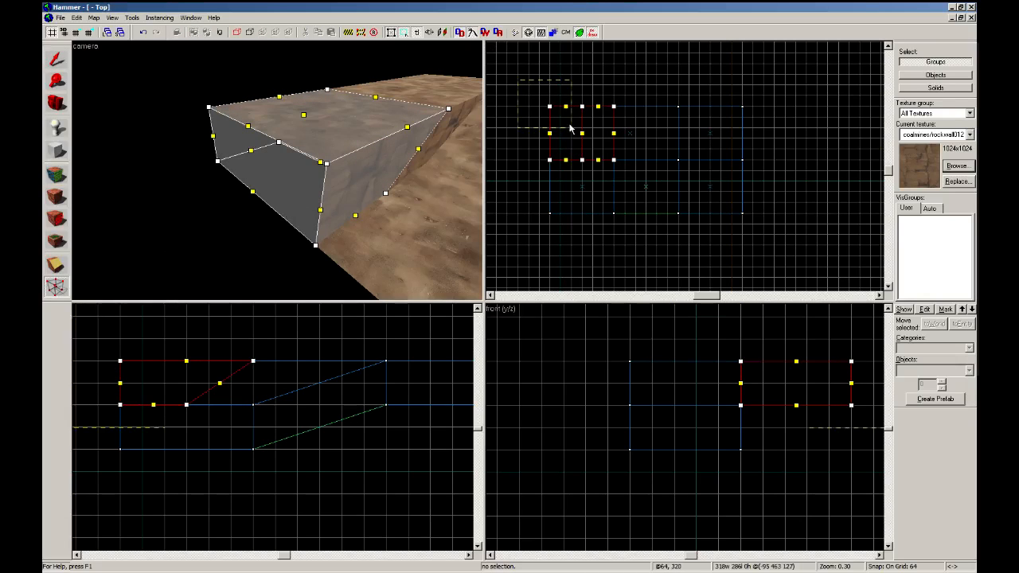
pyautogui.moveTo(550, 107); pyautogui.dragTo(560, 116)
pyautogui.hotkey('ctrl', 'z')
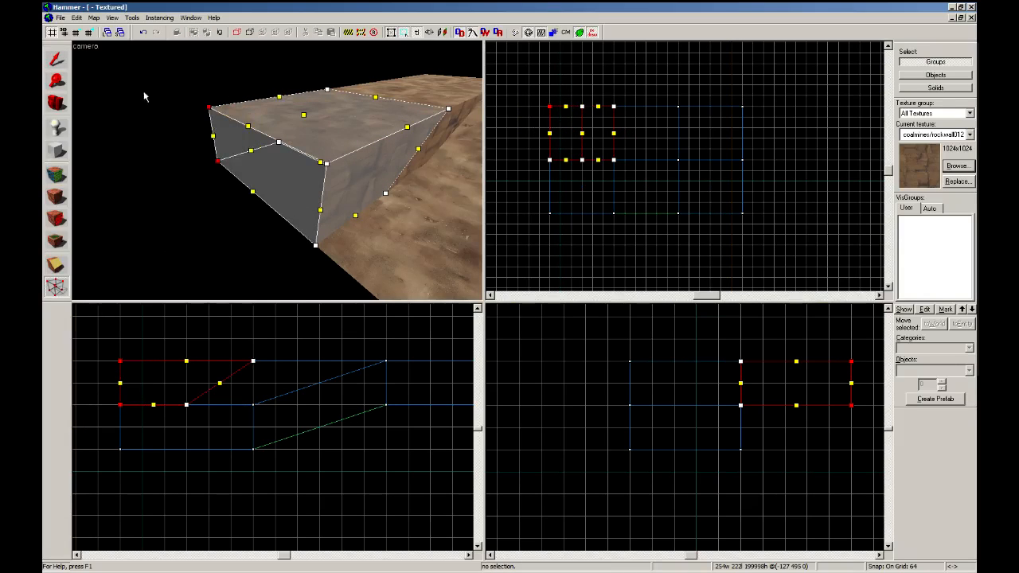
pyautogui.hotkey('shift', 's')
pyautogui.press('z')
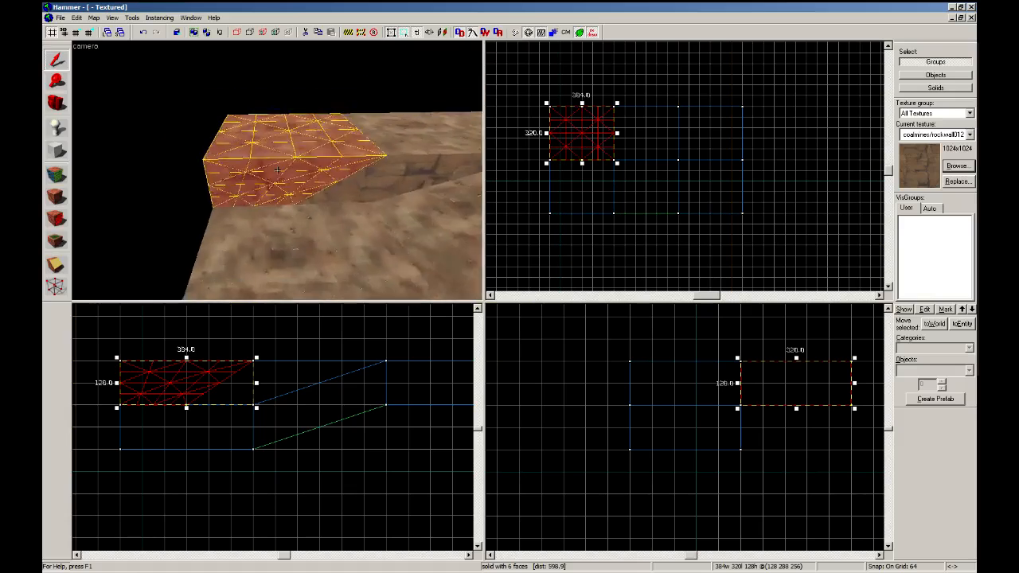
# Create a small rock-textured block, 64 by 64 units and 128 units tall, standing on the lower flat ground.
pyautogui.press('a')
pyautogui.press('w')
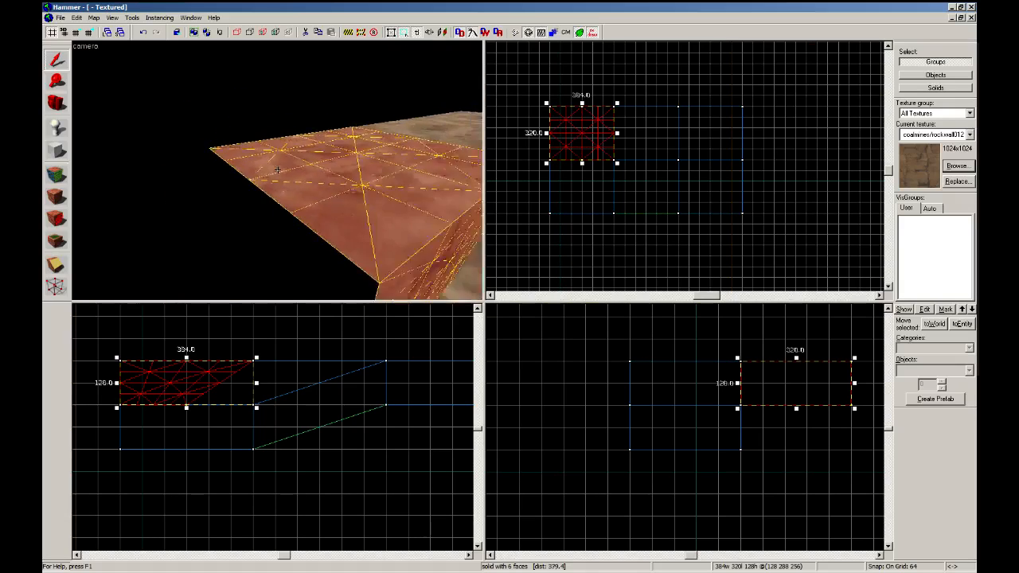
pyautogui.press('s')
pyautogui.press('w')
pyautogui.press('s')
pyautogui.press('z')
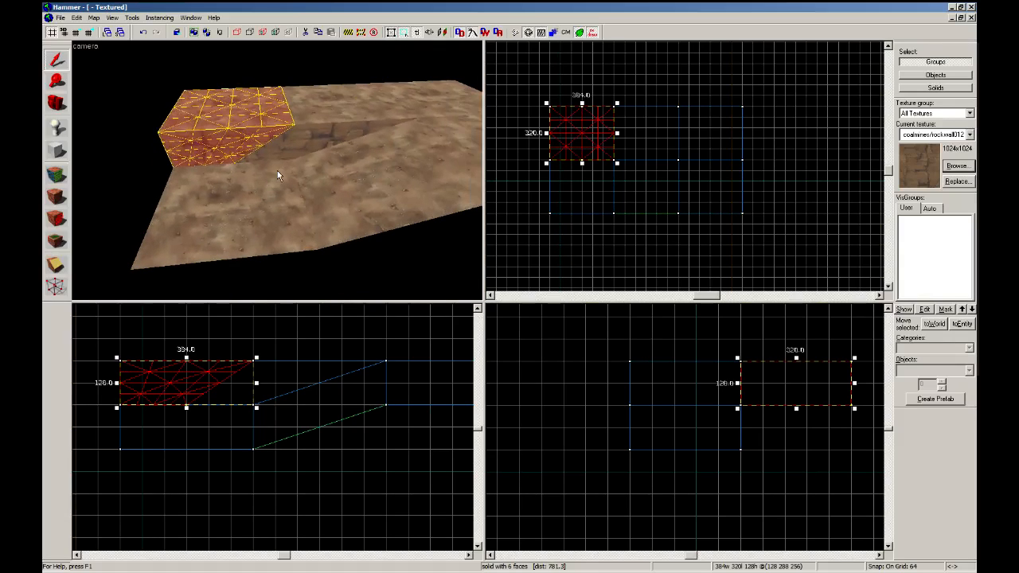
pyautogui.moveTo(277, 170)
pyautogui.mouseDown()
pyautogui.moveTo(342, 209)
pyautogui.moveTo(235, 217)
pyautogui.mouseUp()
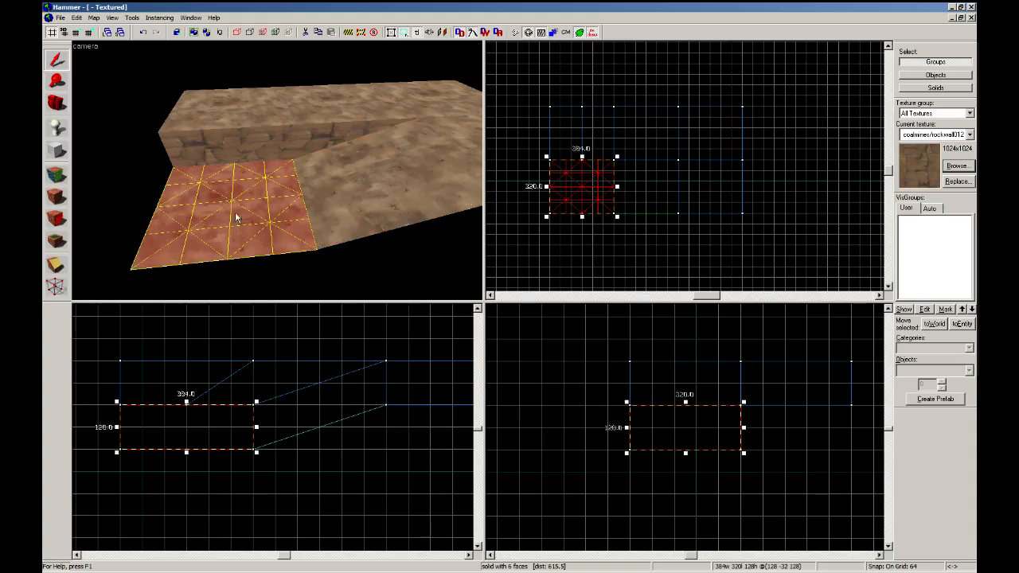
pyautogui.click(56, 150)
pyautogui.scroll(5, 586, 188)
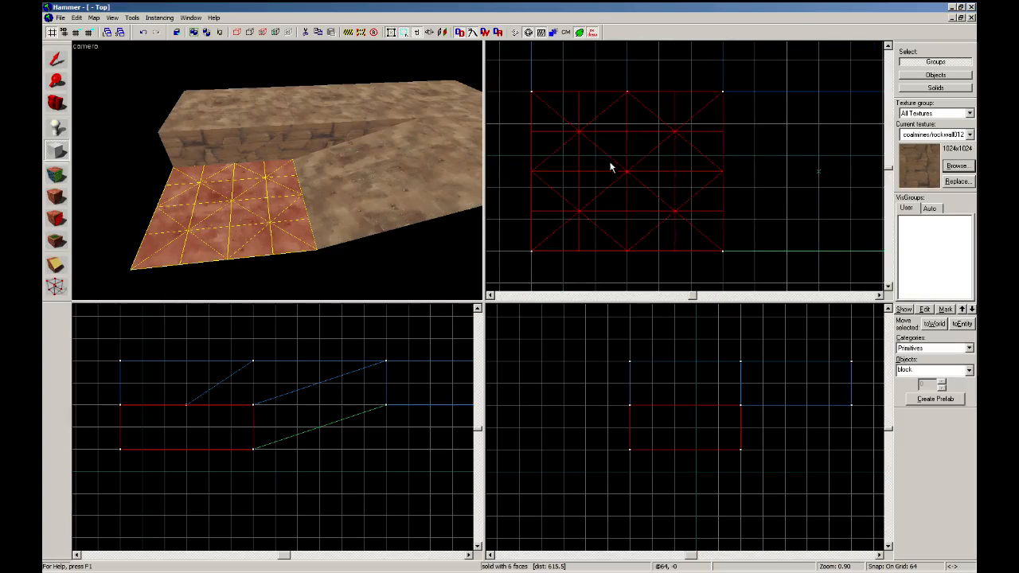
pyautogui.moveTo(611, 167); pyautogui.dragTo(637, 184)
pyautogui.moveTo(175, 433); pyautogui.dragTo(181, 394)
pyautogui.press('Return')
# Select the small block's top face and four side faces for face editing.
pyautogui.click(56, 174)
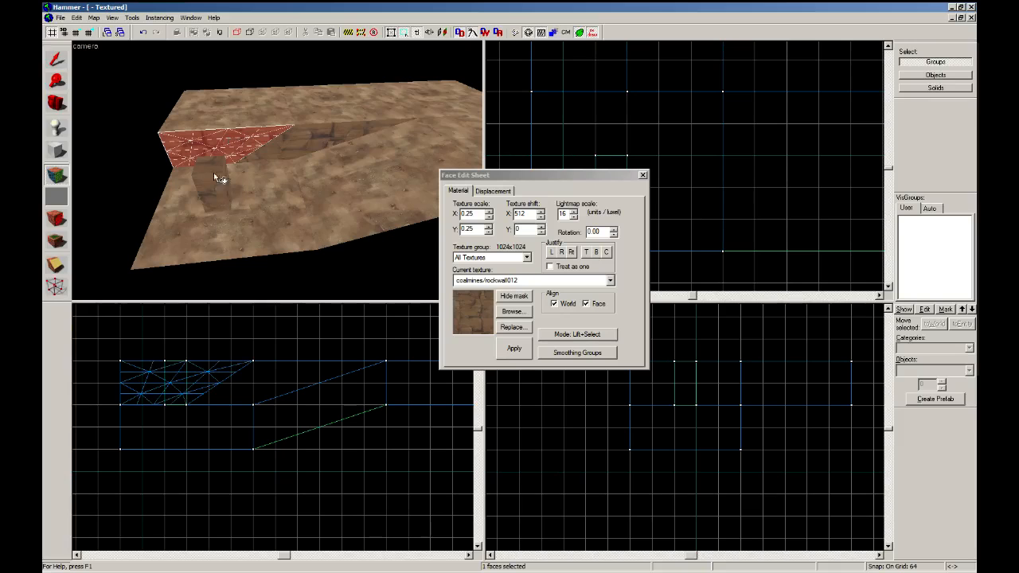
pyautogui.click(205, 163)
pyautogui.press('z')
pyautogui.click(232, 212)
pyautogui.keyDown('ctrl'); pyautogui.click(200, 223); pyautogui.keyUp('ctrl')
pyautogui.keyDown('ctrl'); pyautogui.click(201, 186); pyautogui.keyUp('ctrl')
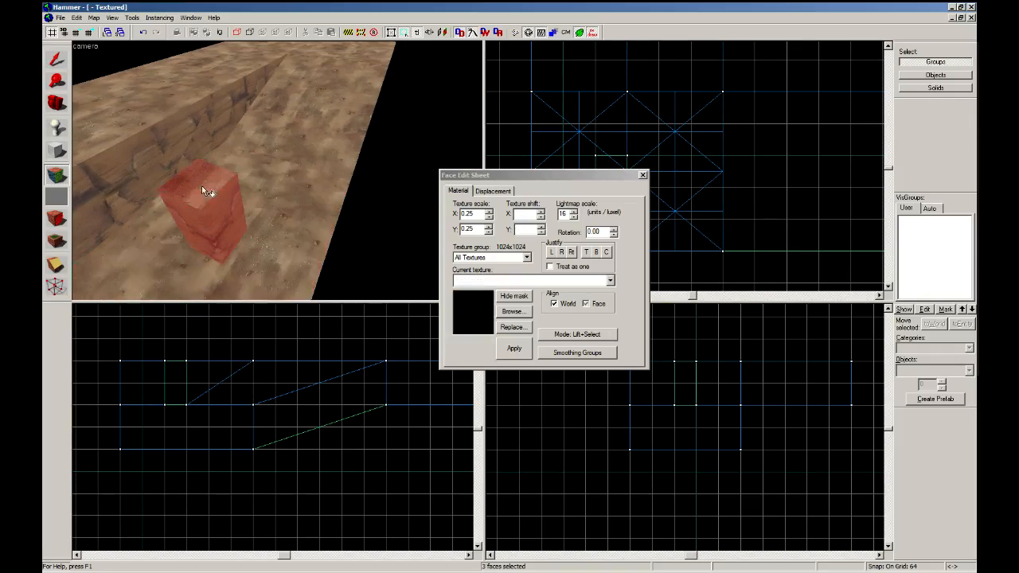
pyautogui.press('z')
pyautogui.press('z')
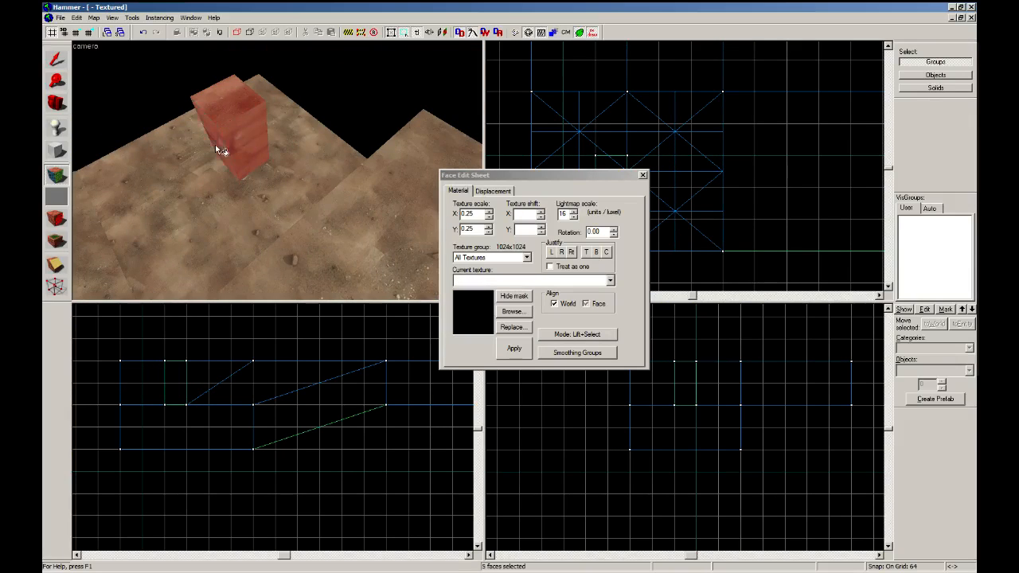
pyautogui.press('z')
pyautogui.press('w')
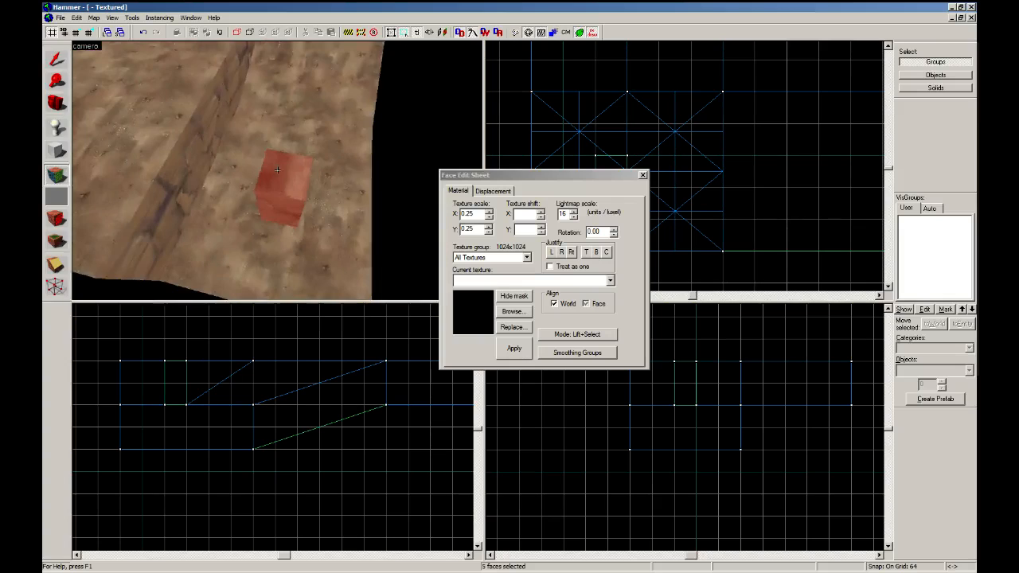
pyautogui.press('z')
# Create power 3 displacements on the small block's five selected faces and reduce their power to 2.
pyautogui.click(492, 191)
pyautogui.click(468, 249)
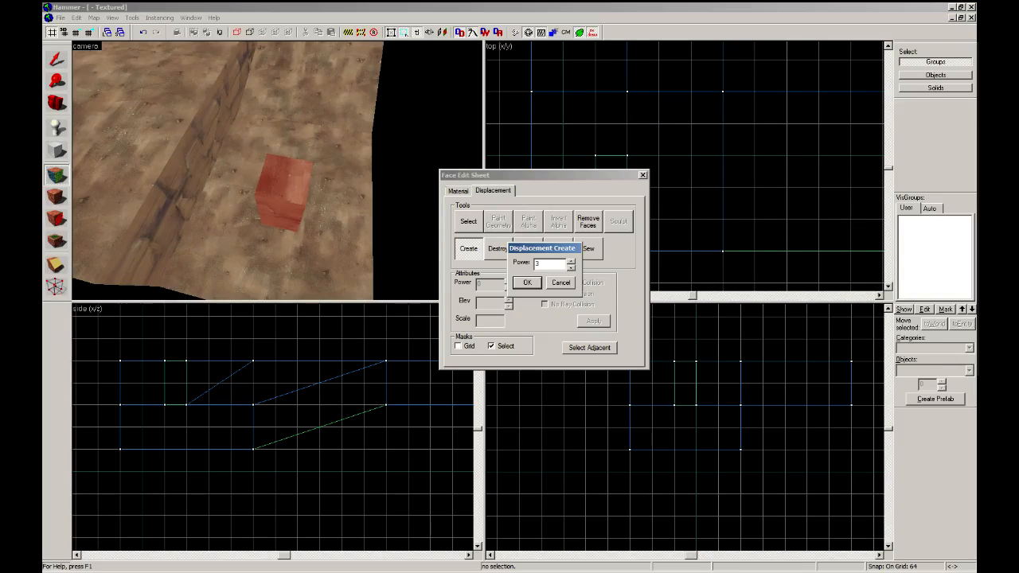
pyautogui.click(527, 282)
pyautogui.press('z')
pyautogui.press('w')
pyautogui.press('s')
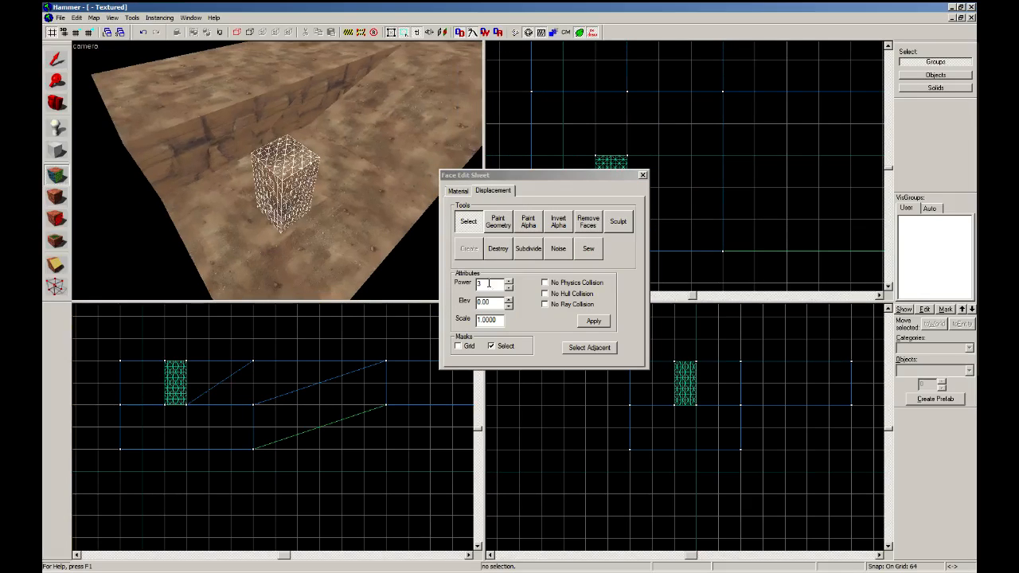
pyautogui.doubleClick(489, 284)
pyautogui.click(273, 168)
pyautogui.click(594, 322)
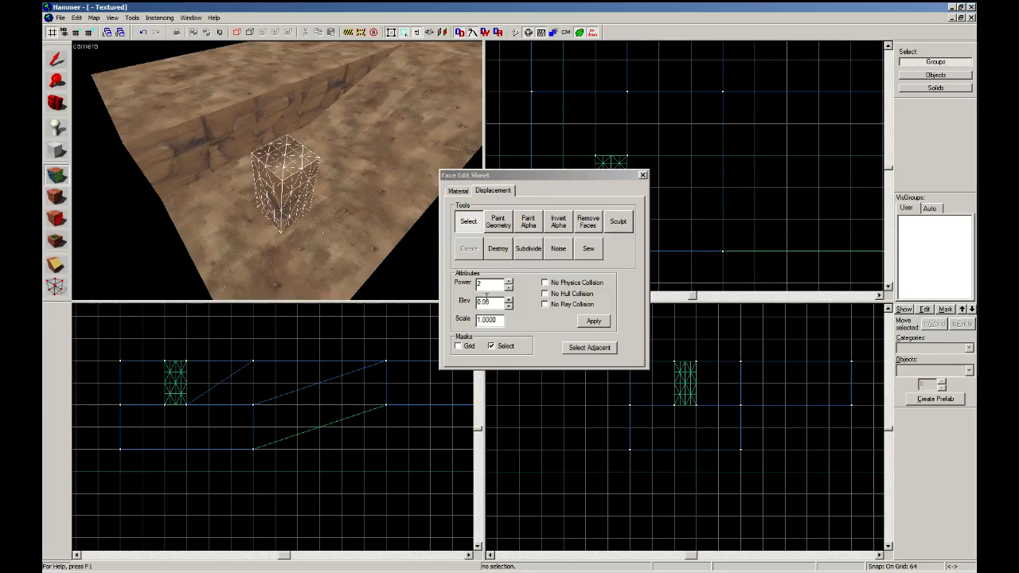
# Copy the small displacement block upward twice to stack a column of three blocks.
pyautogui.click(60, 63)
pyautogui.press('z')
pyautogui.press('w')
pyautogui.press('a')
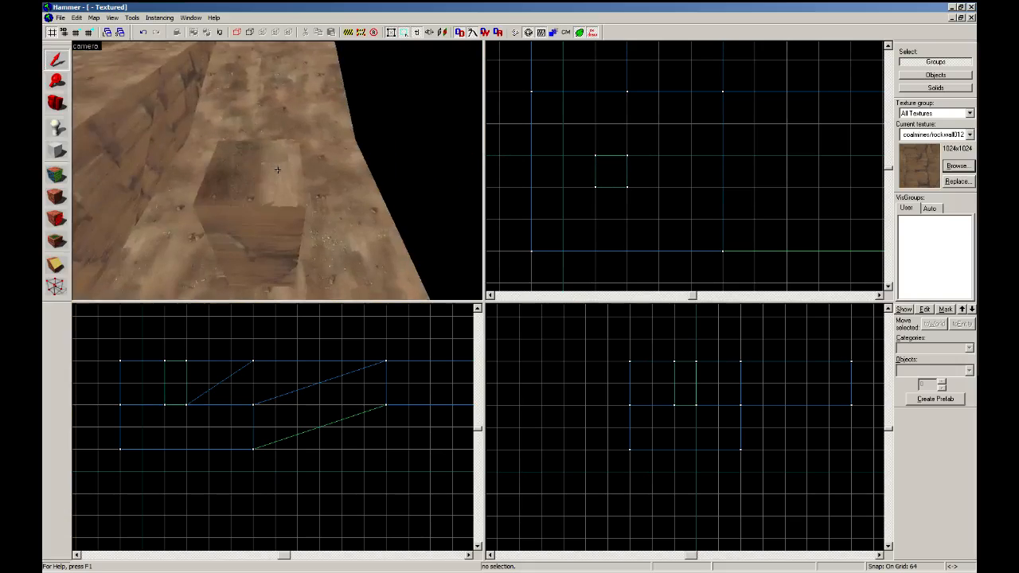
pyautogui.click(272, 231)
pyautogui.scroll(-2, 257, 423)
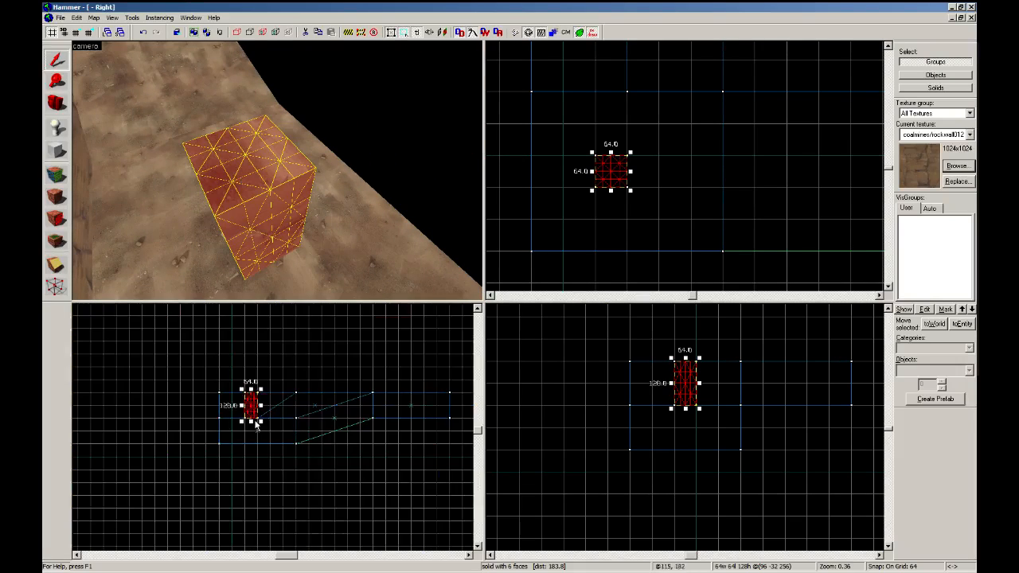
pyautogui.scroll(2, 260, 419)
pyautogui.keyDown('shift'); pyautogui.moveTo(266, 405); pyautogui.dragTo(268, 349); pyautogui.keyUp('shift')
pyautogui.scroll(-3, 295, 450)
pyautogui.scroll(2, 282, 390)
pyautogui.keyDown('shift'); pyautogui.moveTo(281, 403); pyautogui.dragTo(279, 367); pyautogui.keyUp('shift')
# Select the hidden top faces of the column's two lower blocks and destroy their displacements.
pyautogui.click(58, 177)
pyautogui.press('z')
pyautogui.press('w')
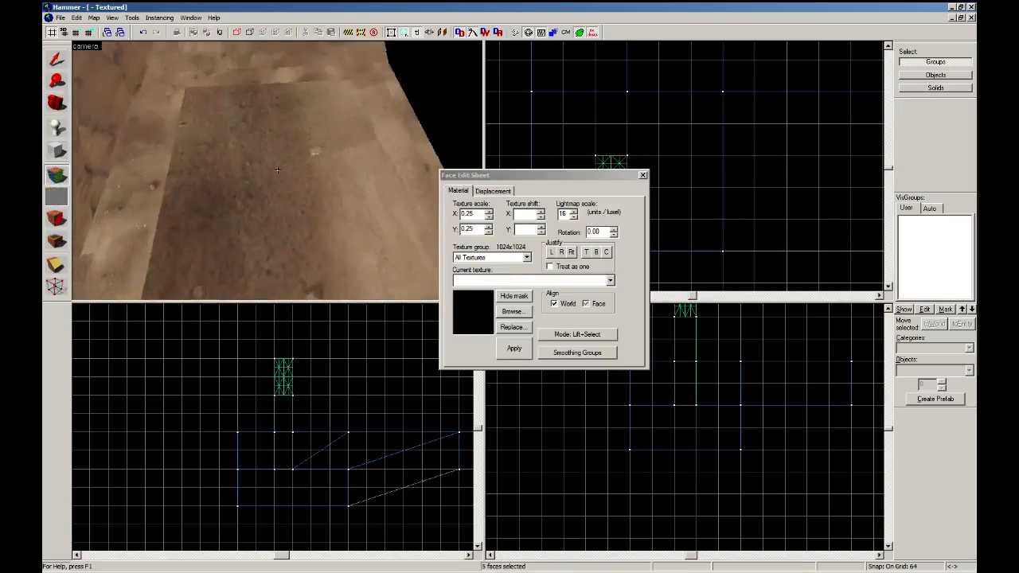
pyautogui.click(278, 170)
pyautogui.keyDown('ctrl'); pyautogui.click(278, 170); pyautogui.keyUp('ctrl')
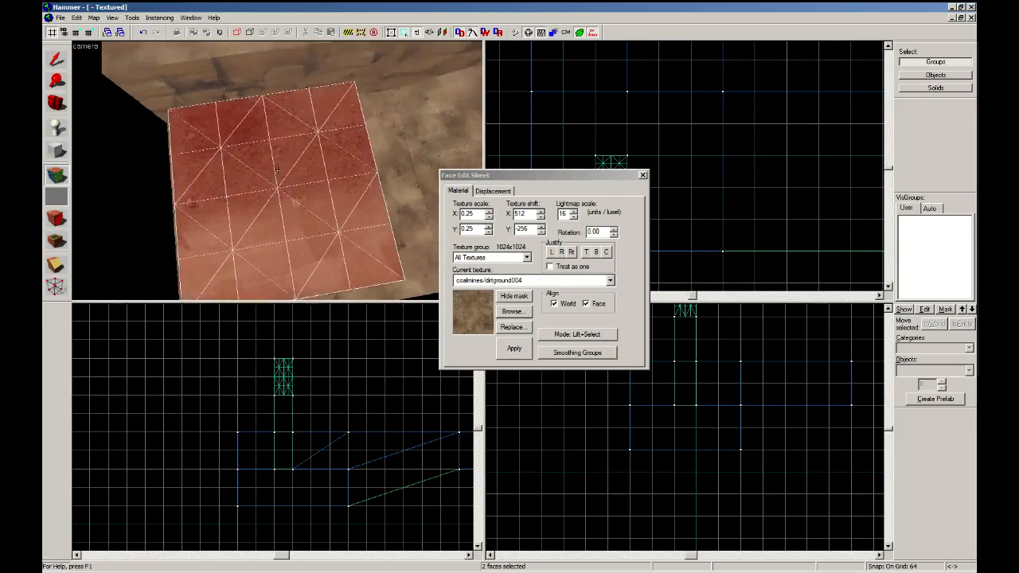
pyautogui.press('z')
pyautogui.click(491, 192)
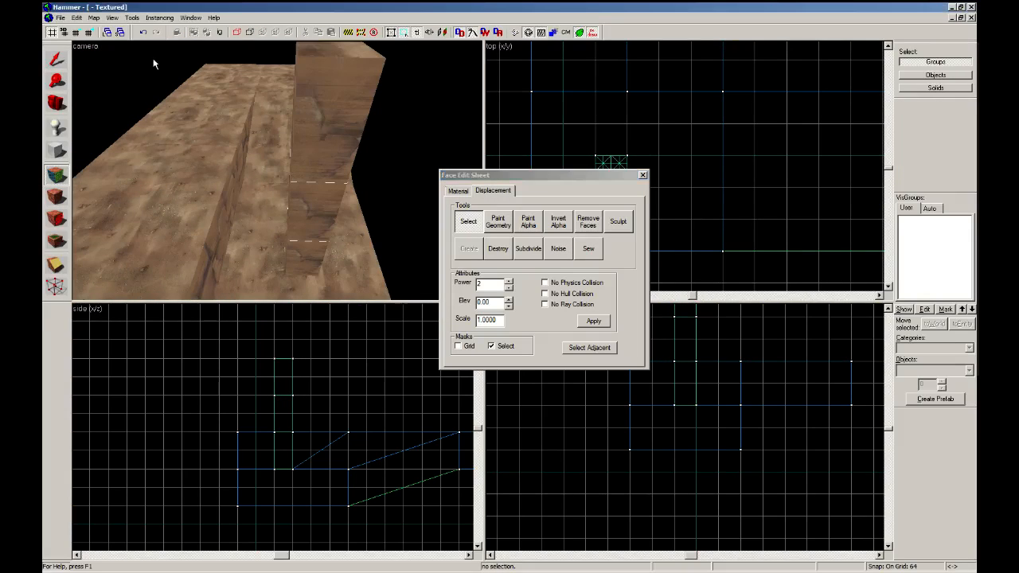
# Select all displacement faces of the three stacked blocks and subdivide them to round the column.
pyautogui.hotkey('shift', 's')
pyautogui.click(312, 129)
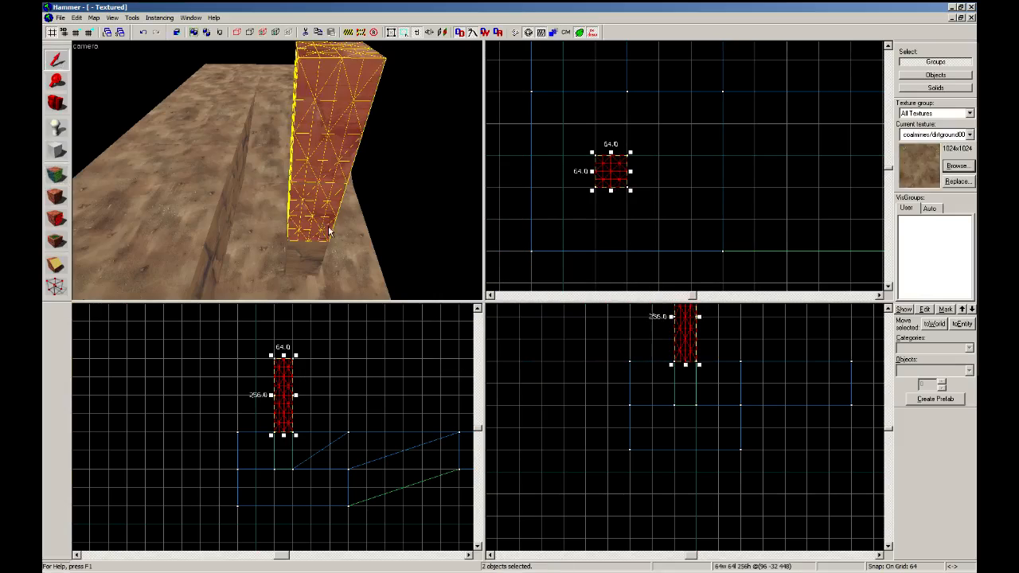
pyautogui.click(57, 175)
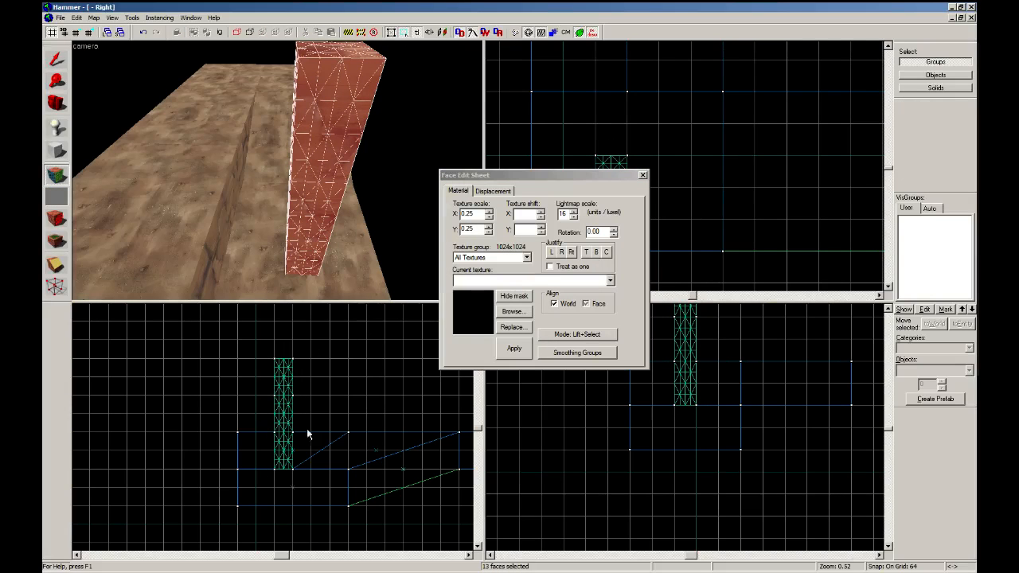
pyautogui.click(498, 191)
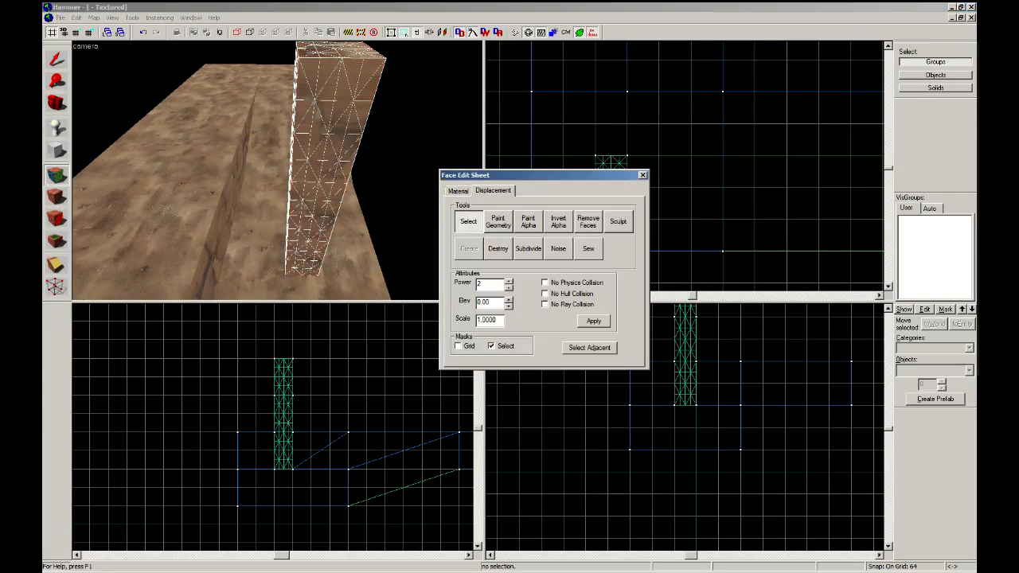
pyautogui.click(528, 248)
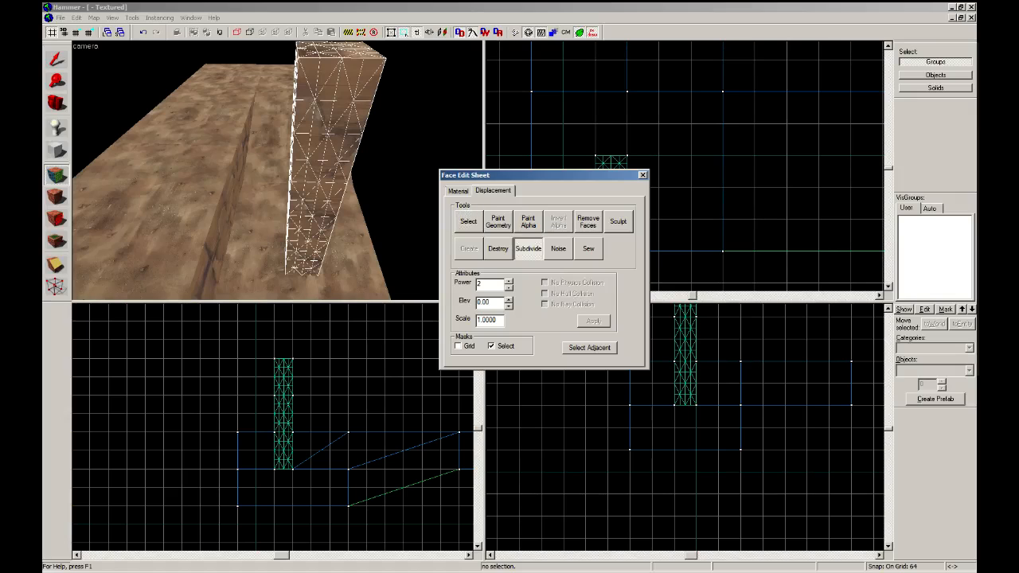
pyautogui.click(64, 59)
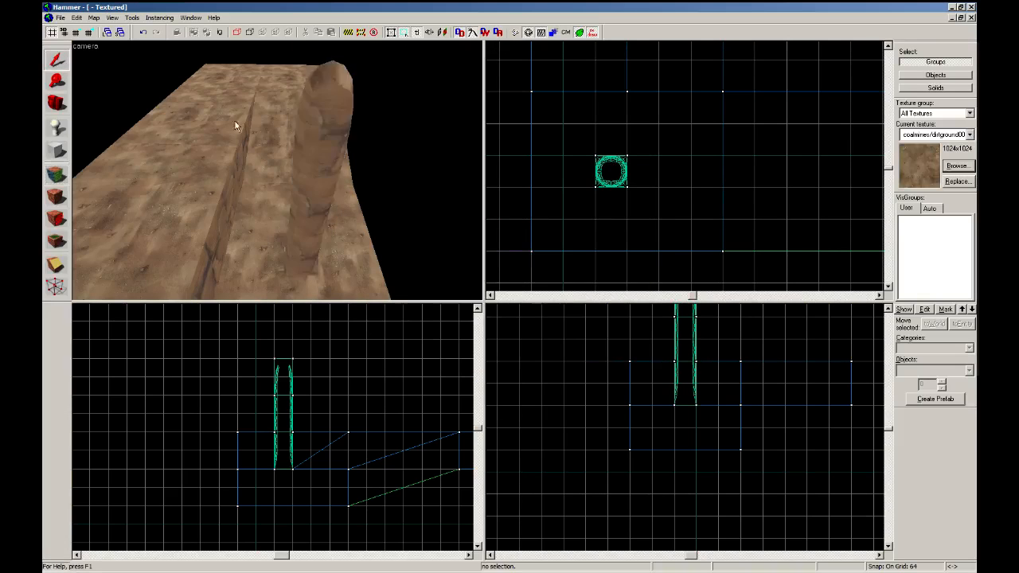
# Smooth the displacement on the column's top cap with Paint Geometry, using the Smooth effect, Z-axis and a spatial radius of 516.
pyautogui.press('z')
pyautogui.press('w')
pyautogui.click(277, 170)
pyautogui.press('s')
pyautogui.press('z')
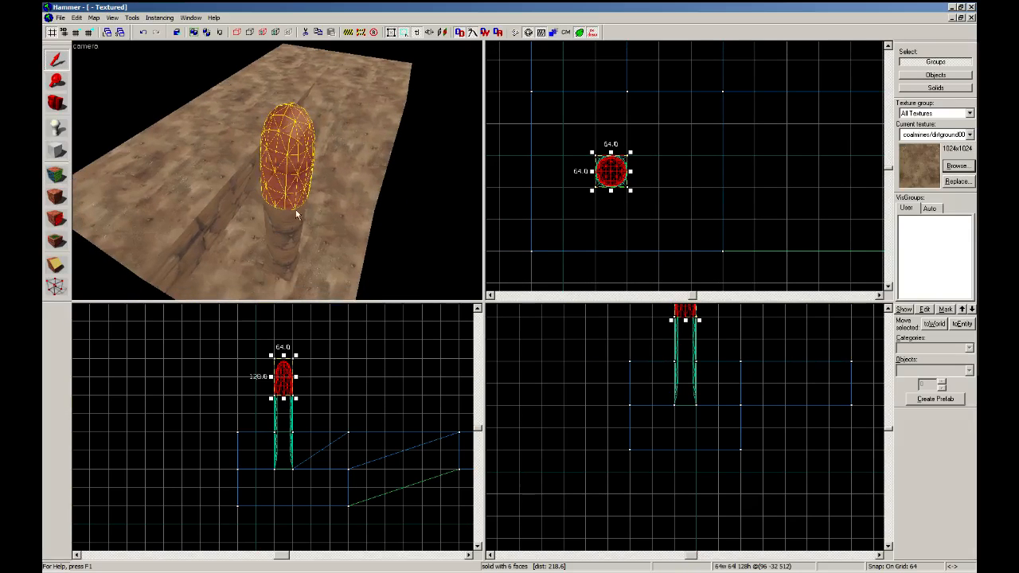
pyautogui.click(57, 176)
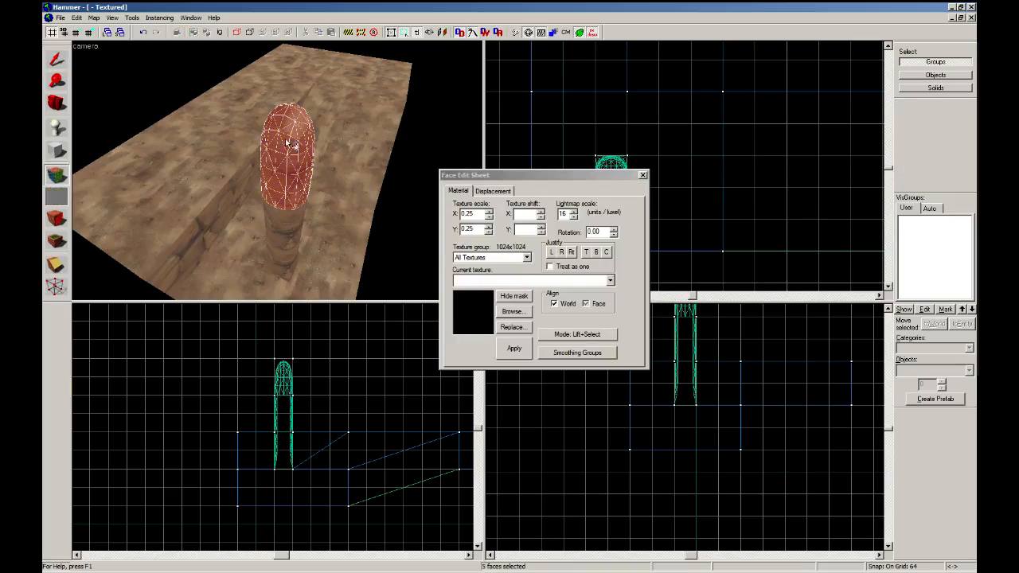
pyautogui.click(494, 191)
pyautogui.click(499, 222)
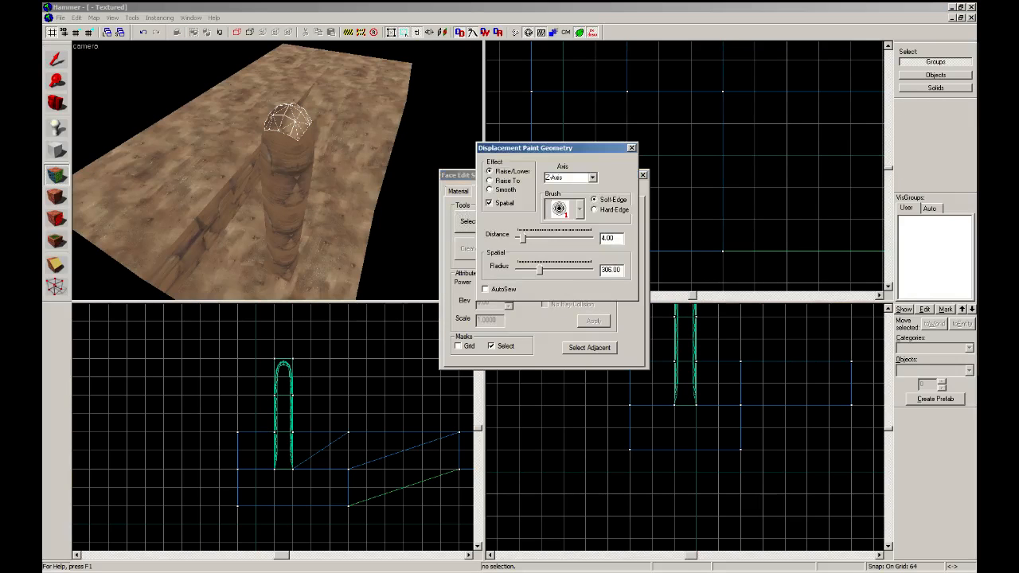
pyautogui.click(489, 189)
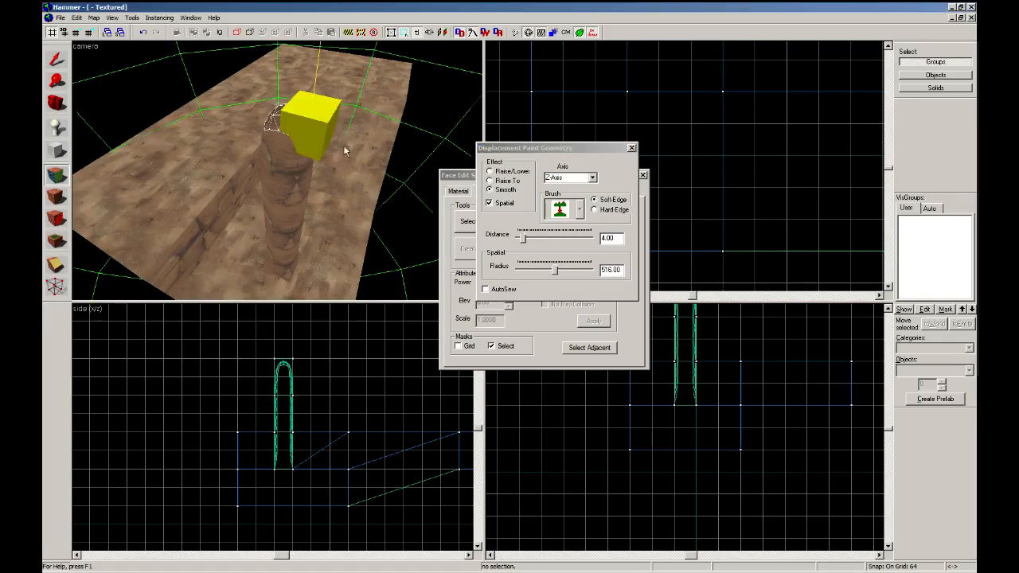
pyautogui.click(296, 113)
pyautogui.hotkey('shift', 's')
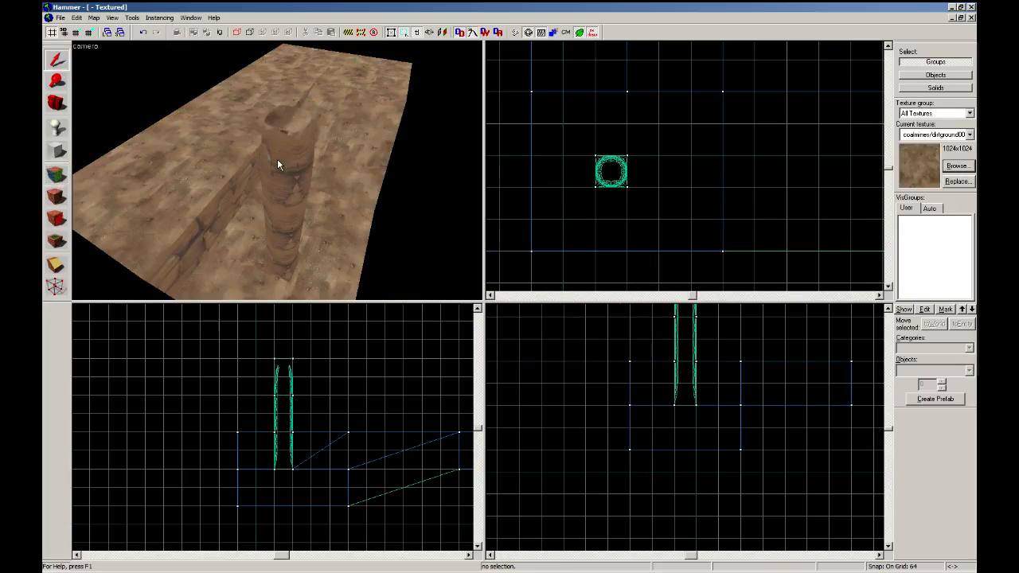
# Select the four side faces of the column's top block for displacement editing.
pyautogui.click(277, 159)
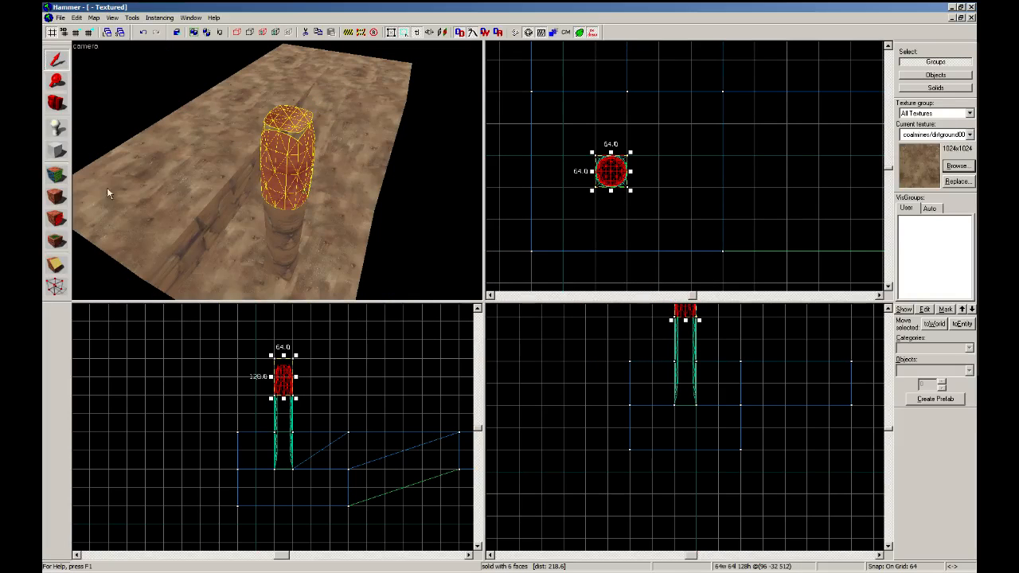
pyautogui.click(57, 175)
pyautogui.click(278, 165)
pyautogui.press('z')
pyautogui.press('d')
pyautogui.press('z')
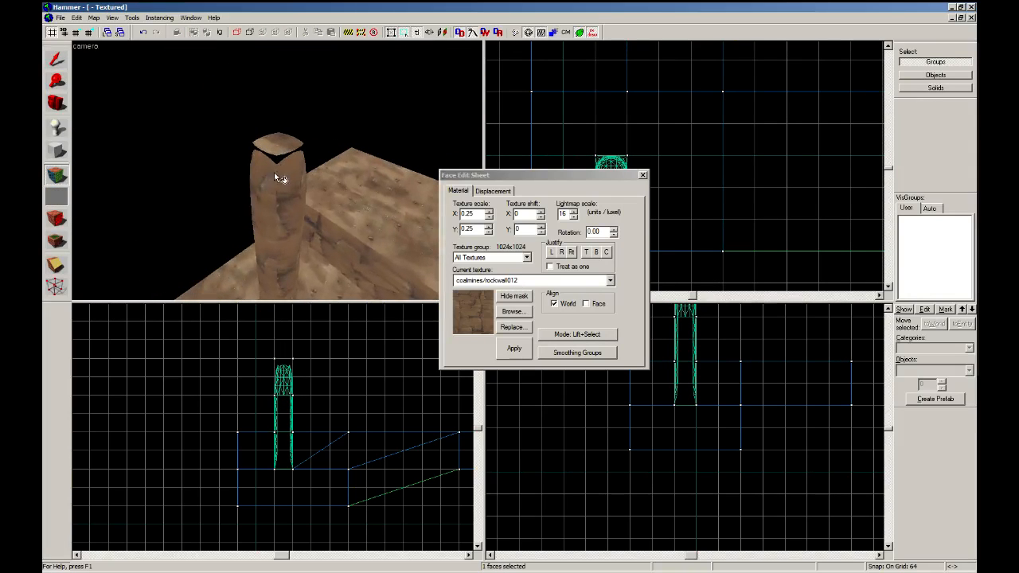
pyautogui.press('z')
pyautogui.press('a')
pyautogui.press('z')
pyautogui.keyDown('ctrl'); pyautogui.click(192, 164); pyautogui.keyUp('ctrl')
pyautogui.press('z')
pyautogui.press('a')
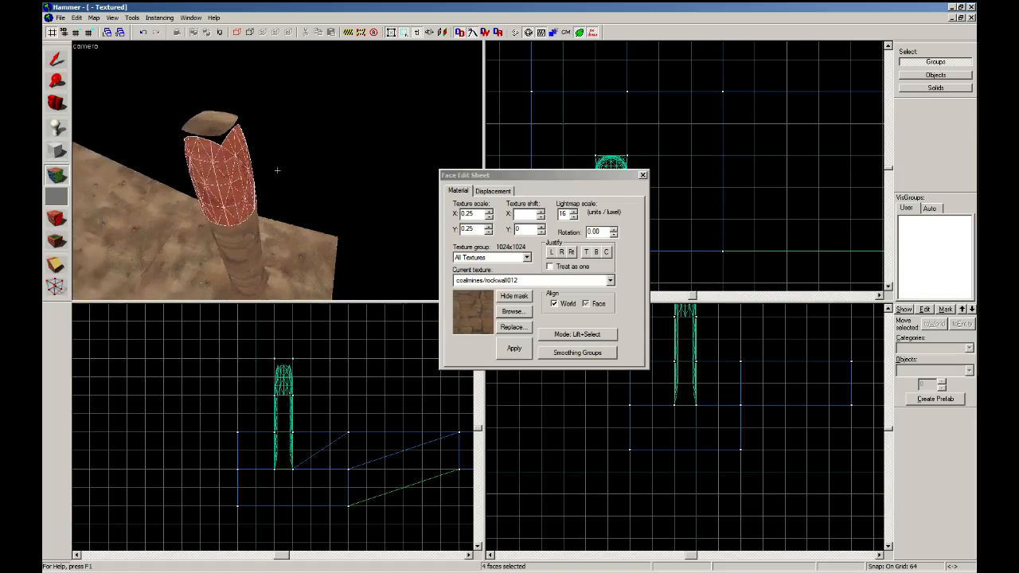
pyautogui.click(493, 192)
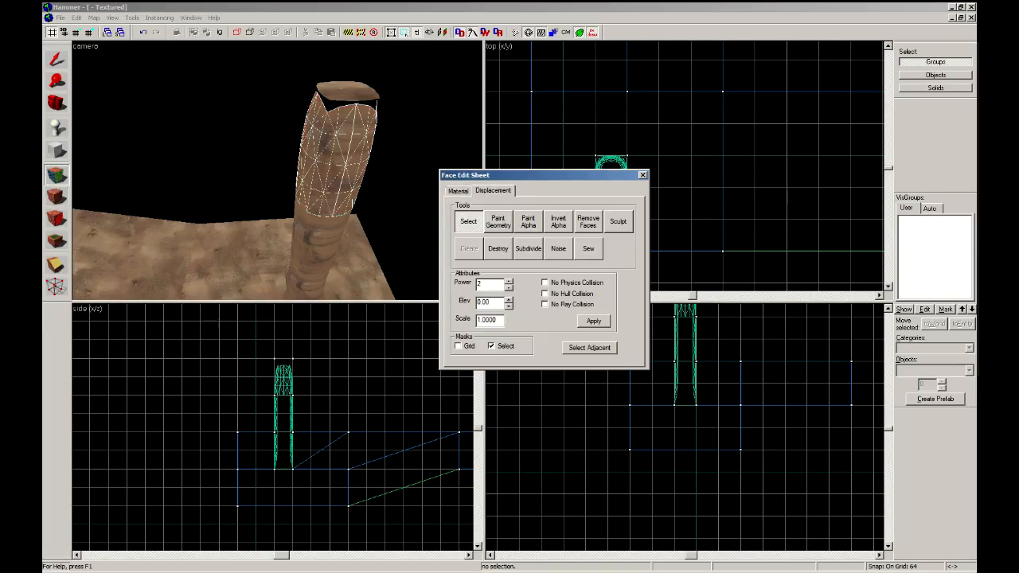
# Remove the side-wall blocks of the column's two upper sections and lower the cap block onto the bottom section.
pyautogui.click(57, 56)
pyautogui.click(320, 239)
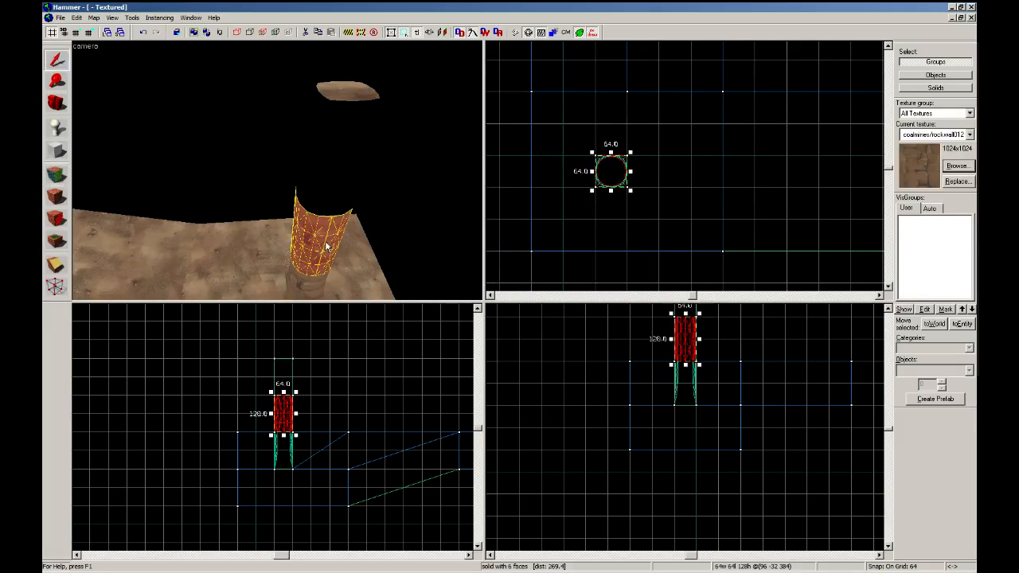
pyautogui.moveTo(291, 429)
pyautogui.mouseDown()
pyautogui.moveTo(293, 390)
pyautogui.moveTo(284, 435)
pyautogui.mouseUp()
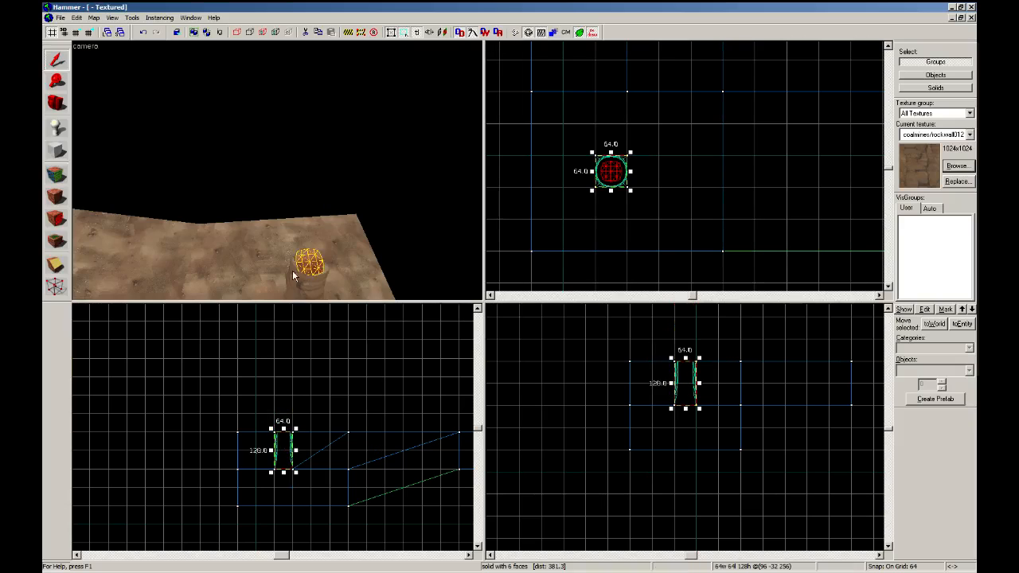
# Isolate the cap displacement and set up Paint Geometry with the Smooth effect on the Z-axis.
pyautogui.press('z')
pyautogui.press('w')
pyautogui.press('z')
pyautogui.keyDown('ctrl'); pyautogui.click(282, 196); pyautogui.keyUp('ctrl')
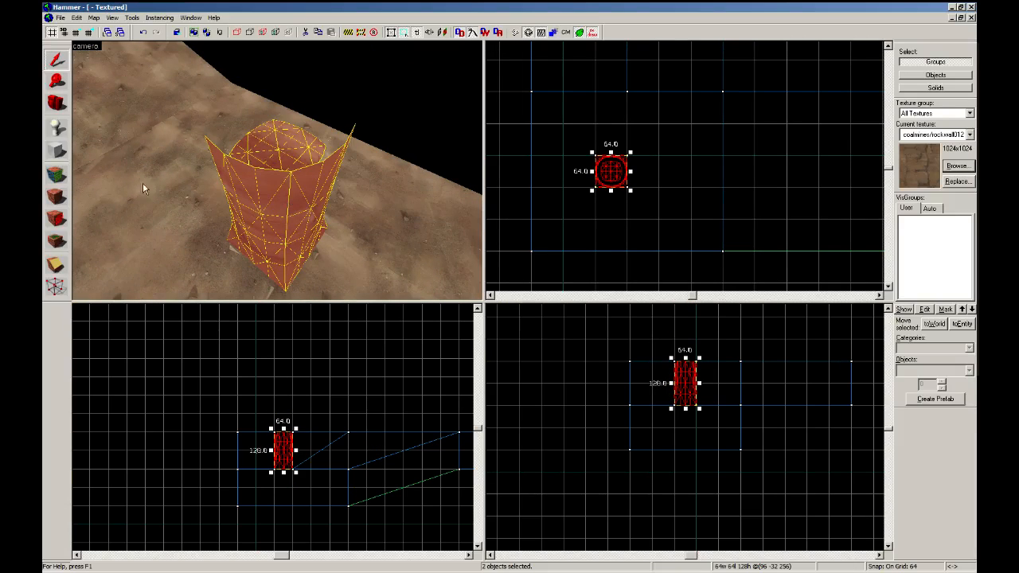
pyautogui.click(56, 176)
pyautogui.click(265, 151)
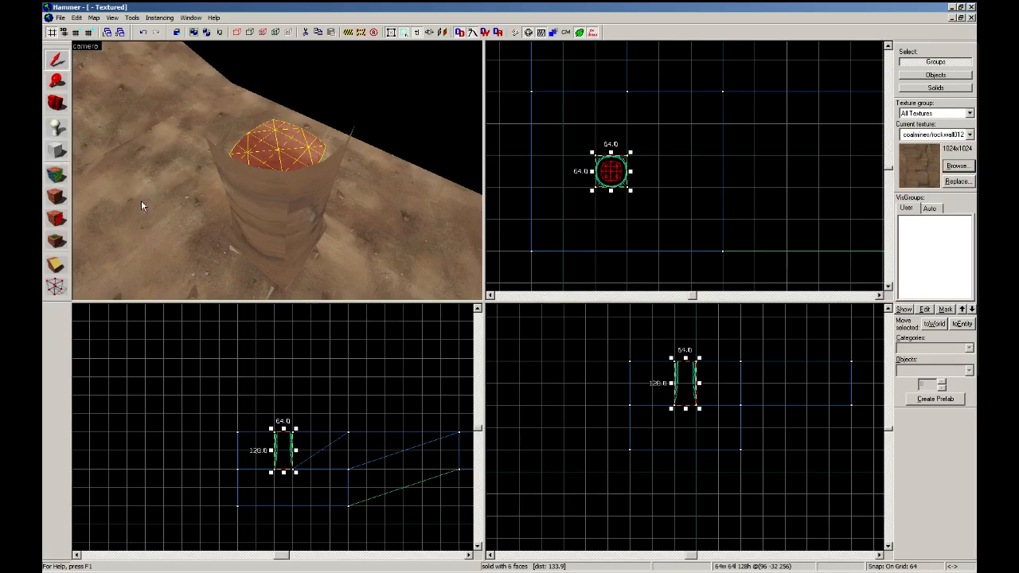
pyautogui.click(53, 182)
pyautogui.click(484, 192)
pyautogui.click(509, 222)
pyautogui.press('z')
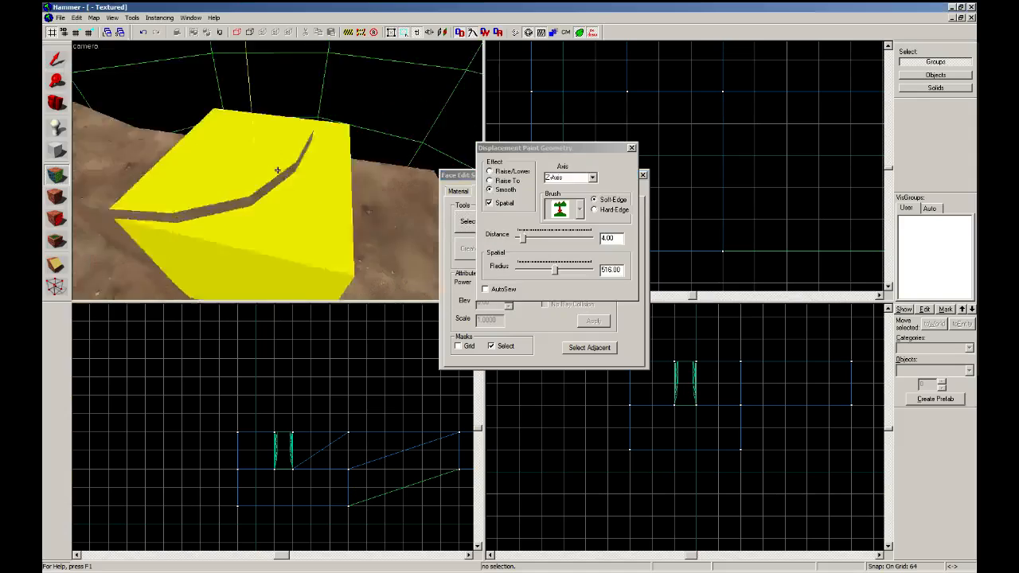
# Try to sew the cap displacement to the remaining section's side displacements, and undo the sew.
pyautogui.hotkey('shift', 's')
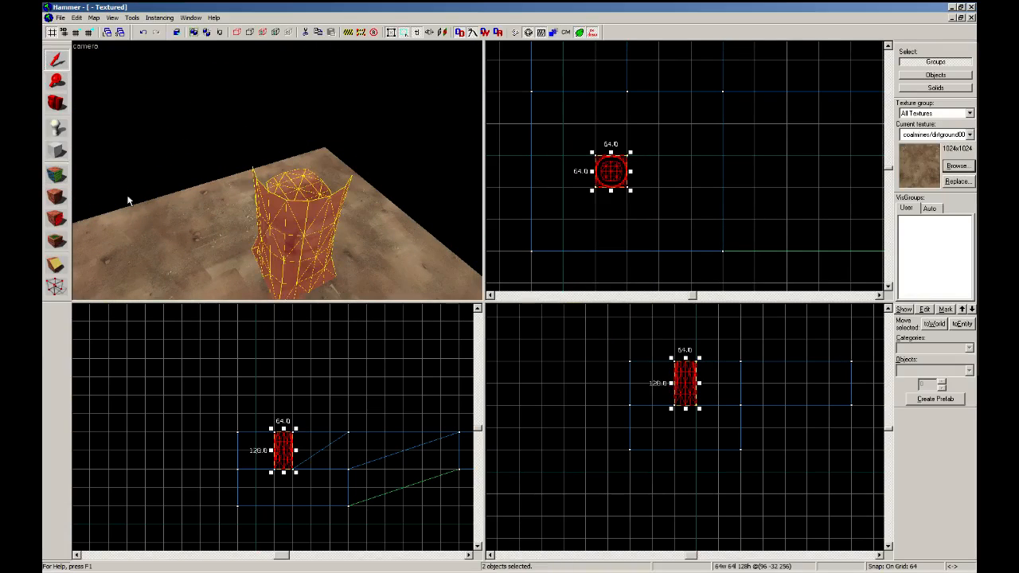
pyautogui.hotkey('shift', 'a')
pyautogui.click(589, 249)
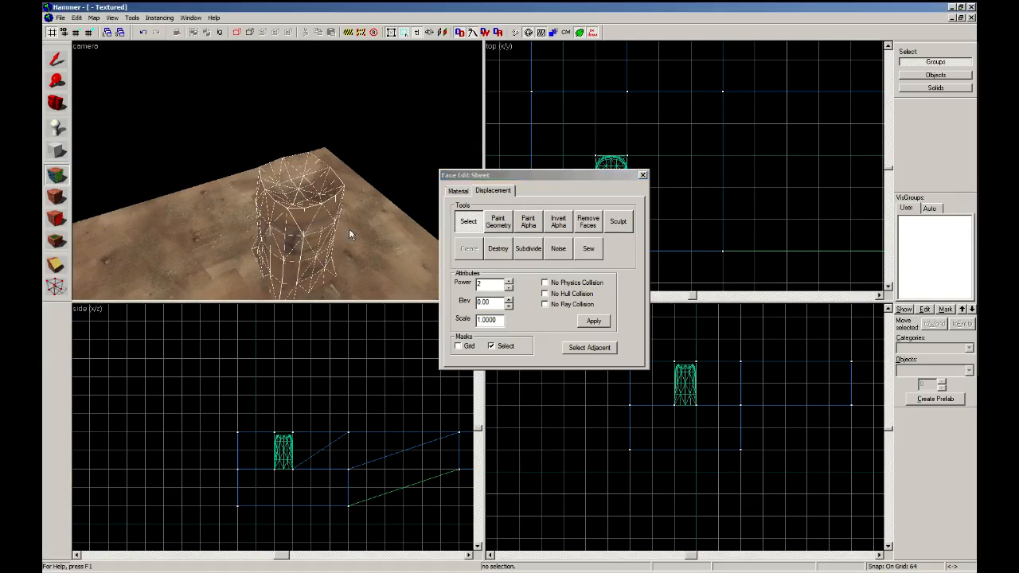
pyautogui.press('z')
pyautogui.press('w')
pyautogui.hotkey('ctrl', 'z')
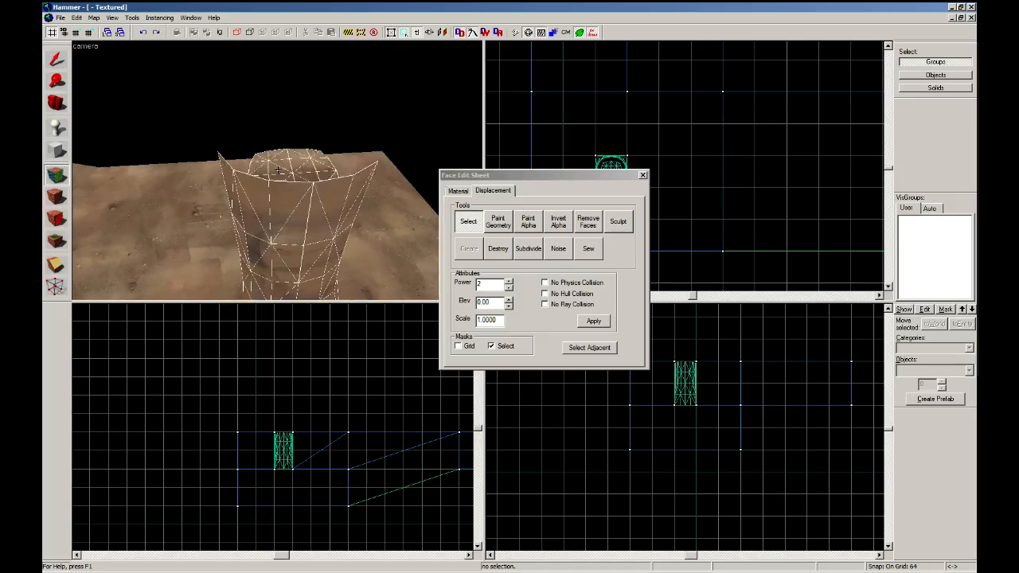
# Reshape the cap displacement vertically with Paint Geometry, using Raise/Lower on the Z-axis and a spatial radius of 95.
pyautogui.press('w')
pyautogui.press('s')
pyautogui.press('z')
pyautogui.click(283, 195)
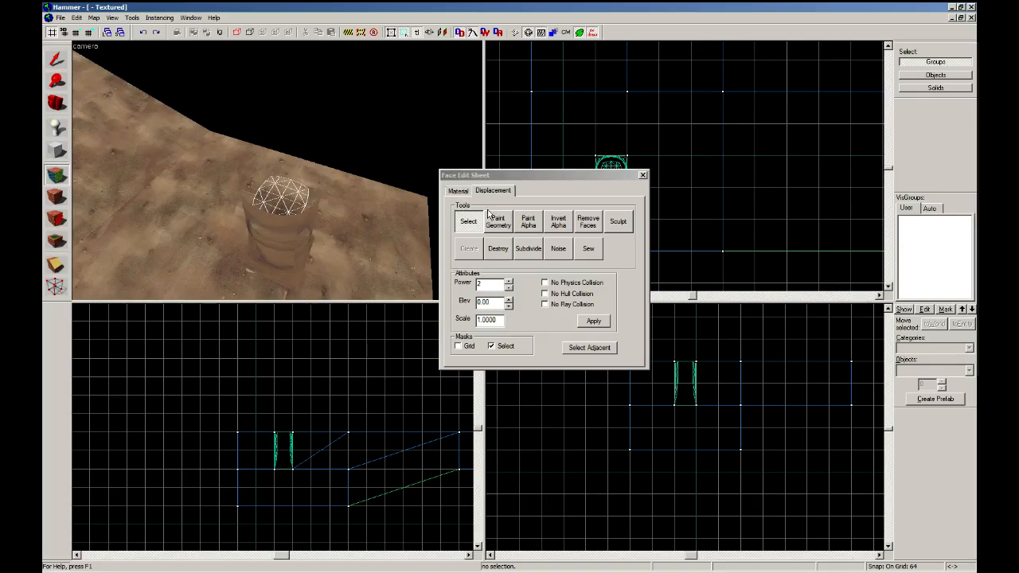
pyautogui.click(498, 221)
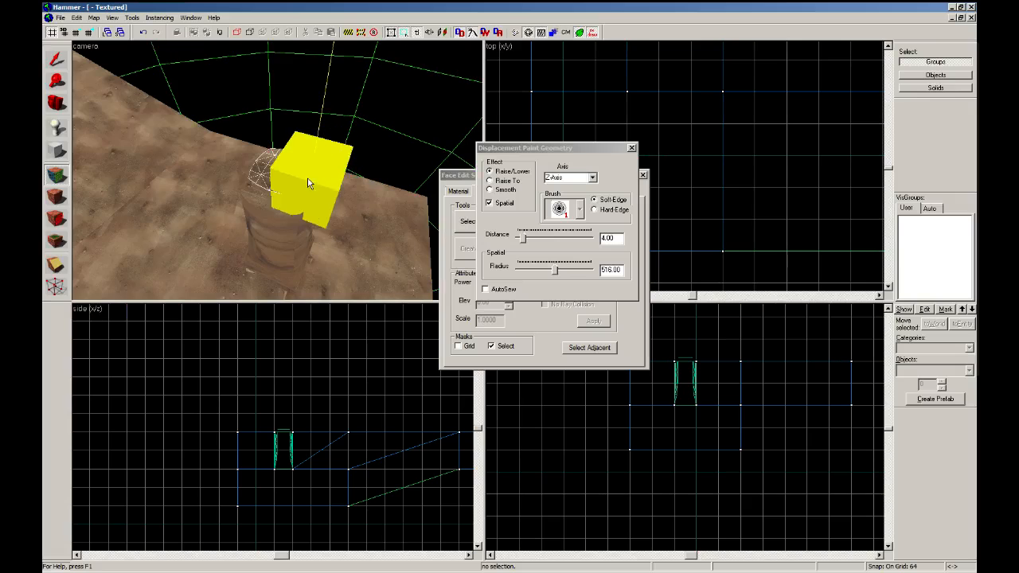
pyautogui.moveTo(557, 272); pyautogui.dragTo(523, 272)
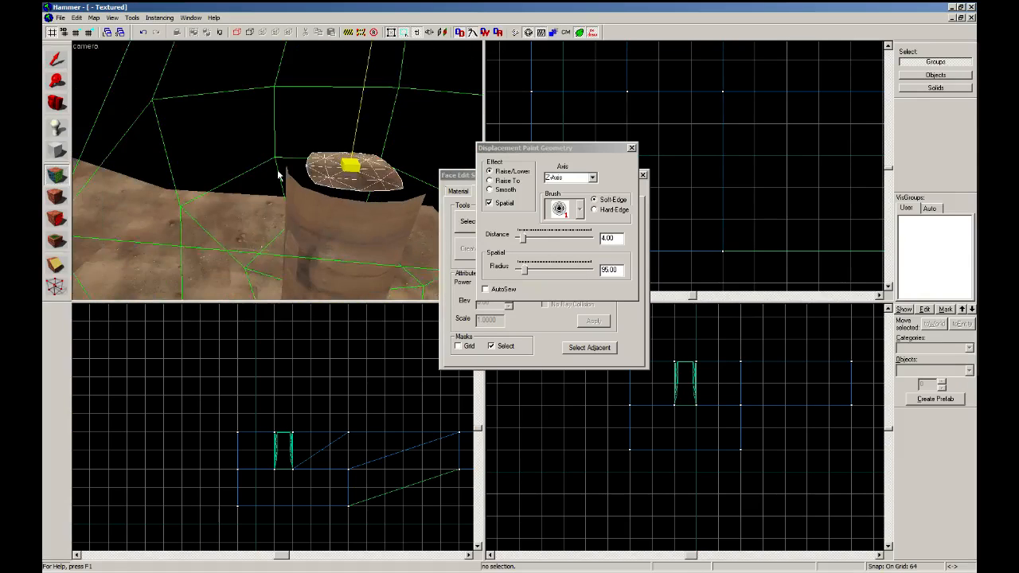
# Select the cap and side faces of the shortened column together and sew their displacements.
pyautogui.hotkey('shift', 's')
pyautogui.click(350, 233)
pyautogui.hotkey('shift', 'a')
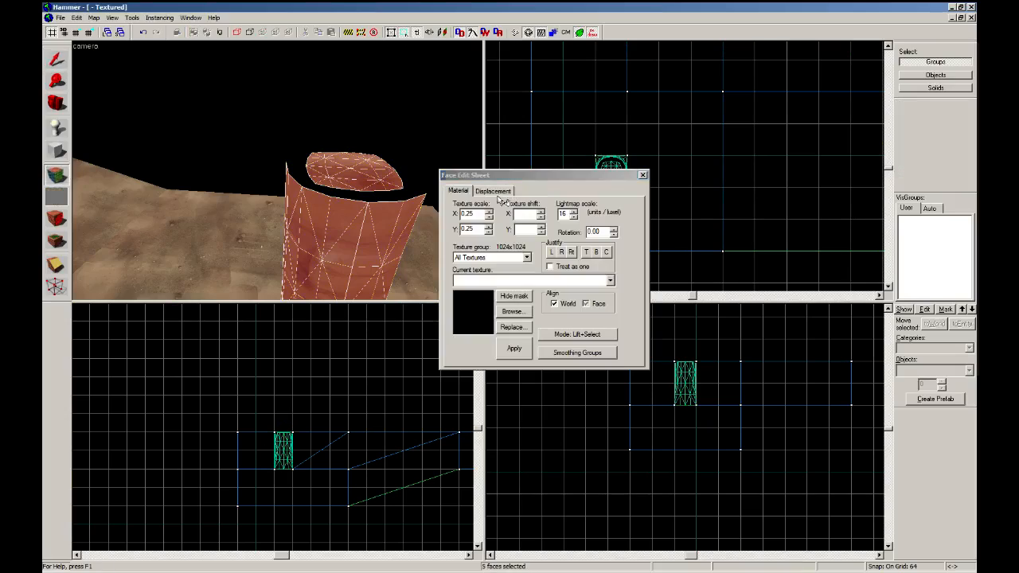
pyautogui.click(493, 191)
pyautogui.click(588, 248)
# Adjust a vertex on the sewn rim with Paint Geometry, using Raise/Lower, Z-axis and a spatial radius of 1.
pyautogui.press('z')
pyautogui.press('s')
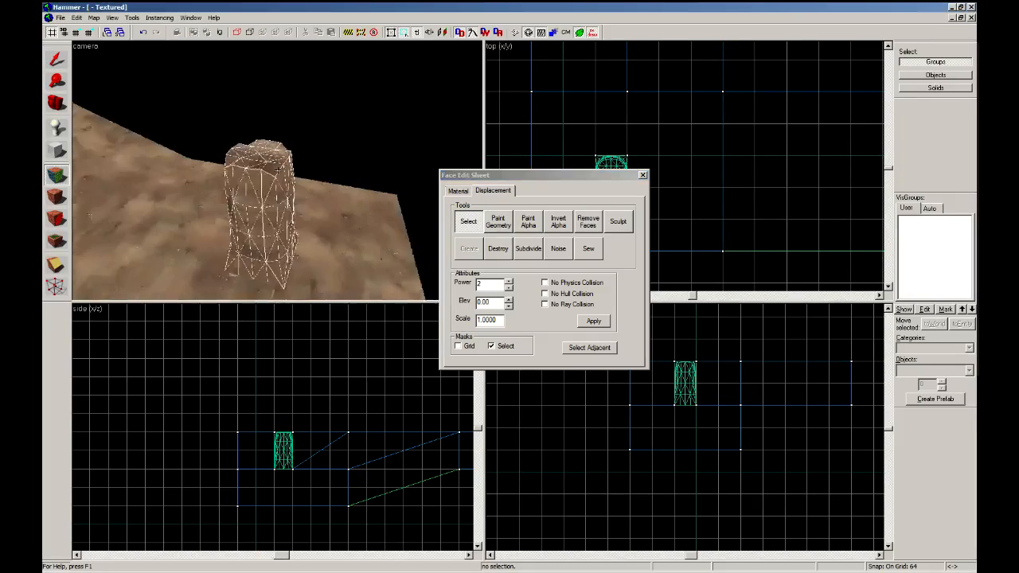
pyautogui.press('w')
pyautogui.press('s')
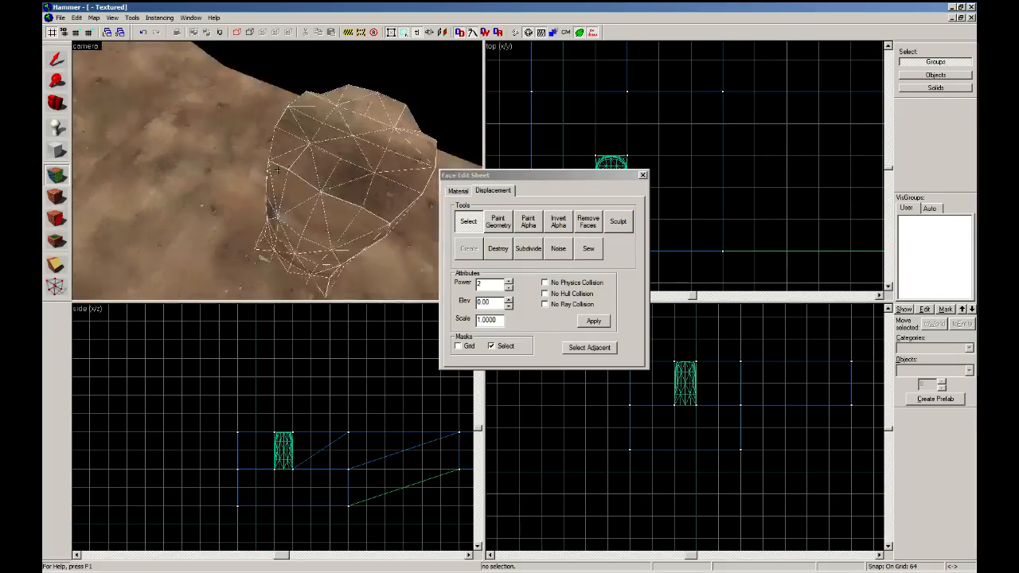
pyautogui.press('w')
pyautogui.press('s')
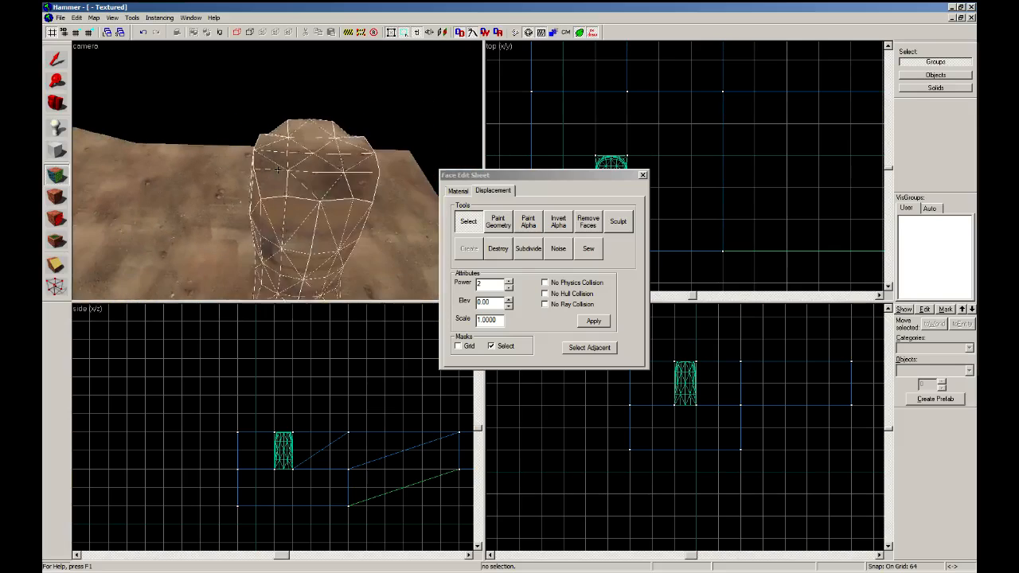
pyautogui.press('z')
pyautogui.click(497, 220)
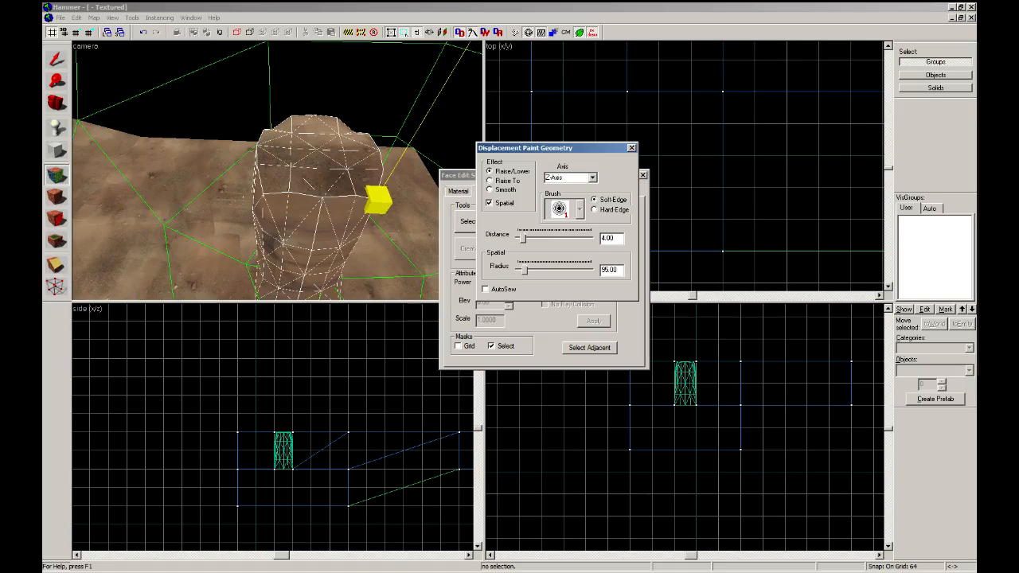
pyautogui.moveTo(525, 271); pyautogui.dragTo(518, 271)
pyautogui.click(382, 164)
pyautogui.press('z')
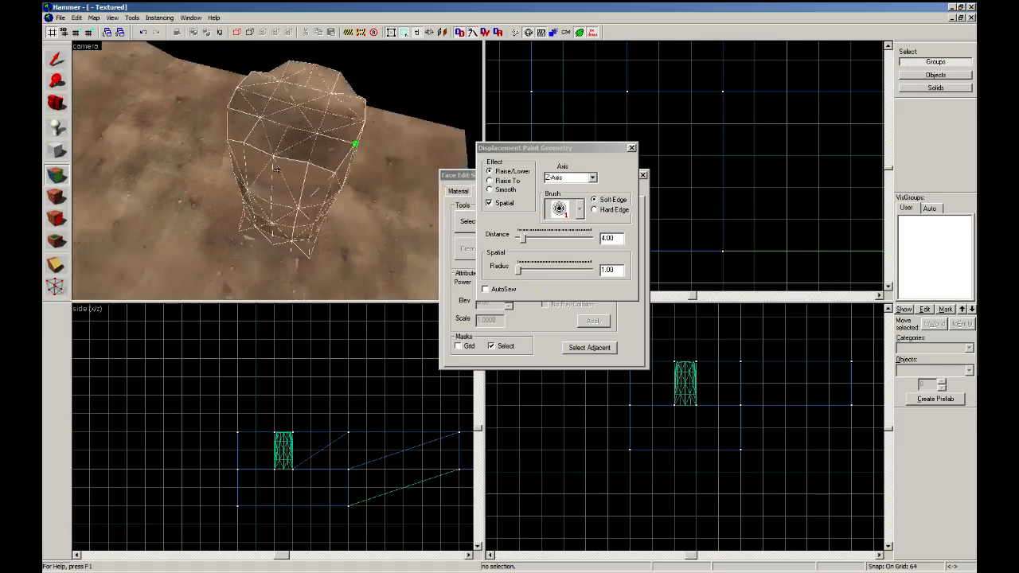
# Even out further individual vertices around the column's rim vertically on the Z-axis.
pyautogui.press('w')
pyautogui.press('s')
pyautogui.press('z')
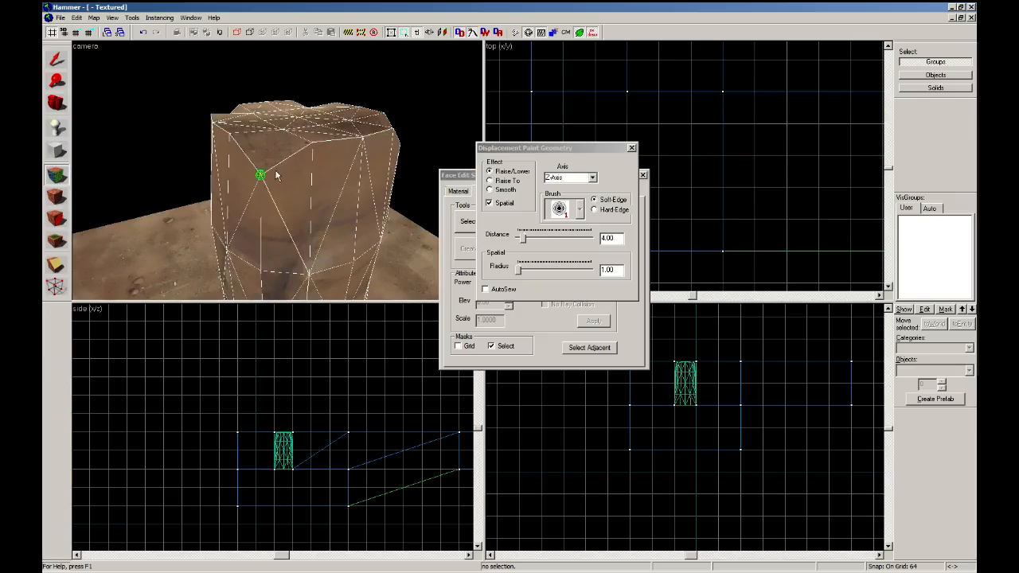
pyautogui.press('z')
pyautogui.press('s')
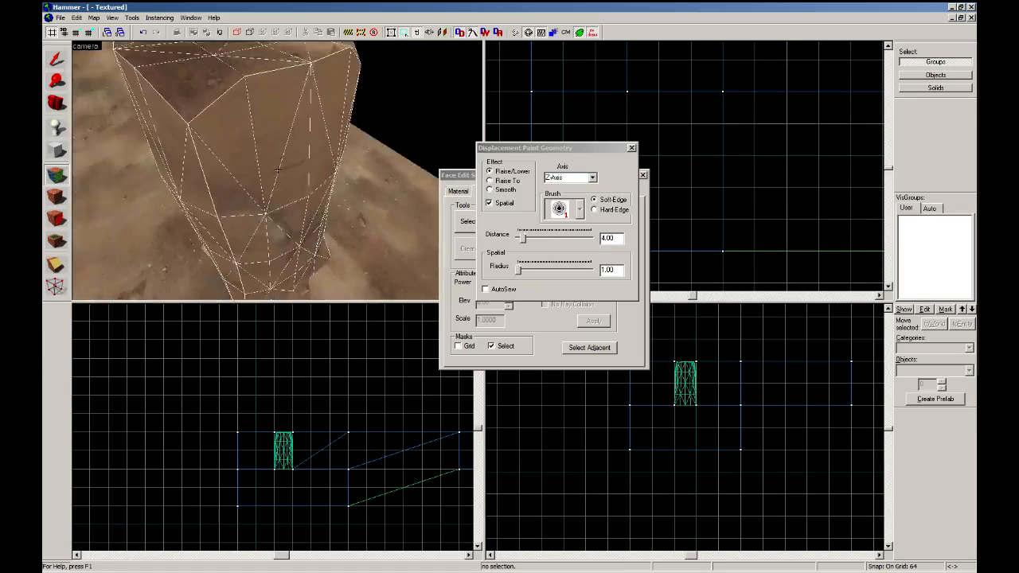
pyautogui.press('z')
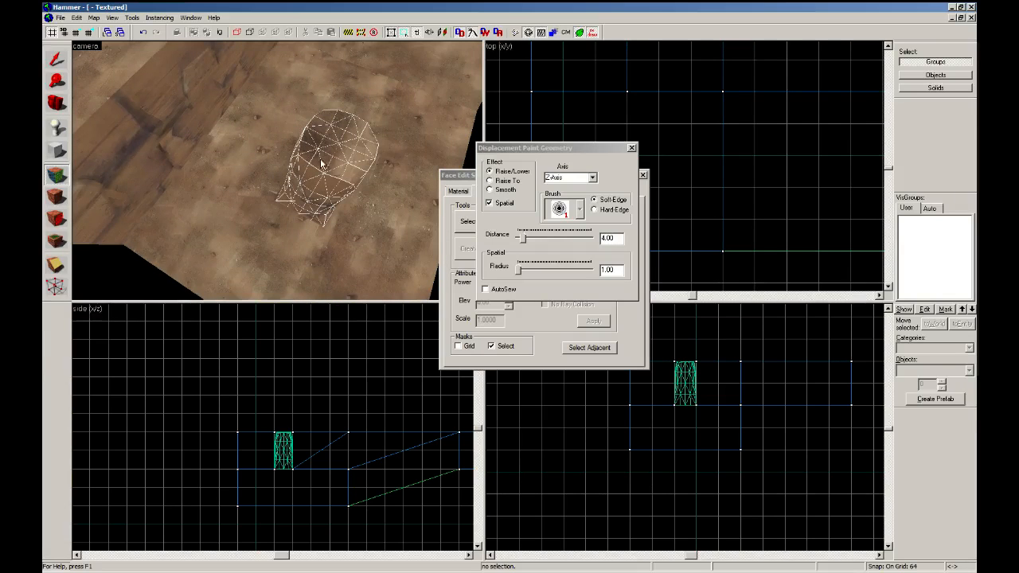
pyautogui.press('z')
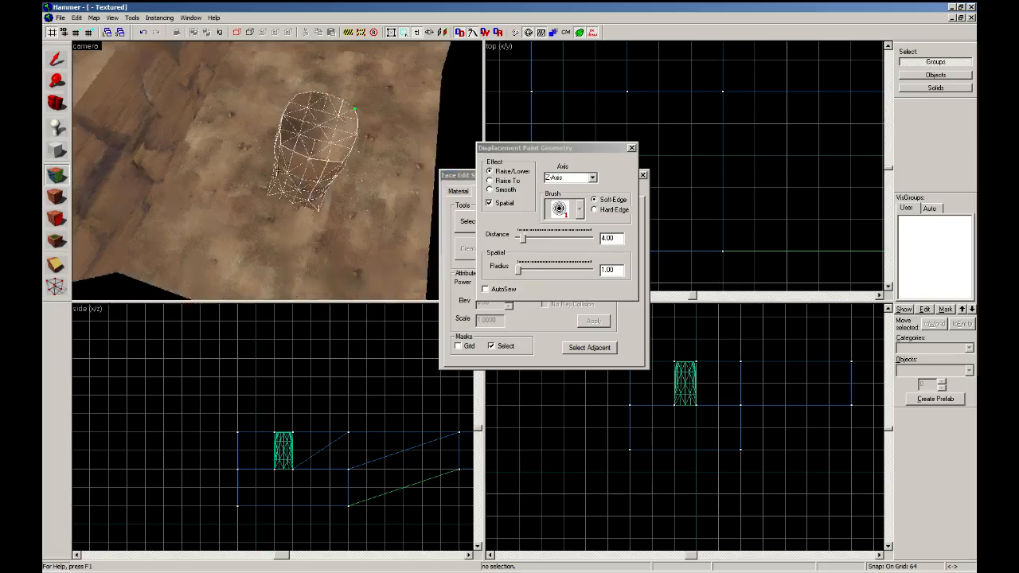
pyautogui.press('w')
pyautogui.press('z')
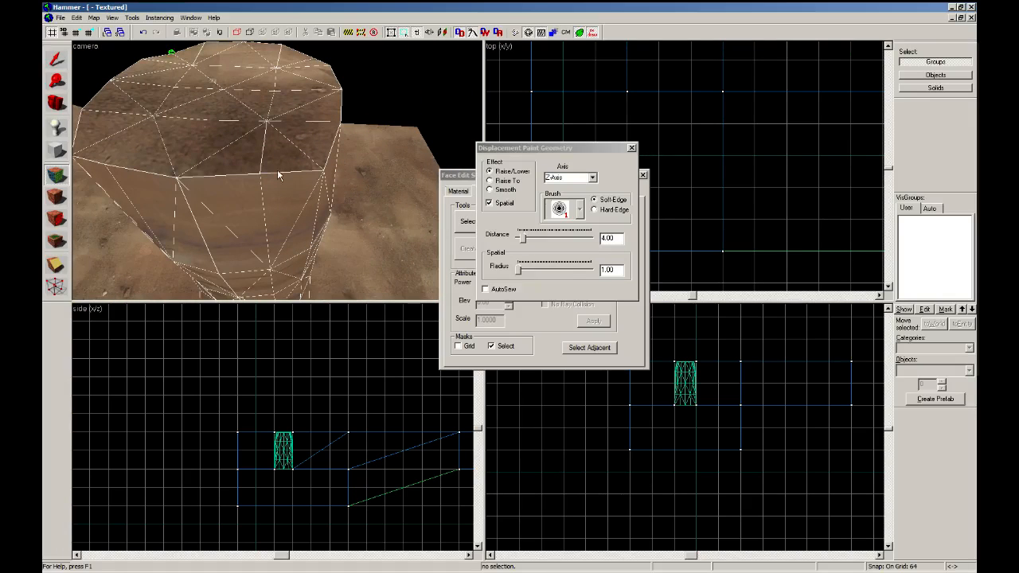
# Set the paint axis to X-axis and shift individual rim vertices sideways to round the column's top edge.
pyautogui.click(592, 178)
pyautogui.click(321, 166)
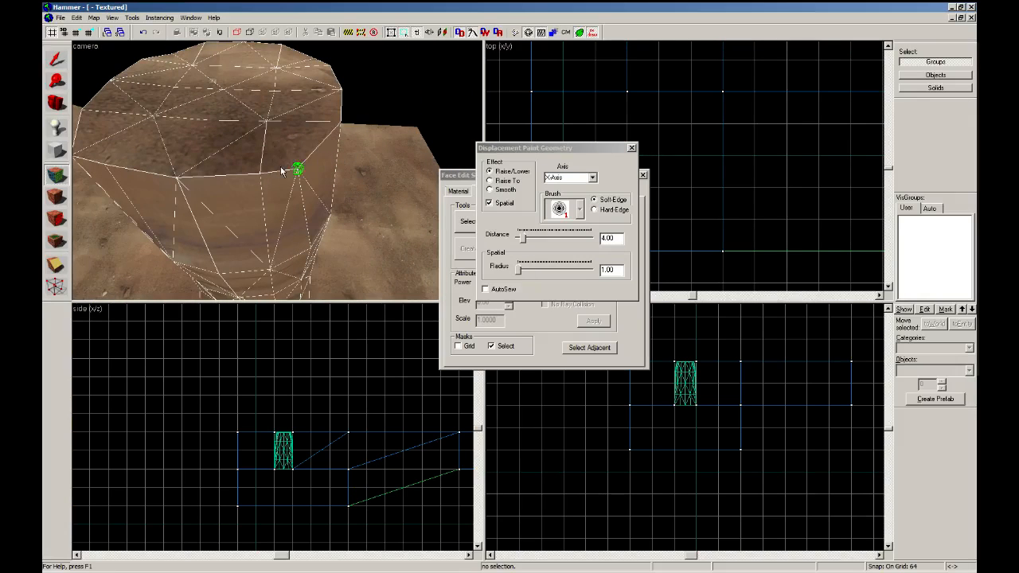
pyautogui.press('z')
pyautogui.press('s')
pyautogui.press('z')
pyautogui.click(331, 171)
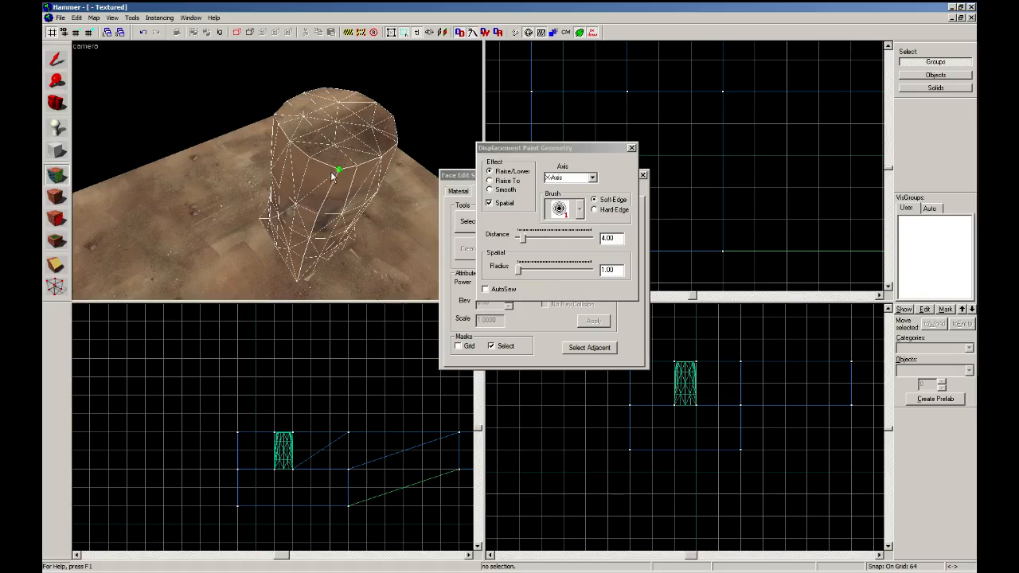
pyautogui.press('z')
pyautogui.press('a')
pyautogui.press('w')
pyautogui.press('s')
pyautogui.press('z')
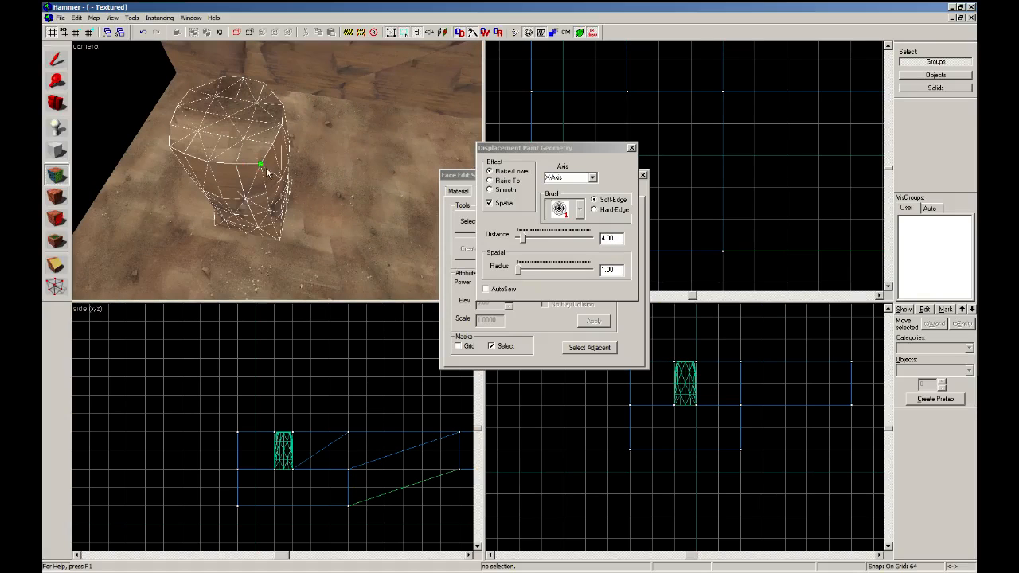
# Move the protruding corner vertices at the column's base along the X-axis to round its footprint.
pyautogui.press('z')
pyautogui.press('w')
pyautogui.press('z')
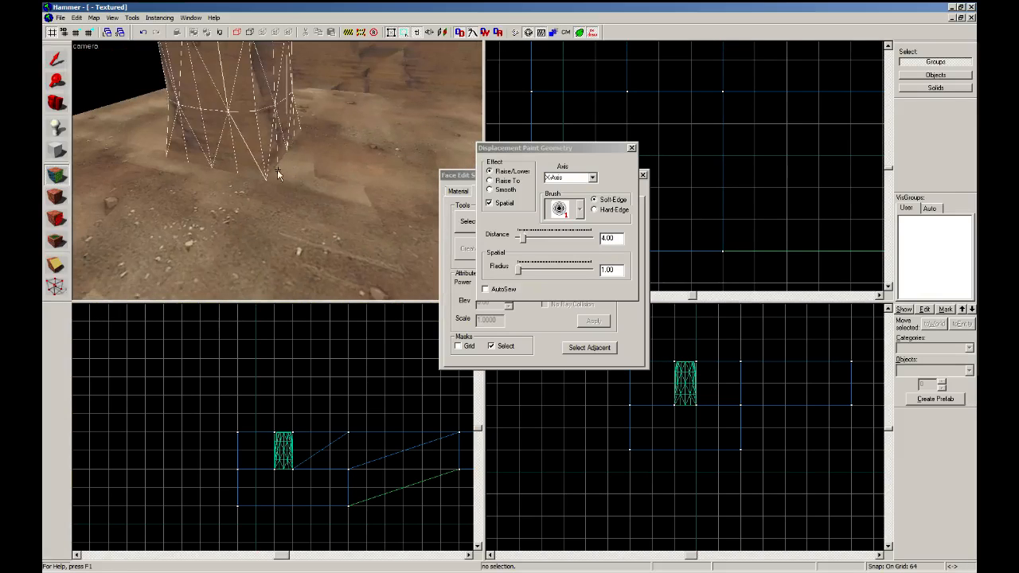
pyautogui.click(270, 188)
pyautogui.click(271, 188)
pyautogui.press('z')
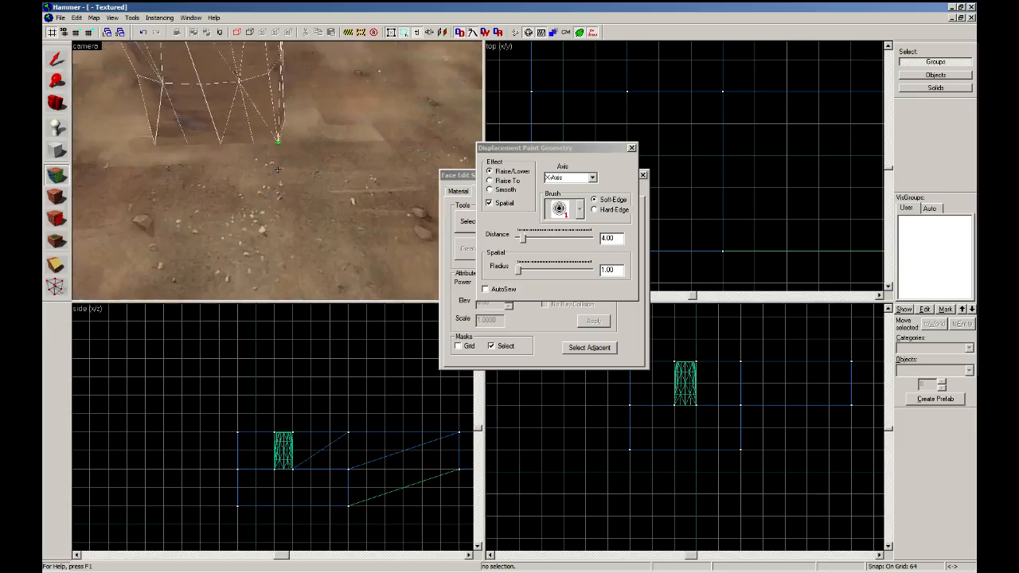
pyautogui.press('z')
pyautogui.moveTo(277, 169)
pyautogui.mouseDown()
pyautogui.moveTo(266, 169)
pyautogui.moveTo(282, 148)
pyautogui.mouseUp()
pyautogui.click(265, 158)
pyautogui.press('z')
pyautogui.press('z')
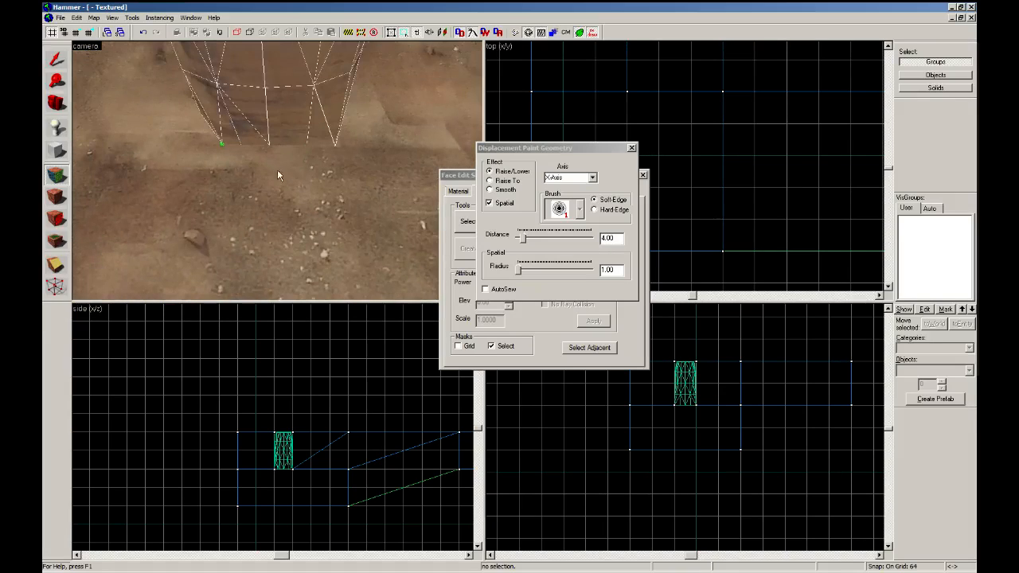
# Shift the remaining base vertices around the column's other sides along the X-axis to even out its footprint.
pyautogui.click(326, 150)
pyautogui.press('z')
pyautogui.press('d')
pyautogui.press('z')
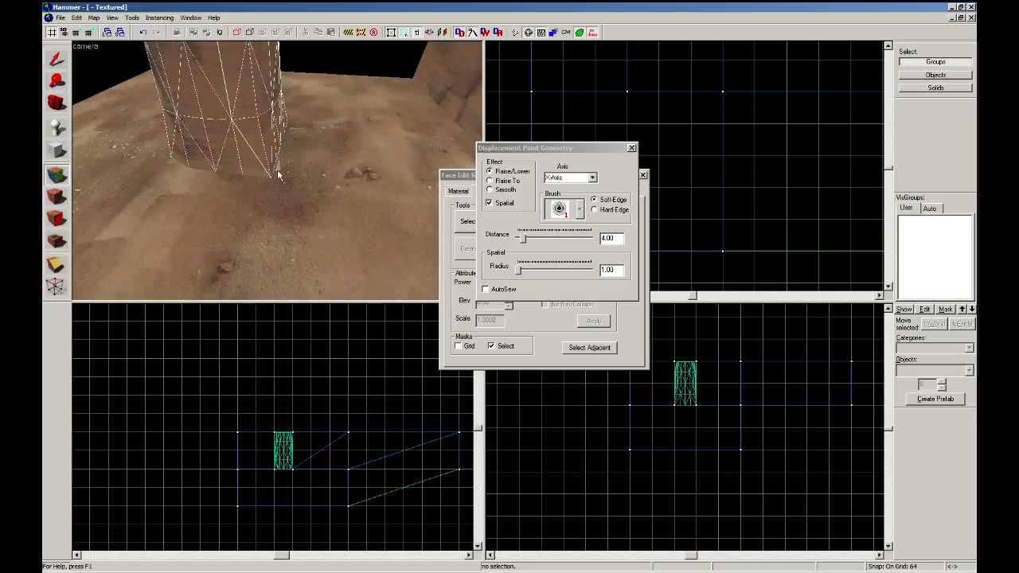
pyautogui.press('z')
pyautogui.press('d')
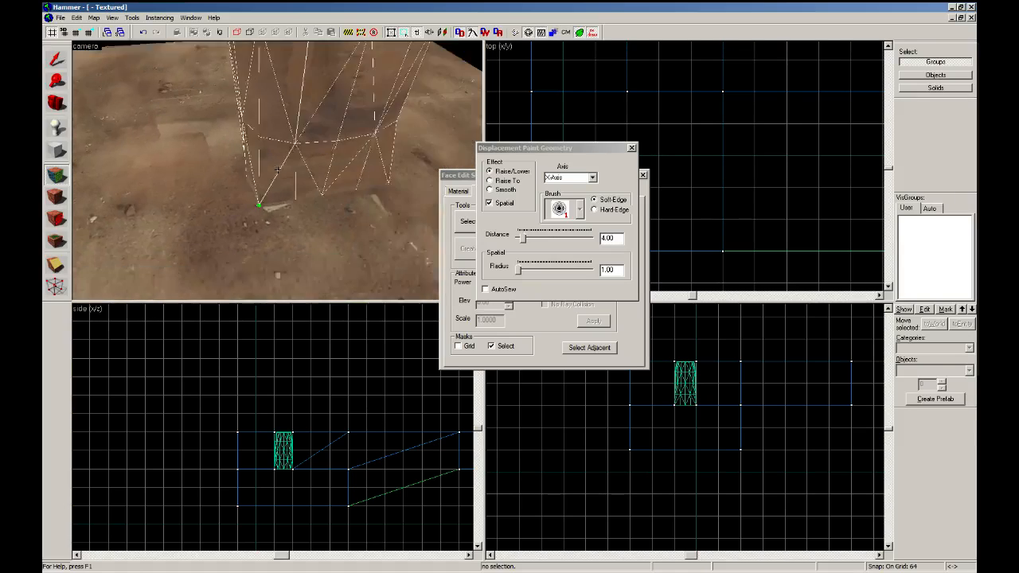
pyautogui.press('z')
pyautogui.click(272, 183)
pyautogui.press('z')
pyautogui.press('d')
pyautogui.press('z')
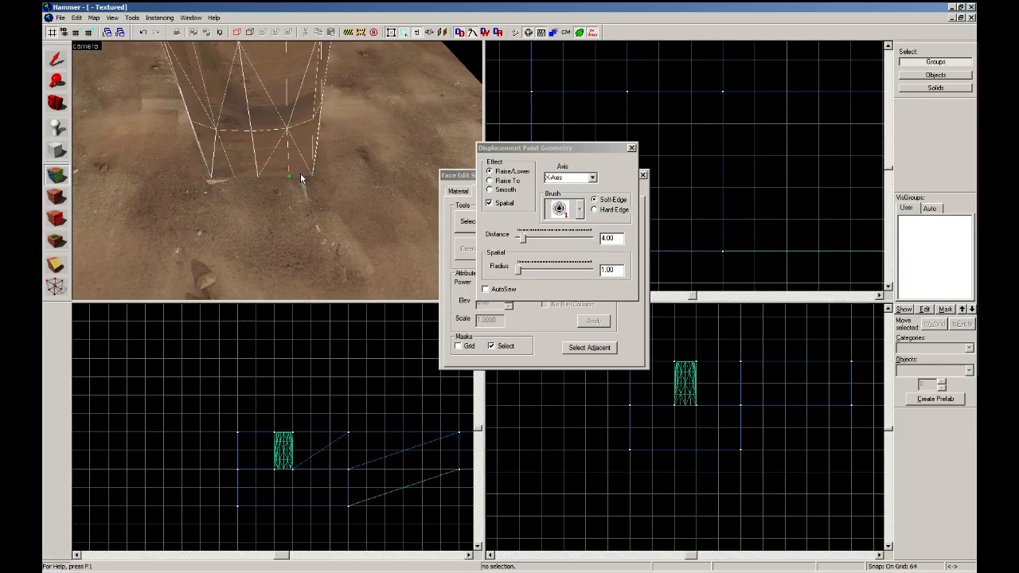
# Set the paint axis to Y-axis, adjust the column's base vertices along it, and enlarge the spatial radius to 103.
pyautogui.click(592, 177)
pyautogui.click(557, 189)
pyautogui.press('z')
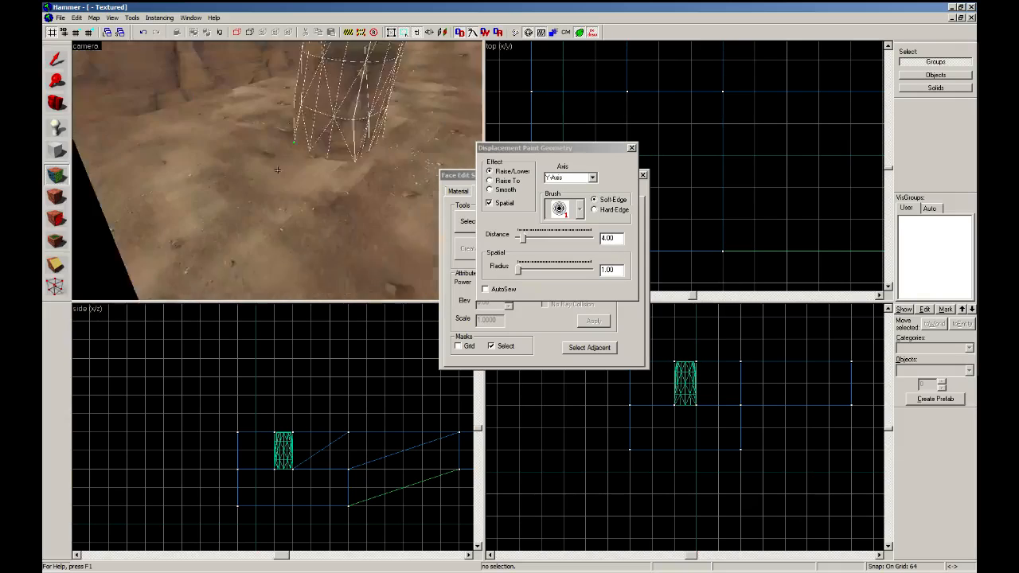
pyautogui.click(319, 198)
pyautogui.press('z')
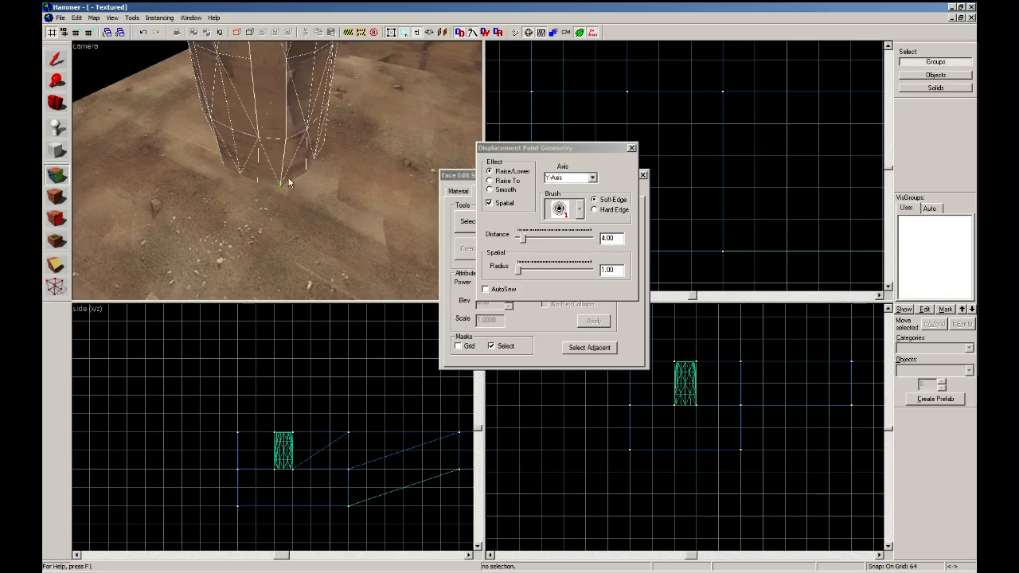
pyautogui.moveTo(517, 272); pyautogui.dragTo(524, 272)
pyautogui.scroll(-8, 306, 149)
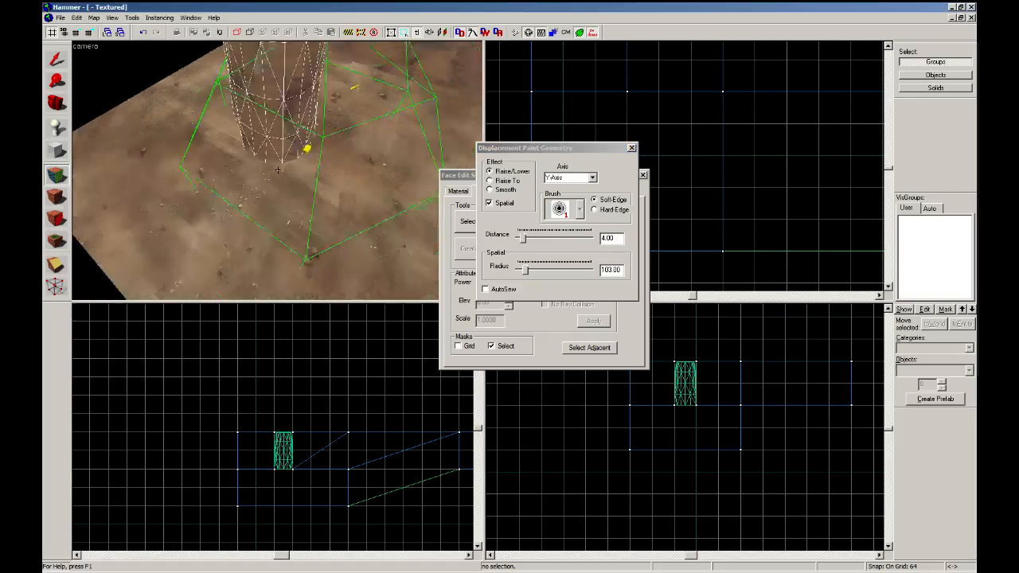
# Select the column, resize it to 192 by 192 units wide and 64 units high, and recentre it on its original spot.
pyautogui.hotkey('shift', 's')
pyautogui.click(237, 115)
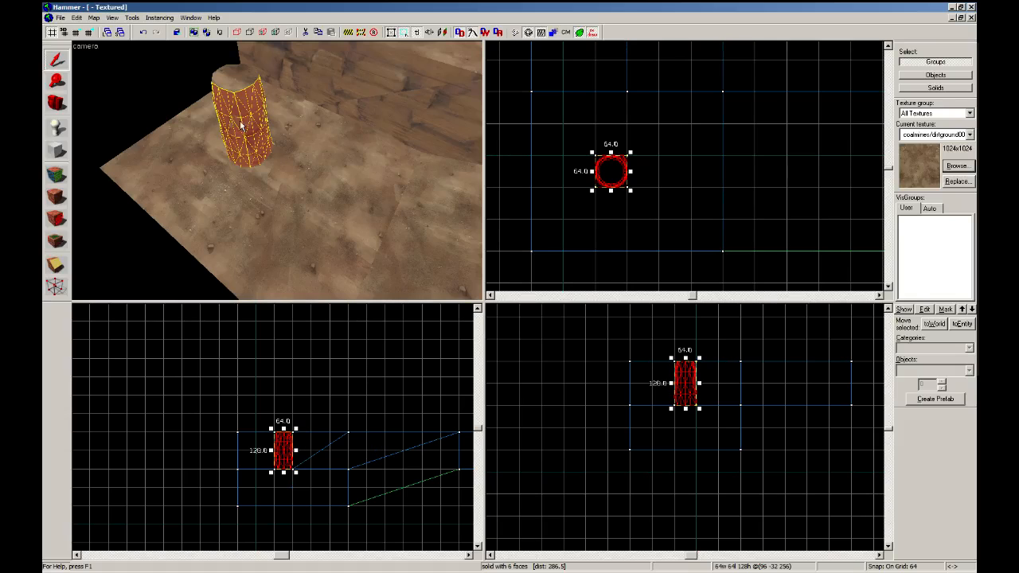
pyautogui.moveTo(288, 476); pyautogui.dragTo(295, 452)
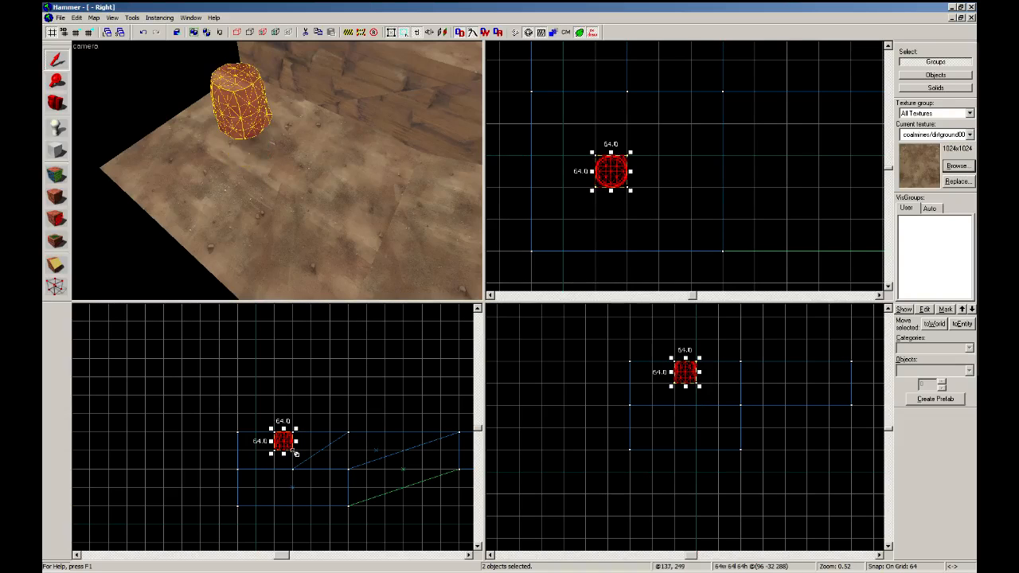
pyautogui.moveTo(629, 158); pyautogui.dragTo(689, 91)
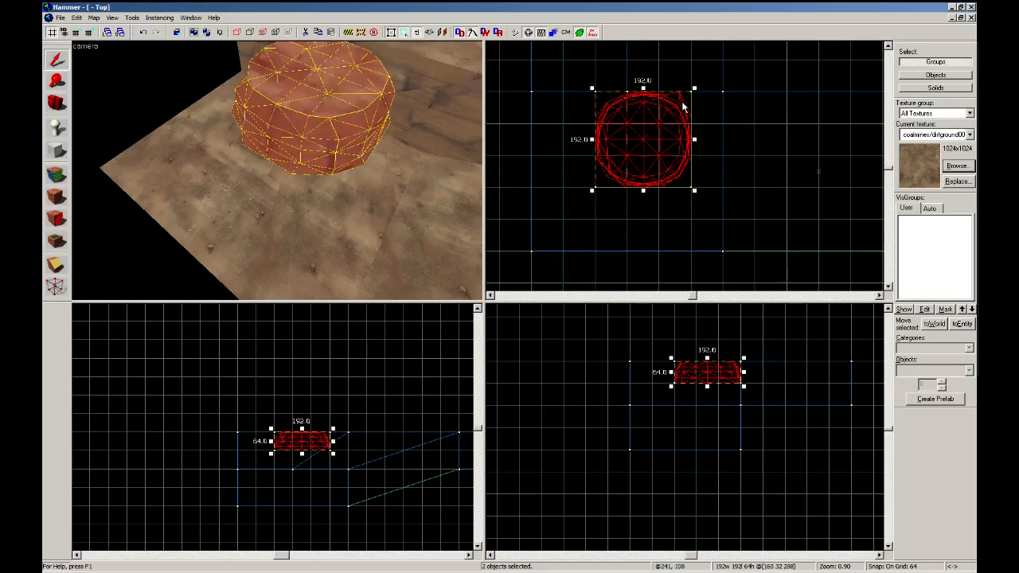
pyautogui.moveTo(653, 135); pyautogui.dragTo(621, 165)
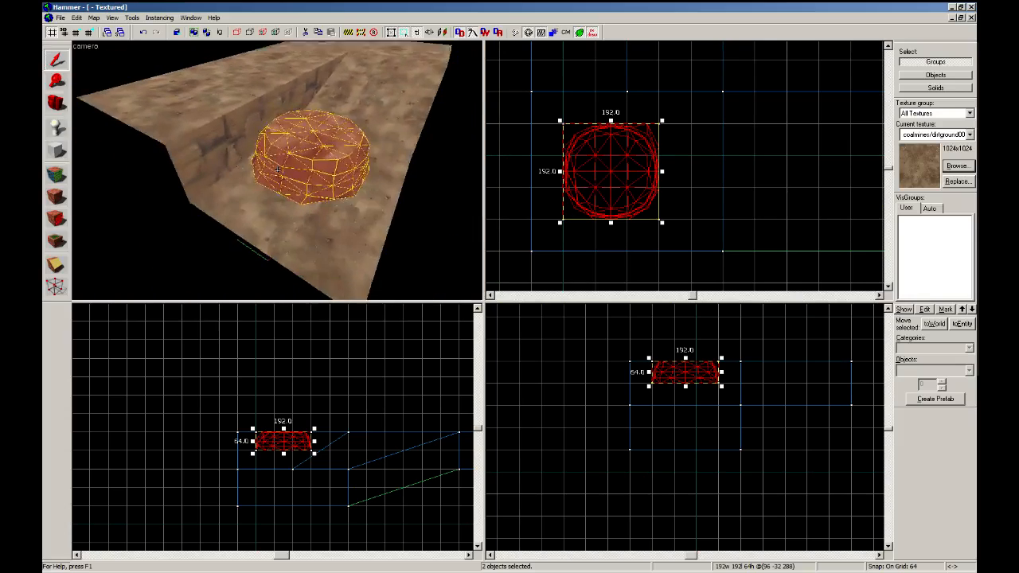
# Use Paint Geometry on the X-axis with spatial radius 110 to pull one side of the widened column outward and push it back in.
pyautogui.press('z')
pyautogui.click(56, 174)
pyautogui.click(492, 191)
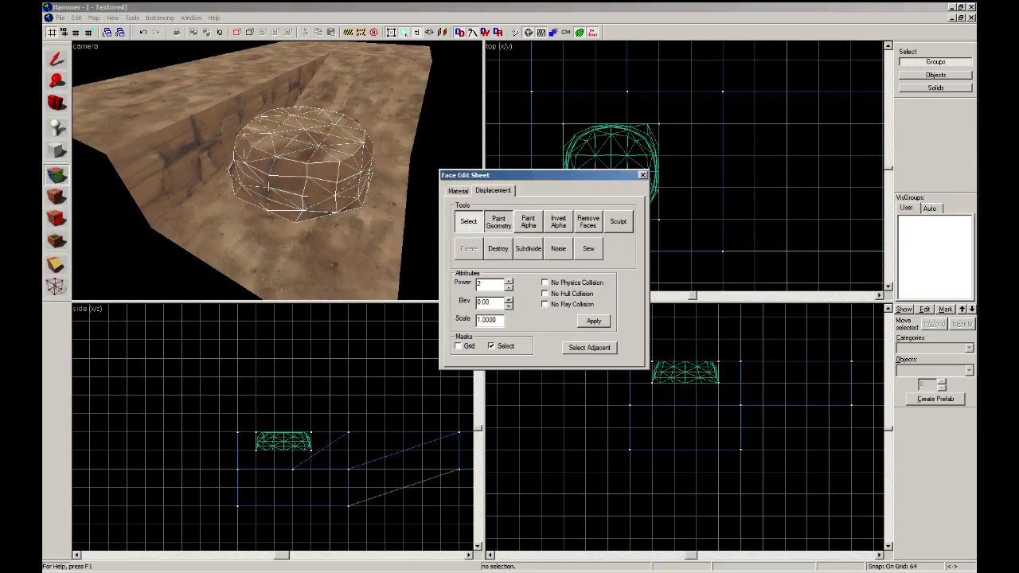
pyautogui.click(500, 222)
pyautogui.moveTo(525, 268); pyautogui.dragTo(526, 267)
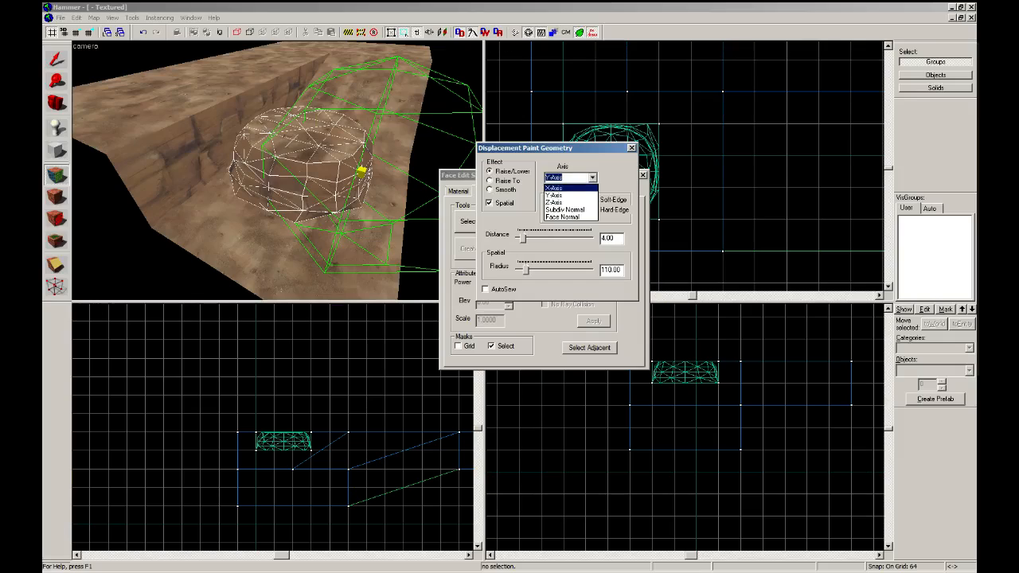
pyautogui.click(564, 189)
pyautogui.press('z')
pyautogui.press('z')
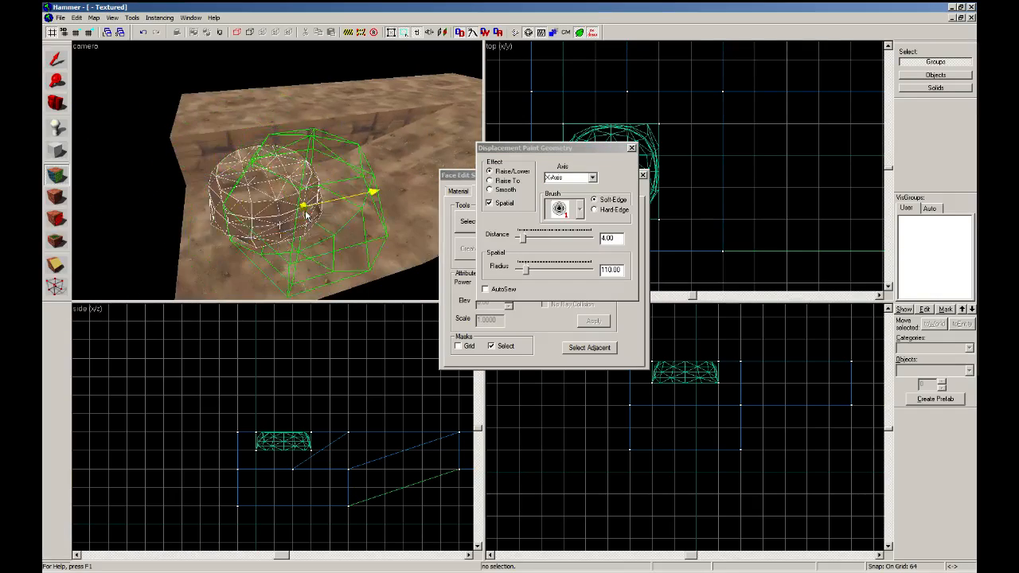
pyautogui.press('z')
pyautogui.press('w')
pyautogui.press('s')
pyautogui.press('z')
pyautogui.moveTo(319, 195); pyautogui.dragTo(304, 159)
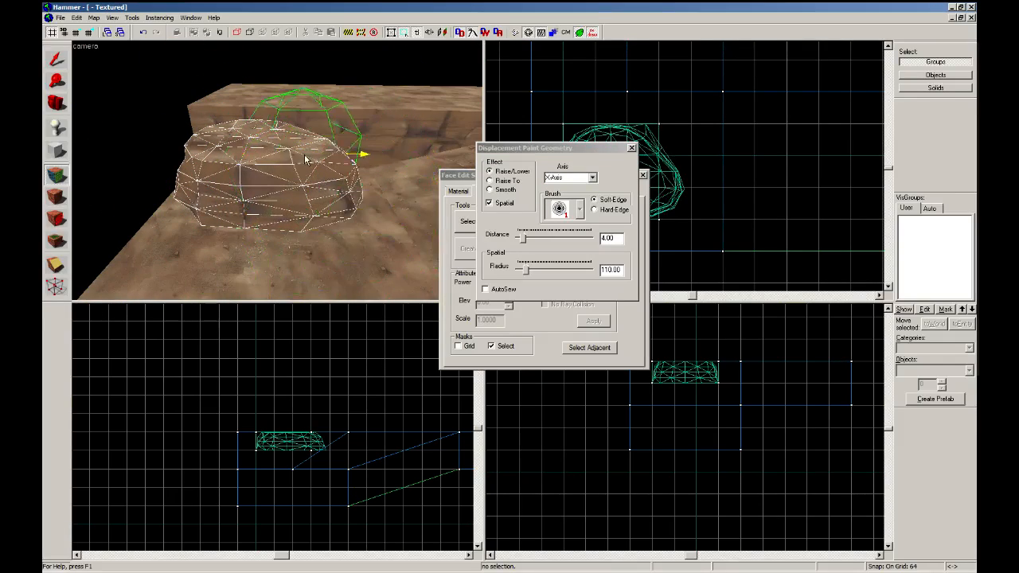
pyautogui.moveTo(305, 159); pyautogui.dragTo(326, 206, button='right')
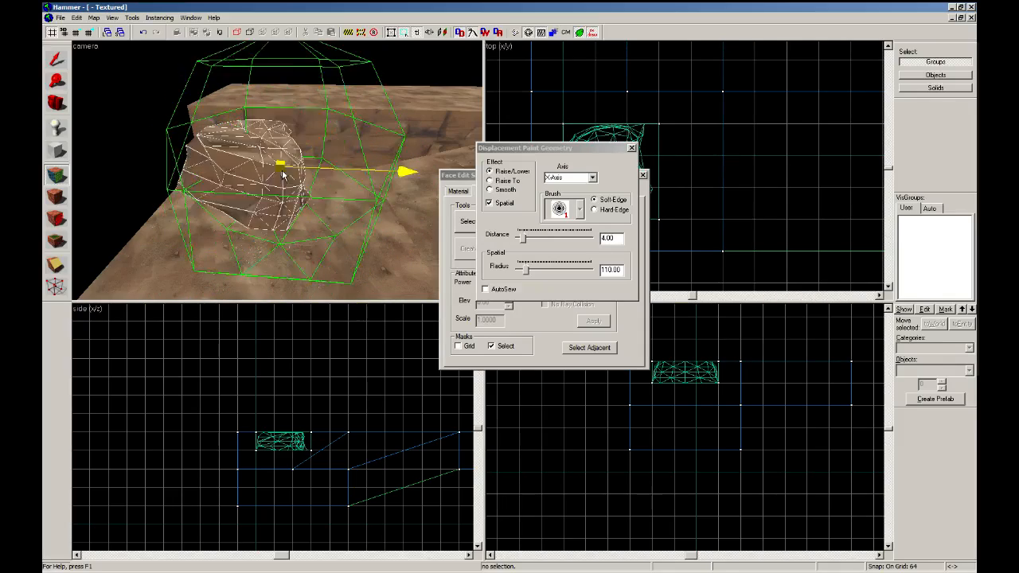
# Push the opposite side of the widened column inward along the X-axis.
pyautogui.press('z')
pyautogui.press('w')
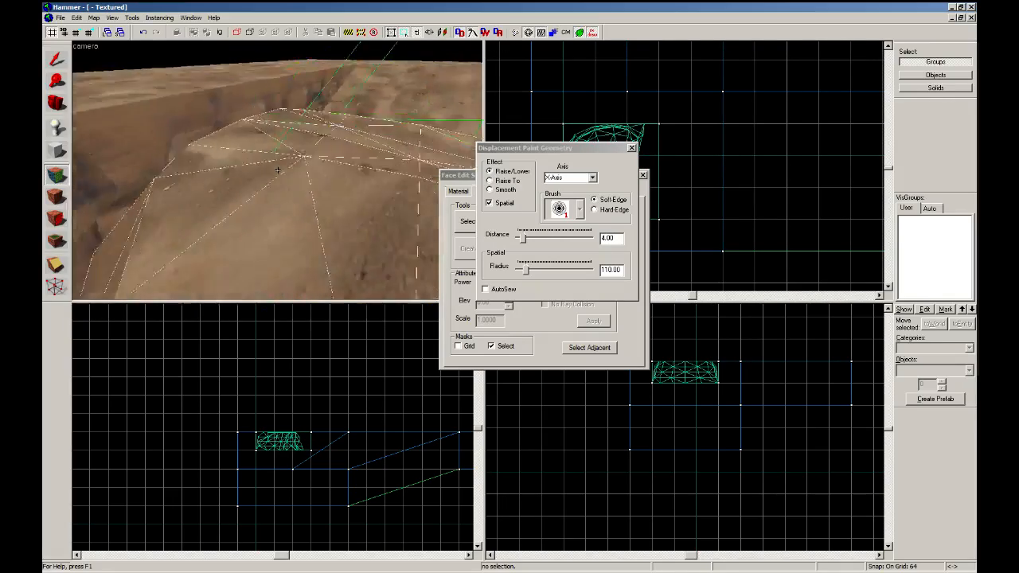
pyautogui.press('s')
pyautogui.press('z')
pyautogui.moveTo(332, 203)
pyautogui.mouseDown(button='right')
pyautogui.moveTo(310, 222)
pyautogui.moveTo(233, 204)
pyautogui.moveTo(268, 229)
pyautogui.mouseUp(button='right')
pyautogui.hotkey('ctrl', 'z')
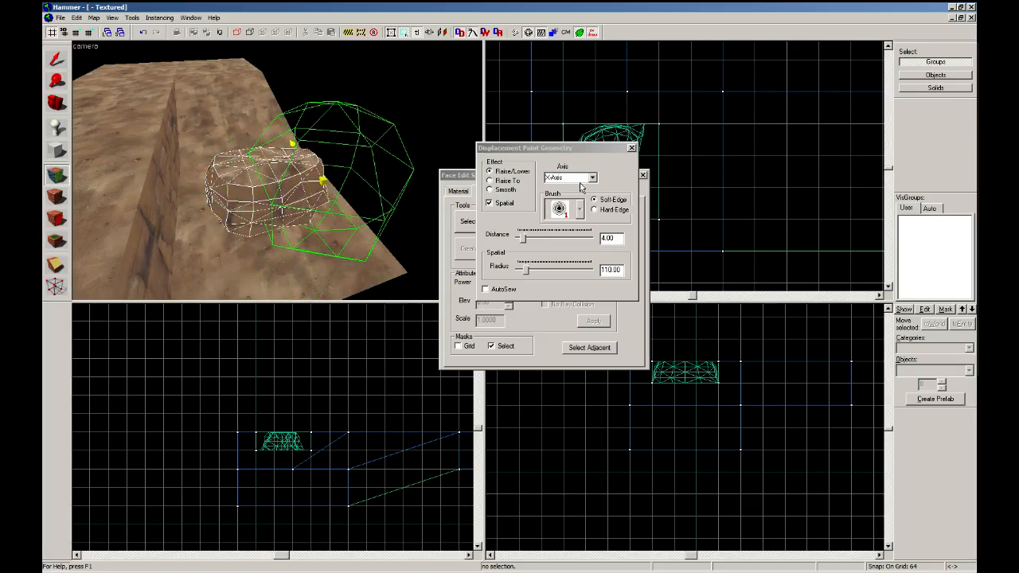
# Set the paint axis to Y-axis and push the column's remaining sides in unevenly to give it an irregular rock outline.
pyautogui.click(563, 177)
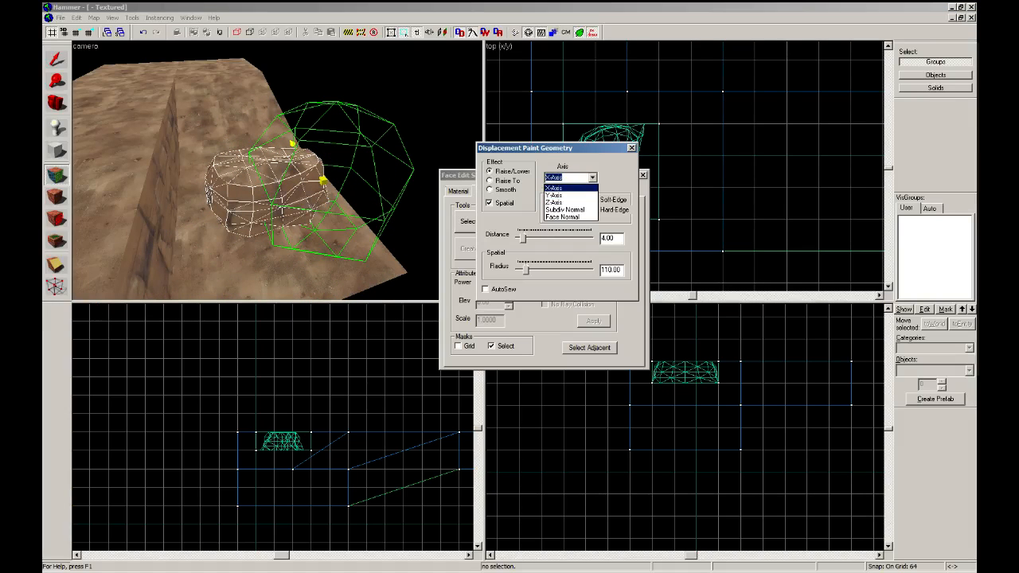
pyautogui.click(553, 194)
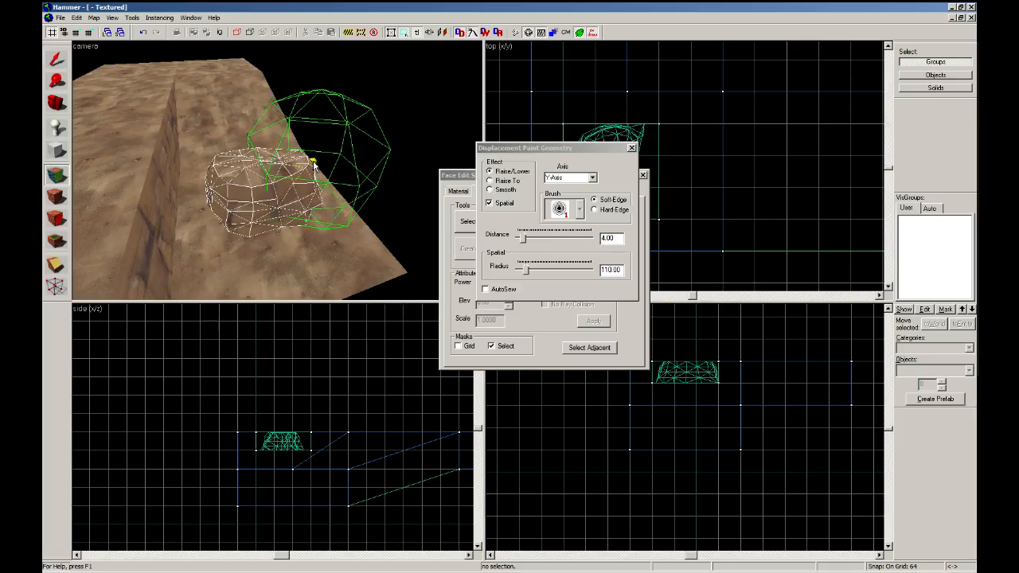
pyautogui.moveTo(221, 175); pyautogui.dragTo(232, 172, button='right')
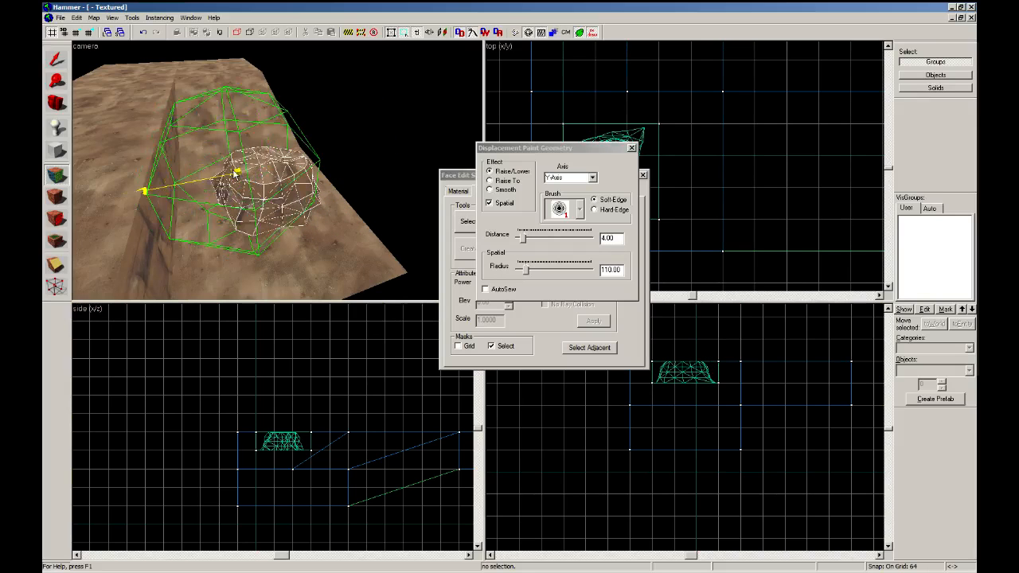
pyautogui.press('z')
pyautogui.press('z')
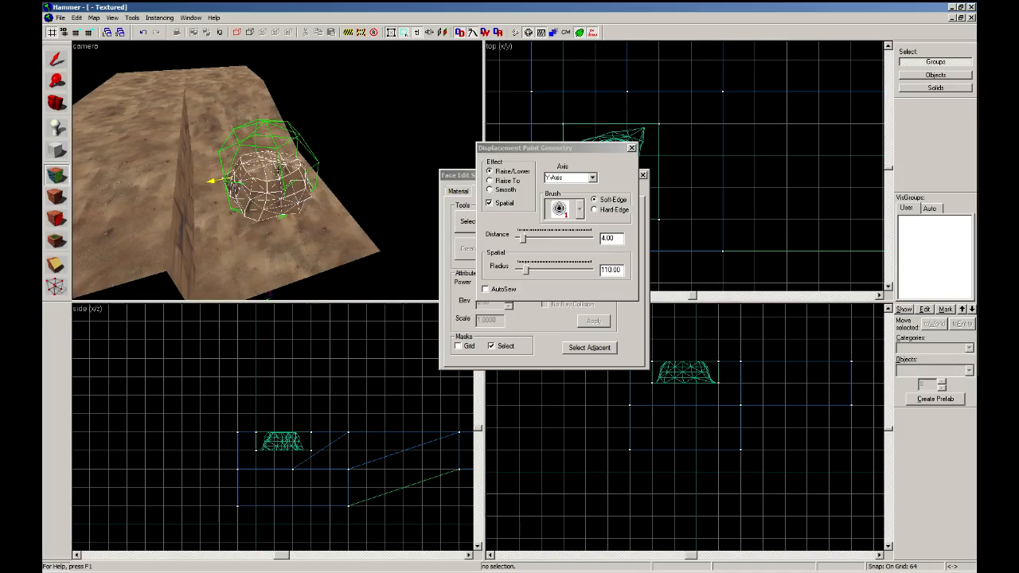
pyautogui.press('w')
pyautogui.press('a')
pyautogui.press('z')
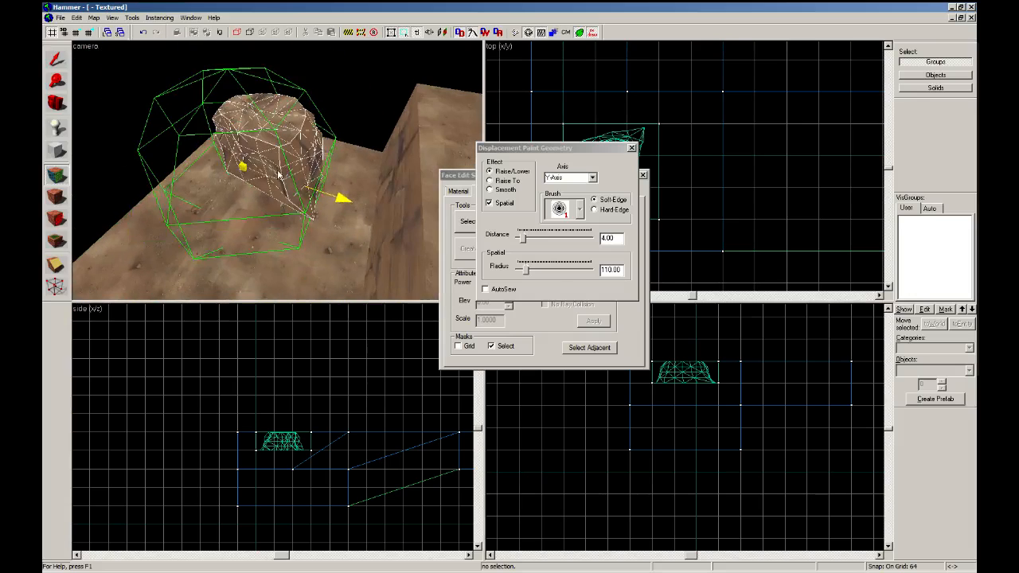
# Reduce the spatial radius to 63 and reshape the column's protruding lower corner along the Y-axis, then its side along the X-axis.
pyautogui.moveTo(526, 271); pyautogui.dragTo(522, 270)
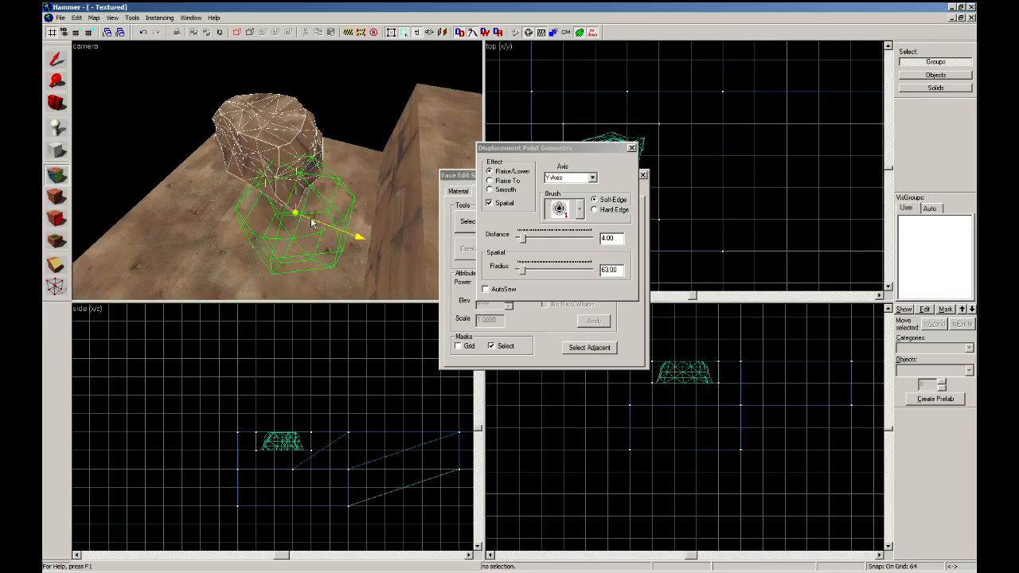
pyautogui.click(591, 176)
pyautogui.click(557, 185)
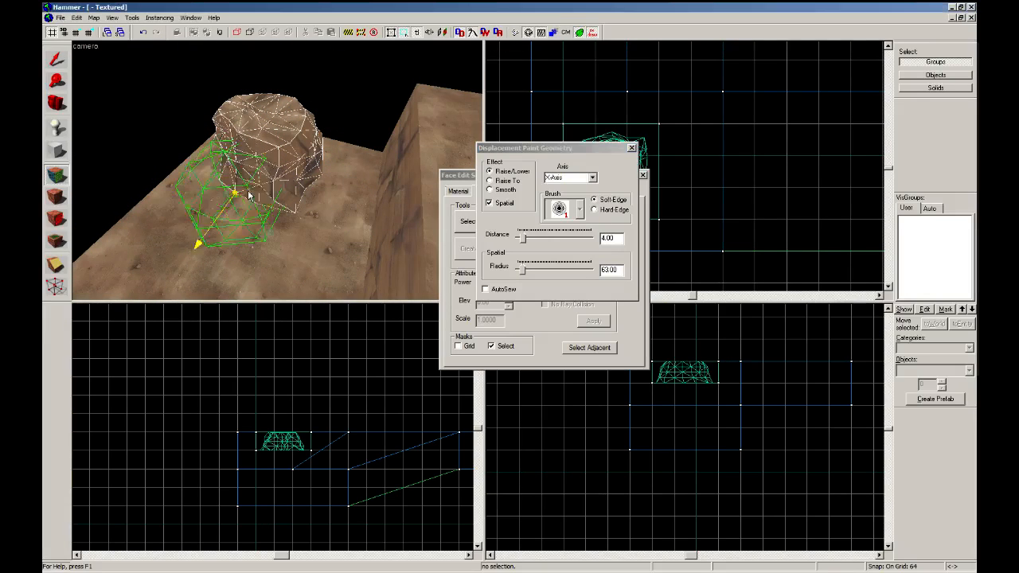
# Select the sculpted column, stretch it to 128 units high, shrink it to 64 by 64 units wide, and recentre it.
pyautogui.hotkey('shift', 's')
pyautogui.click(266, 185)
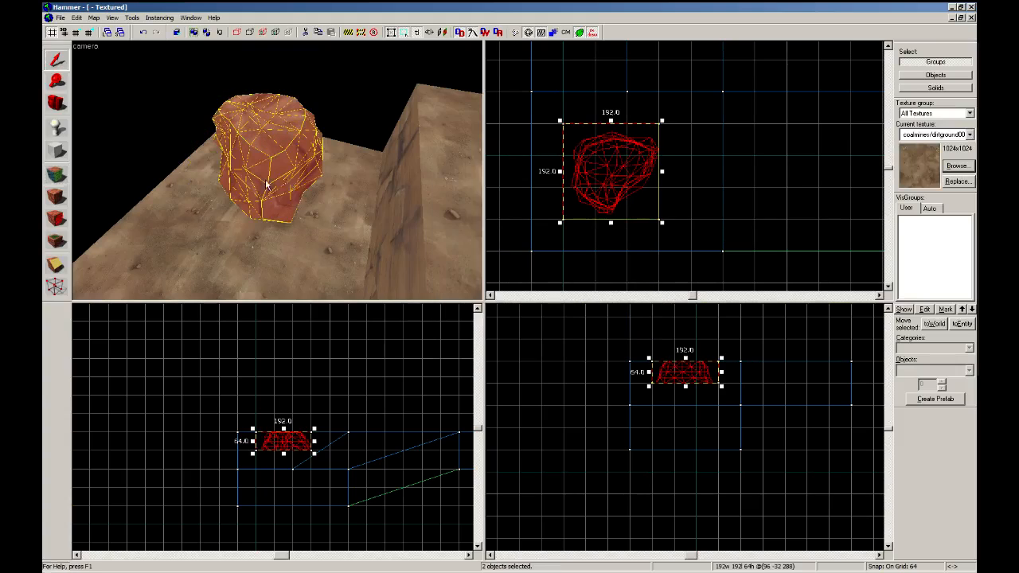
pyautogui.moveTo(284, 455); pyautogui.dragTo(284, 473)
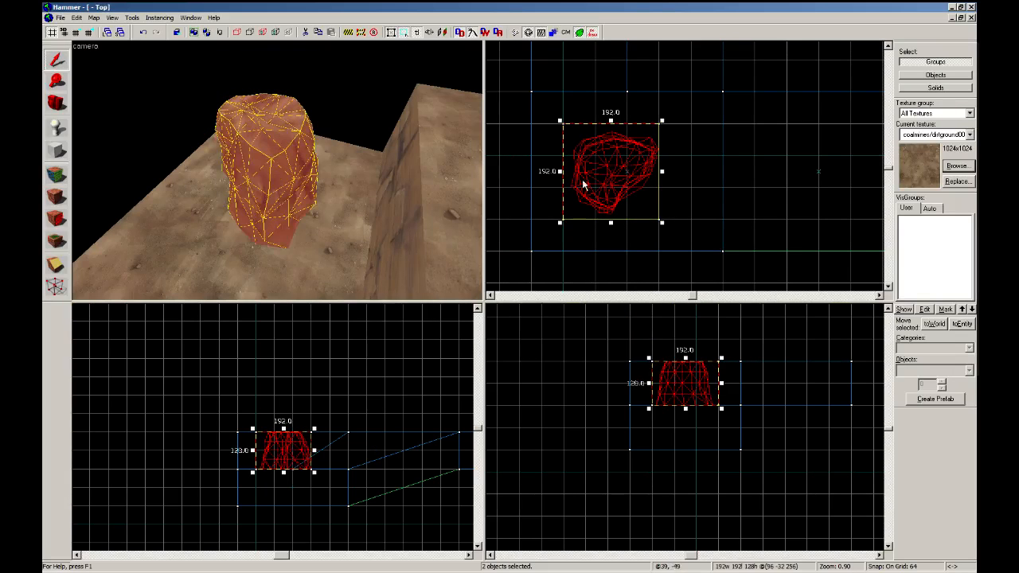
pyautogui.moveTo(560, 122); pyautogui.dragTo(635, 190)
pyautogui.moveTo(636, 191); pyautogui.dragTo(618, 161)
# Check the resized column up close, deselect it, and save the map.
pyautogui.press('z')
pyautogui.press('w')
pyautogui.press('s')
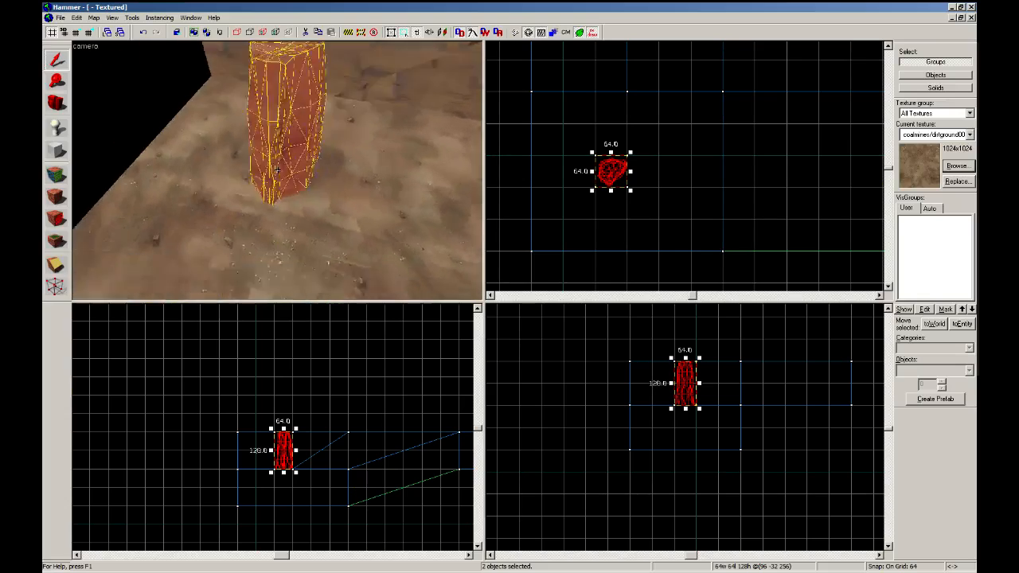
pyautogui.press('w')
pyautogui.press('z')
pyautogui.click(343, 273)
pyautogui.press('Escape')
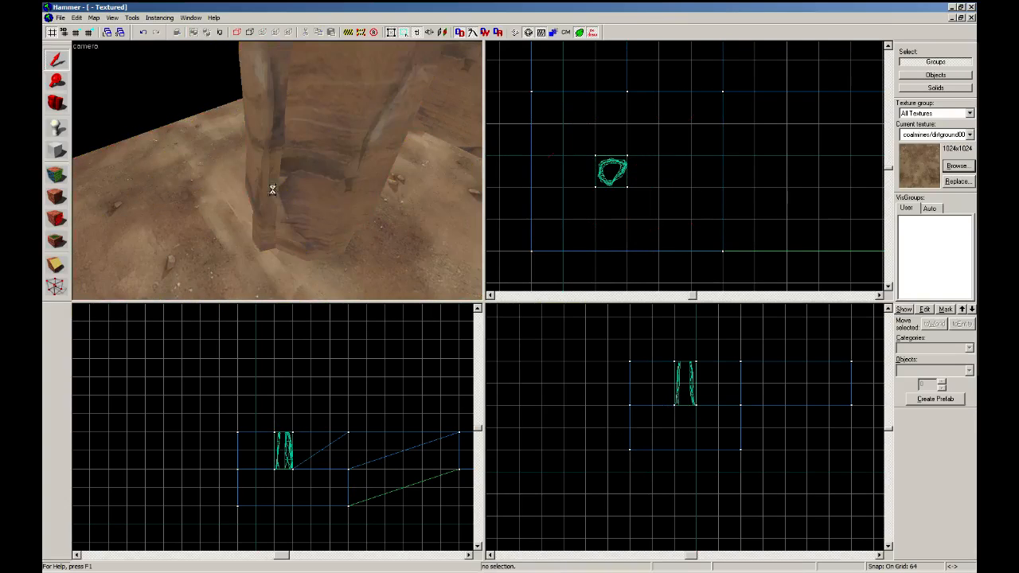
pyautogui.hotkey('ctrl', 's')
pyautogui.press('Escape')
# Examine how the rockwall012 texture is mapped on the column's individual side faces with the face edit sheet.
pyautogui.click(53, 180)
pyautogui.click(278, 163)
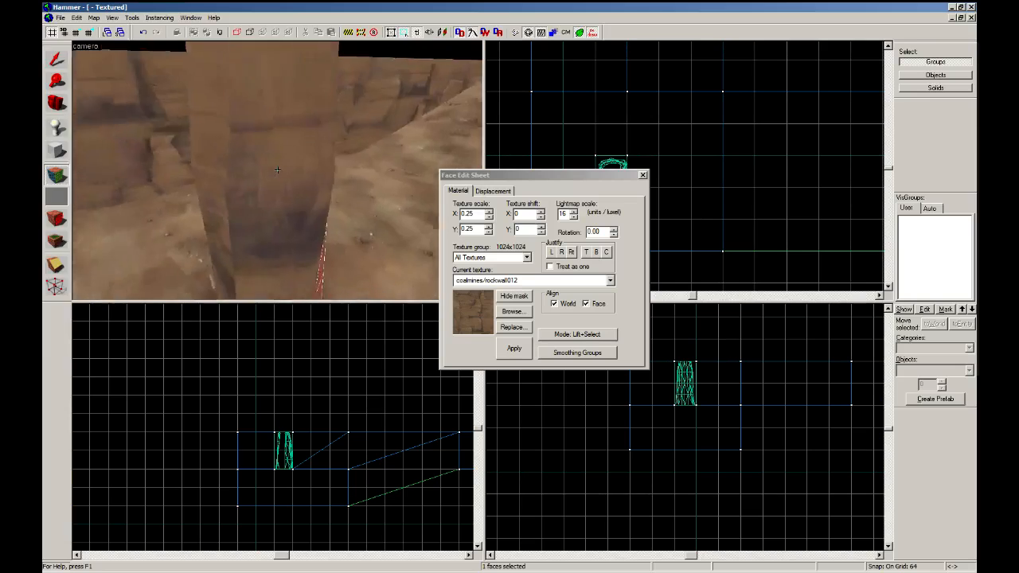
pyautogui.click(314, 187)
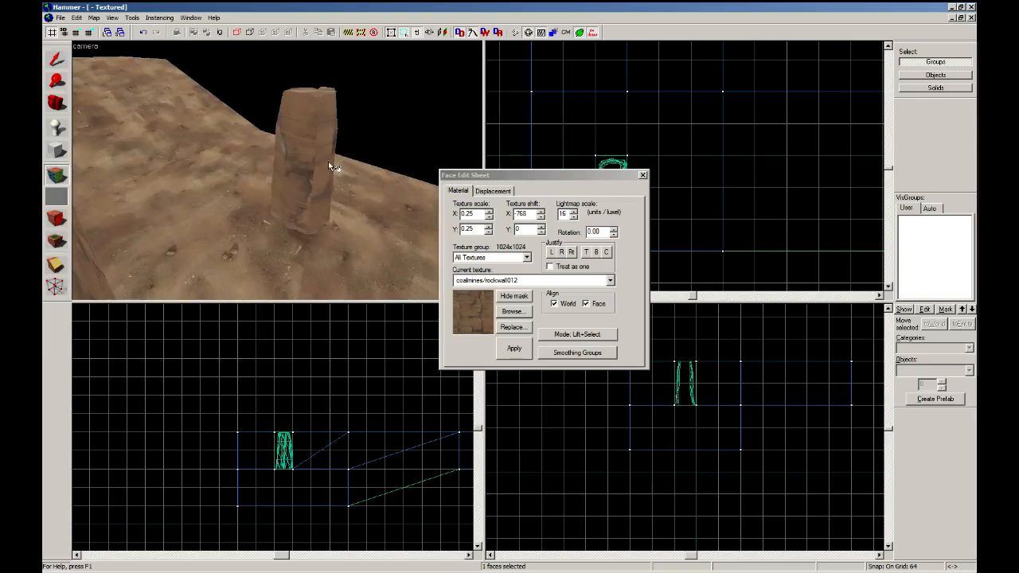
pyautogui.press('w')
pyautogui.press('s')
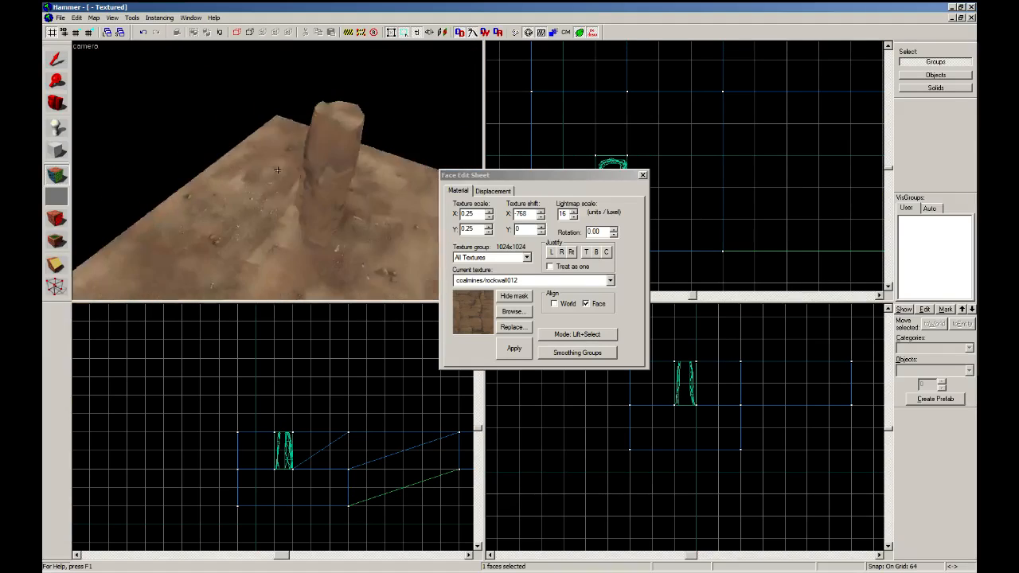
pyautogui.press('w')
pyautogui.click(278, 169)
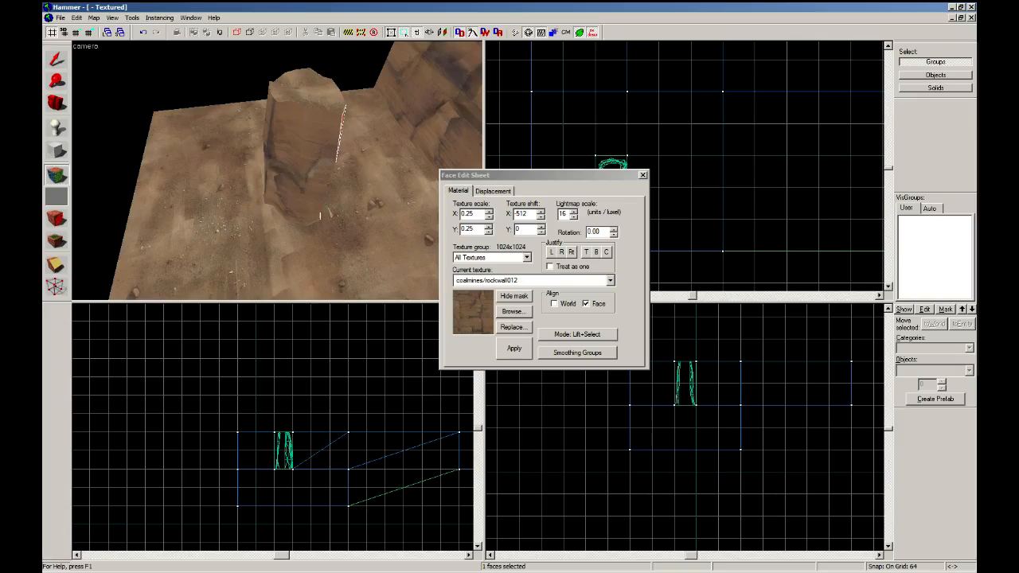
pyautogui.press('z')
# Select the column's front solid and choose coalmines/rockwall012 from the rock textures for its face.
pyautogui.click(56, 61)
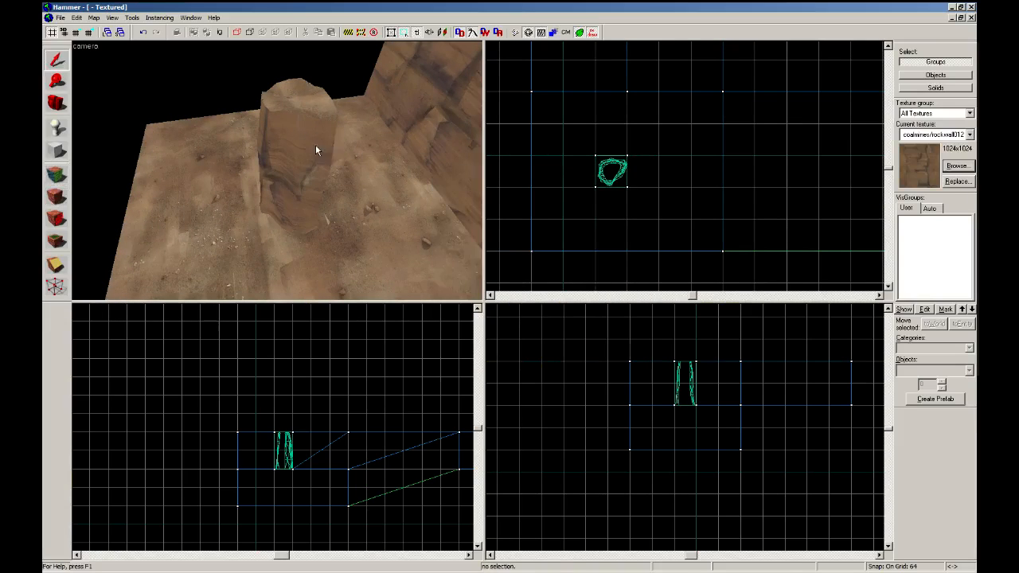
pyautogui.click(317, 148)
pyautogui.scroll(2, 618, 145)
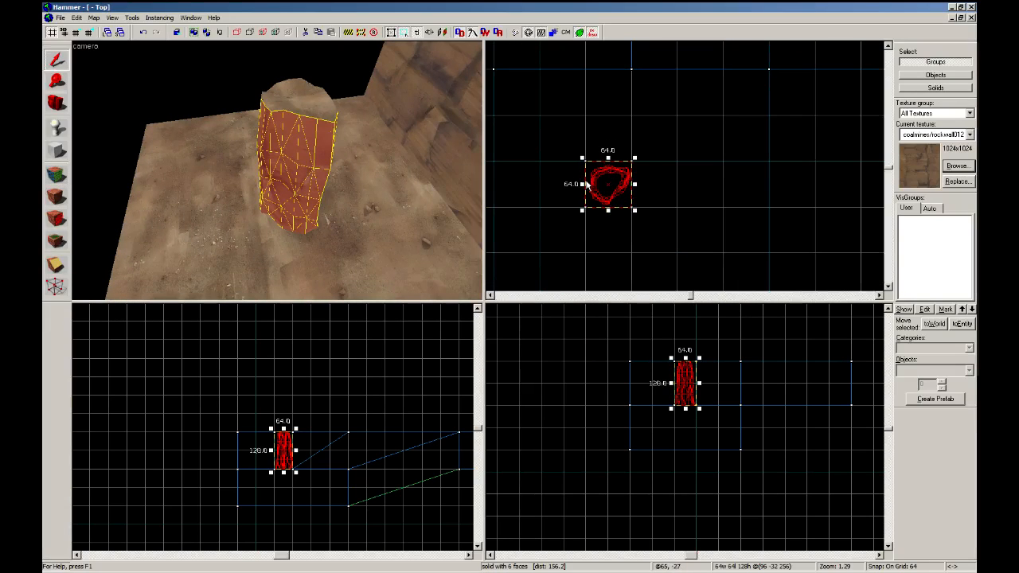
pyautogui.click(55, 177)
pyautogui.click(517, 312)
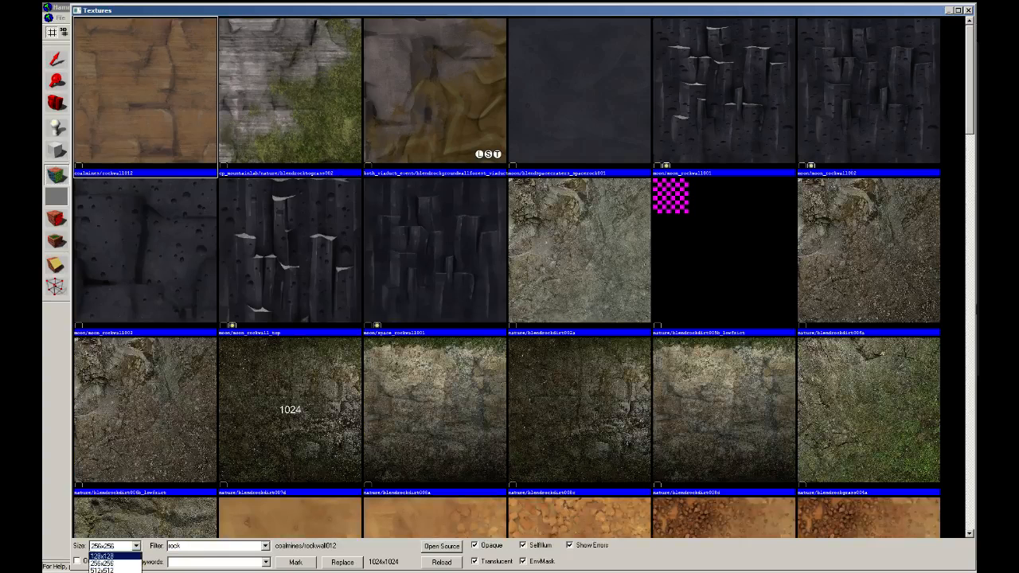
pyautogui.doubleClick(154, 85)
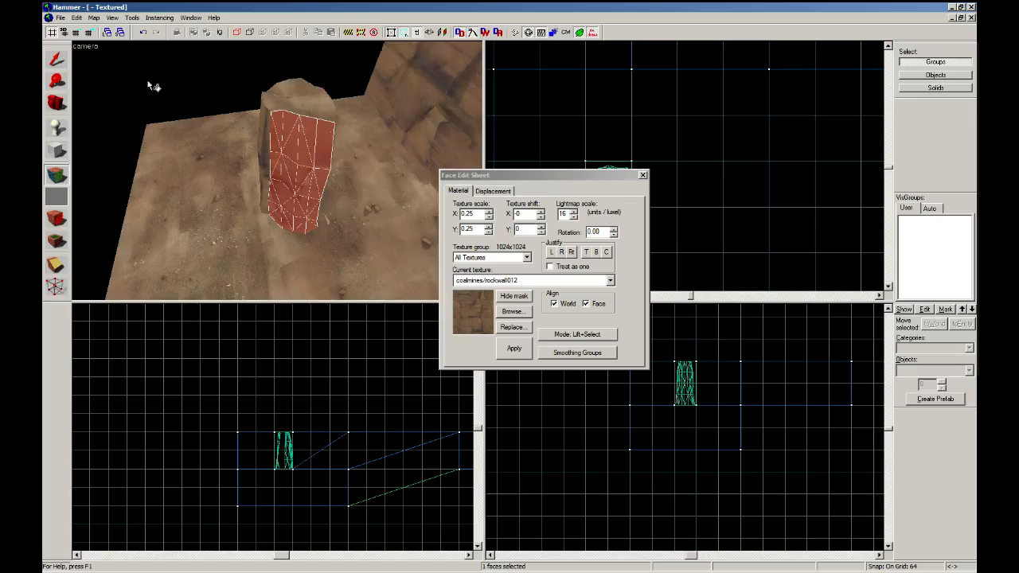
# Examine the rockwall012 texture's shift and alignment on the column's neighbouring side faces from several angles.
pyautogui.press('z')
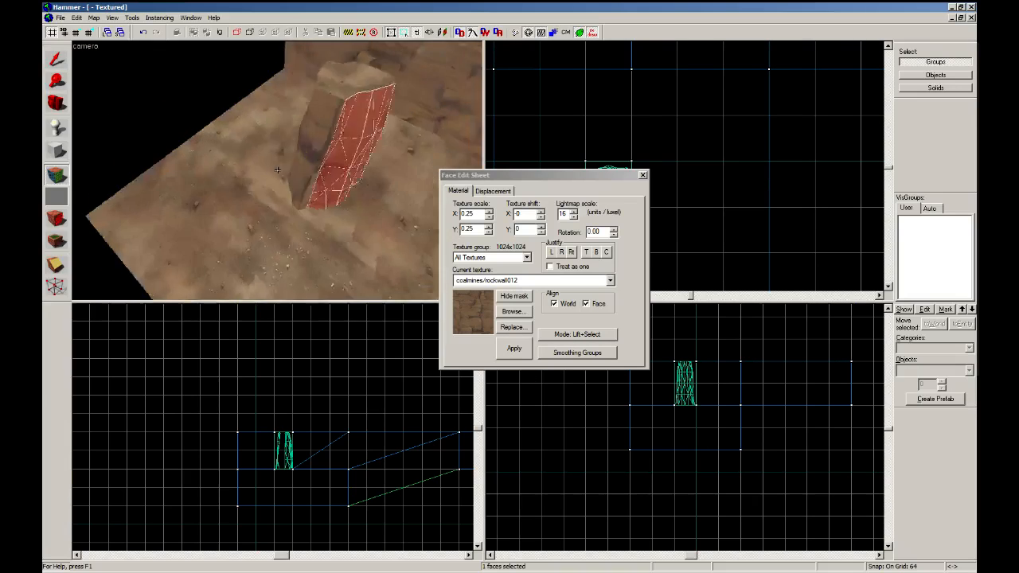
pyautogui.press('z')
pyautogui.click(286, 172)
pyautogui.click(298, 185)
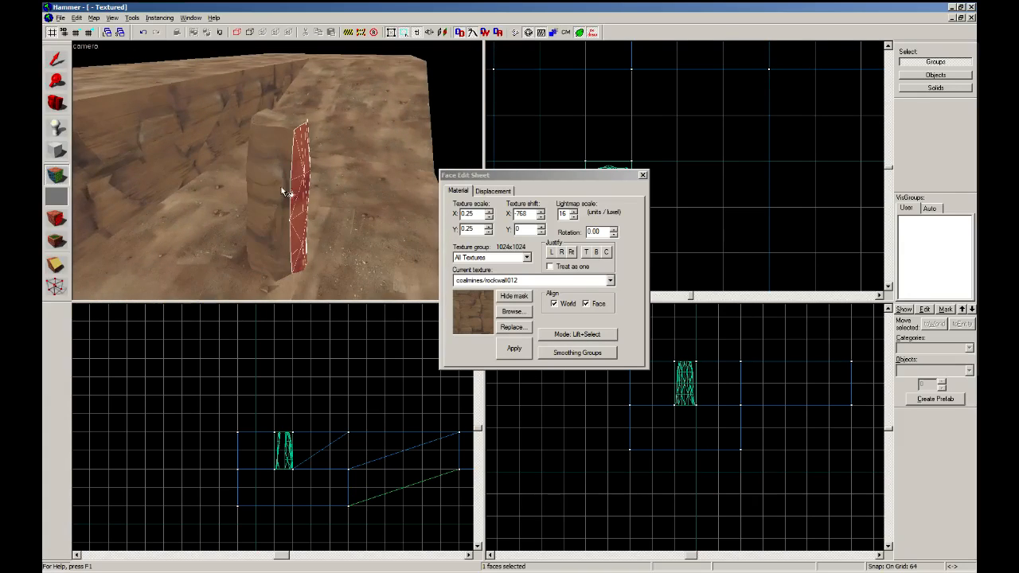
pyautogui.press('z')
pyautogui.press('z')
pyautogui.click(284, 190)
pyautogui.press('z')
pyautogui.press('a')
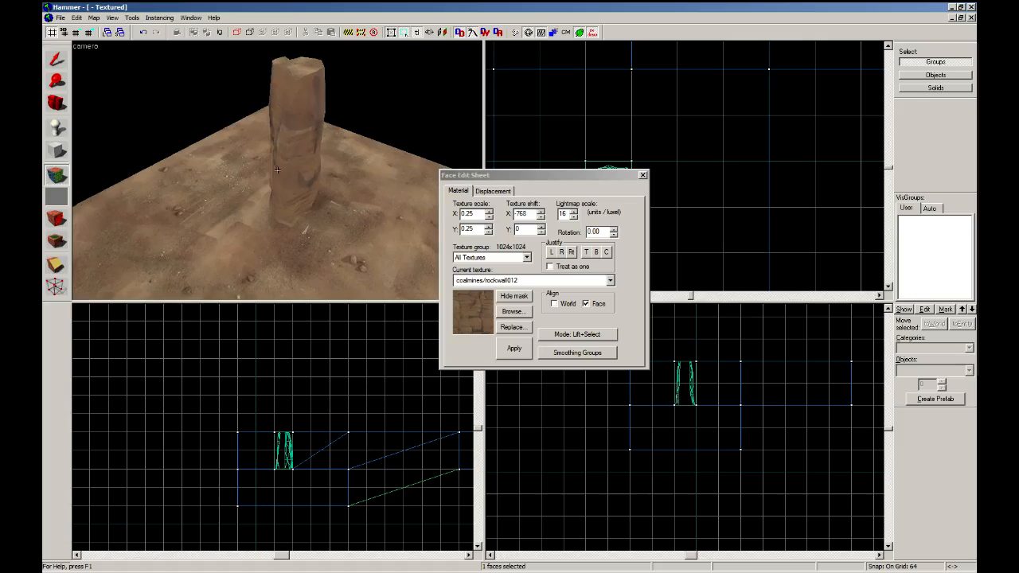
pyautogui.press('z')
pyautogui.press('a')
pyautogui.press('z')
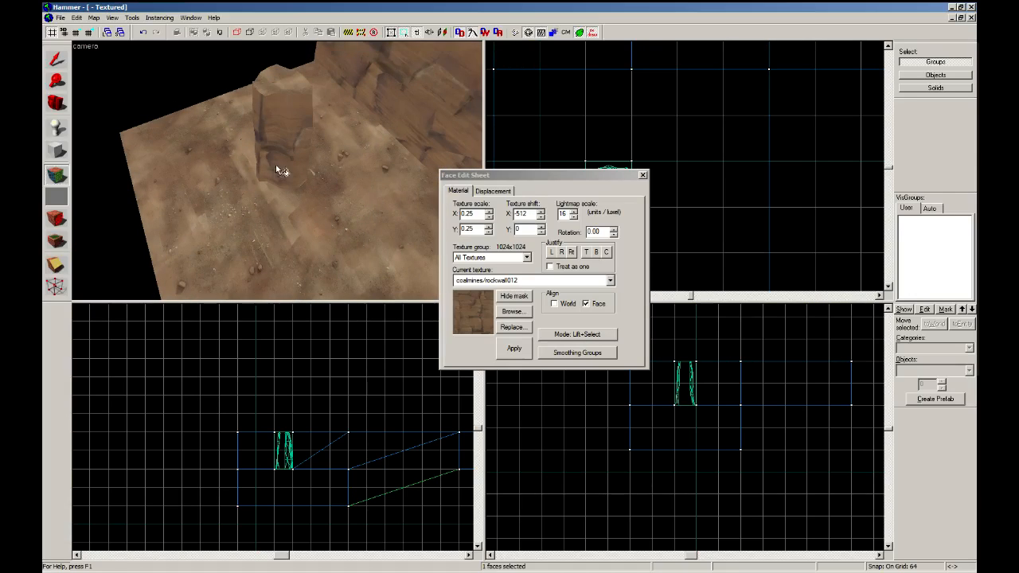
# Select the whole column and reshape its side along the X-axis with spatial paint geometry, flaring the base outward.
pyautogui.click(63, 61)
pyautogui.click(291, 125)
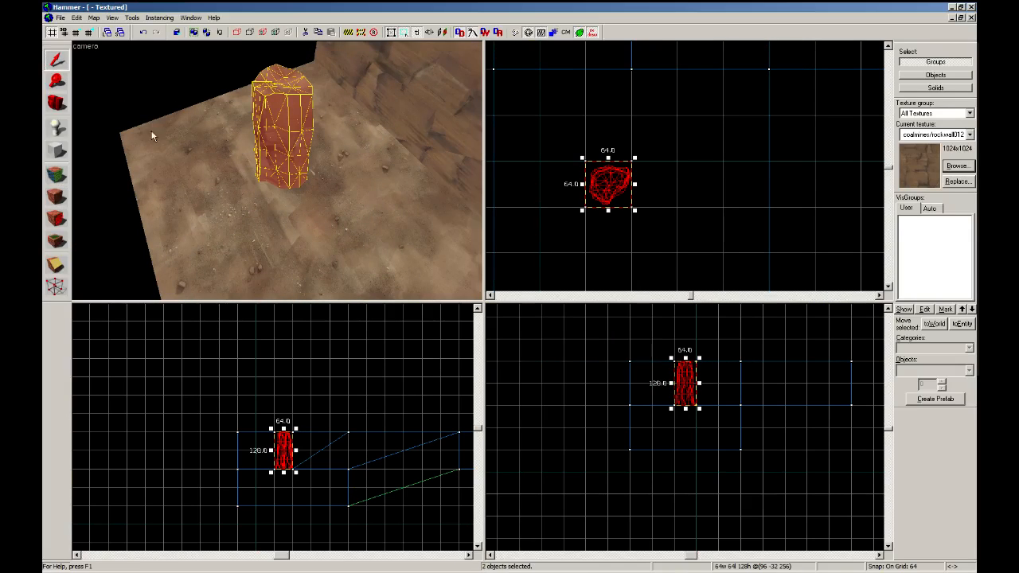
pyautogui.click(56, 173)
pyautogui.click(489, 191)
pyautogui.click(501, 221)
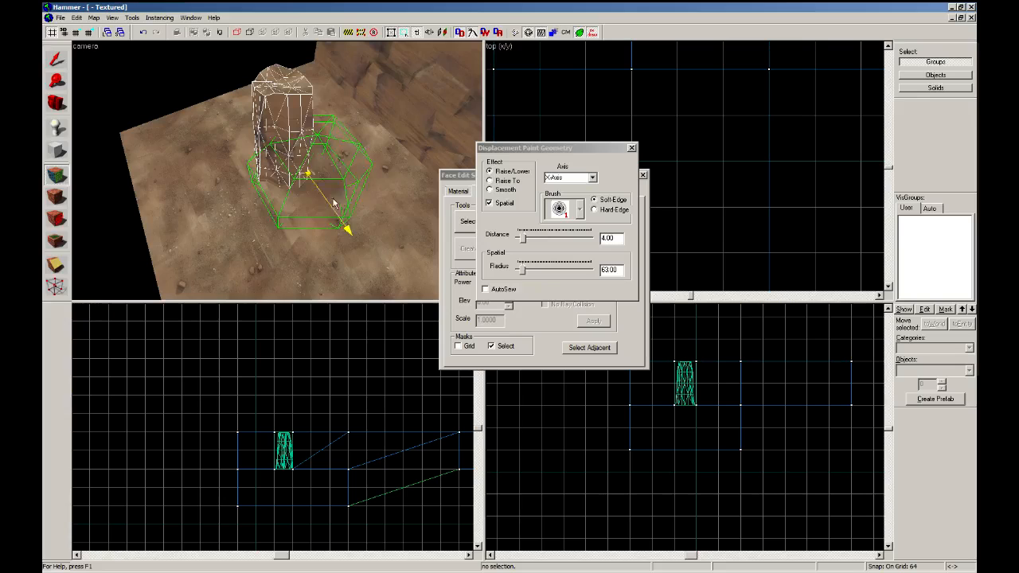
pyautogui.moveTo(312, 191); pyautogui.dragTo(305, 131)
pyautogui.press('z')
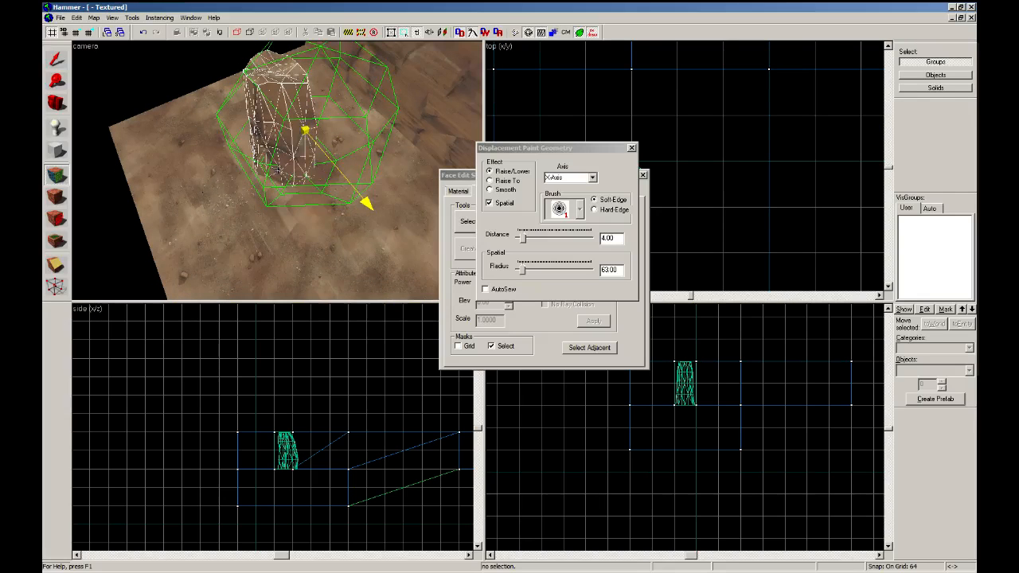
pyautogui.press('z')
pyautogui.moveTo(295, 195); pyautogui.dragTo(300, 175)
pyautogui.moveTo(301, 151); pyautogui.dragTo(310, 155, button='right')
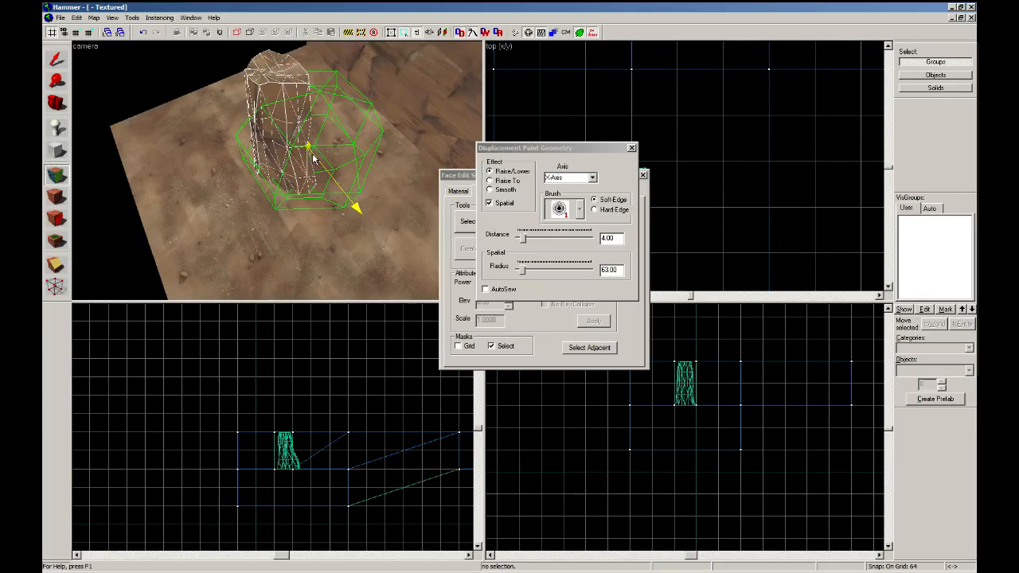
# Push the rock pillar's base outward along the X-axis with the displacement geometry brush.
pyautogui.press('z')
pyautogui.press('a')
pyautogui.press('z')
pyautogui.rightClick(286, 171)
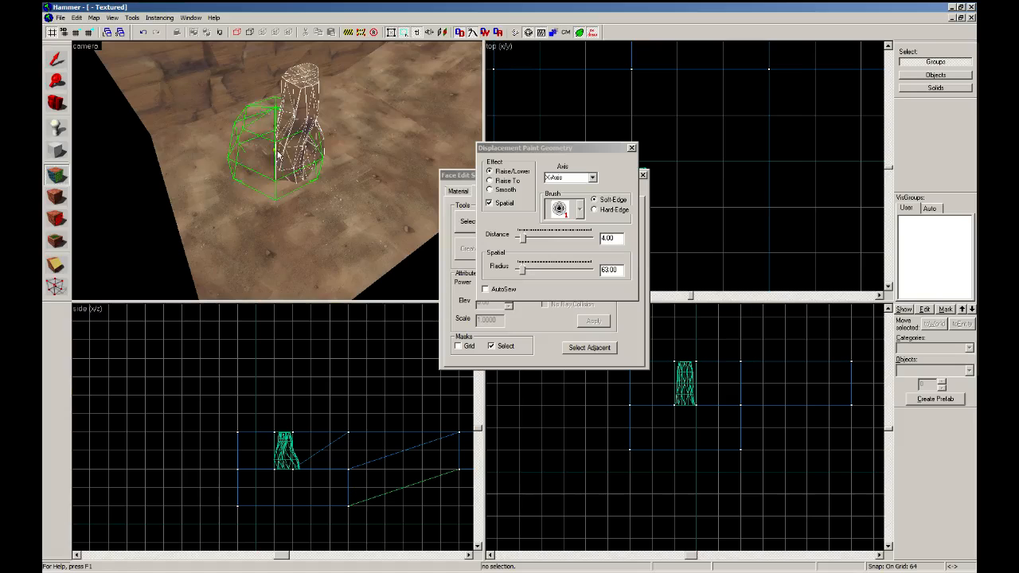
pyautogui.rightClick(287, 152)
pyautogui.rightClick(291, 148)
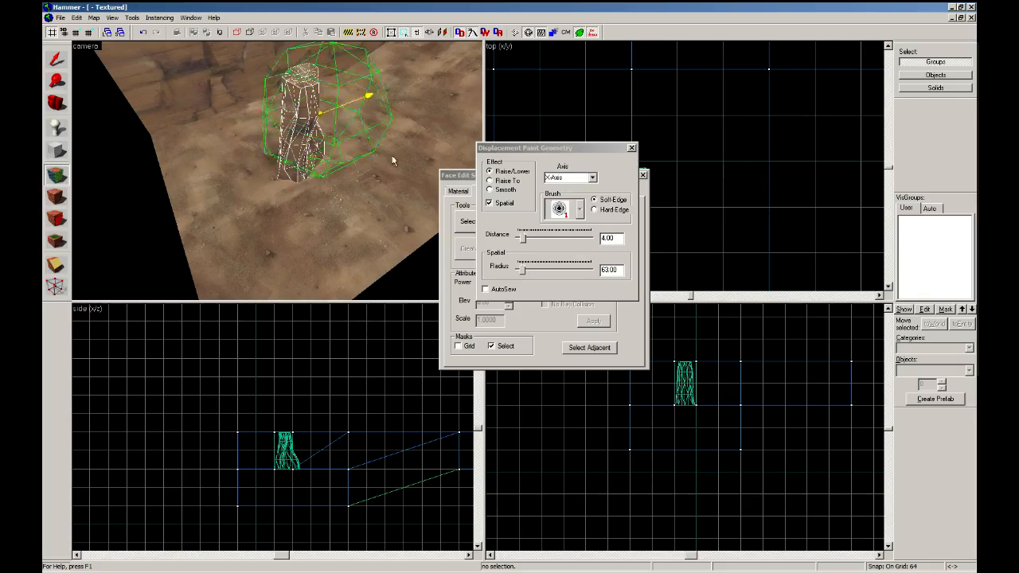
# Set the paint axis to Y-axis and lower one side of the pillar's base so it bulges outward.
pyautogui.click(593, 177)
pyautogui.click(566, 197)
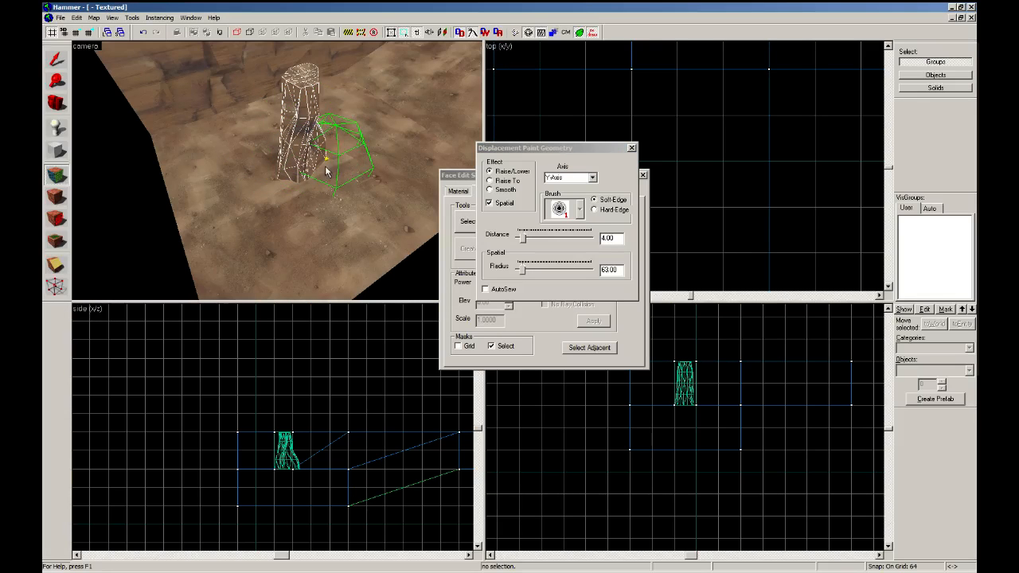
pyautogui.rightClick(298, 165)
pyautogui.rightClick(296, 141)
# Raise the opposite side of the pillar's base along the Y-axis to flare it outward.
pyautogui.press('z')
pyautogui.press('w')
pyautogui.press('a')
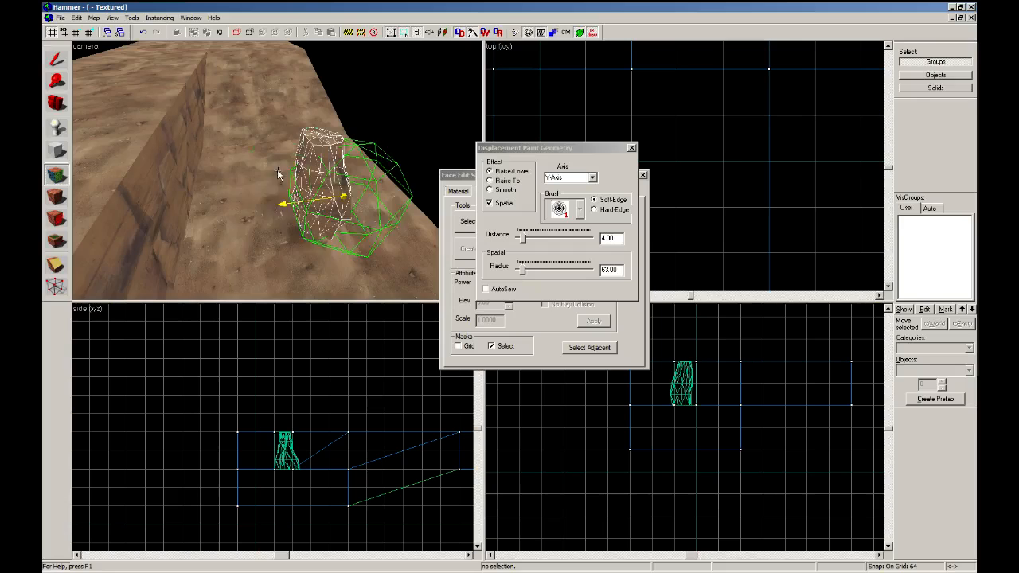
pyautogui.click(288, 218)
pyautogui.click(296, 182)
# Push out the pillar's top rim along the Y-axis, and also along the X-axis.
pyautogui.press('z')
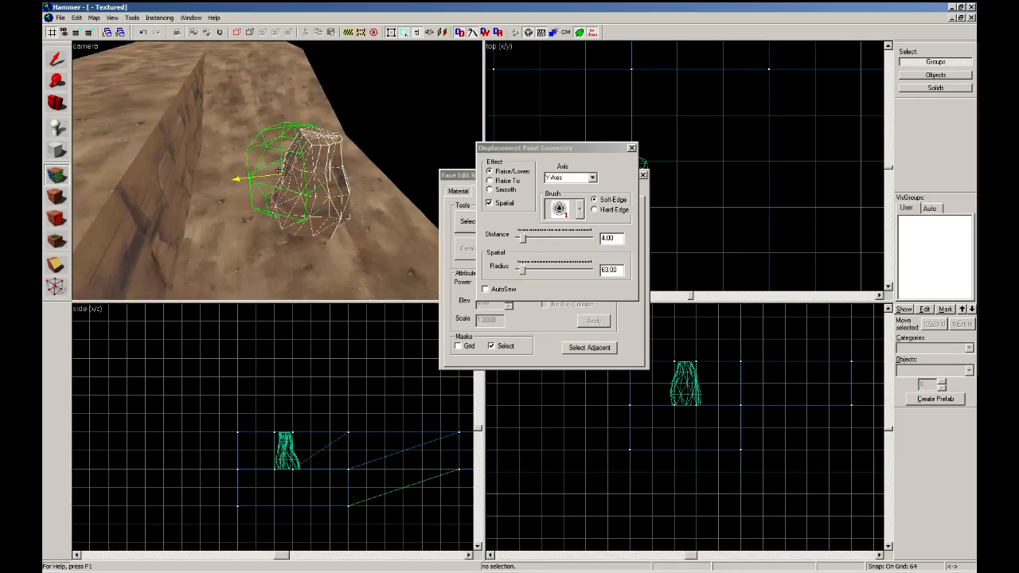
pyautogui.press('d')
pyautogui.press('z')
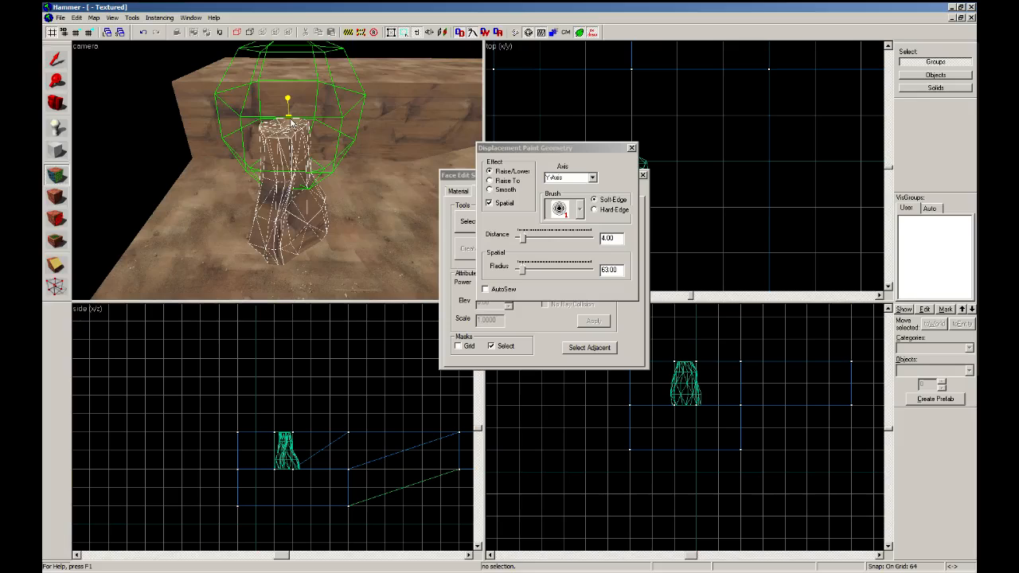
pyautogui.click(290, 119)
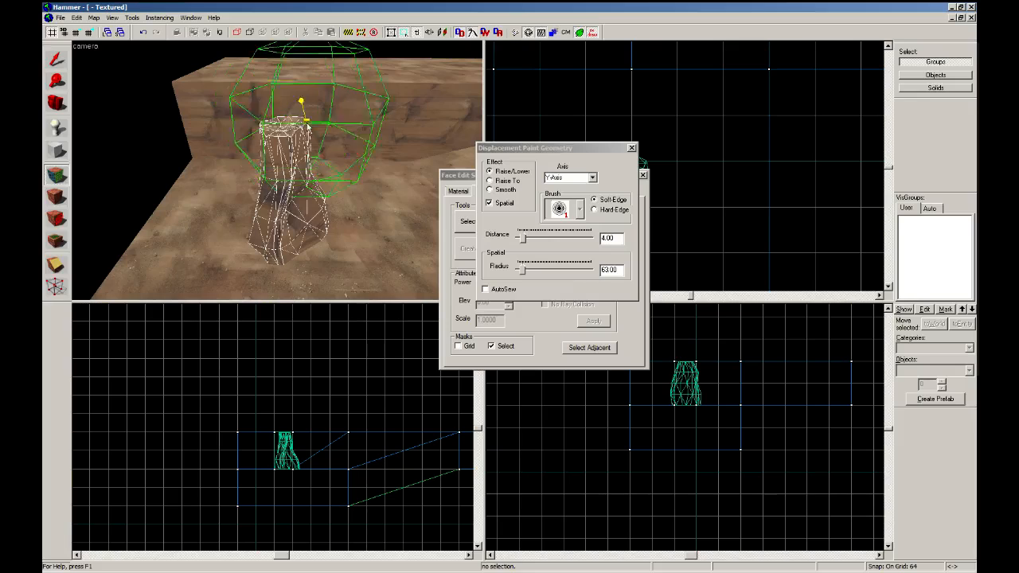
pyautogui.click(613, 200)
pyautogui.click(554, 188)
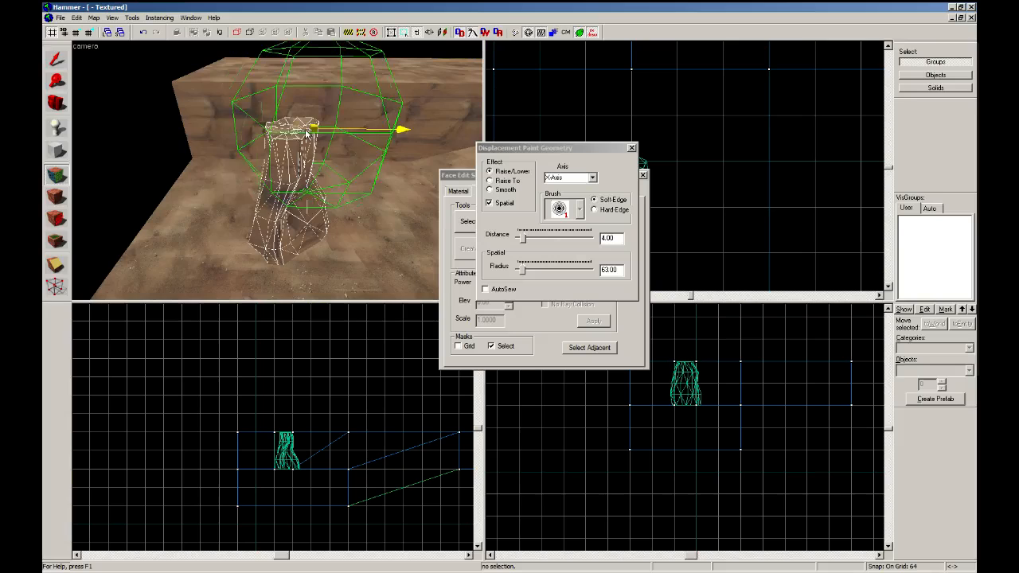
# Set the spatial brush radius to 32, refine the pillar's middle and base along the X-axis, and leave displacement editing.
pyautogui.moveTo(522, 271); pyautogui.dragTo(520, 270)
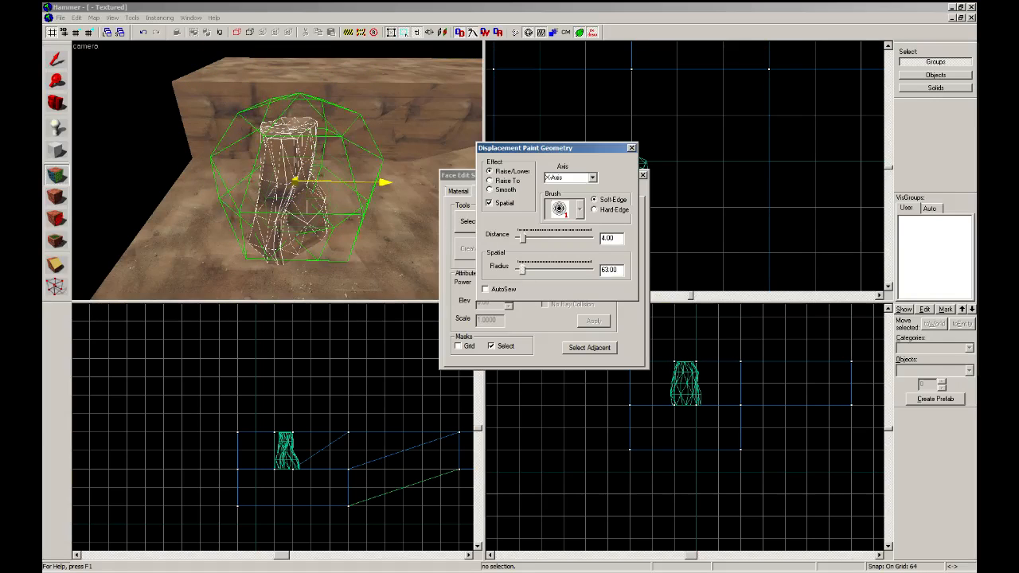
pyautogui.press('z')
pyautogui.press('w')
pyautogui.press('z')
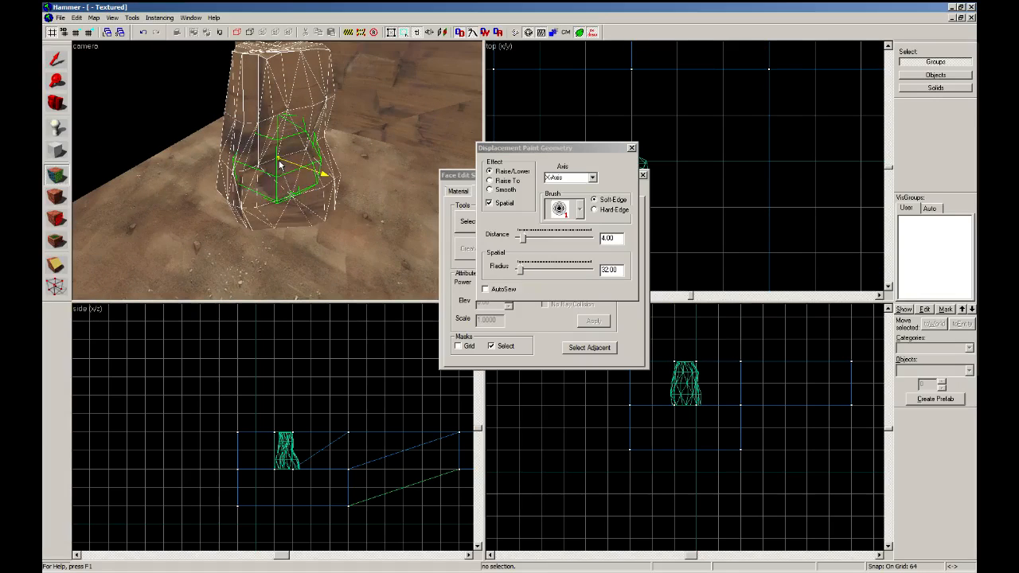
pyautogui.press('z')
pyautogui.press('a')
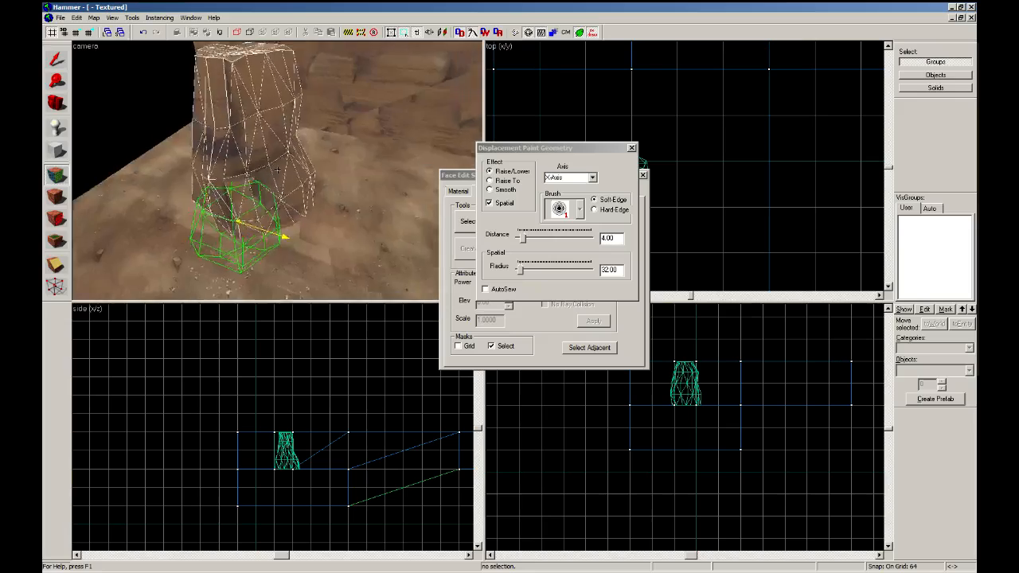
pyautogui.press('z')
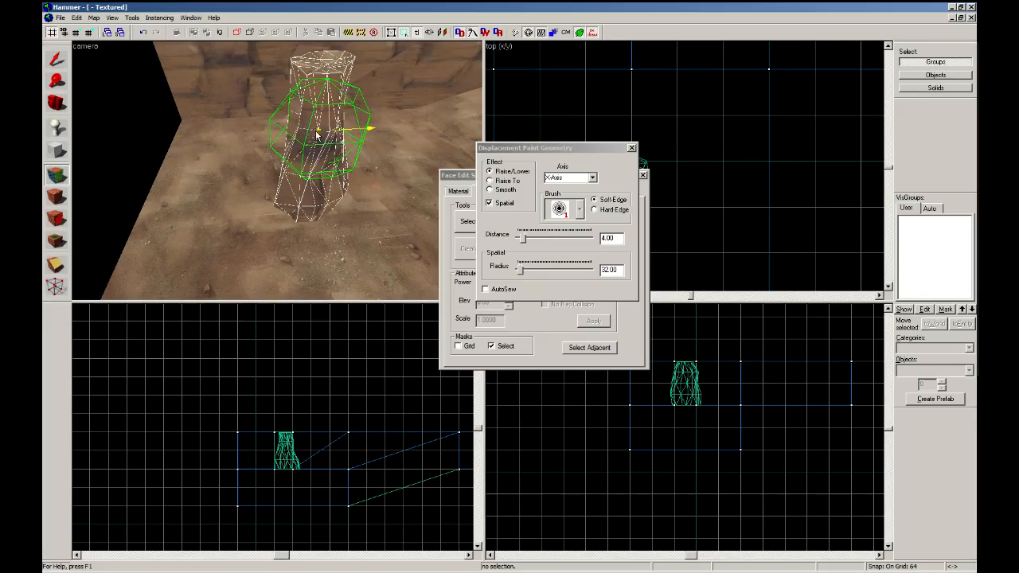
pyautogui.moveTo(317, 135); pyautogui.dragTo(320, 137)
pyautogui.press('z')
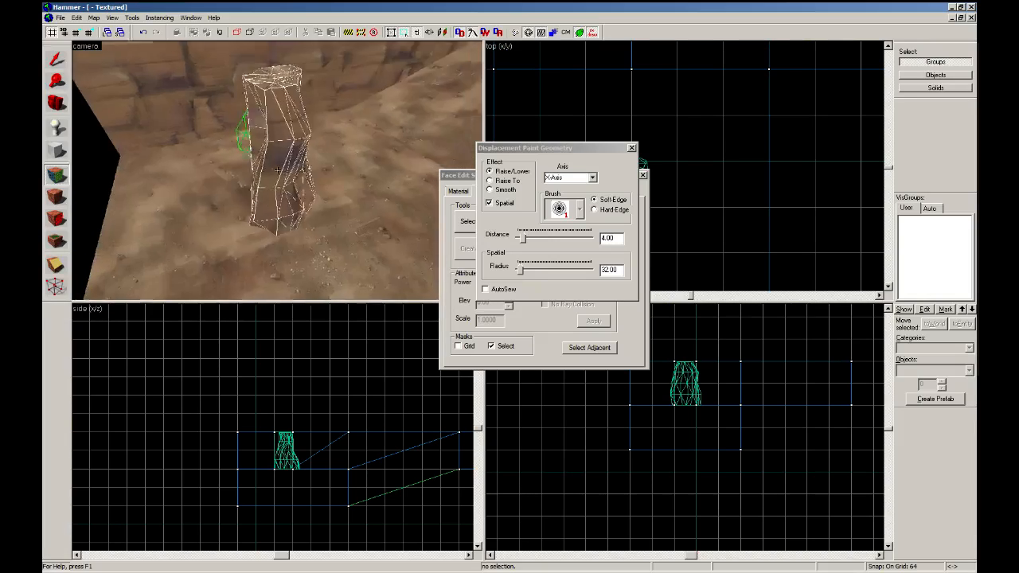
pyautogui.press('w')
pyautogui.press('s')
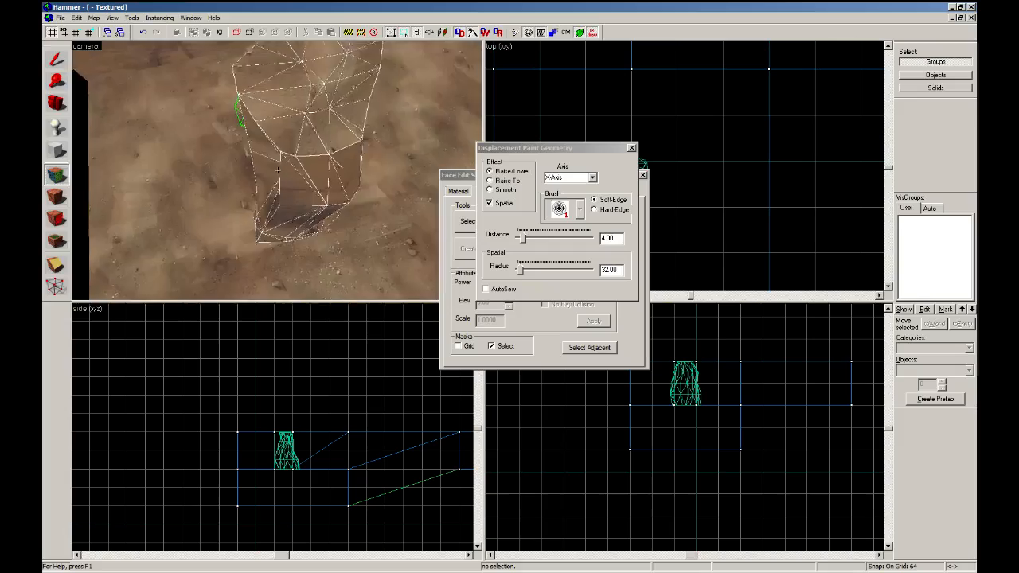
pyautogui.press('z')
pyautogui.click(55, 59)
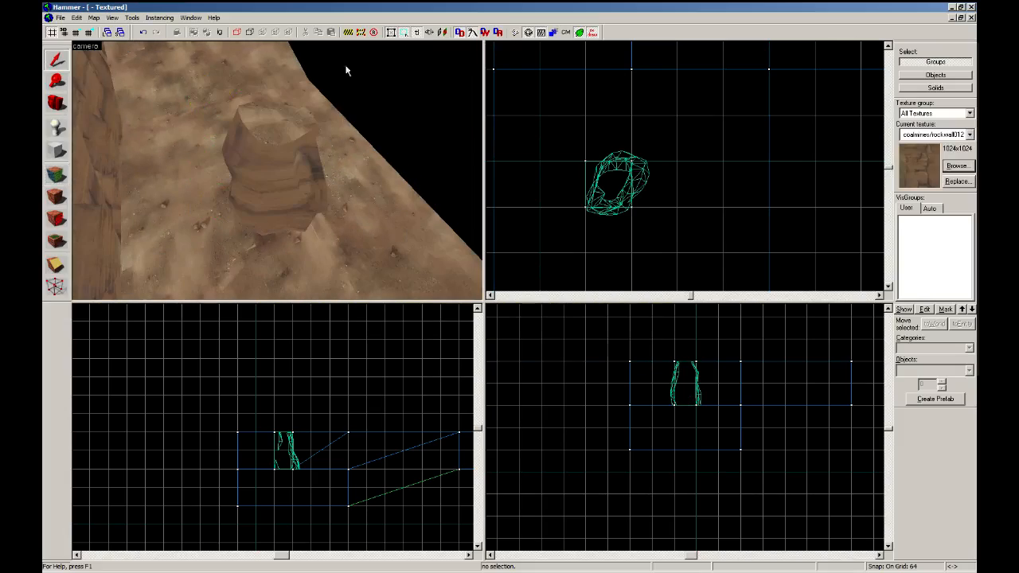
# Turn on the walkable-surface mask for displacements and examine the pillar and cliff wall from several sides.
pyautogui.click(483, 32)
pyautogui.press('z')
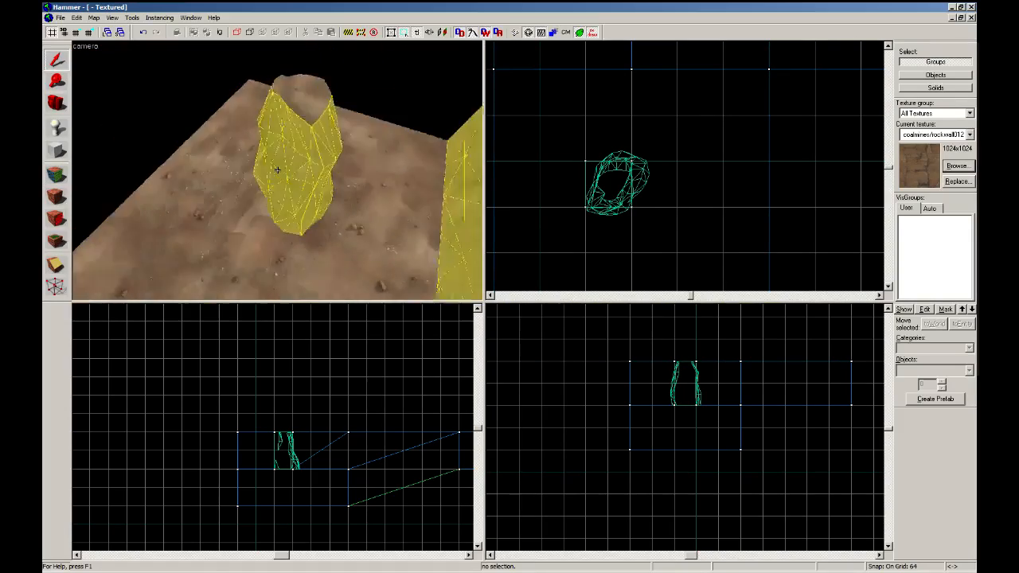
pyautogui.press('w')
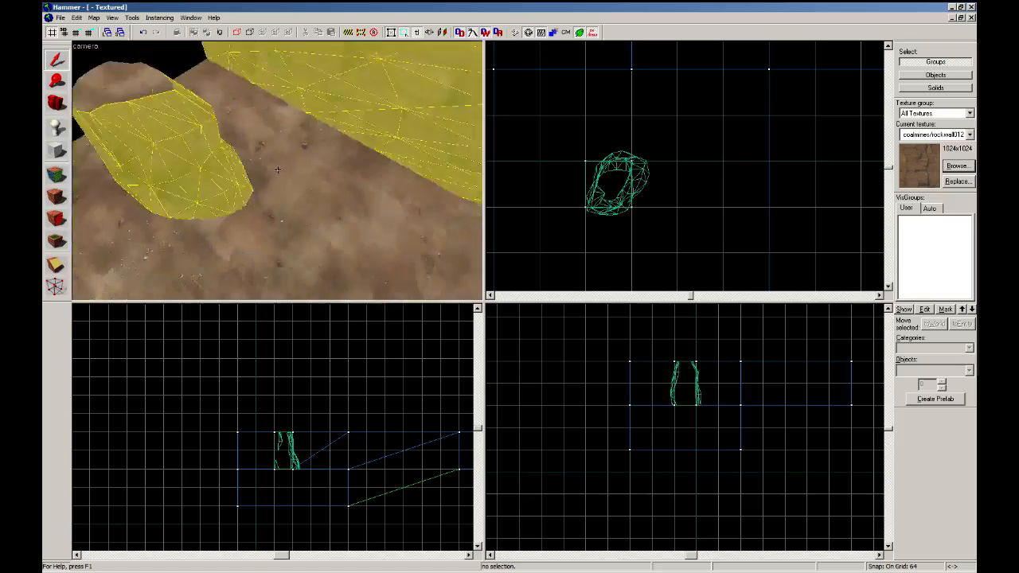
pyautogui.press('s')
pyautogui.press('w')
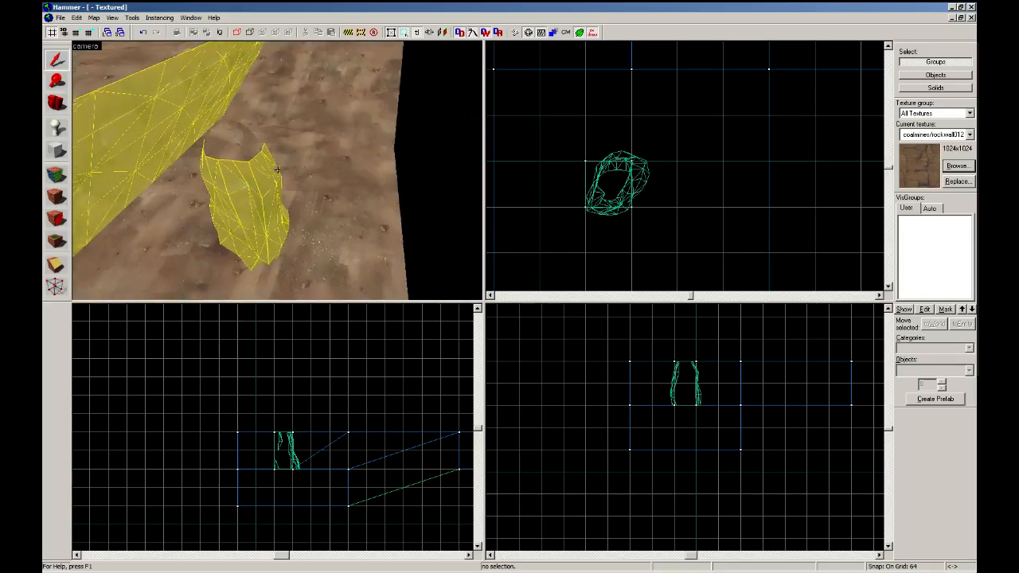
pyautogui.press('w')
pyautogui.press('s')
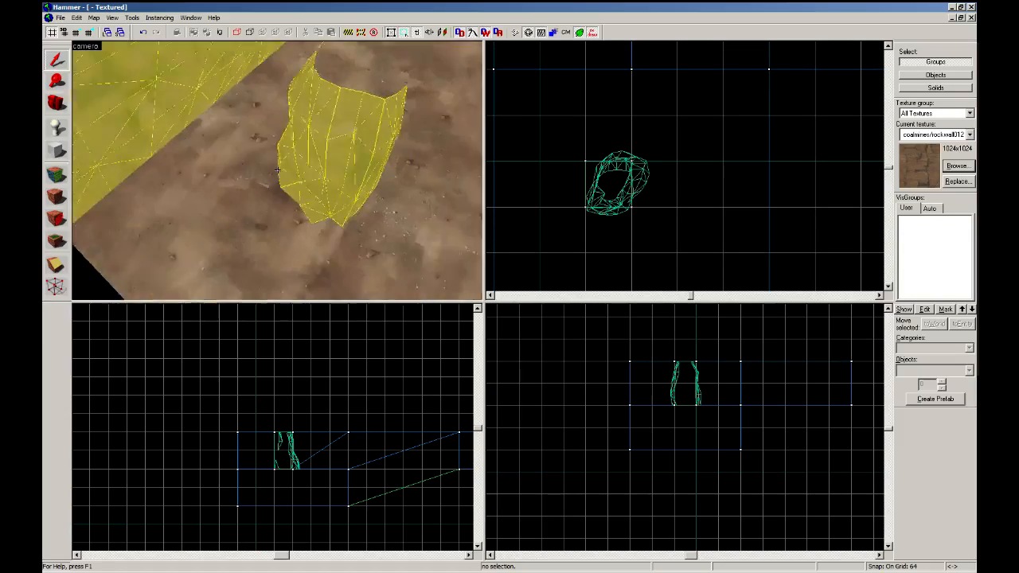
pyautogui.press('s')
pyautogui.press('z')
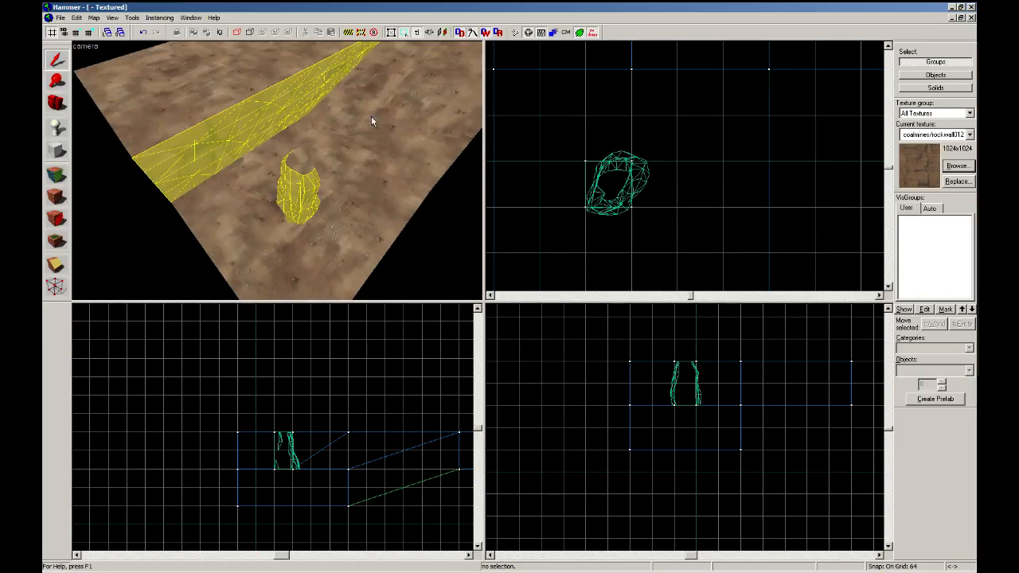
# Switch off the displaced surfaces in the camera view and examine the plain blocks beneath the pillar and cliff.
pyautogui.click(472, 32)
pyautogui.click(471, 34)
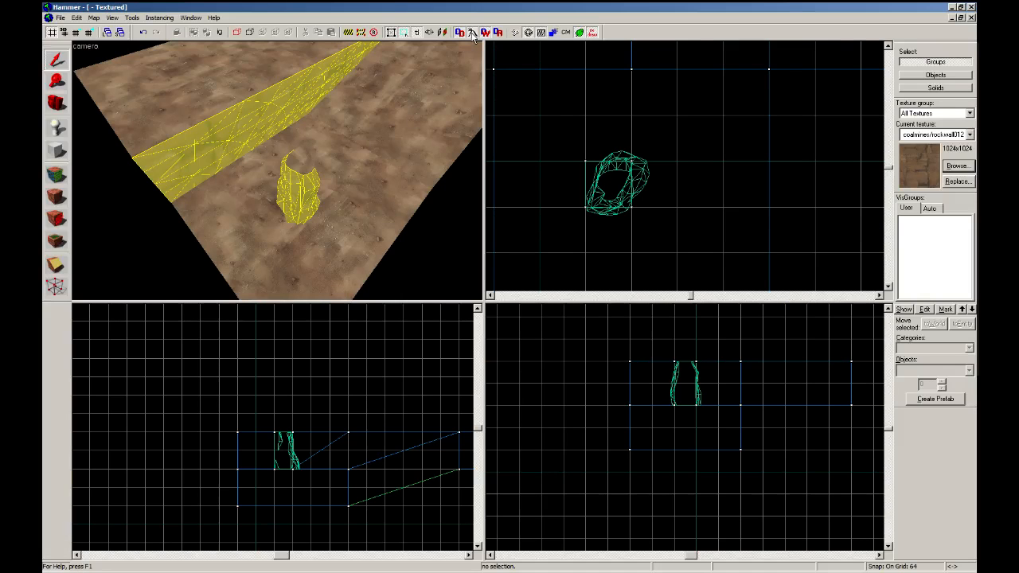
pyautogui.click(472, 32)
pyautogui.press('w')
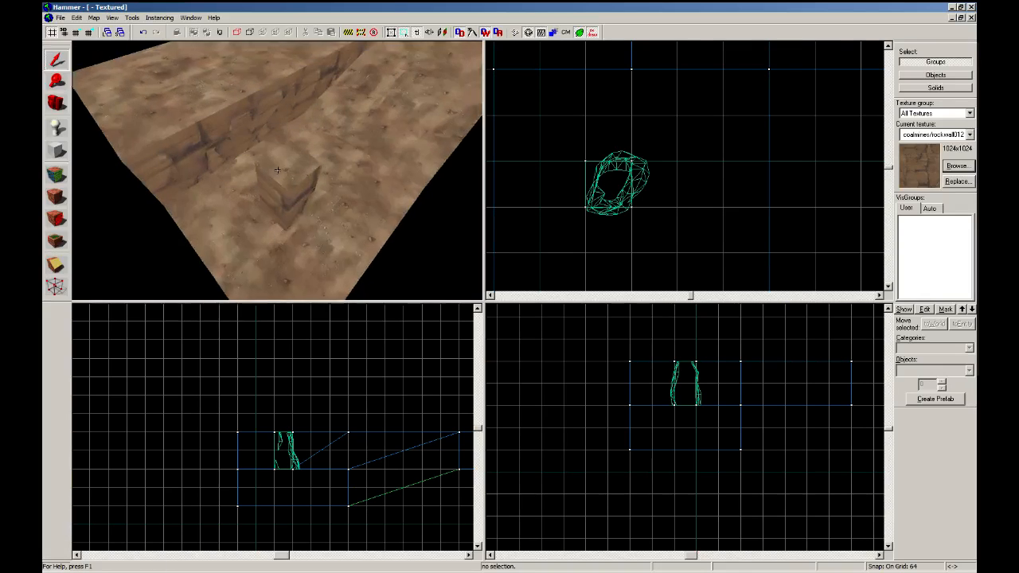
pyautogui.click(287, 162)
pyautogui.click(516, 48)
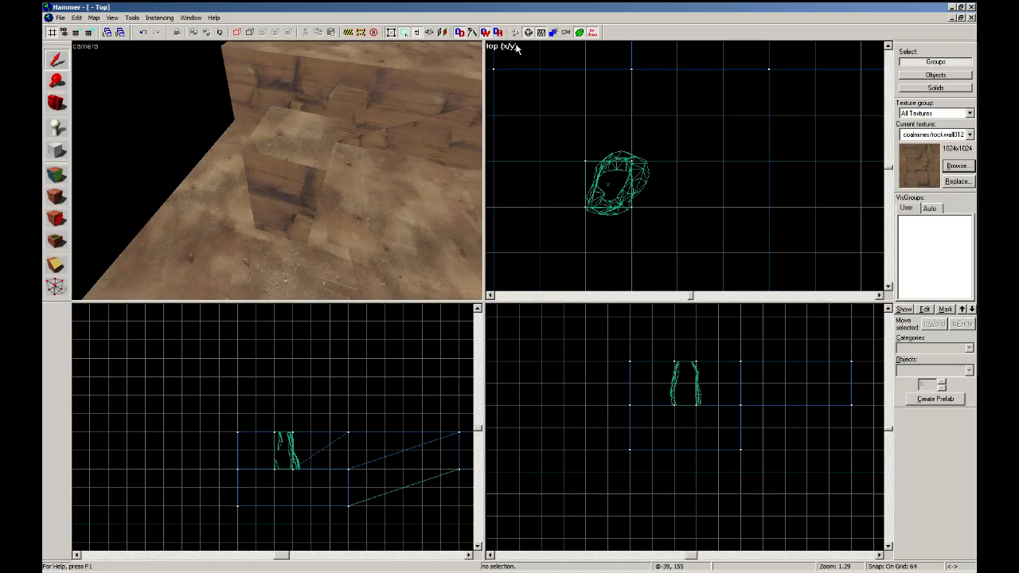
# Restore the displaced surfaces in the camera view and turn off the walkable-surface mask.
pyautogui.click(471, 33)
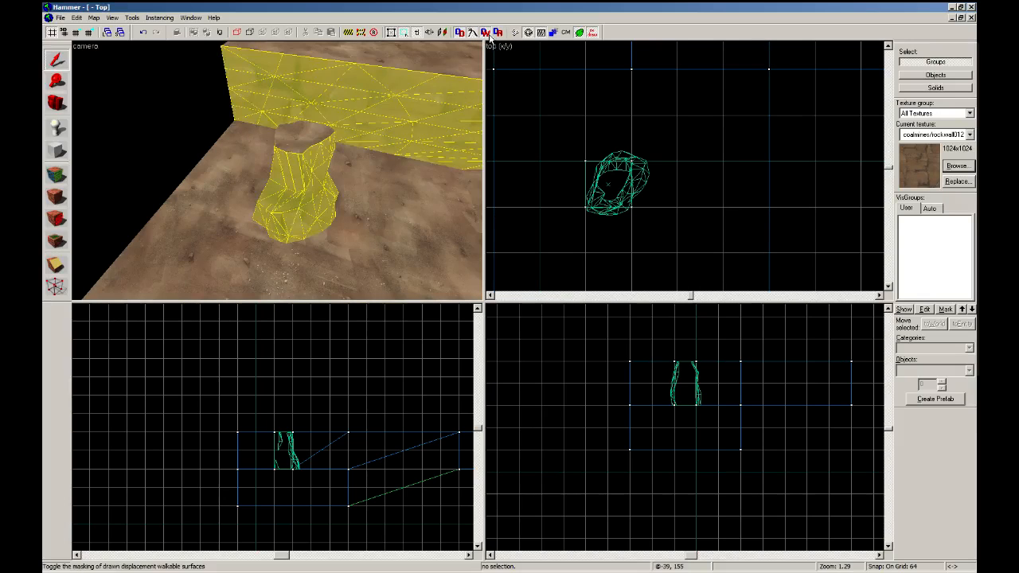
pyautogui.click(486, 33)
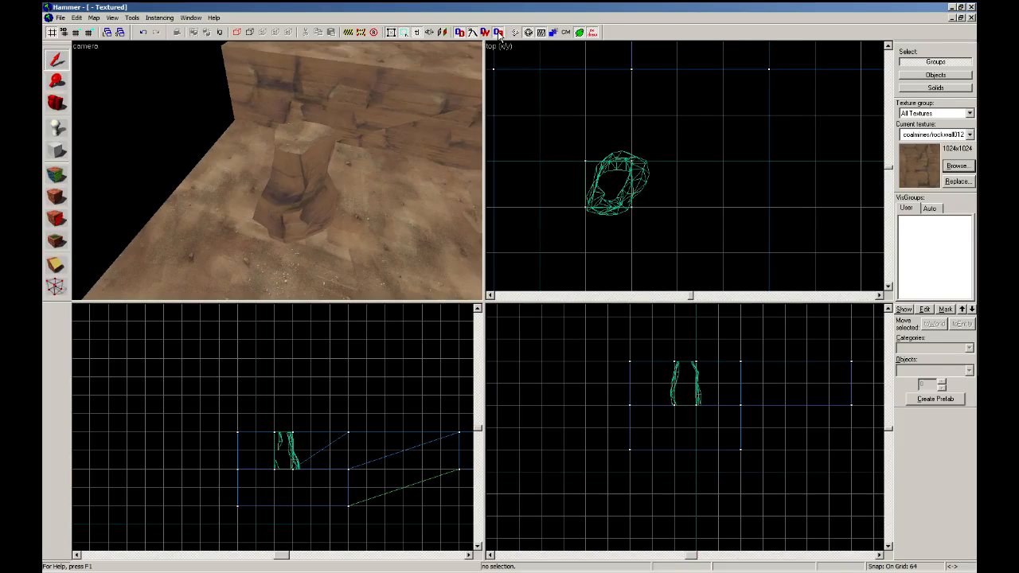
pyautogui.press('z')
pyautogui.press('w')
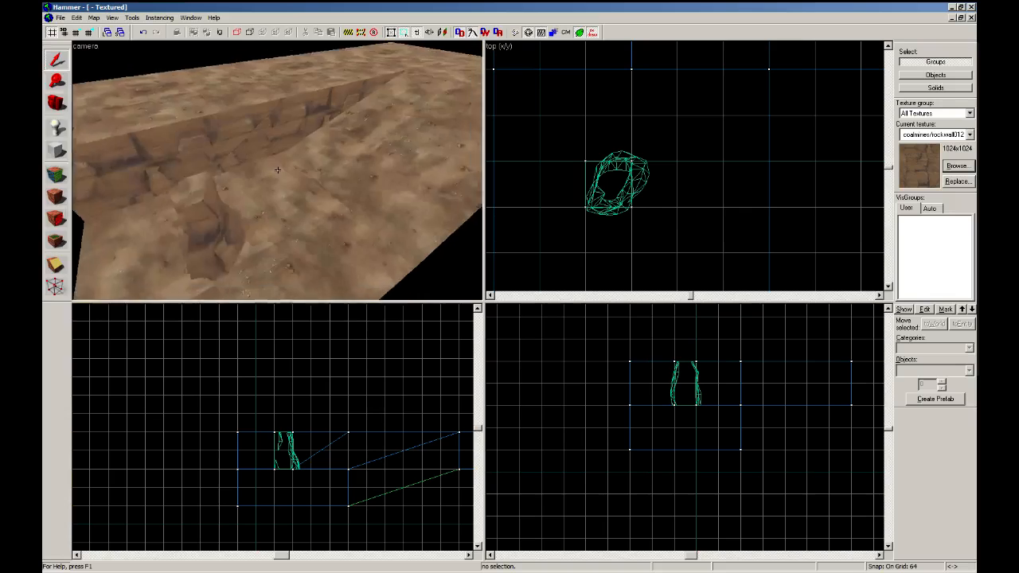
pyautogui.press('s')
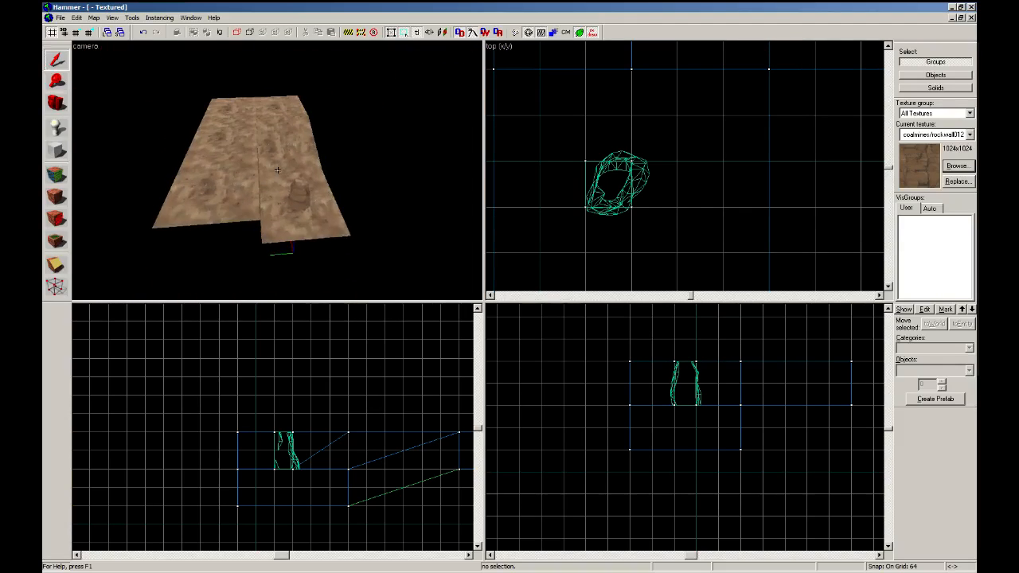
# Create a 256 × 256 × 192 block behind the cliff, with its bottom level with the cliff top.
pyautogui.press('z')
pyautogui.click(243, 195)
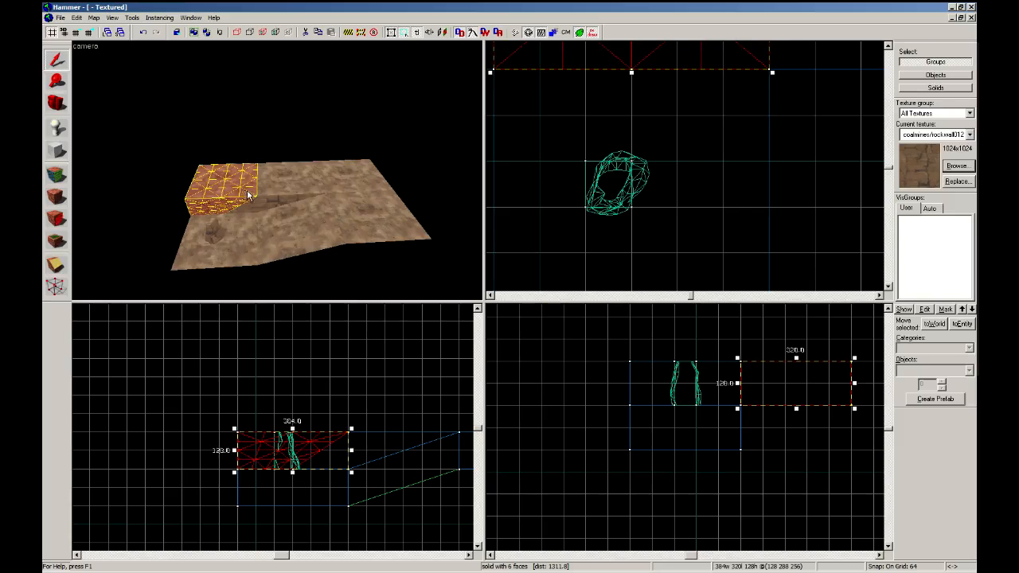
pyautogui.click(315, 190)
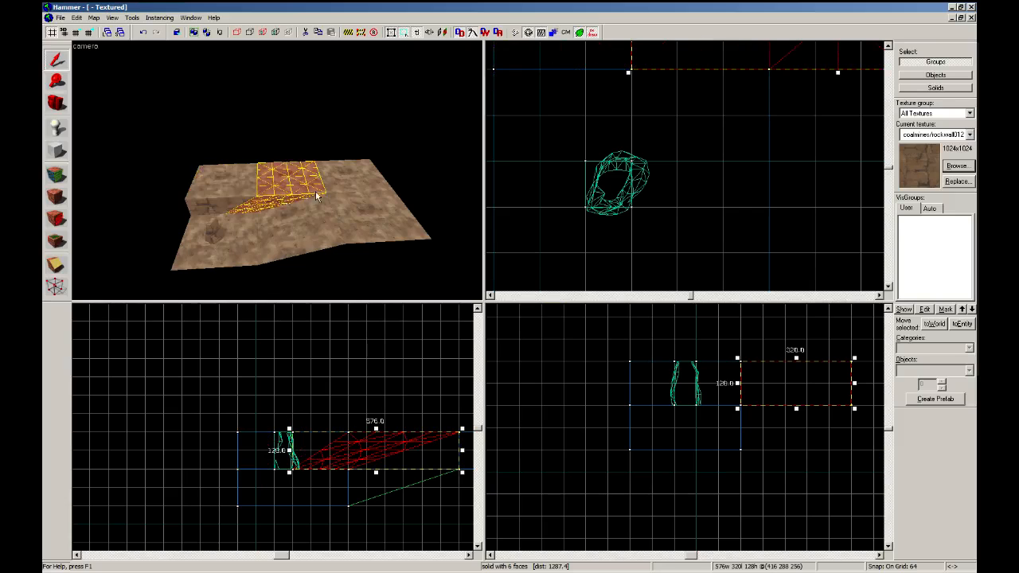
pyautogui.click(58, 173)
pyautogui.click(56, 150)
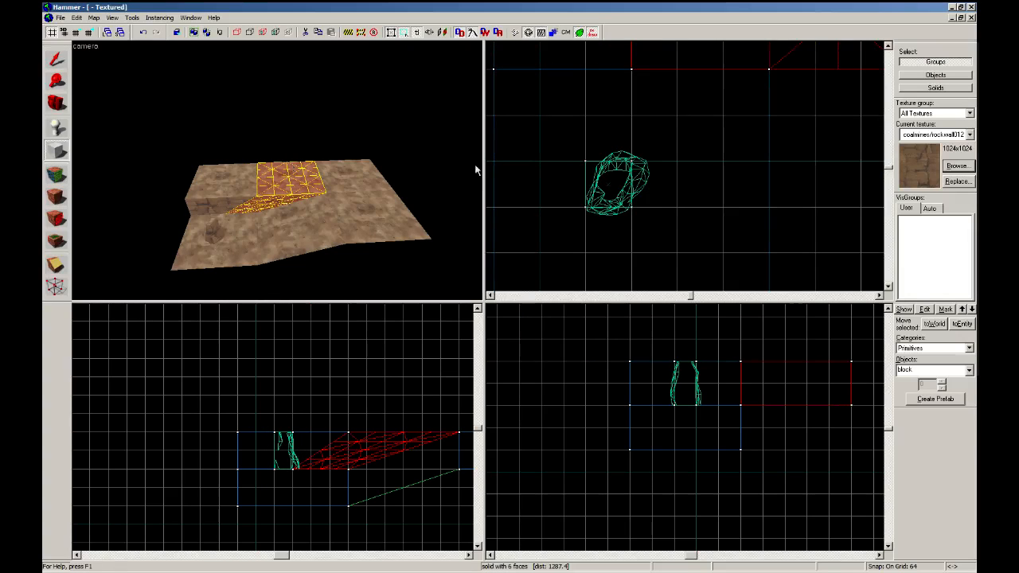
pyautogui.scroll(-2, 629, 252)
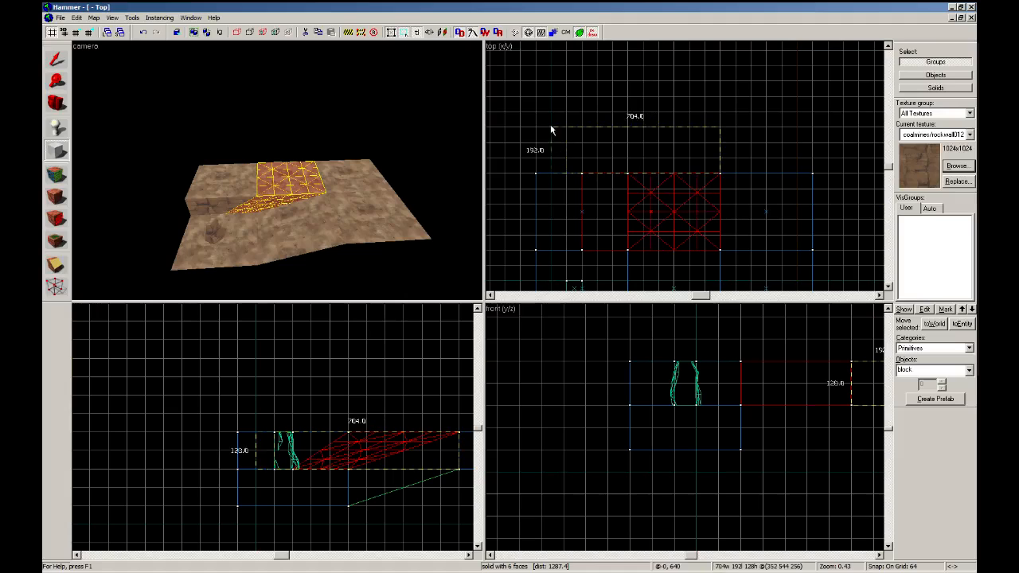
pyautogui.moveTo(287, 435); pyautogui.dragTo(300, 401)
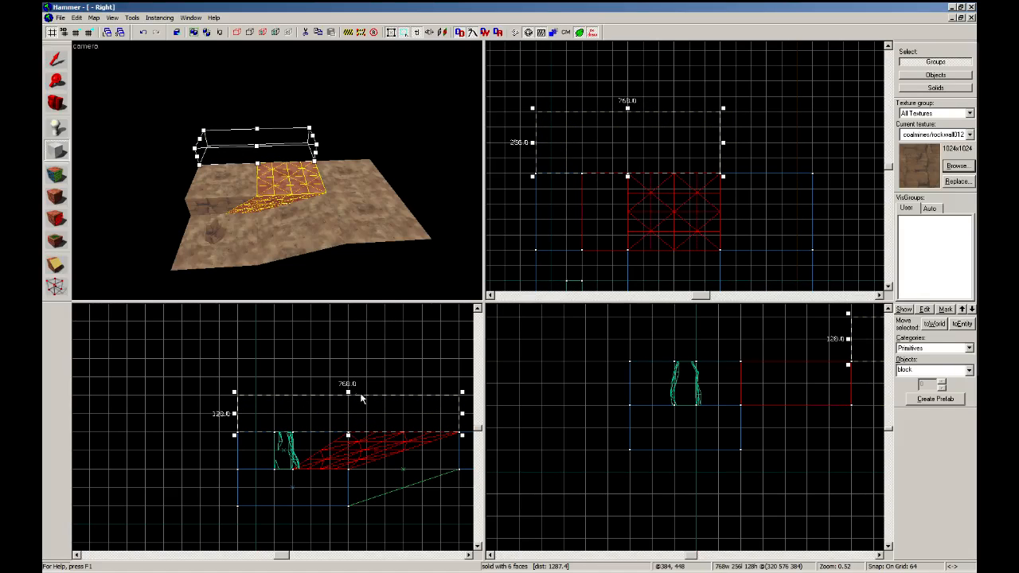
pyautogui.moveTo(232, 390); pyautogui.dragTo(389, 366)
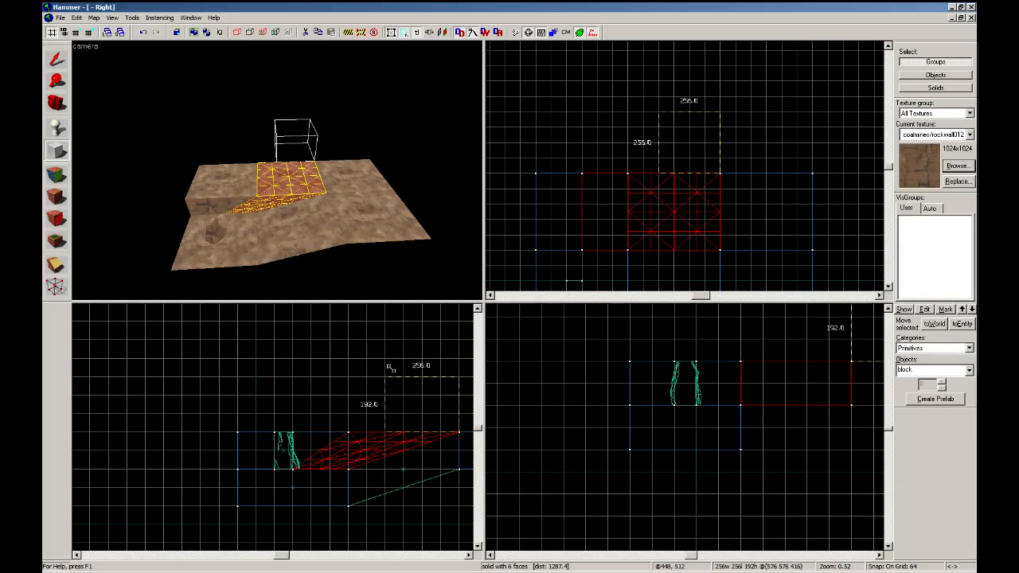
pyautogui.press('Return')
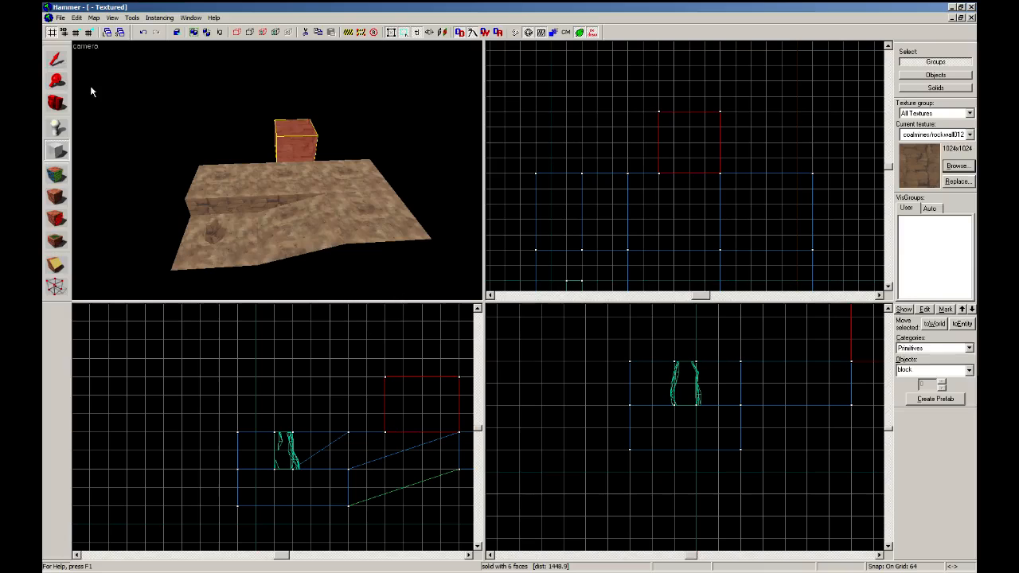
# Duplicate the block behind the cliff to form an arch with two legs and three blocks across the top.
pyautogui.hotkey('shift', 's')
pyautogui.moveTo(425, 405)
pyautogui.keyDown('shift'); pyautogui.mouseDown()
pyautogui.moveTo(278, 404)
pyautogui.moveTo(355, 355)
pyautogui.moveTo(268, 352)
pyautogui.moveTo(433, 349)
pyautogui.mouseUp(); pyautogui.keyUp('shift')
# Create displacements on all front faces of the arch and the inner faces of its opening.
pyautogui.click(56, 174)
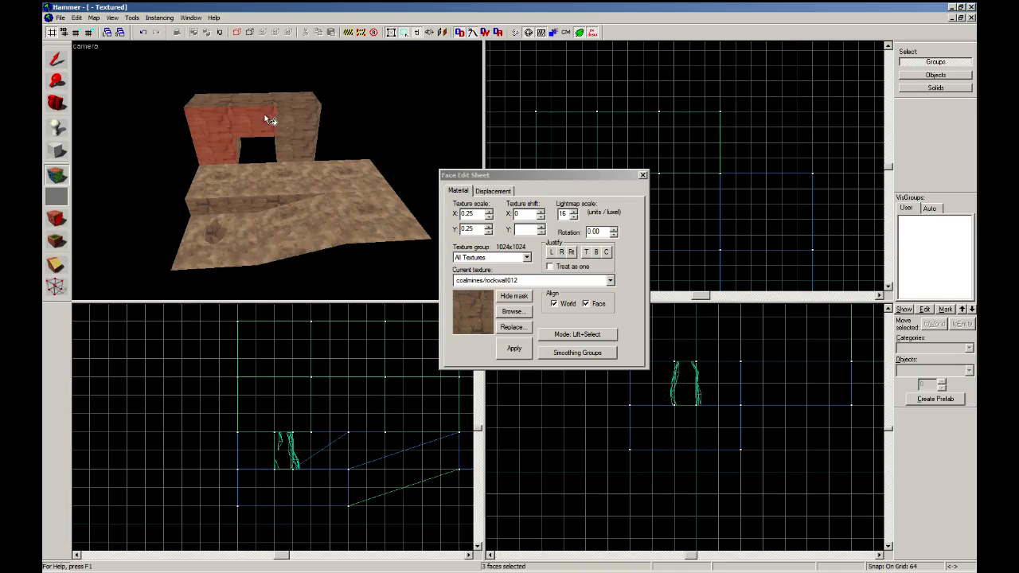
pyautogui.keyDown('ctrl'); pyautogui.click(227, 103); pyautogui.keyUp('ctrl')
pyautogui.press('z')
pyautogui.press('w')
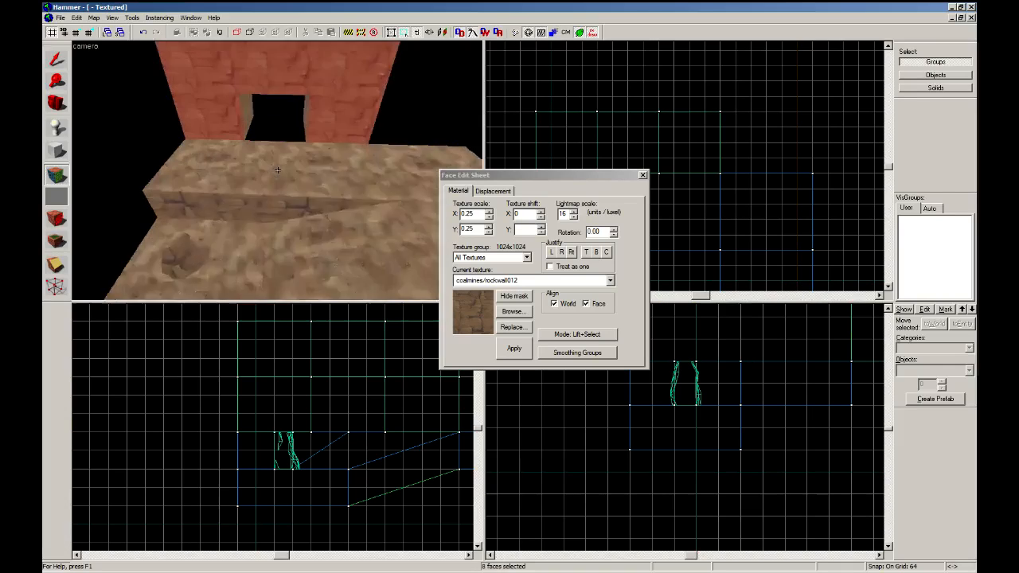
pyautogui.press('z')
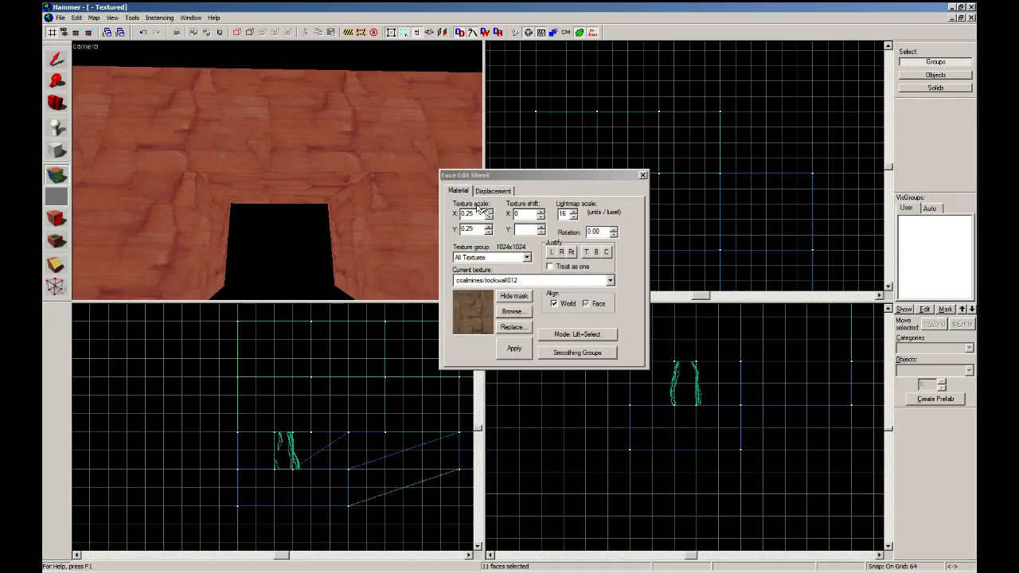
pyautogui.click(493, 190)
pyautogui.click(468, 248)
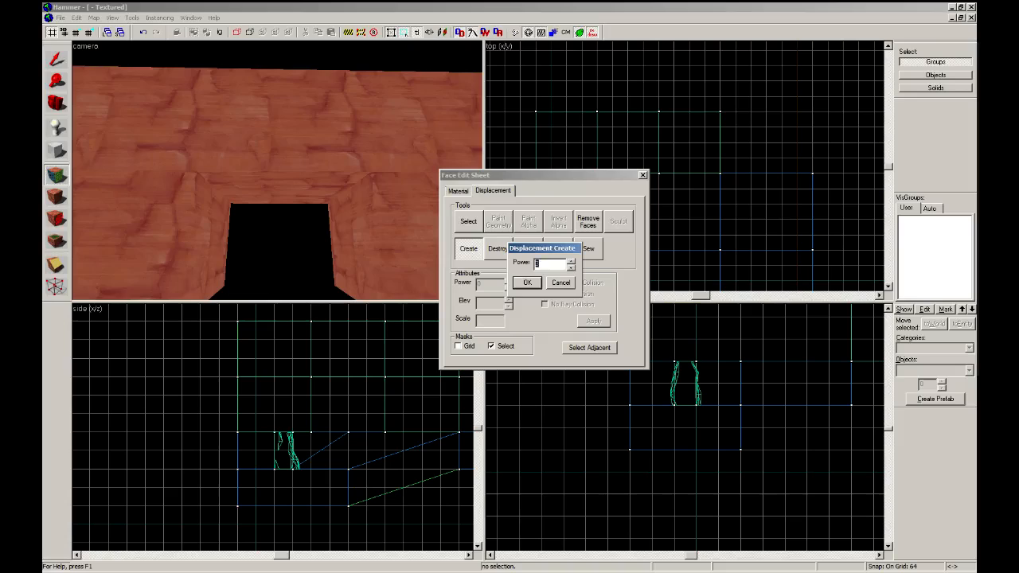
pyautogui.write('2')
pyautogui.press('Return')
# Examine the missing floor inside the arch opening and the two cliff-top blocks in front of it.
pyautogui.press('z')
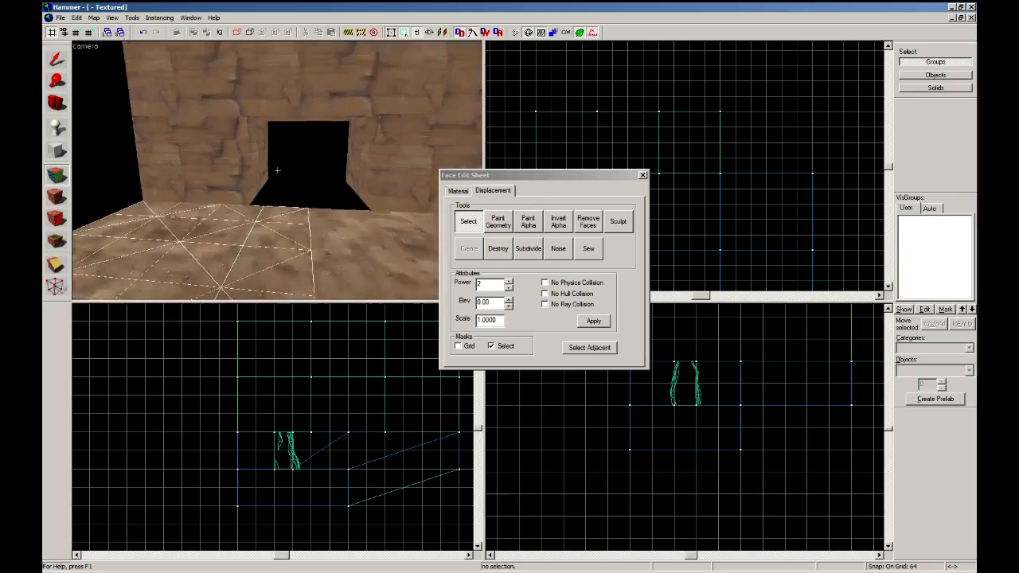
pyautogui.press('w')
pyautogui.click(56, 61)
pyautogui.press('w')
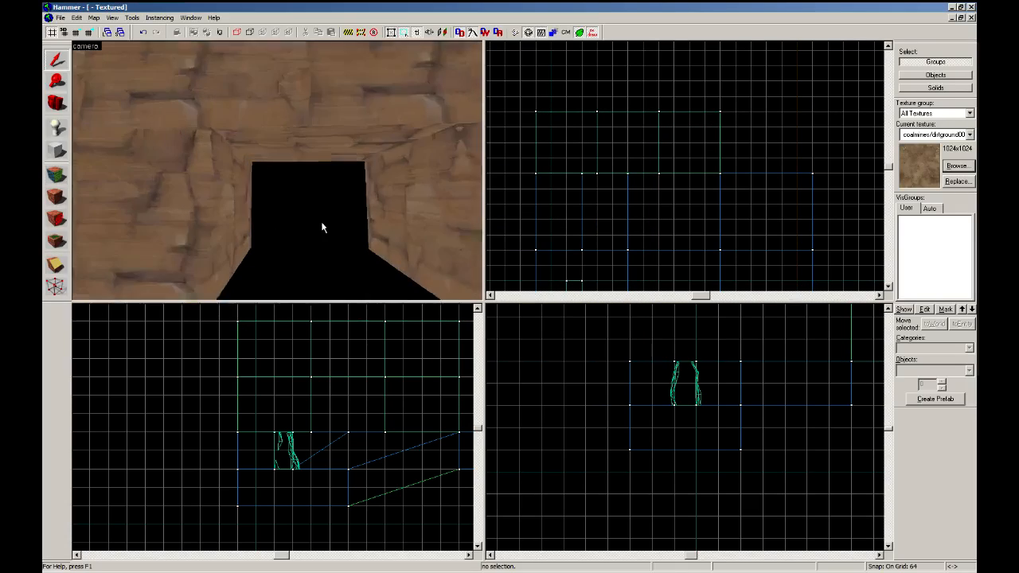
pyautogui.press('z')
pyautogui.press('z')
pyautogui.click(266, 148)
pyautogui.click(363, 144)
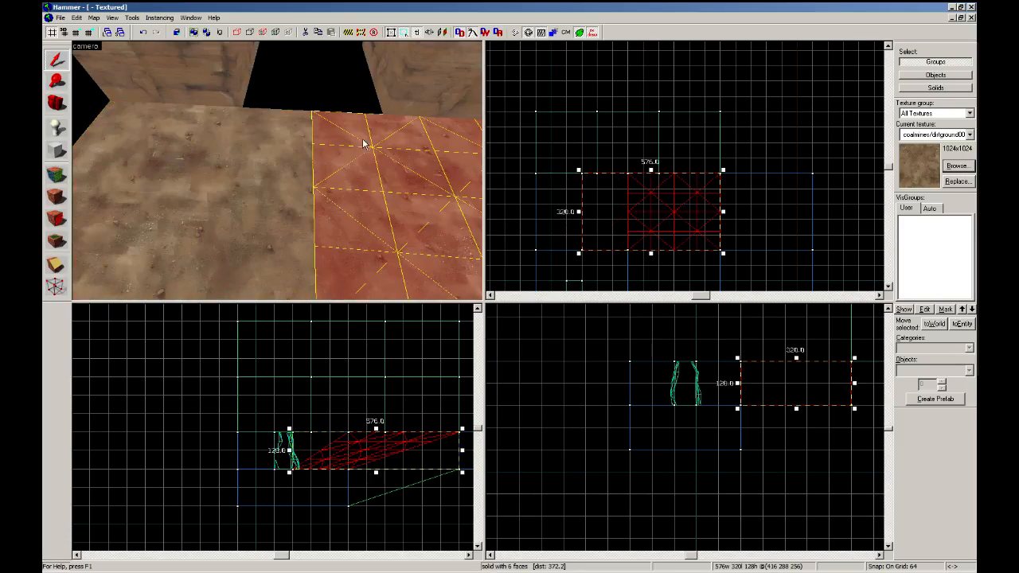
pyautogui.click(296, 152)
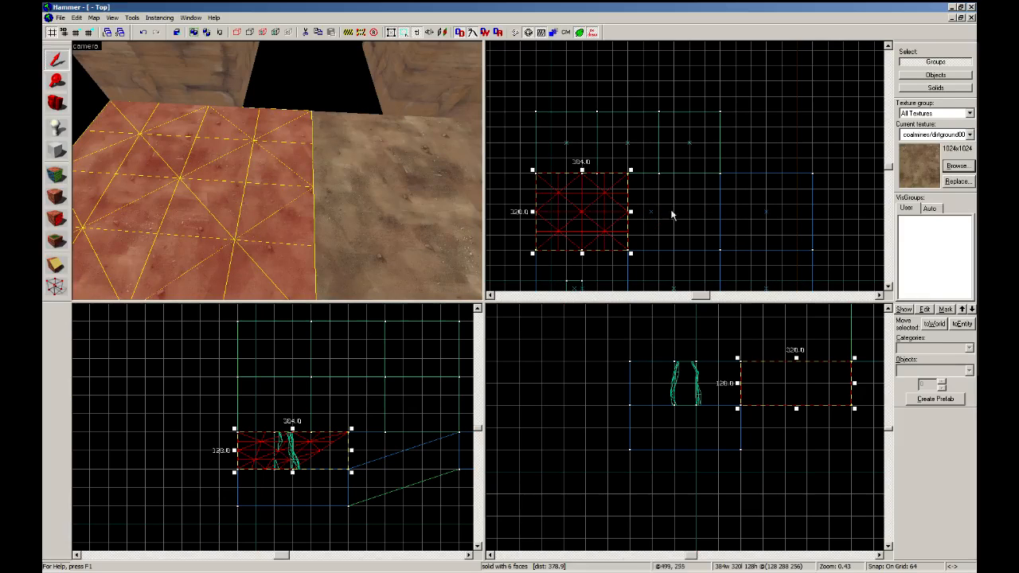
pyautogui.scroll(-3, 278, 175)
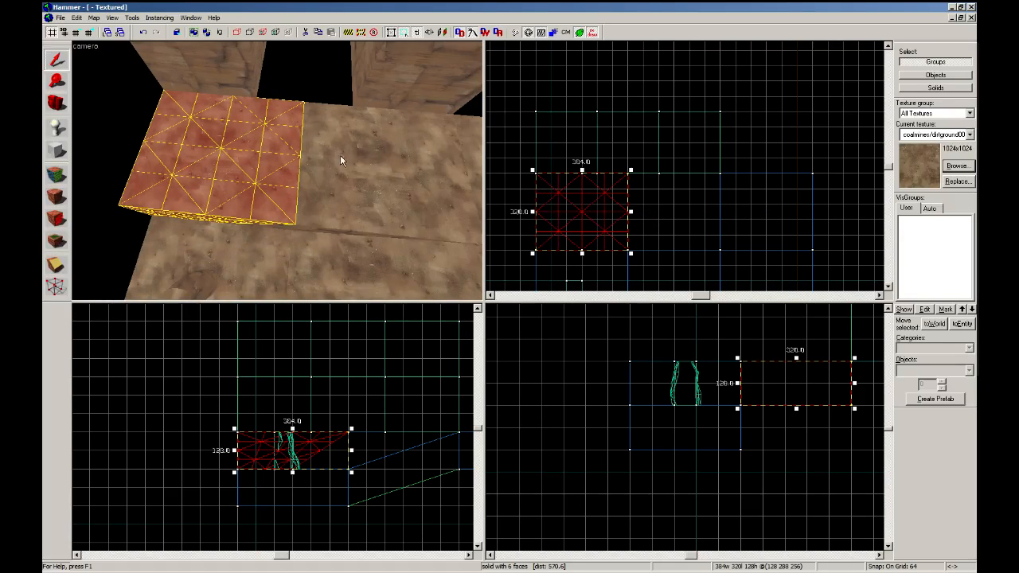
pyautogui.click(380, 178)
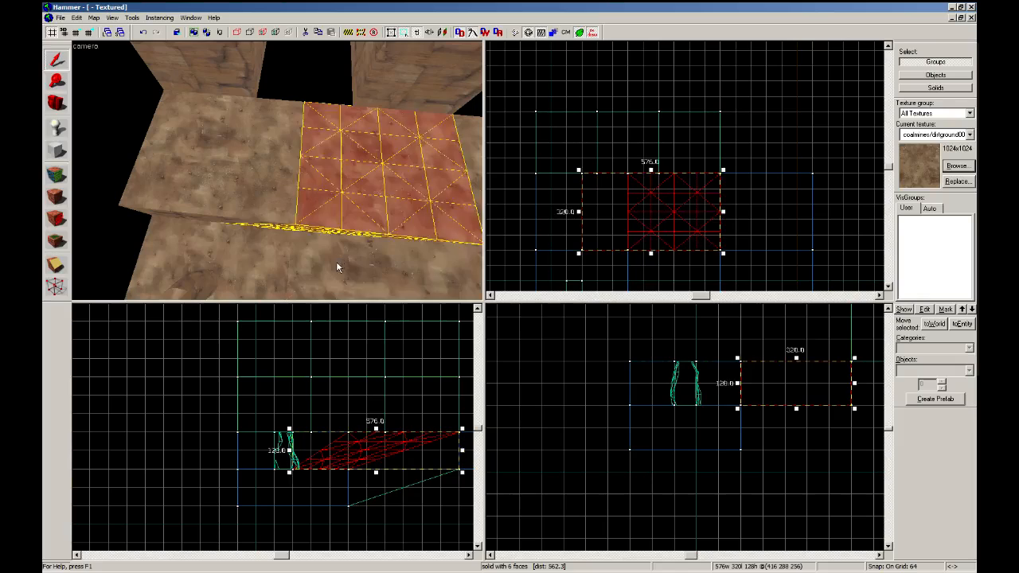
# Duplicate a lower 384 × 320 × 128 ground block into the arch passage and raise it level with the cliff top.
pyautogui.click(338, 264)
pyautogui.click(250, 261)
pyautogui.keyDown('shift'); pyautogui.moveTo(560, 270); pyautogui.dragTo(597, 168); pyautogui.keyUp('shift')
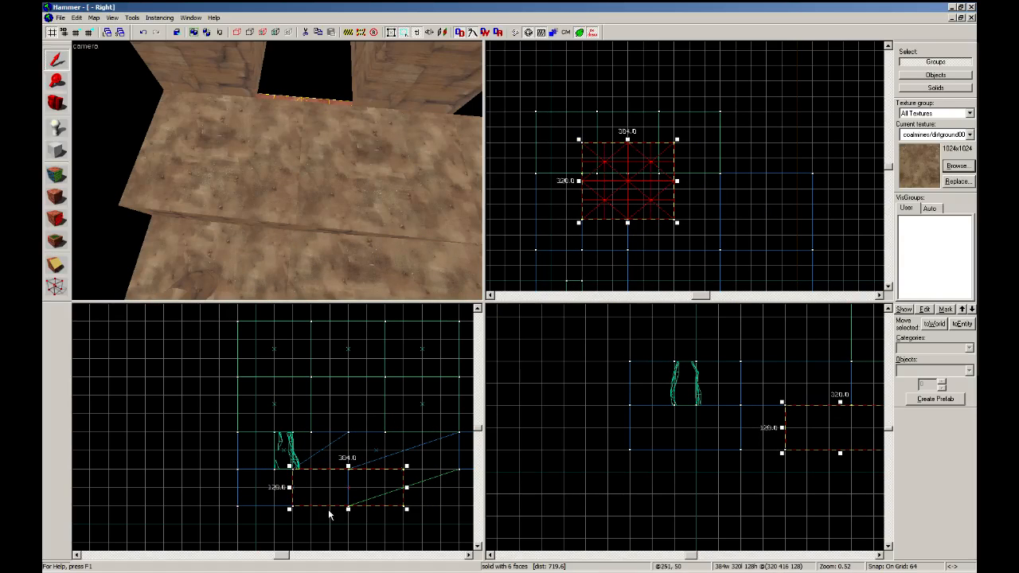
pyautogui.moveTo(347, 489); pyautogui.dragTo(350, 447)
# Paint uneven ground on the passage floor displacement with Raise/Lower along the Z-axis, distance 4 and radius 32.
pyautogui.click(56, 173)
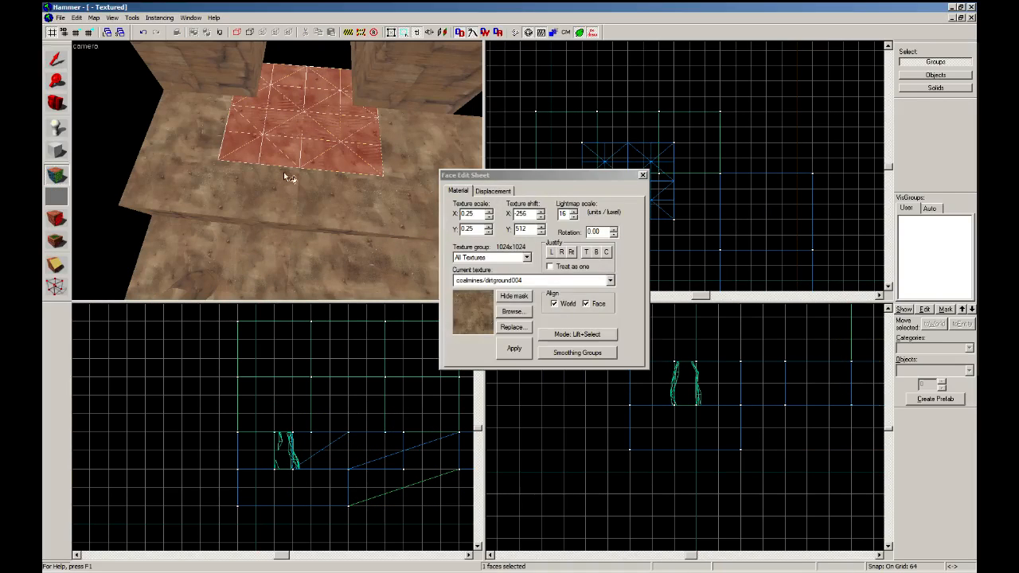
pyautogui.click(487, 191)
pyautogui.click(498, 219)
pyautogui.click(591, 177)
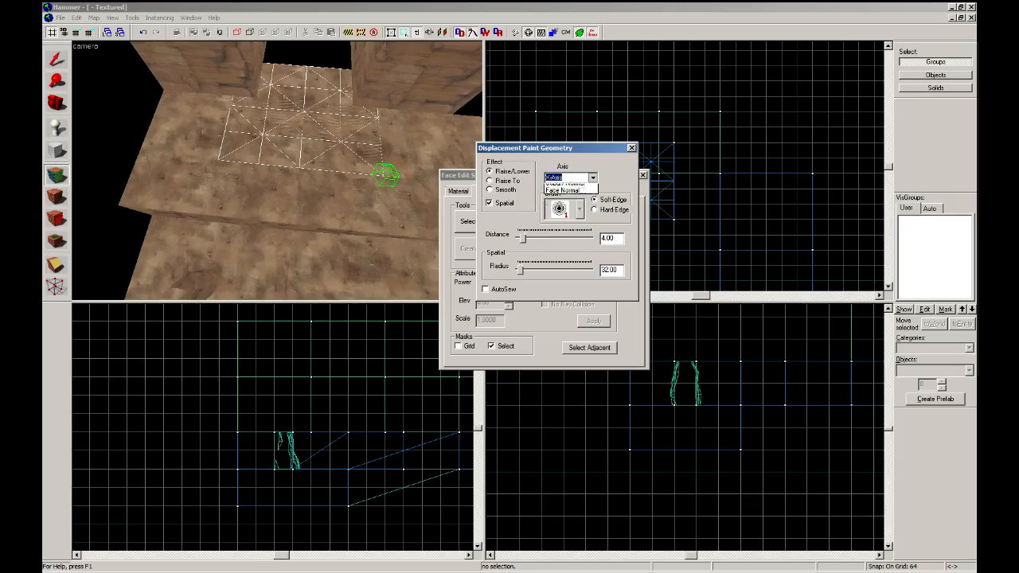
pyautogui.click(558, 202)
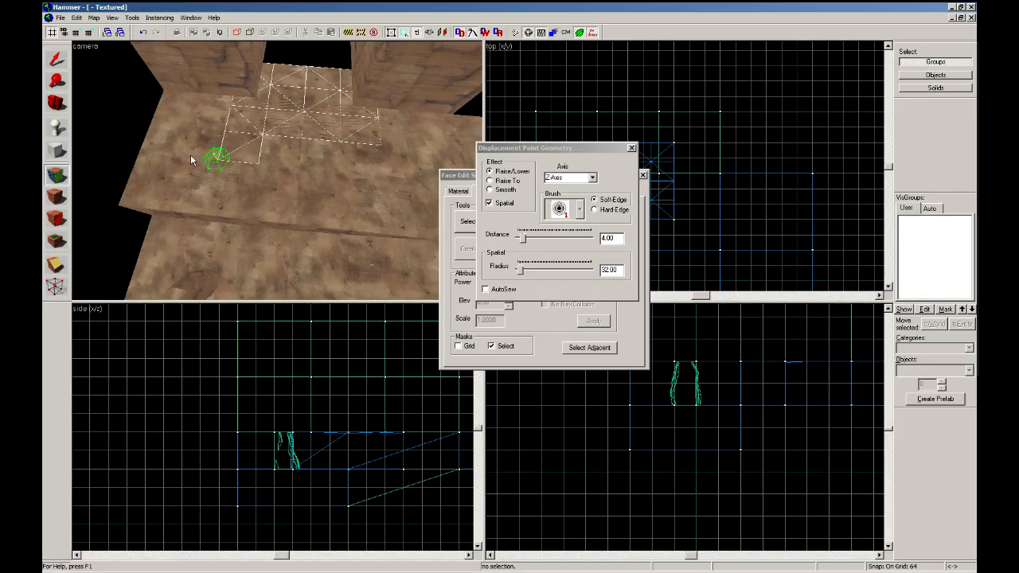
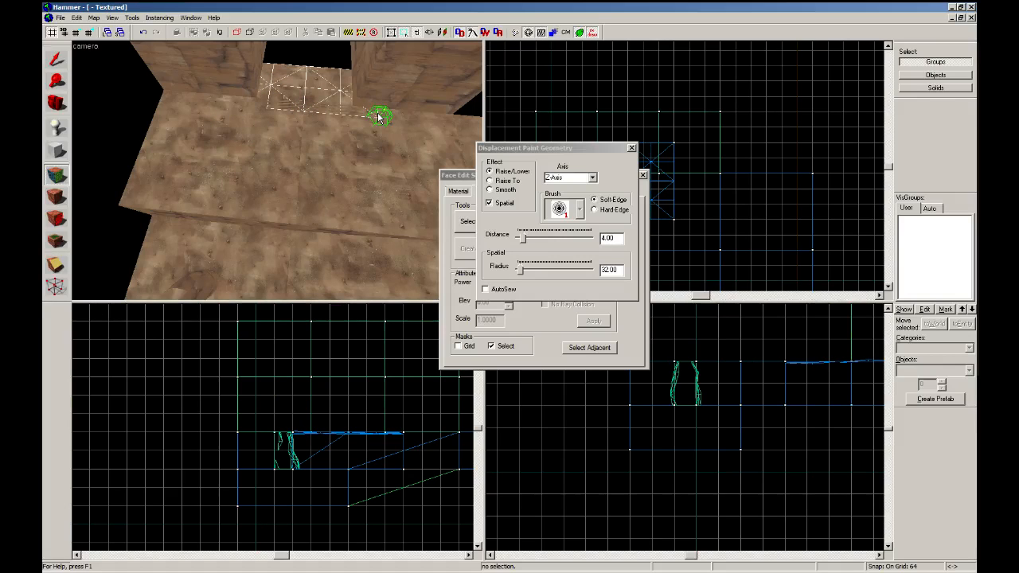
pyautogui.press('z')
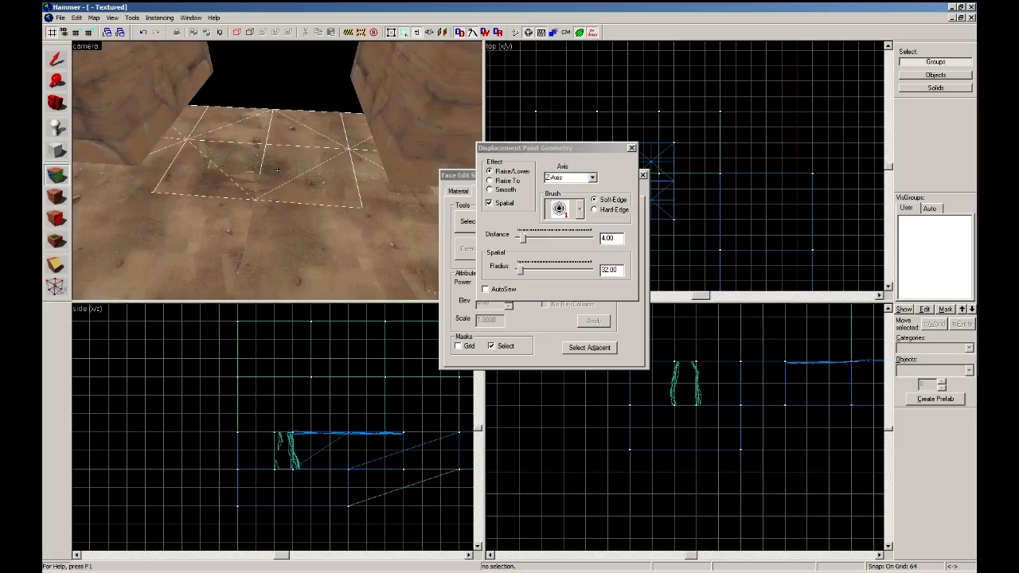
pyautogui.press('z')
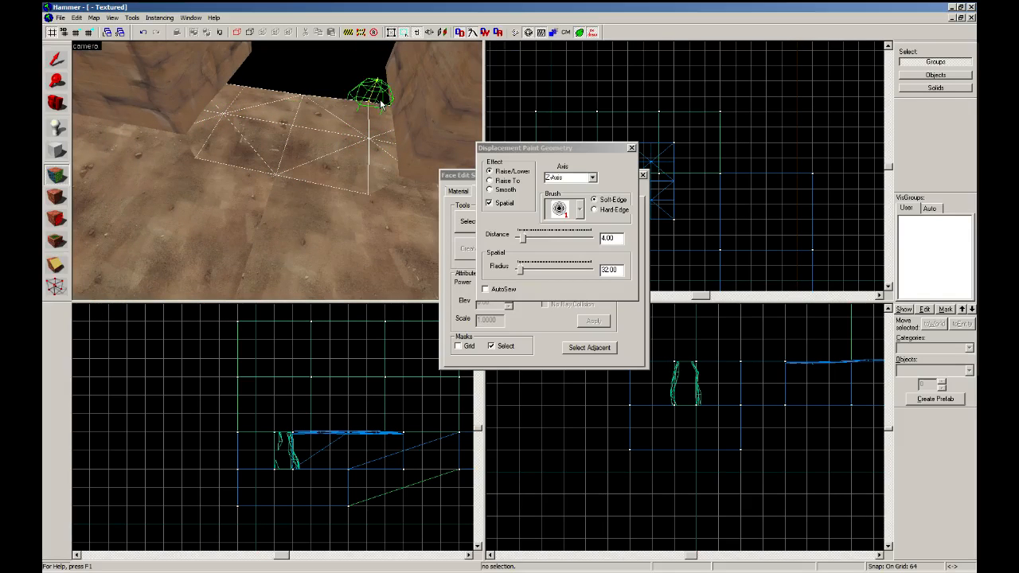
# Resize the passage floor block to 256 × 256 so its sides line up with the arch opening.
pyautogui.click(62, 53)
pyautogui.click(295, 117)
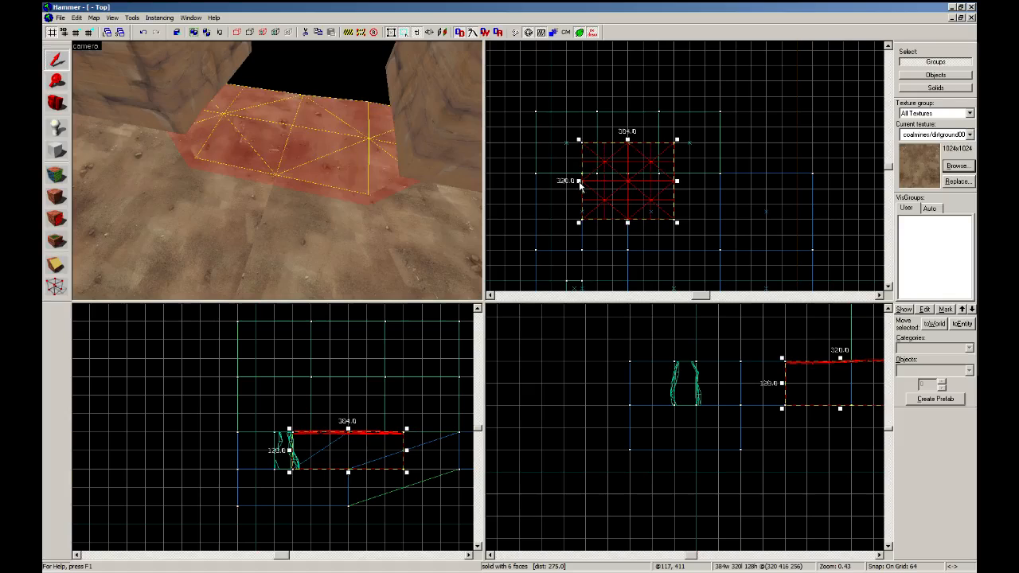
pyautogui.moveTo(580, 183); pyautogui.dragTo(594, 180)
pyautogui.moveTo(676, 181); pyautogui.dragTo(661, 181)
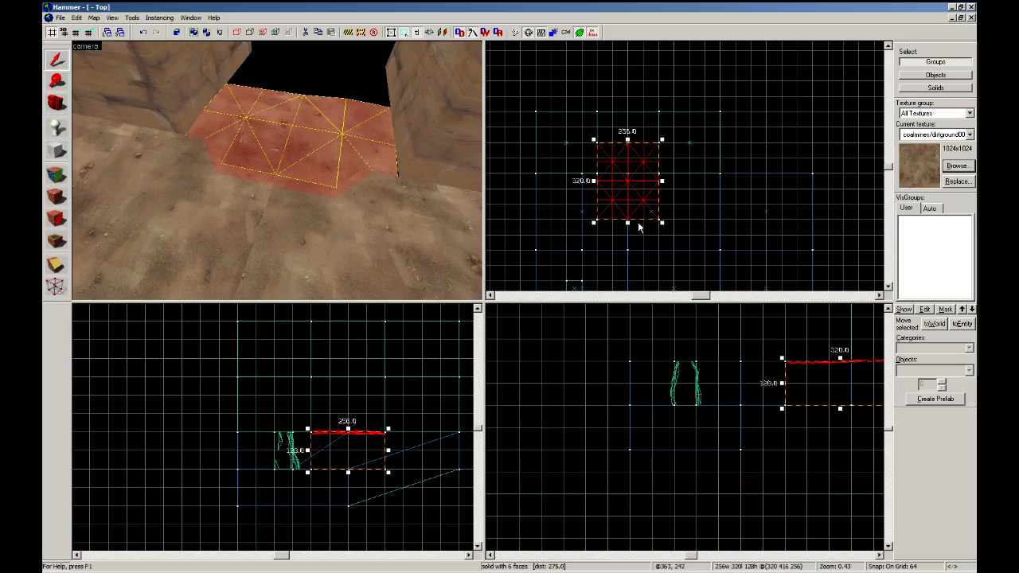
pyautogui.moveTo(630, 227); pyautogui.dragTo(629, 211)
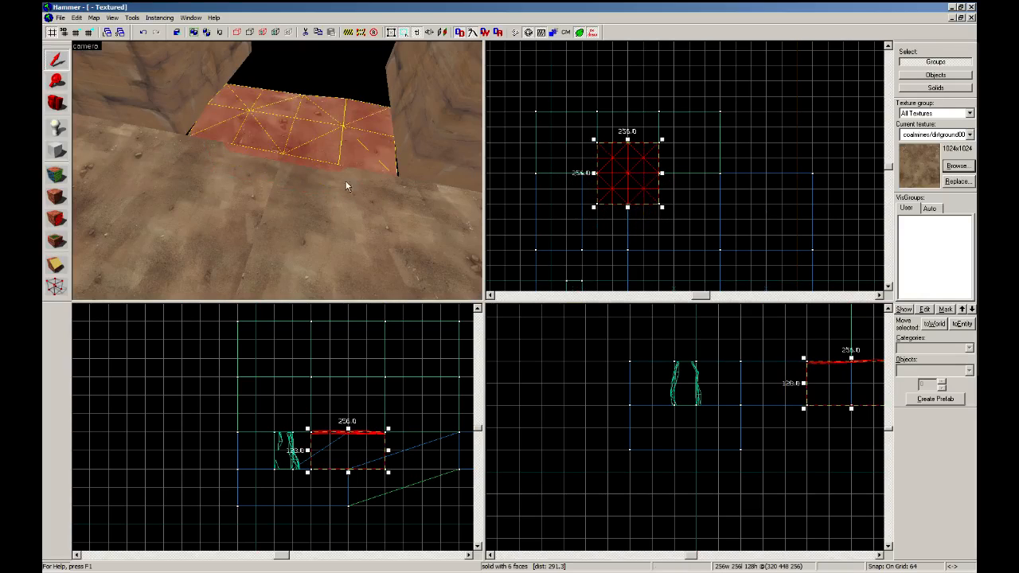
# Reopen geometry painting for the resized passage floor and use the Raise To effect with distance 0.
pyautogui.click(57, 176)
pyautogui.click(494, 191)
pyautogui.click(500, 222)
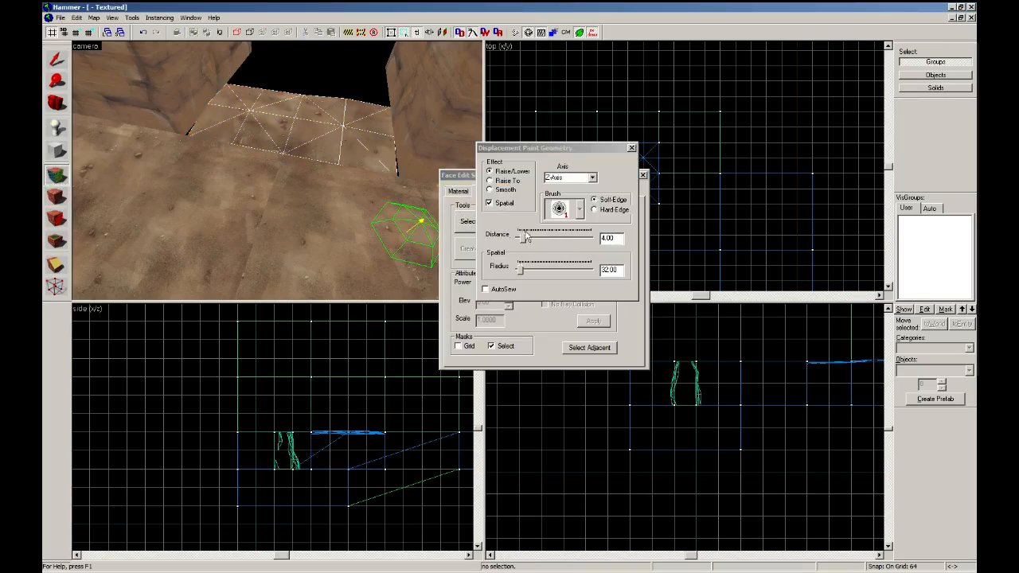
pyautogui.click(503, 181)
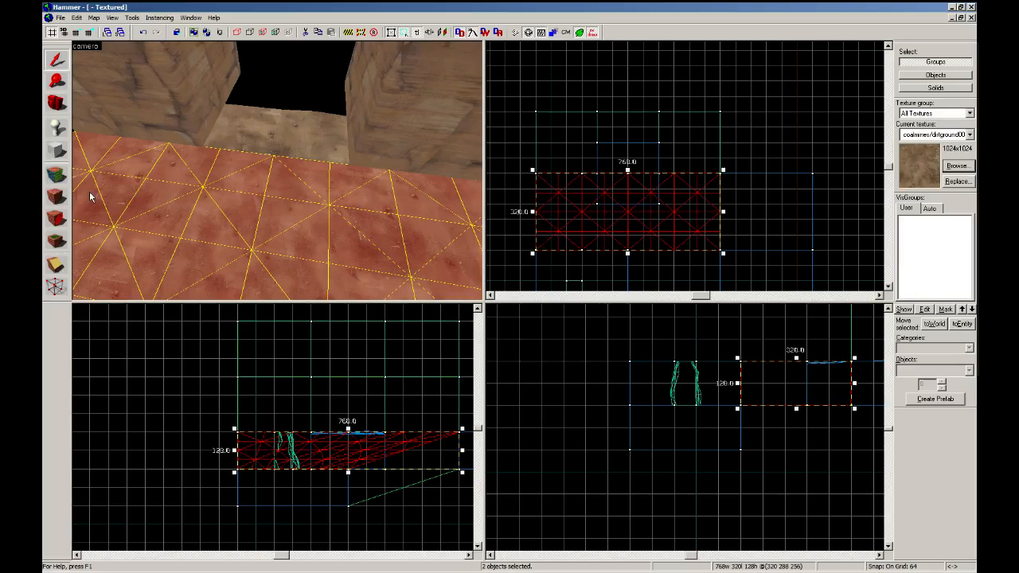
# Set up Raise/Lower geometry painting along the Z-axis for the two cliff-top displacements, with distance 5 and radius 236.
pyautogui.click(492, 191)
pyautogui.click(499, 221)
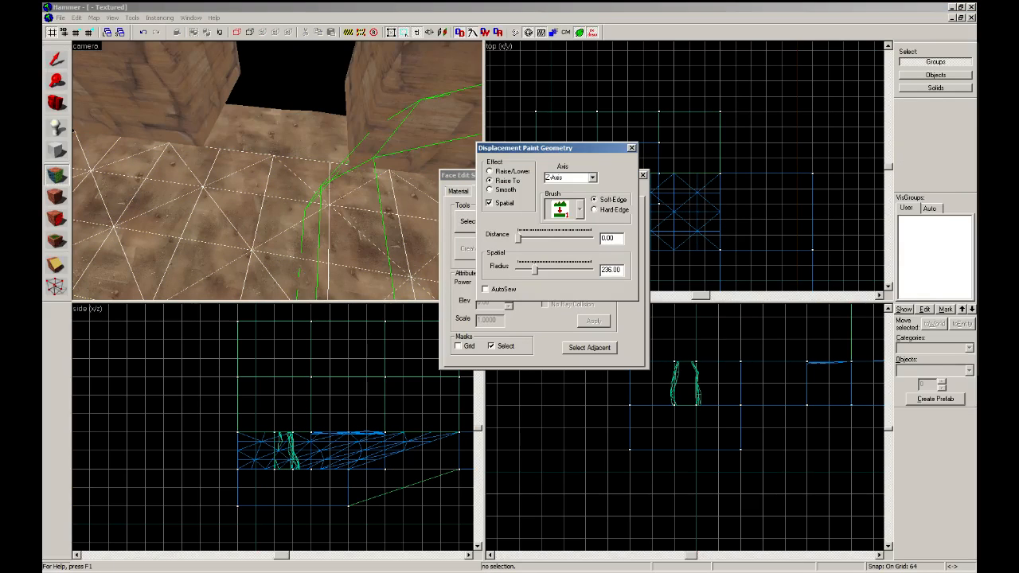
pyautogui.scroll(-2, 418, 183)
pyautogui.click(490, 172)
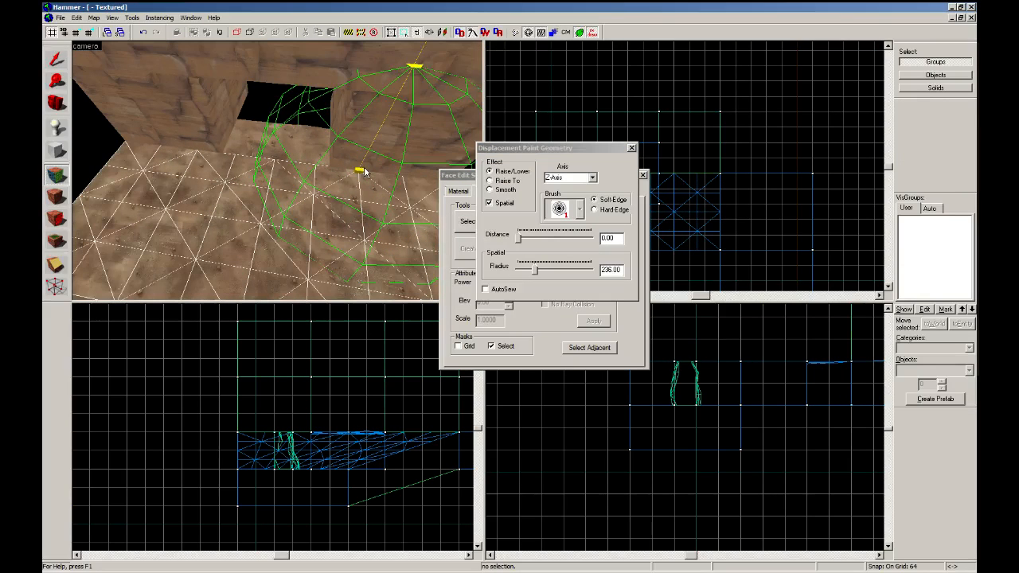
pyautogui.moveTo(615, 238); pyautogui.dragTo(599, 238)
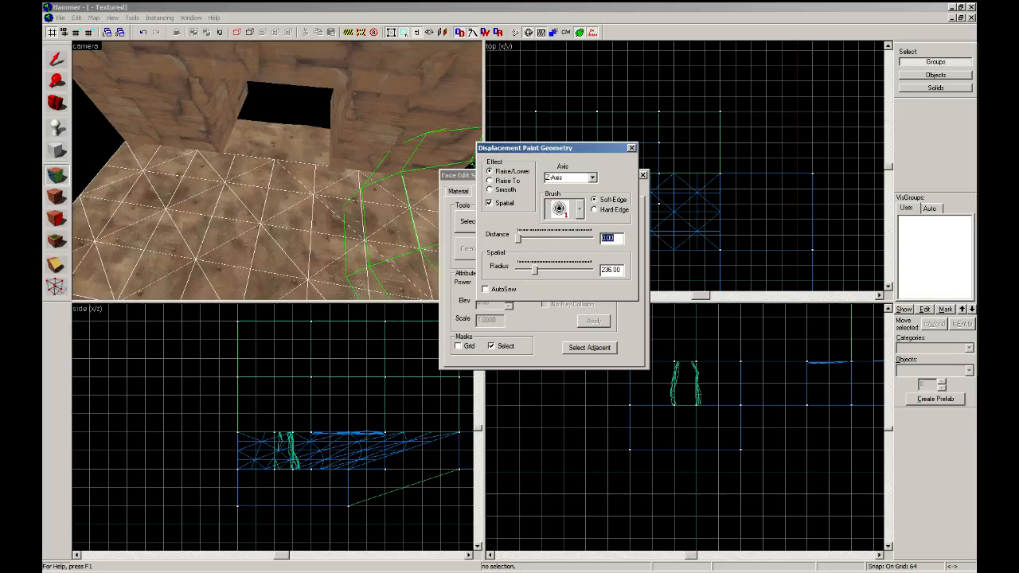
pyautogui.write('5')
# Paint gentle rises and dips across the cliff top in front of the arch, reducing the brush radius to 196.
pyautogui.moveTo(263, 162); pyautogui.dragTo(241, 159)
pyautogui.moveTo(241, 159); pyautogui.dragTo(185, 159, button='right')
pyautogui.moveTo(185, 159); pyautogui.dragTo(165, 144)
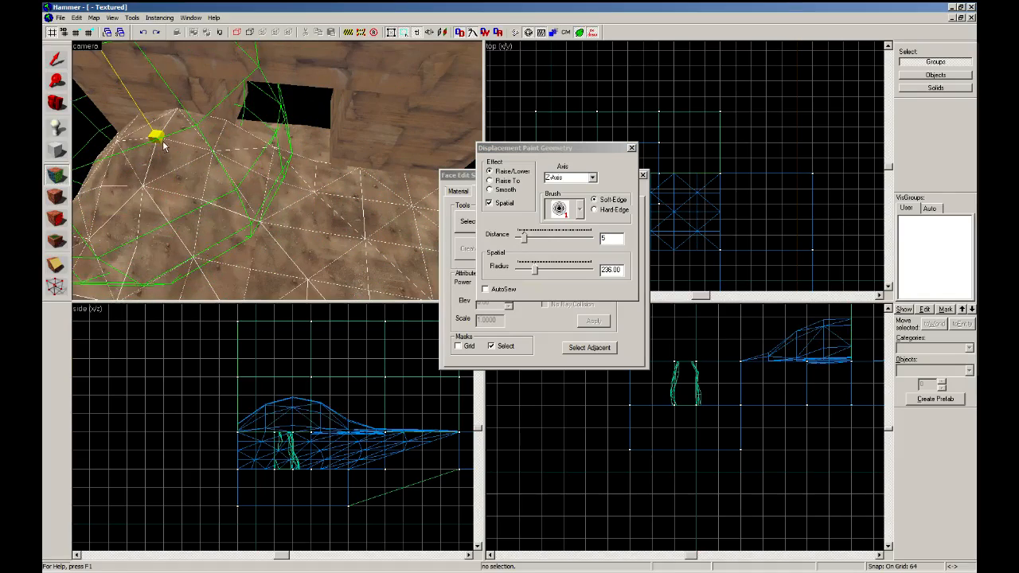
pyautogui.moveTo(164, 144); pyautogui.dragTo(188, 181, button='right')
pyautogui.click(273, 181)
pyautogui.click(234, 185)
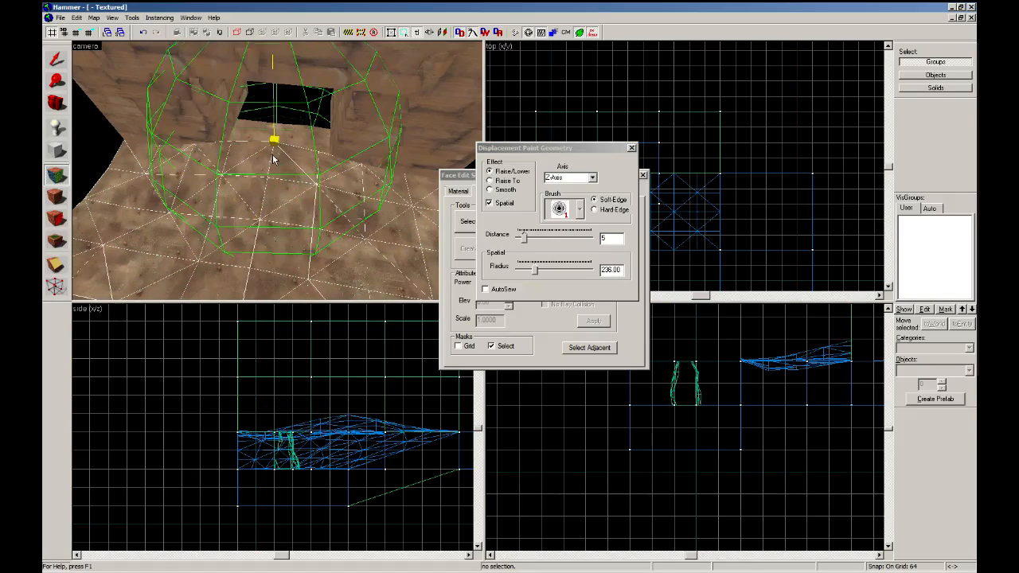
pyautogui.moveTo(273, 157); pyautogui.dragTo(316, 173, button='right')
pyautogui.moveTo(310, 176); pyautogui.dragTo(335, 191)
pyautogui.moveTo(531, 271); pyautogui.dragTo(528, 271)
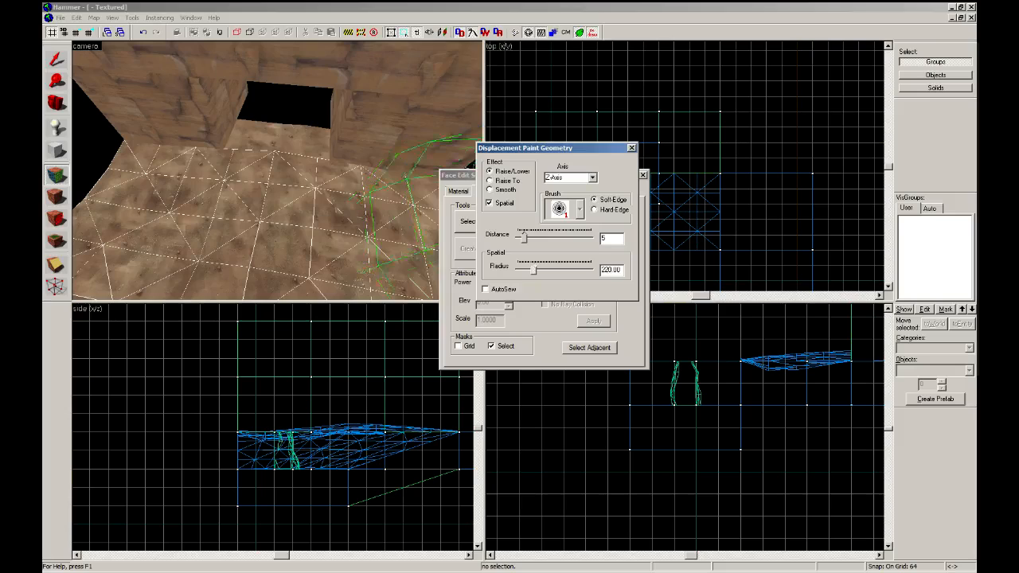
pyautogui.moveTo(317, 185); pyautogui.dragTo(352, 176)
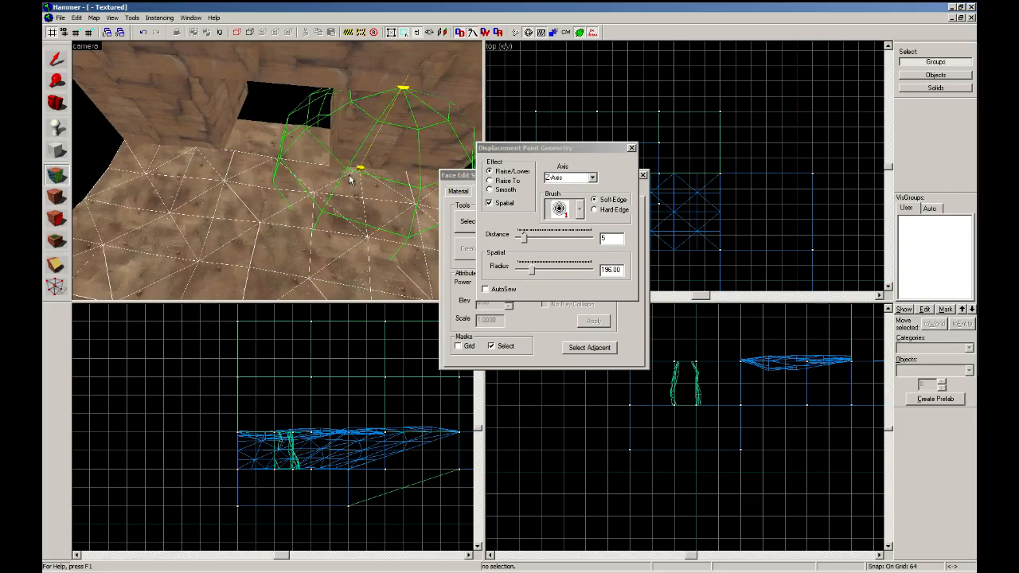
# Set the displacement power of both arch legs to 2.
pyautogui.click(56, 59)
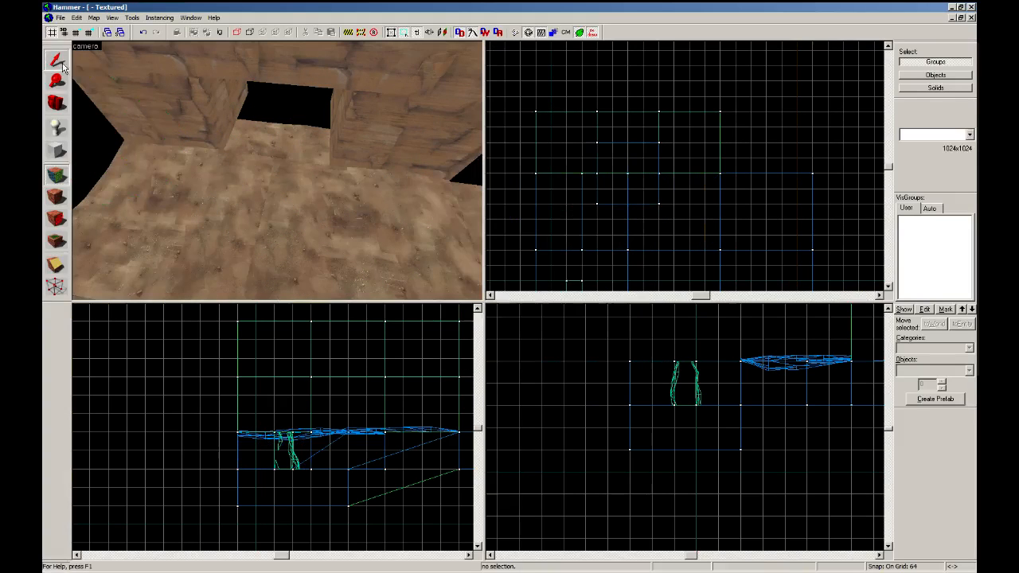
pyautogui.click(155, 123)
pyautogui.keyDown('ctrl'); pyautogui.click(352, 161); pyautogui.keyUp('ctrl')
pyautogui.hotkey('shift', 'a')
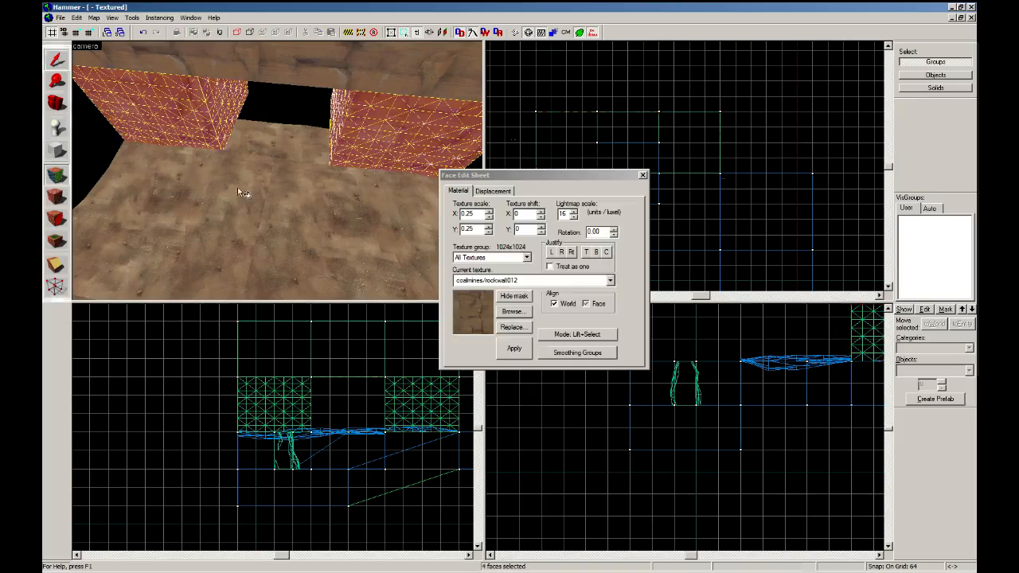
pyautogui.press('Return')
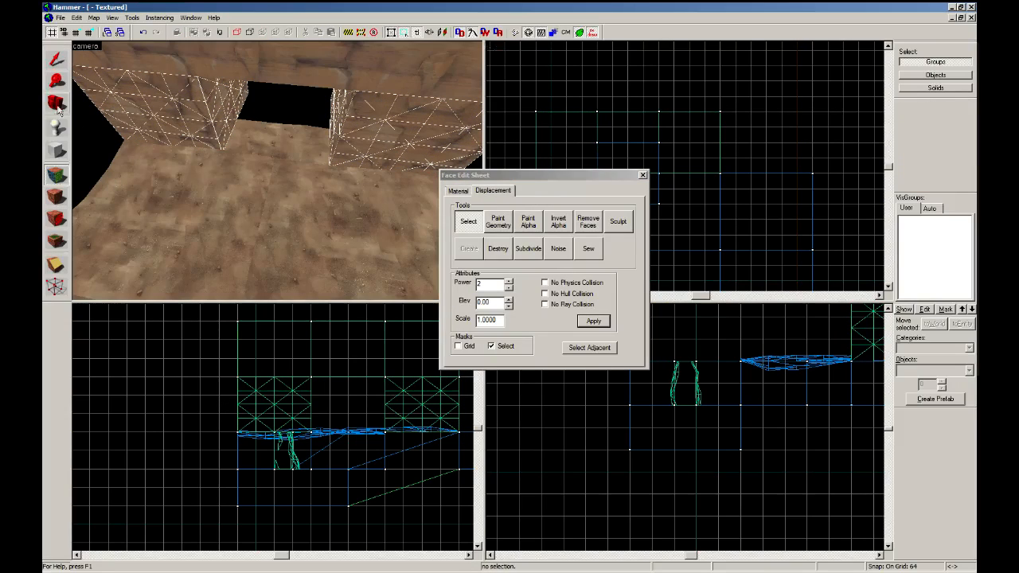
# Open geometry painting for the two displacement faces of the left arch leg.
pyautogui.click(60, 61)
pyautogui.click(156, 191)
pyautogui.keyDown('ctrl'); pyautogui.click(160, 130); pyautogui.keyUp('ctrl')
pyautogui.press('z')
pyautogui.press('w')
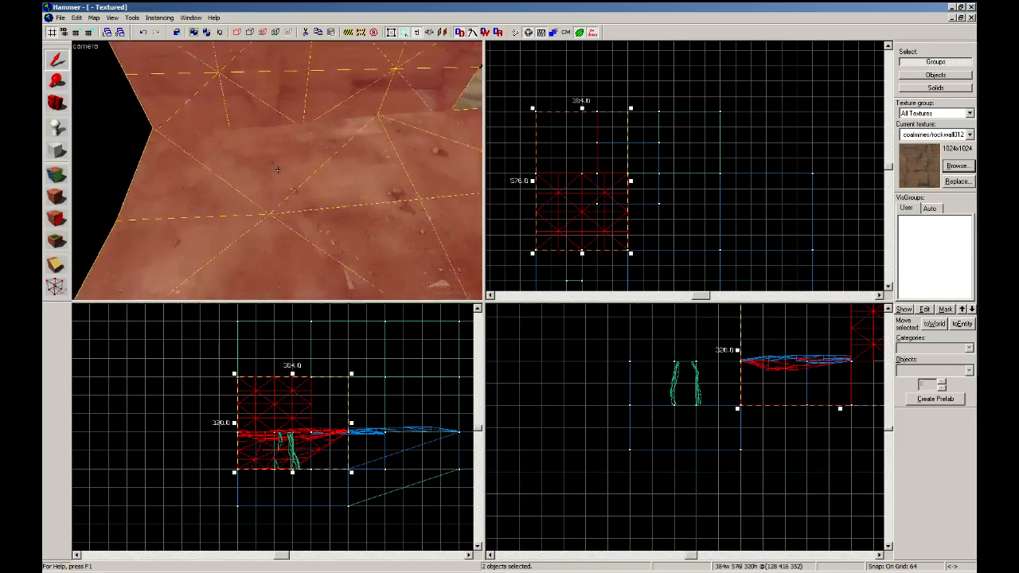
pyautogui.press('s')
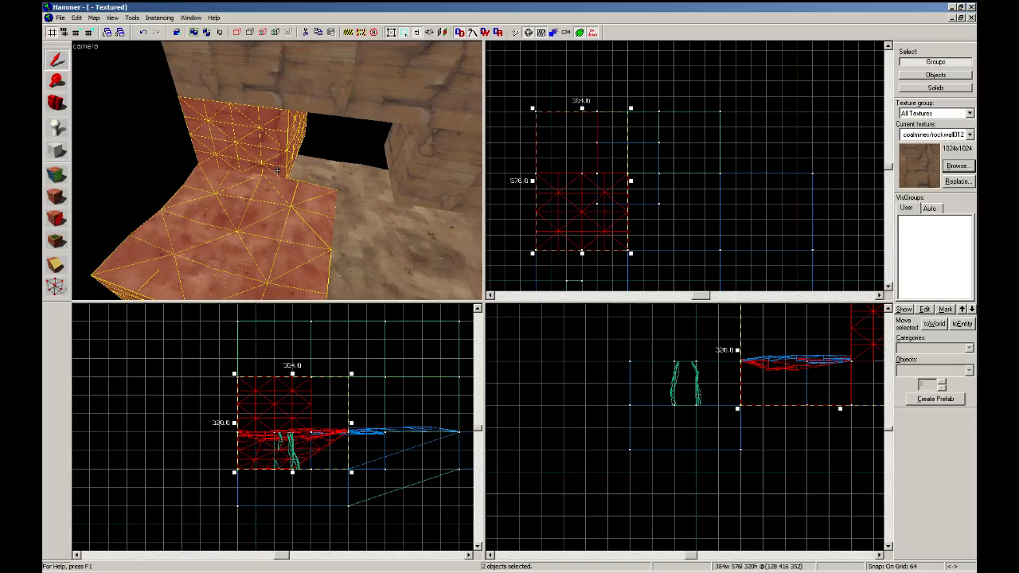
pyautogui.click(269, 159)
pyautogui.click(56, 175)
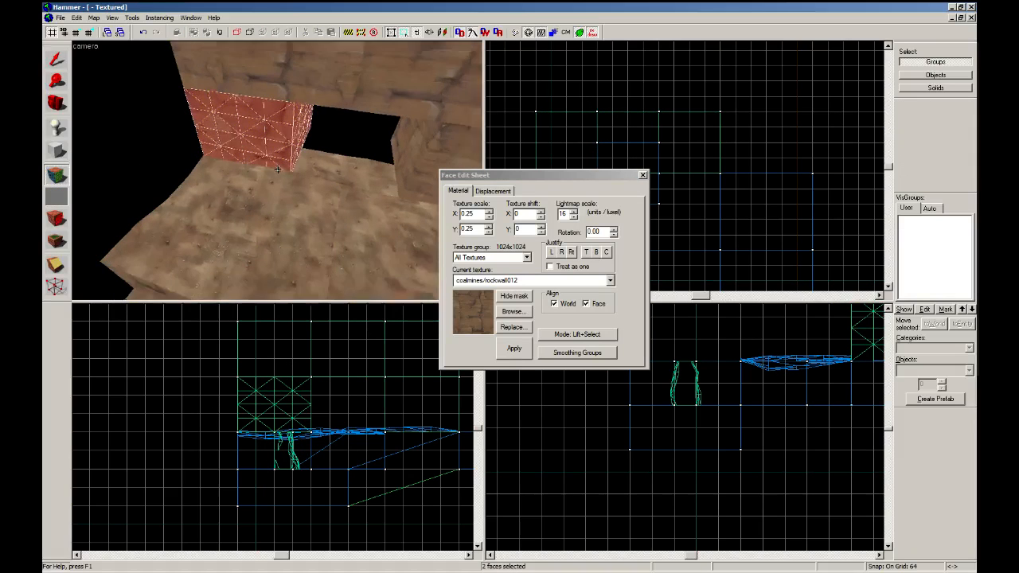
pyautogui.click(498, 192)
pyautogui.click(507, 241)
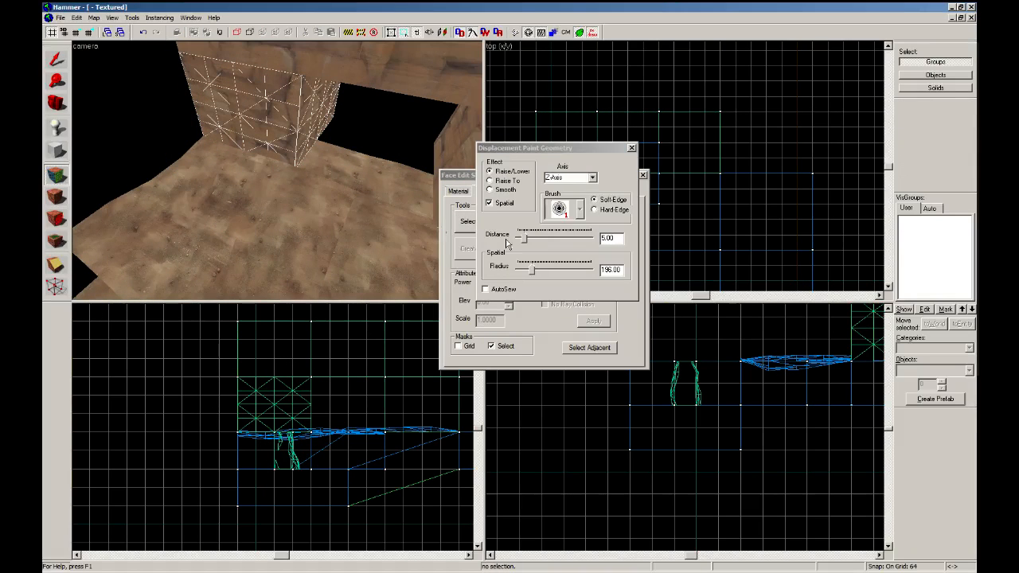
# Set the painting axis to Z and pull the left leg's lower edge down into the uneven cliff top.
pyautogui.click(592, 178)
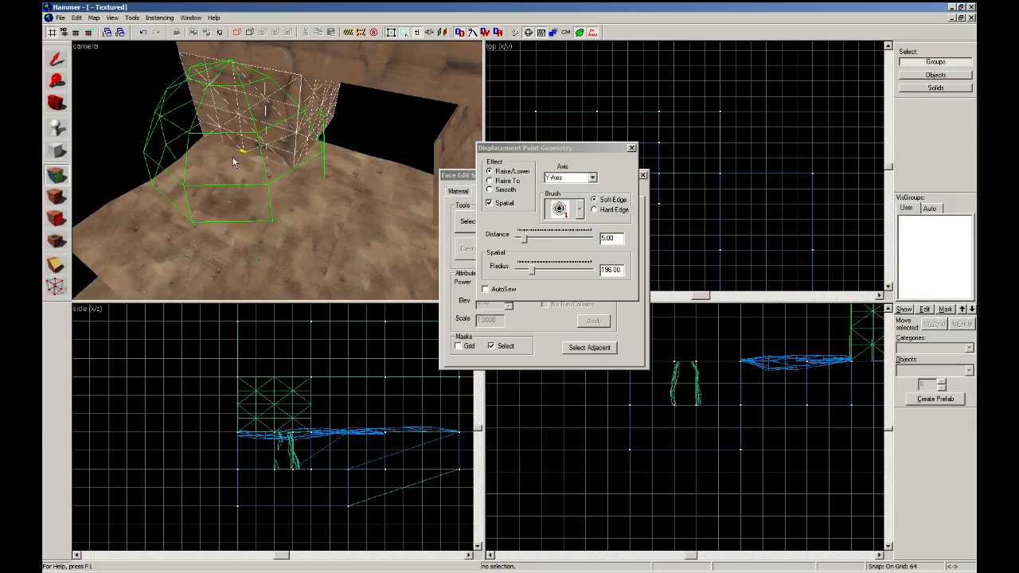
pyautogui.click(592, 178)
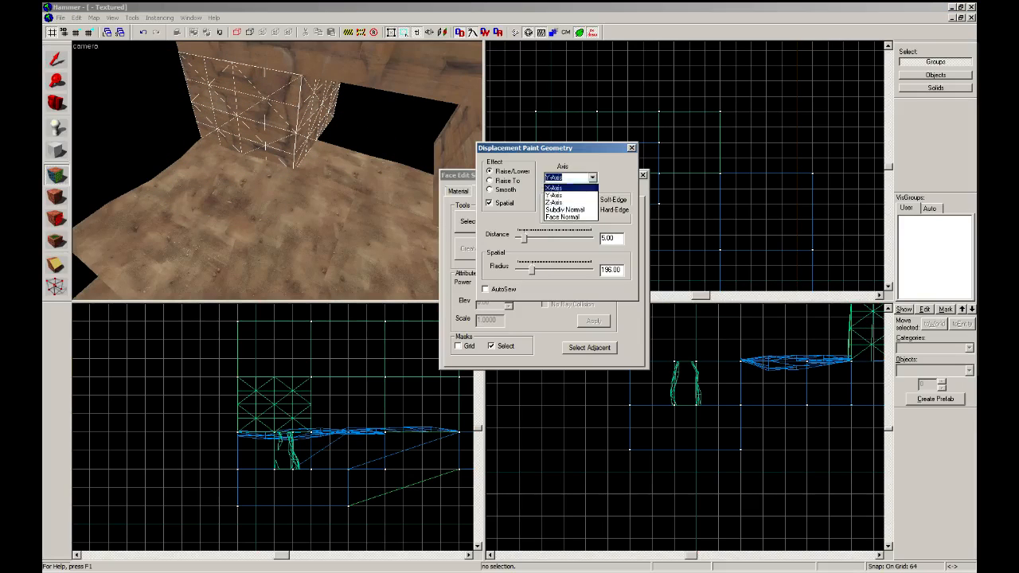
pyautogui.click(555, 202)
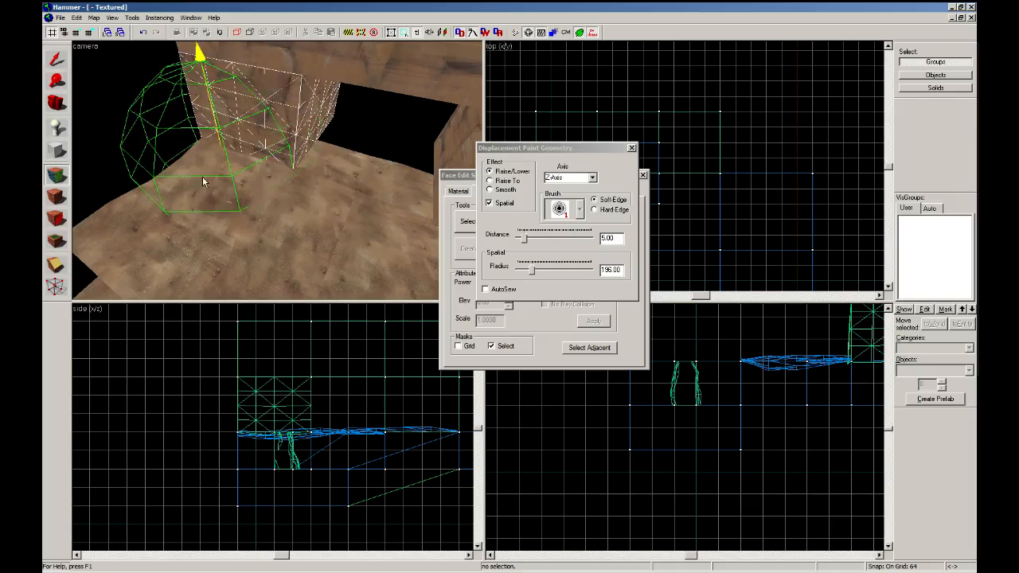
# Select the right arch leg's displacements and paint their lower edge down along the Z-axis to meet the cliff top.
pyautogui.click(57, 60)
pyautogui.press('z')
pyautogui.press('w')
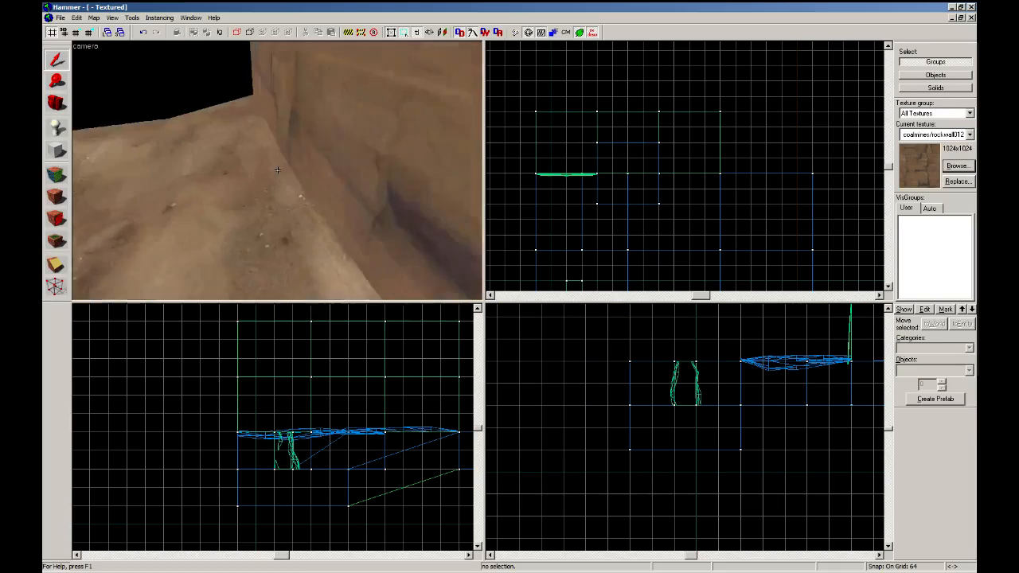
pyautogui.press('w')
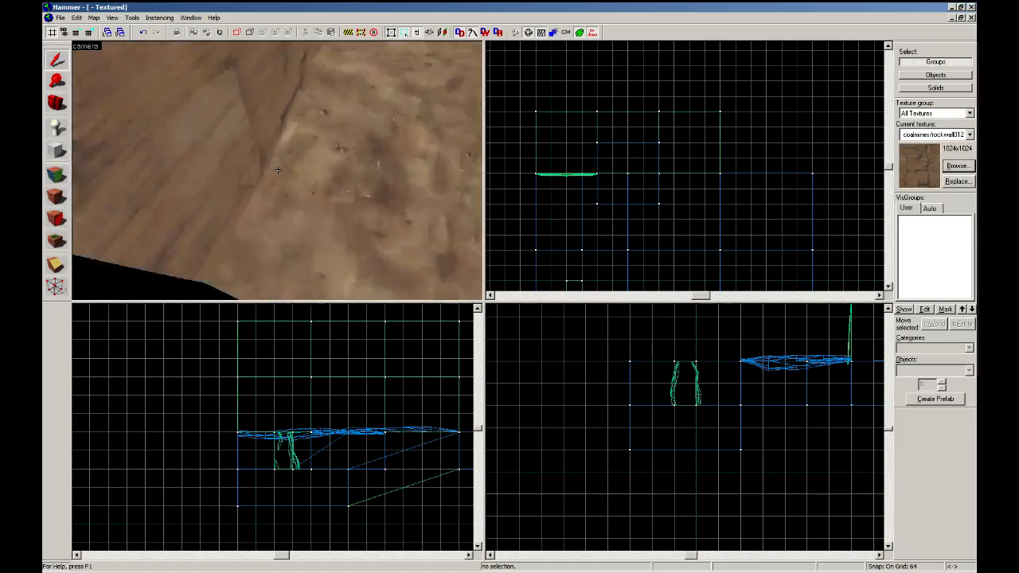
pyautogui.press('w')
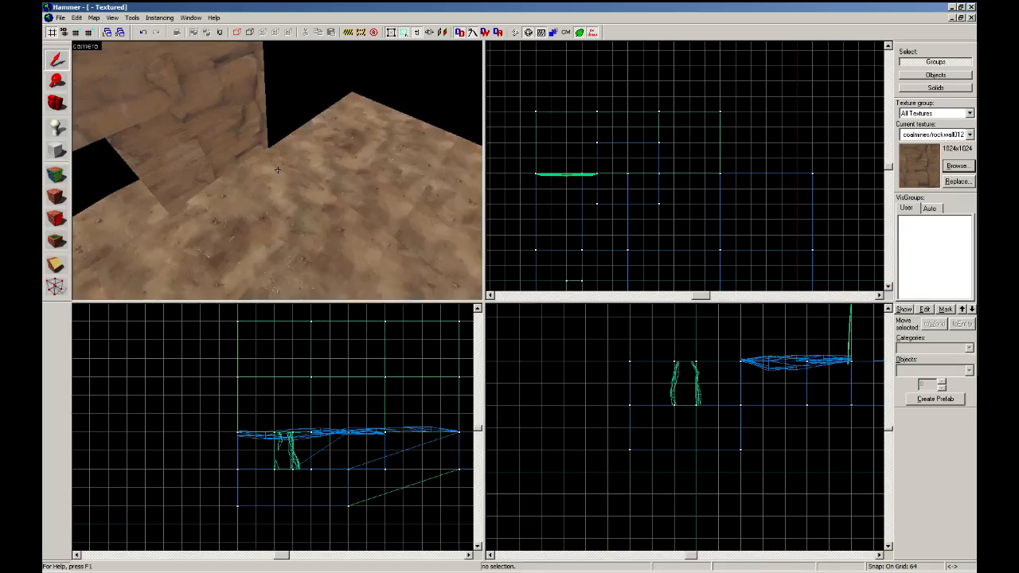
pyautogui.click(278, 167)
pyautogui.hotkey('shift', 'a')
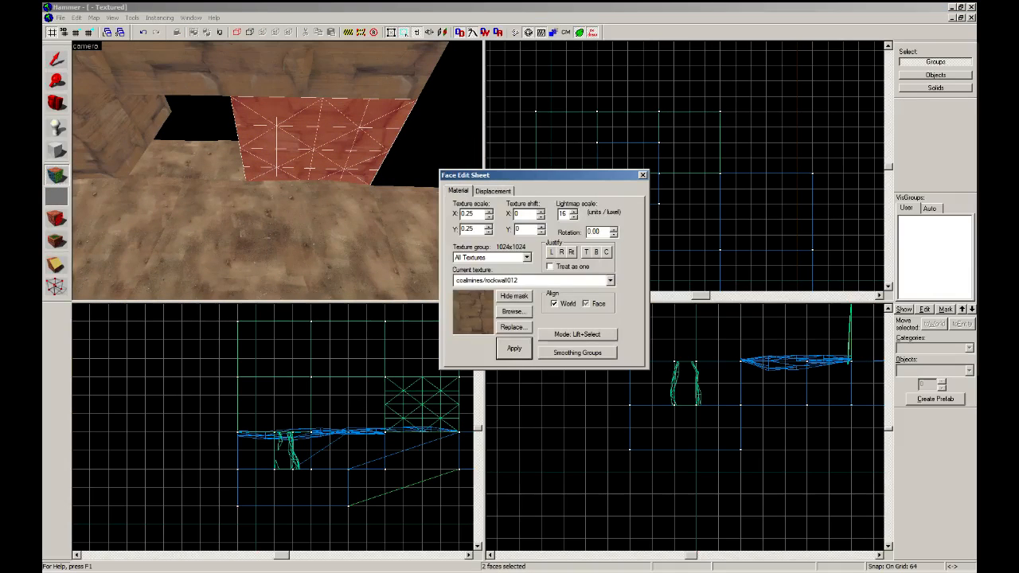
pyautogui.click(499, 223)
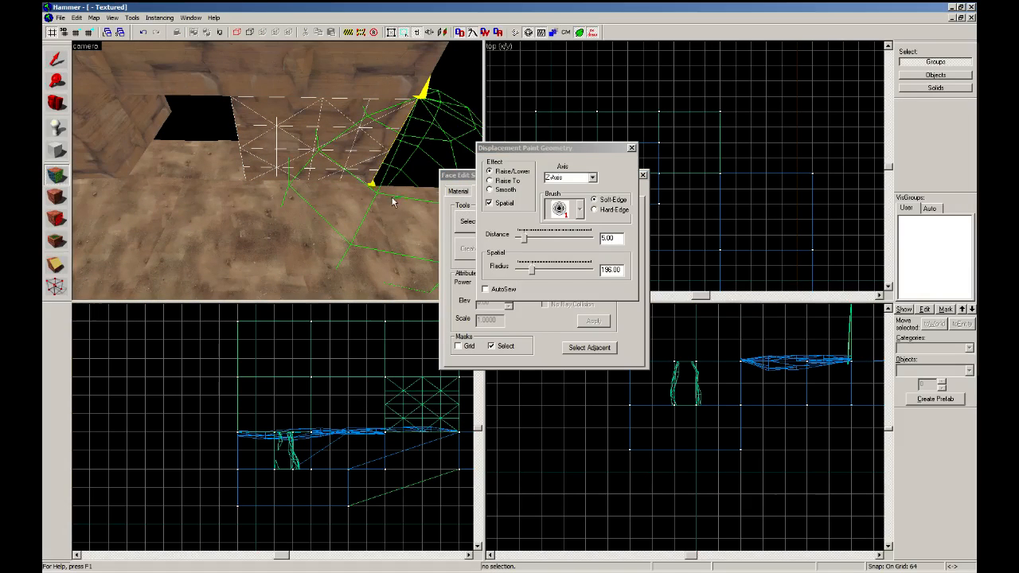
# Sculpt the arch front along the Y-axis with distance 5, then reduce the brush radius to 110.
pyautogui.click(592, 177)
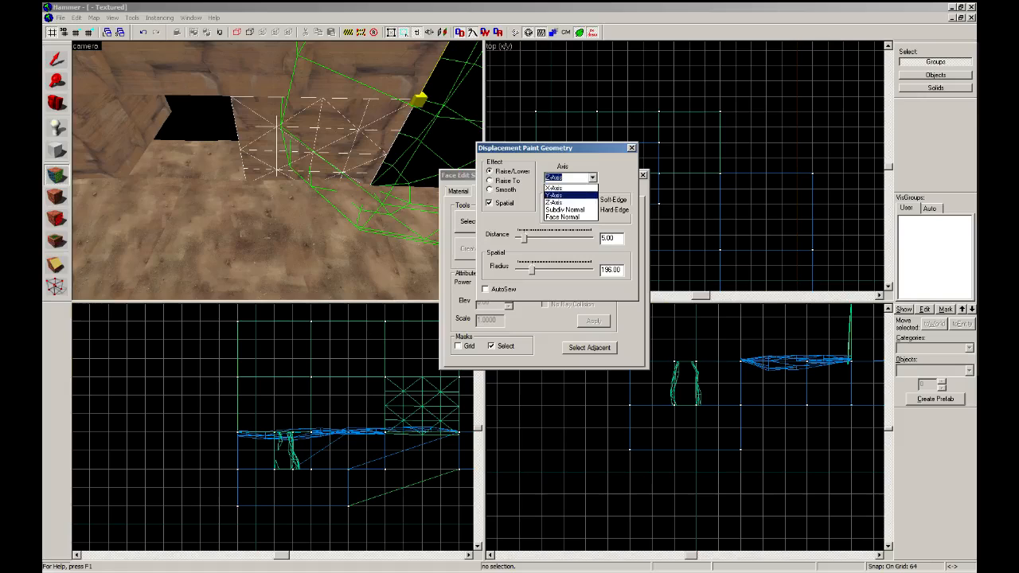
pyautogui.click(553, 195)
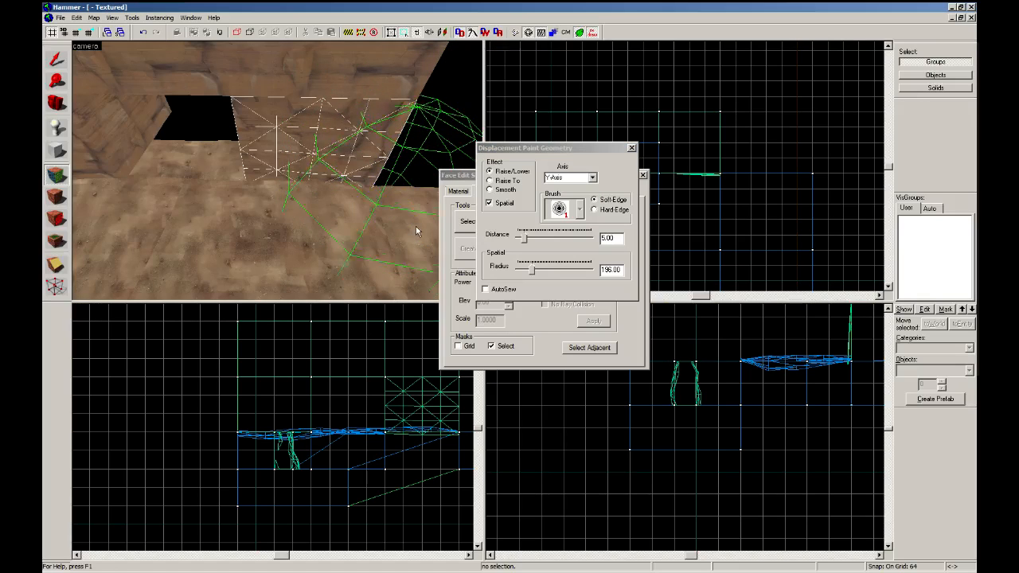
pyautogui.press('z')
pyautogui.press('s')
pyautogui.press('z')
pyautogui.moveTo(151, 184)
pyautogui.mouseDown()
pyautogui.moveTo(138, 177)
pyautogui.moveTo(307, 117)
pyautogui.moveTo(297, 157)
pyautogui.moveTo(146, 151)
pyautogui.moveTo(174, 121)
pyautogui.moveTo(350, 132)
pyautogui.moveTo(349, 149)
pyautogui.mouseUp()
pyautogui.moveTo(532, 270); pyautogui.dragTo(525, 271)
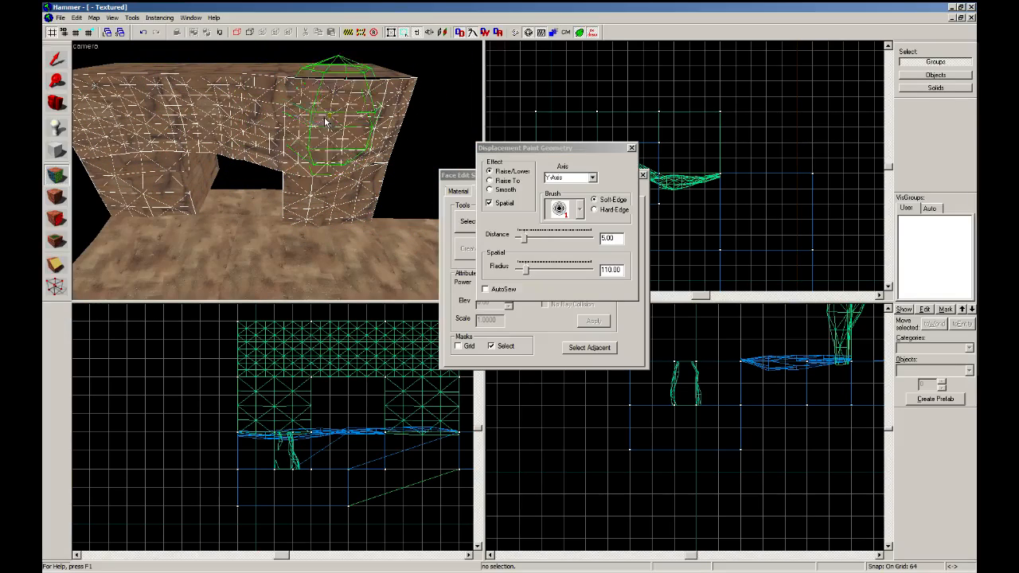
# Paint stronger bulges and hollows along the Y-axis across the arch front and legs, then close geometry painting.
pyautogui.moveTo(271, 134)
pyautogui.mouseDown()
pyautogui.moveTo(363, 109)
pyautogui.moveTo(298, 119)
pyautogui.moveTo(145, 102)
pyautogui.moveTo(270, 144)
pyautogui.moveTo(174, 90)
pyautogui.mouseUp()
pyautogui.press('a')
pyautogui.press('s')
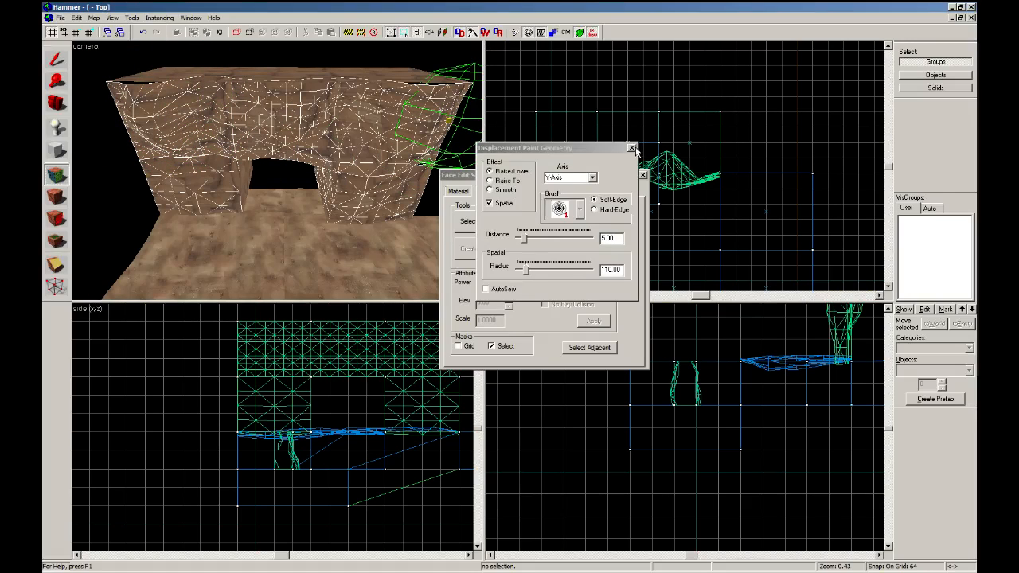
pyautogui.click(631, 148)
pyautogui.press('w')
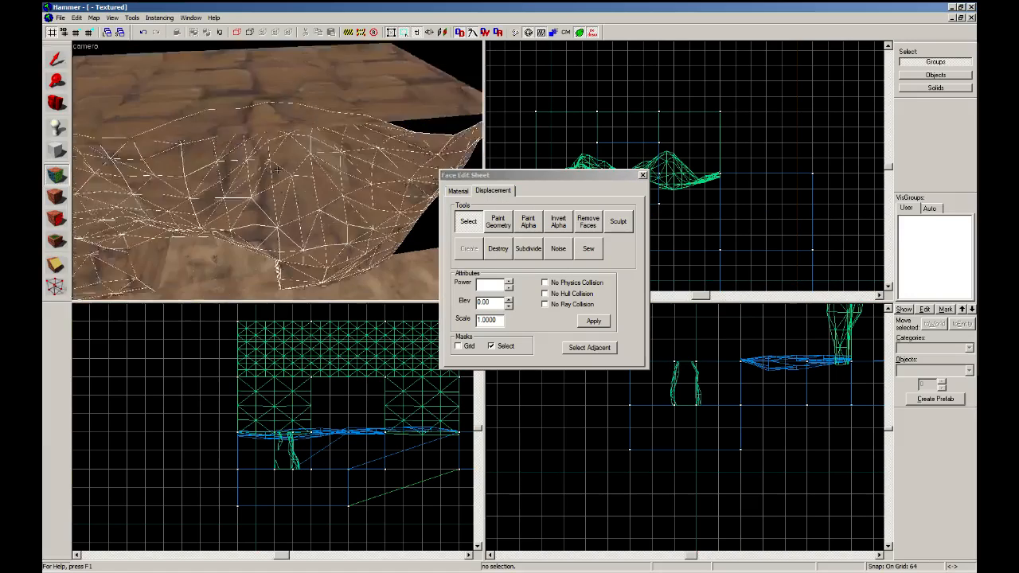
pyautogui.press('s')
pyautogui.press('z')
pyautogui.click(56, 60)
pyautogui.click(195, 281)
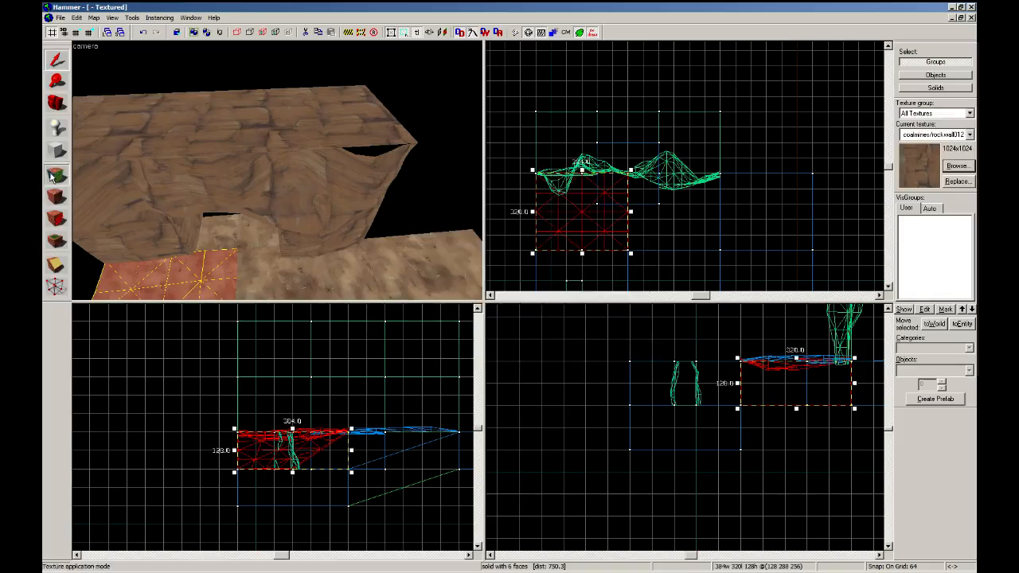
pyautogui.click(56, 174)
pyautogui.click(329, 241)
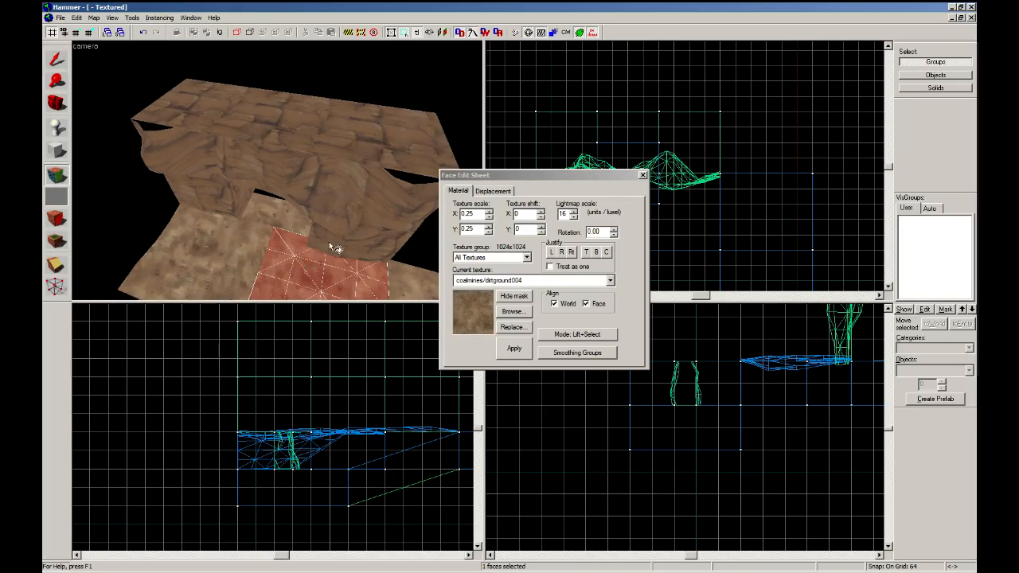
pyautogui.press('z')
pyautogui.press('w')
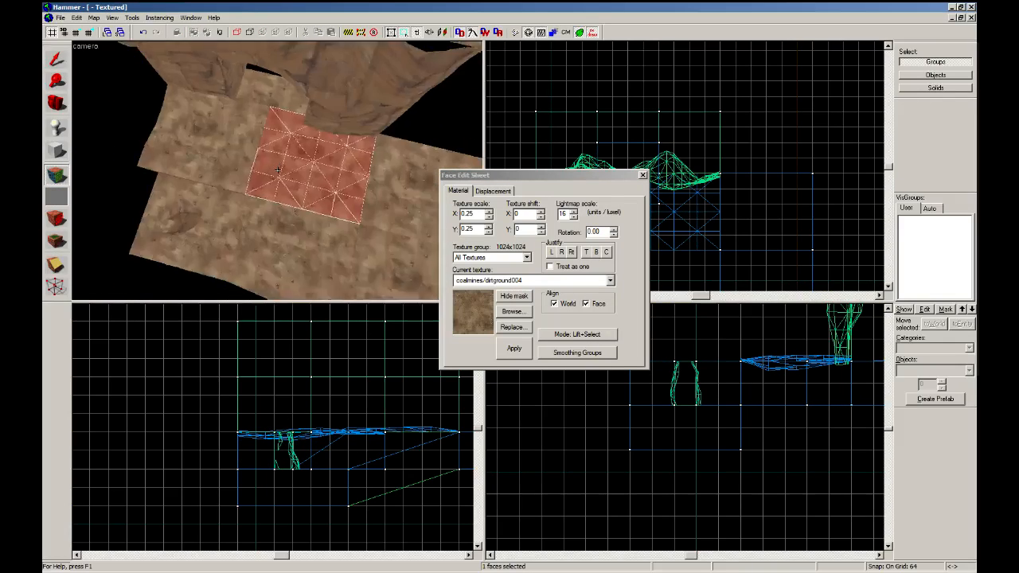
pyautogui.press('z')
# Open geometry painting for the passage floor and raise it along the Z-axis with distance 5 and radius 110.
pyautogui.click(57, 58)
pyautogui.click(241, 133)
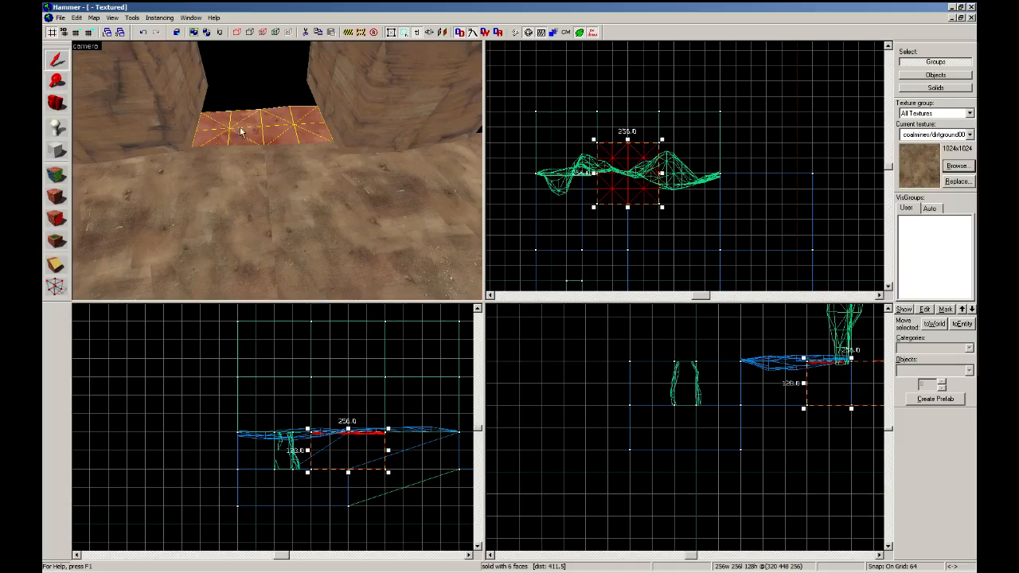
pyautogui.click(57, 193)
pyautogui.click(490, 191)
pyautogui.click(499, 222)
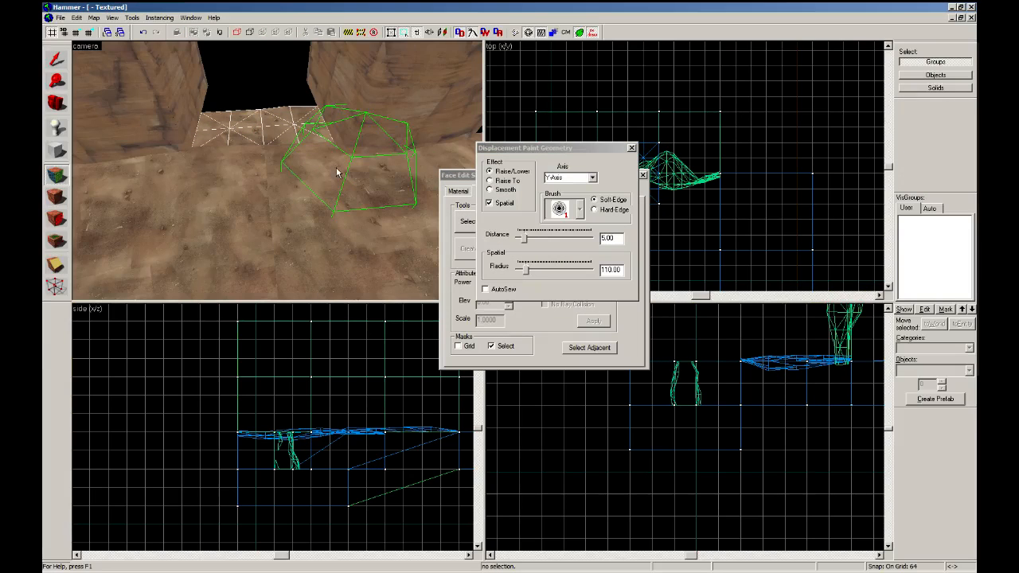
pyautogui.click(592, 178)
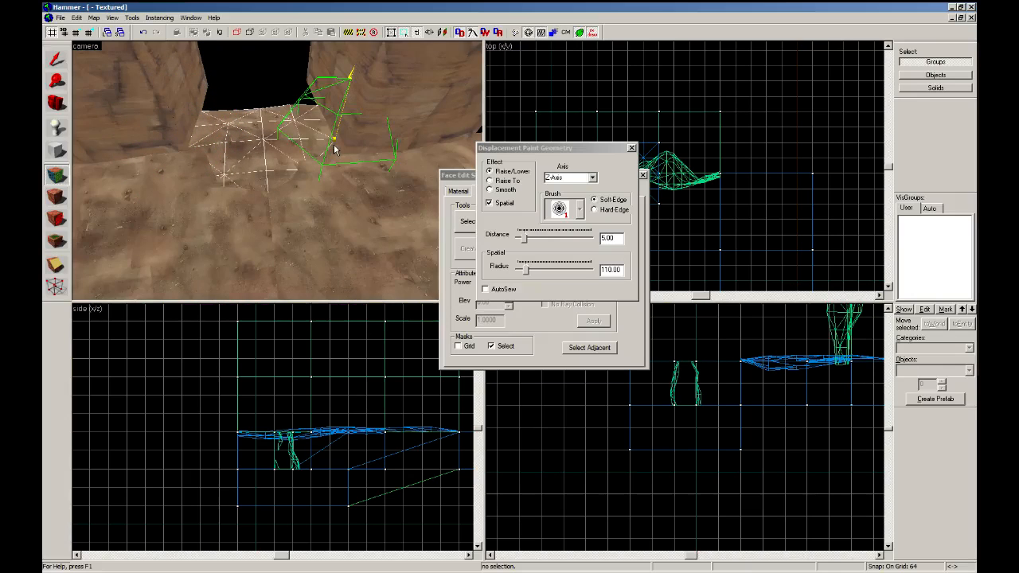
# Set the brush radius to 1 and adjust the passage floor's individual vertices beside the arch legs.
pyautogui.press('z')
pyautogui.press('w')
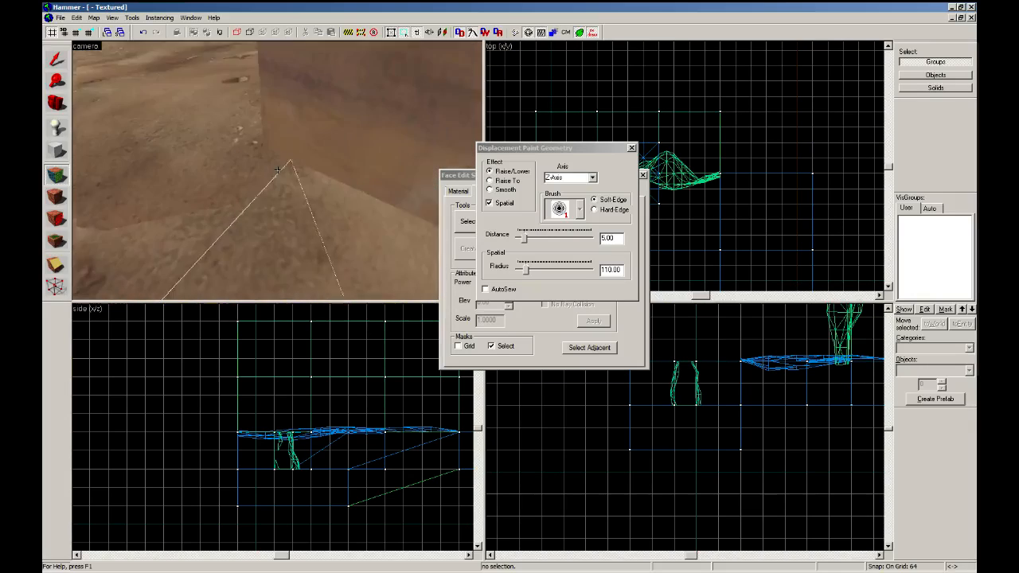
pyautogui.press('z')
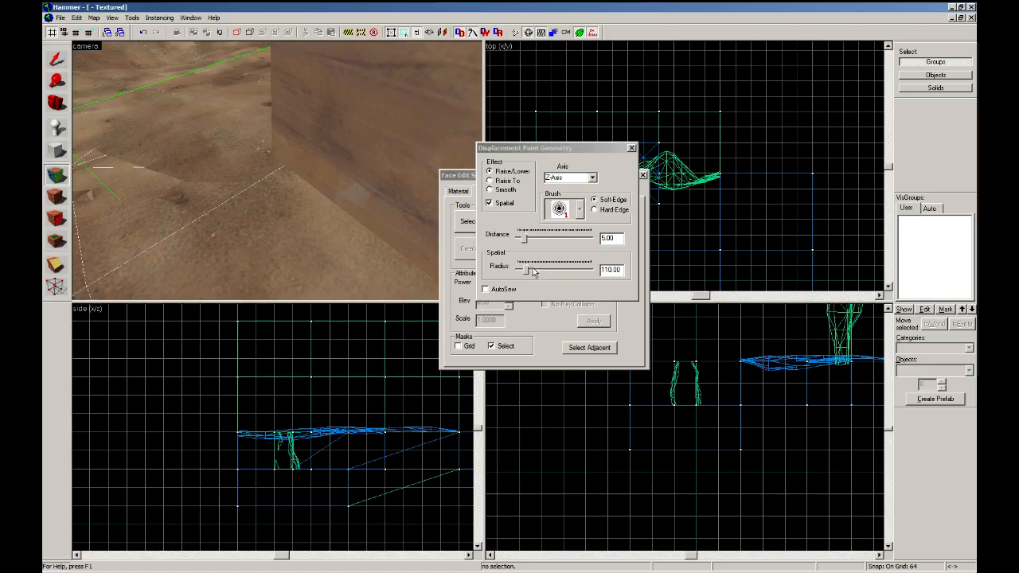
pyautogui.moveTo(534, 272); pyautogui.dragTo(519, 270)
pyautogui.press('z')
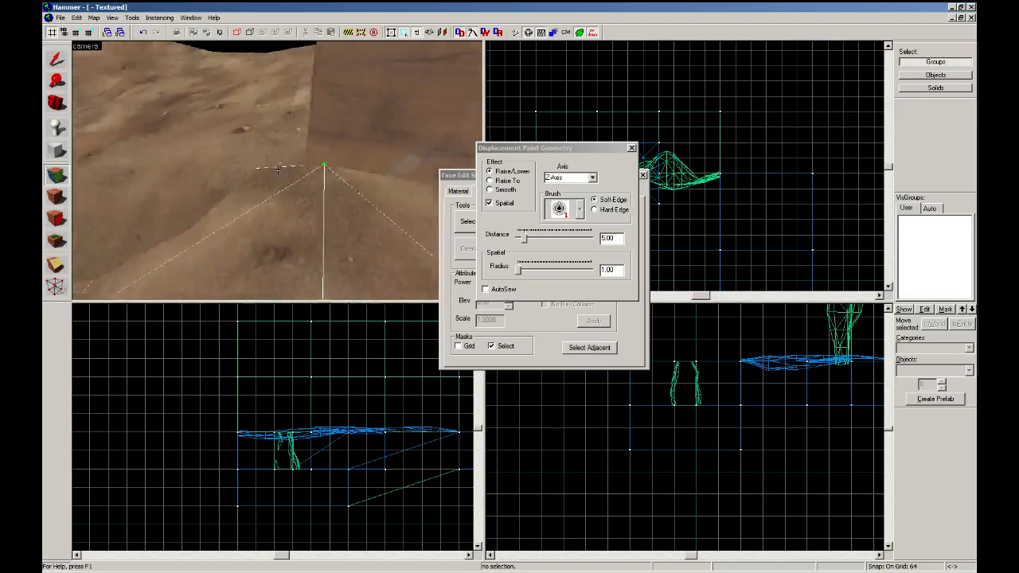
pyautogui.press('z')
pyautogui.press('z')
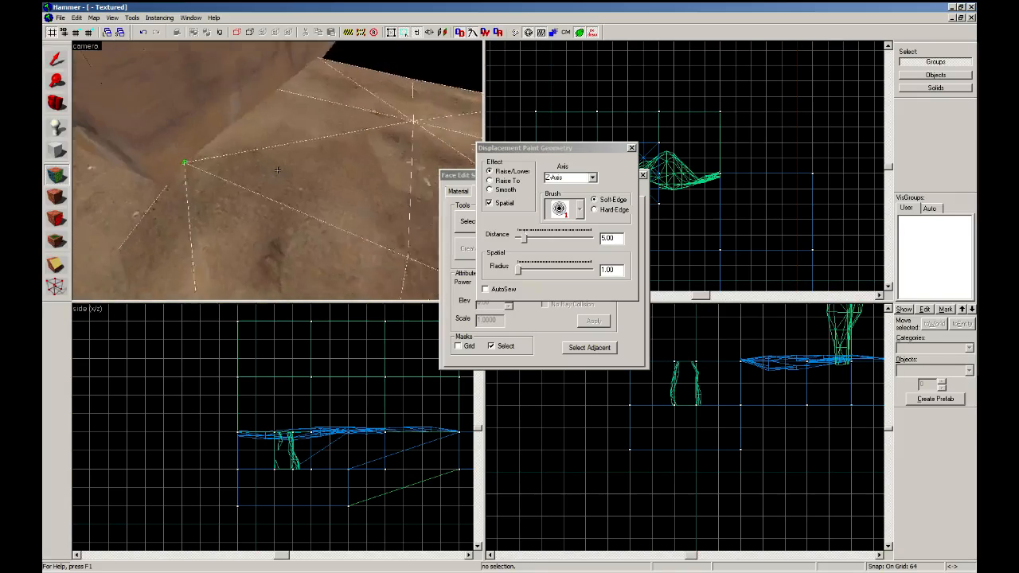
pyautogui.press('z')
# Widen the passage floor brush on both sides to 384 units so that it runs under the arch legs.
pyautogui.hotkey('shift', 's')
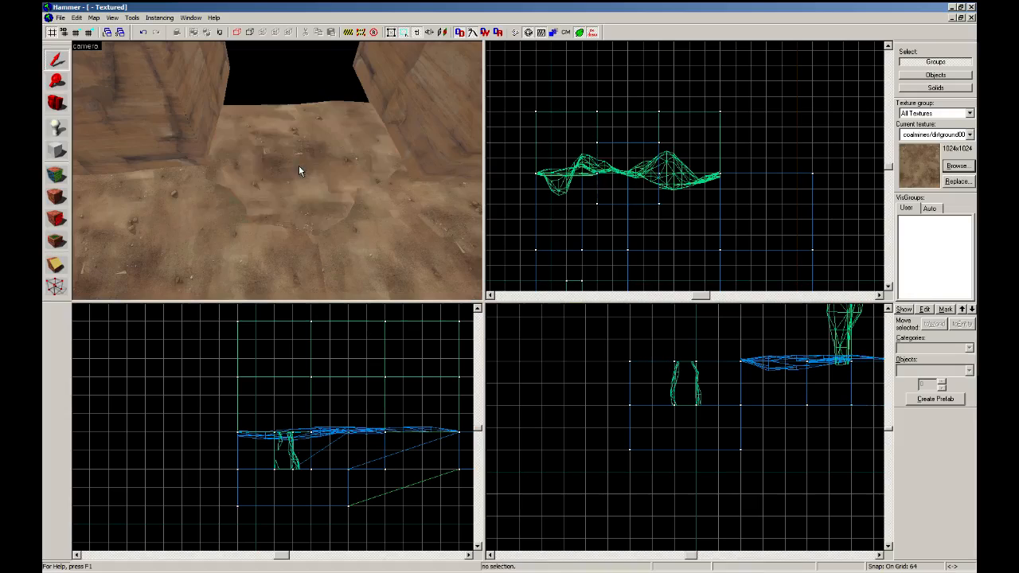
pyautogui.click(298, 167)
pyautogui.moveTo(600, 176); pyautogui.dragTo(587, 176)
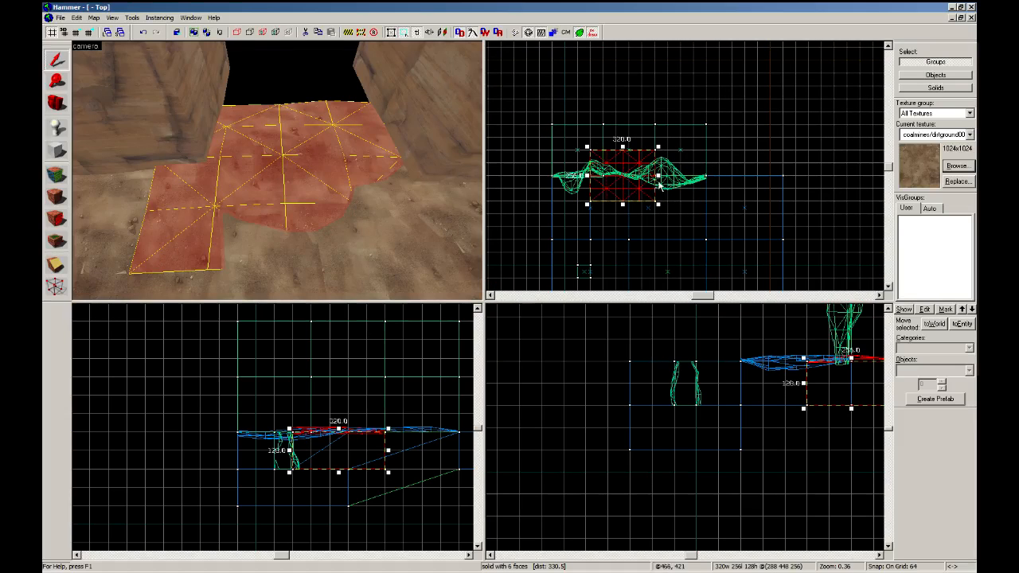
pyautogui.moveTo(663, 181); pyautogui.dragTo(675, 181)
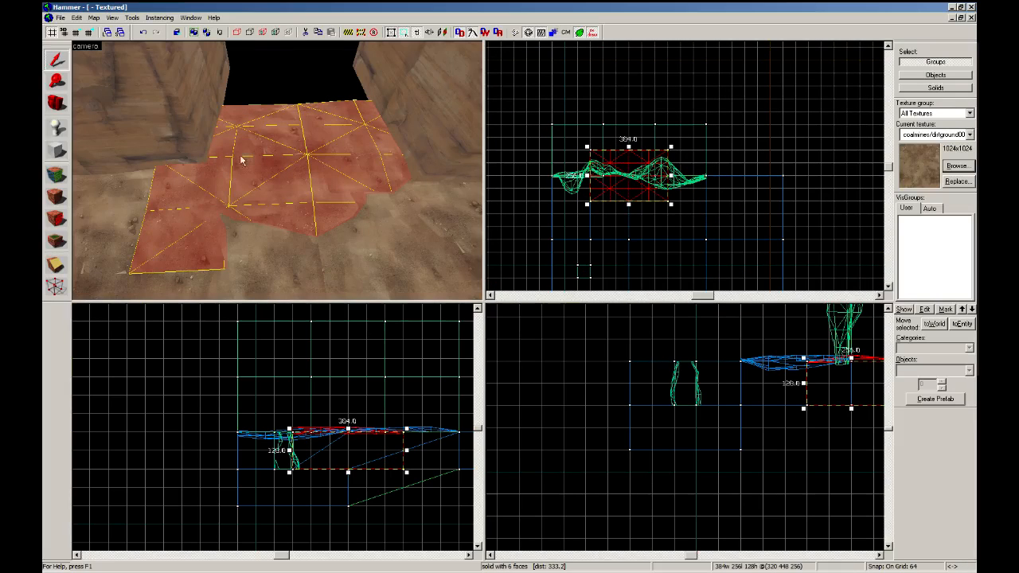
# Lower the widened floor's outer vertices below the cliff top along the Z-axis with distance 5 and radius 1.
pyautogui.click(56, 173)
pyautogui.click(492, 193)
pyautogui.click(503, 221)
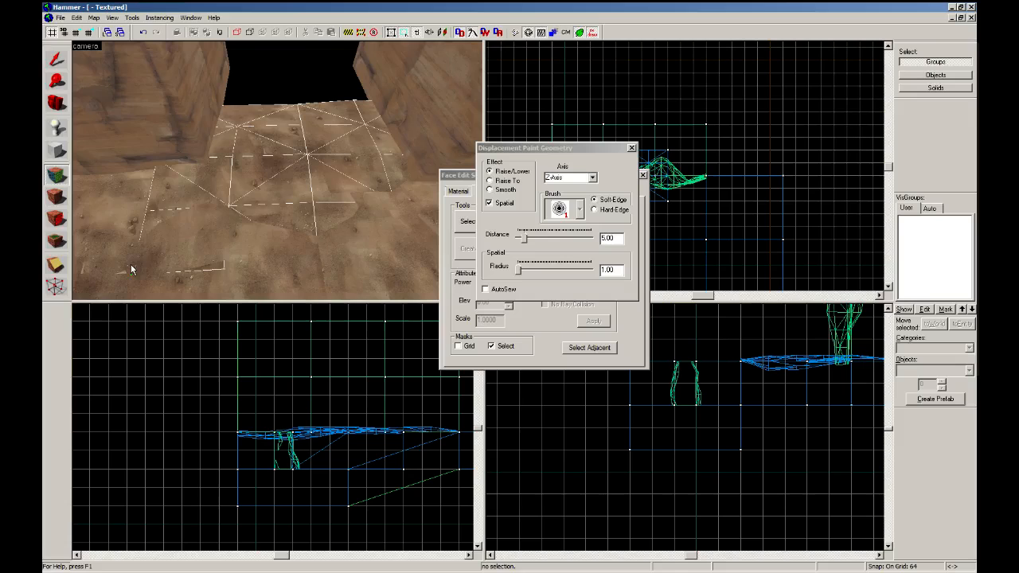
pyautogui.rightClick(157, 174)
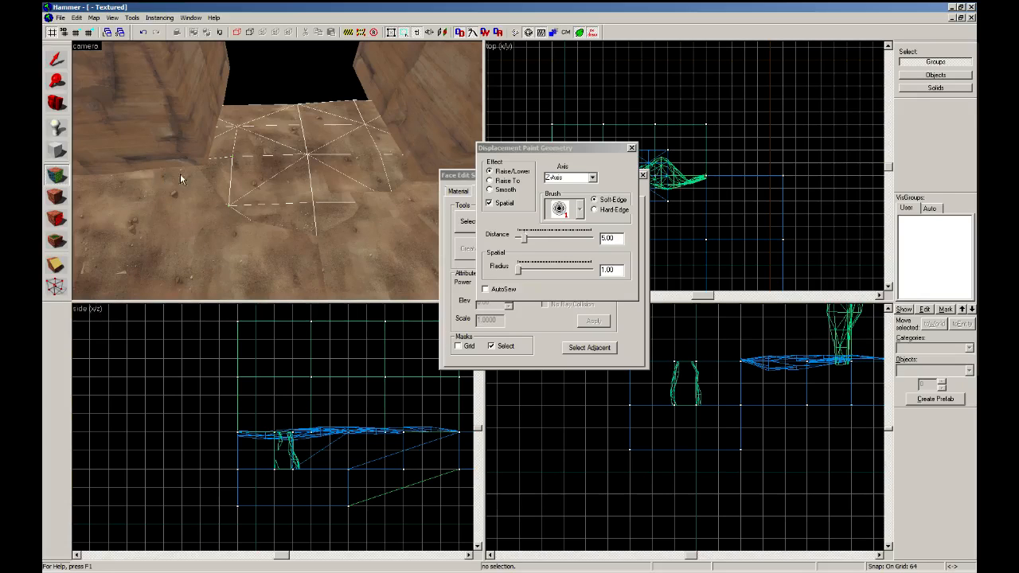
pyautogui.press('d')
pyautogui.press('d')
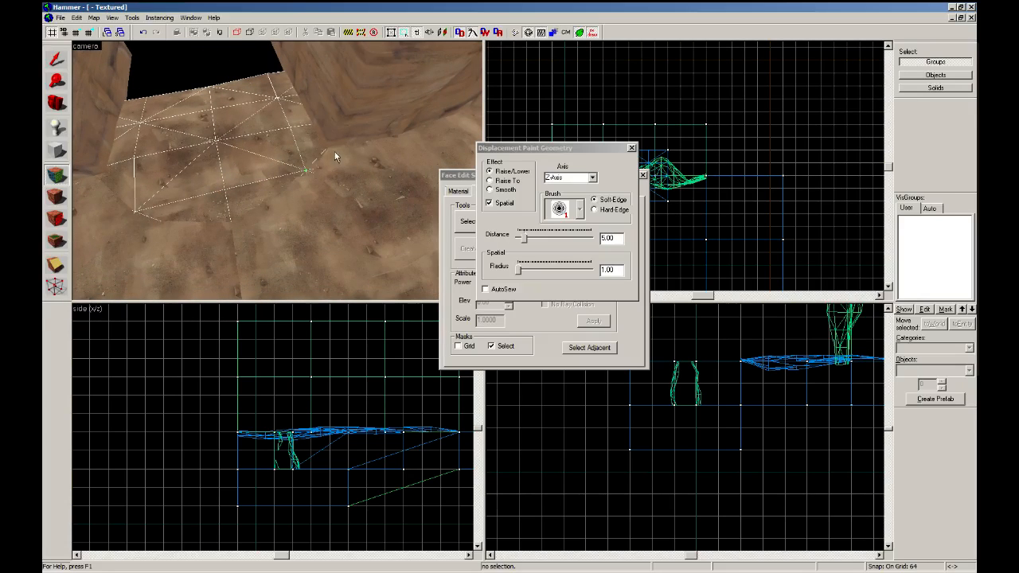
pyautogui.press('z')
pyautogui.press('a')
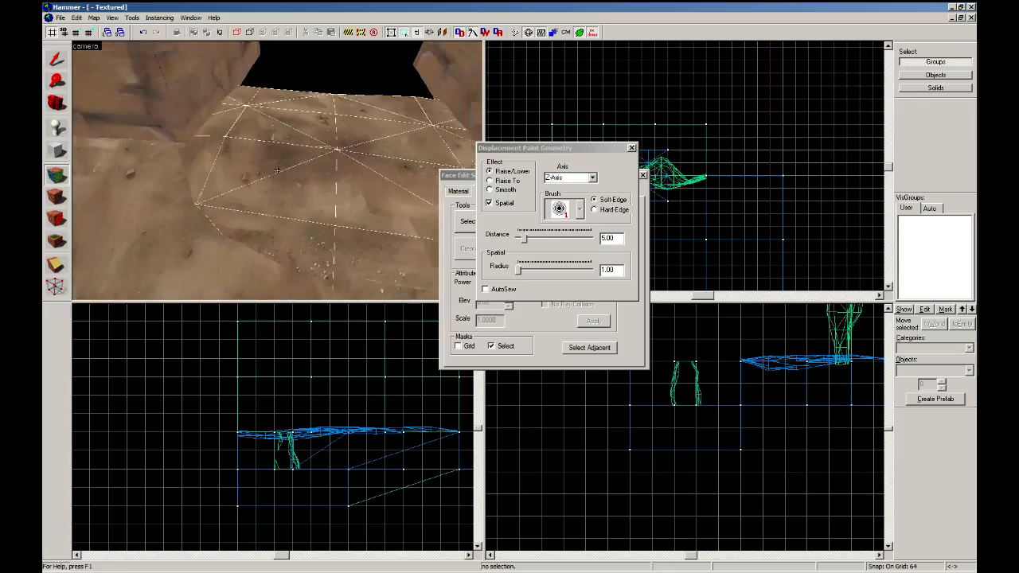
# Apply the coalmines/dirtground004 texture from one cliff-top face to the neighbouring cliff-top face and the passage floor.
pyautogui.press('z')
pyautogui.click(63, 182)
pyautogui.click(220, 243)
pyautogui.click(62, 182)
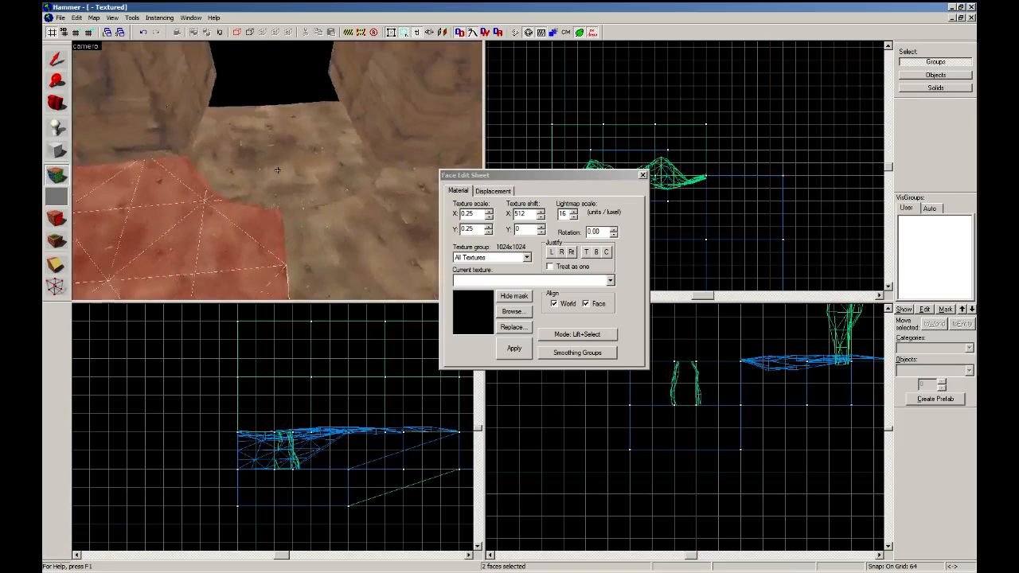
pyautogui.press('z')
pyautogui.press('w')
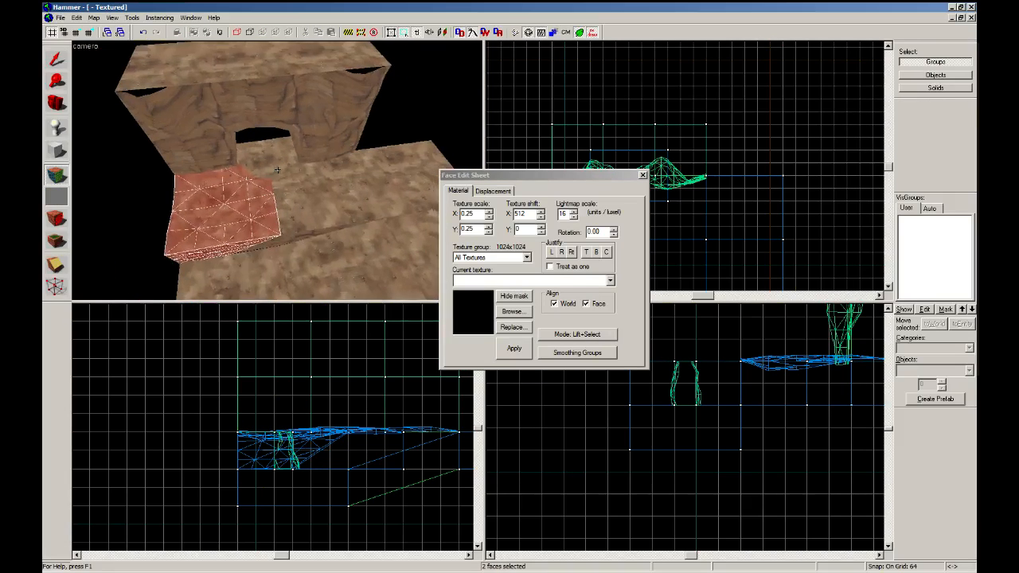
pyautogui.press('z')
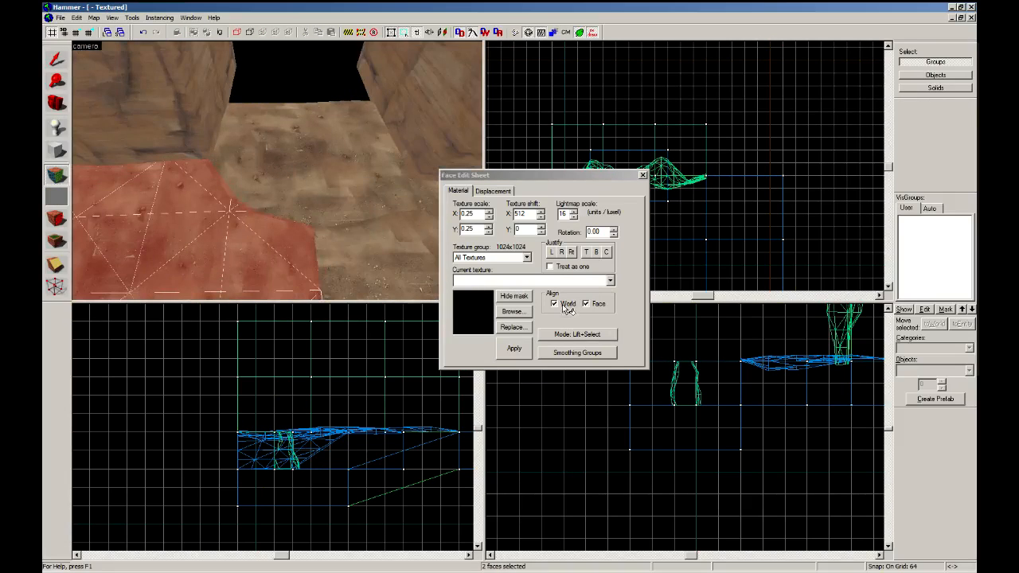
pyautogui.click(280, 271)
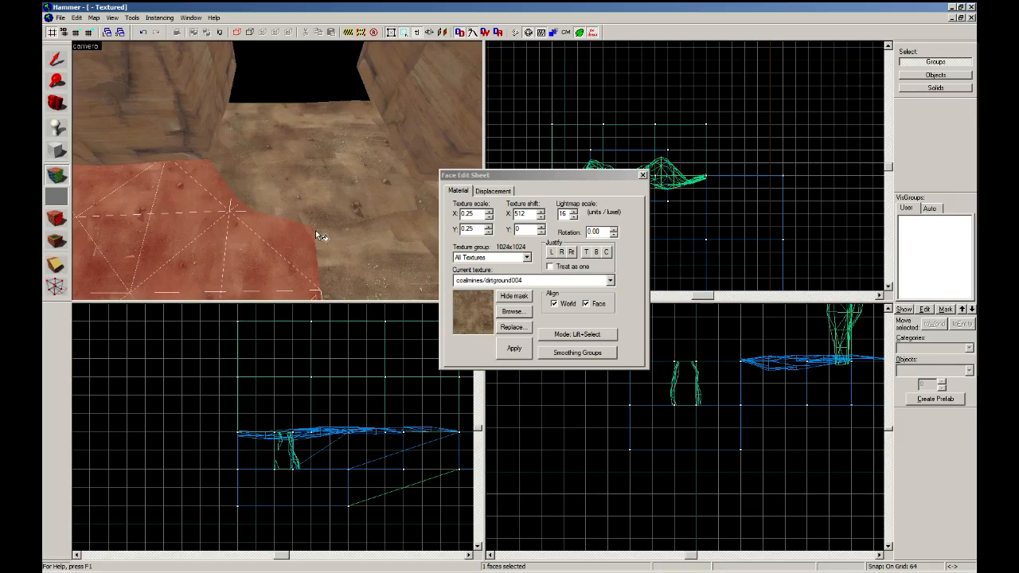
pyautogui.click(331, 200)
pyautogui.click(358, 256)
pyautogui.rightClick(257, 263)
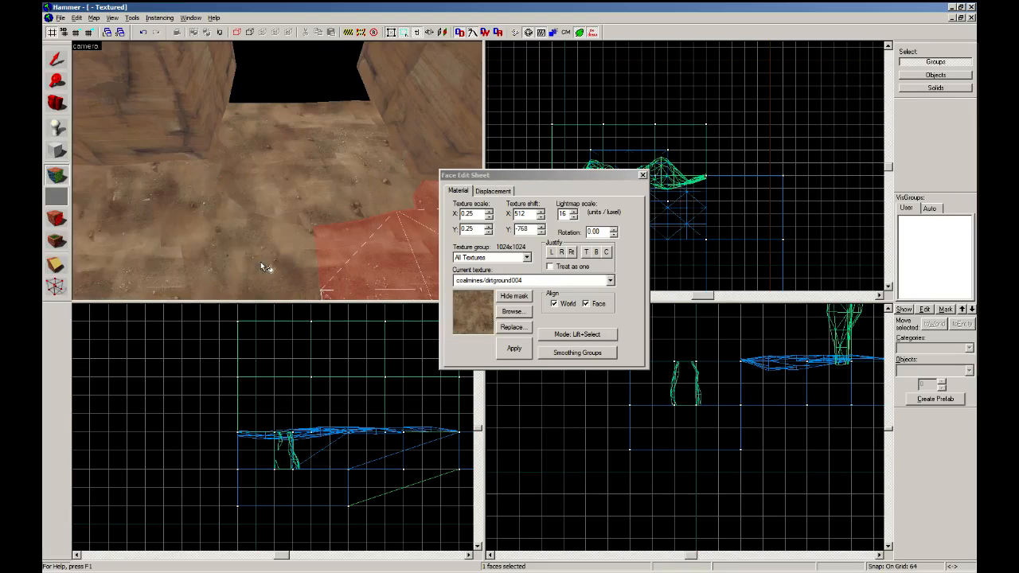
pyautogui.rightClick(317, 186)
pyautogui.press('z')
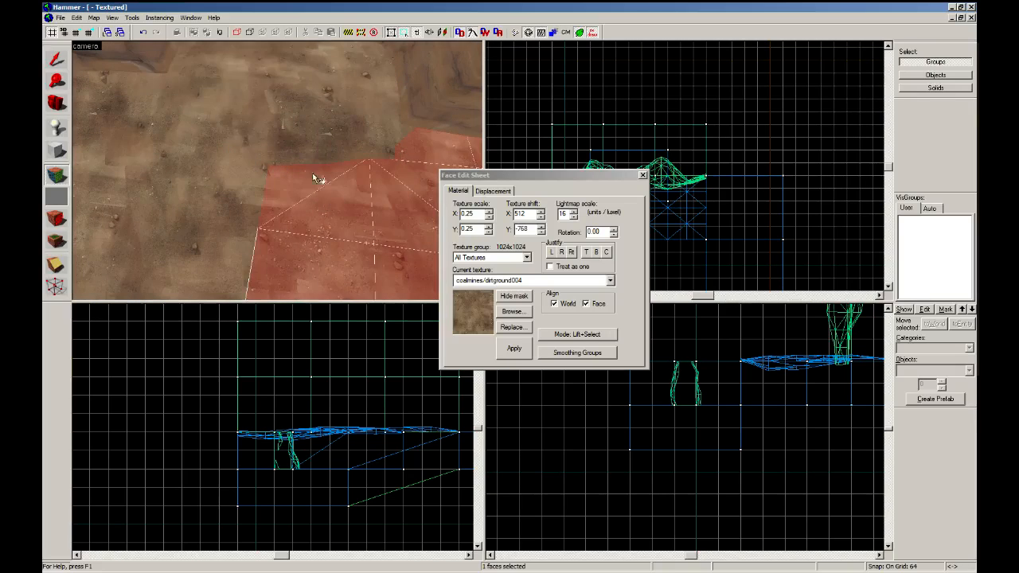
pyautogui.press('z')
pyautogui.click(54, 60)
pyautogui.press('Escape')
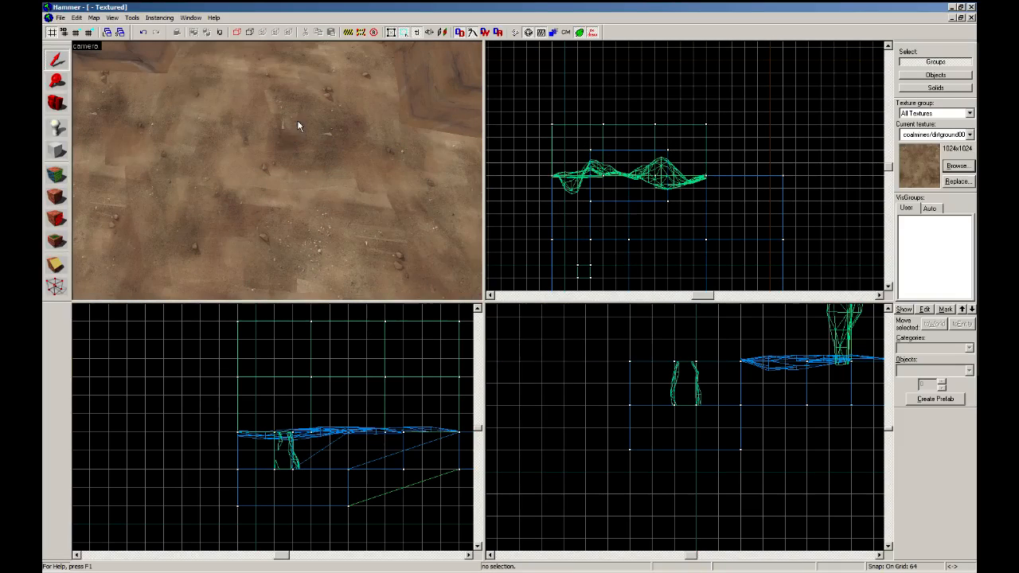
# Save the map as asdfawefsd in the mapsrc folder.
pyautogui.hotkey('ctrl', 's')
pyautogui.write('z')
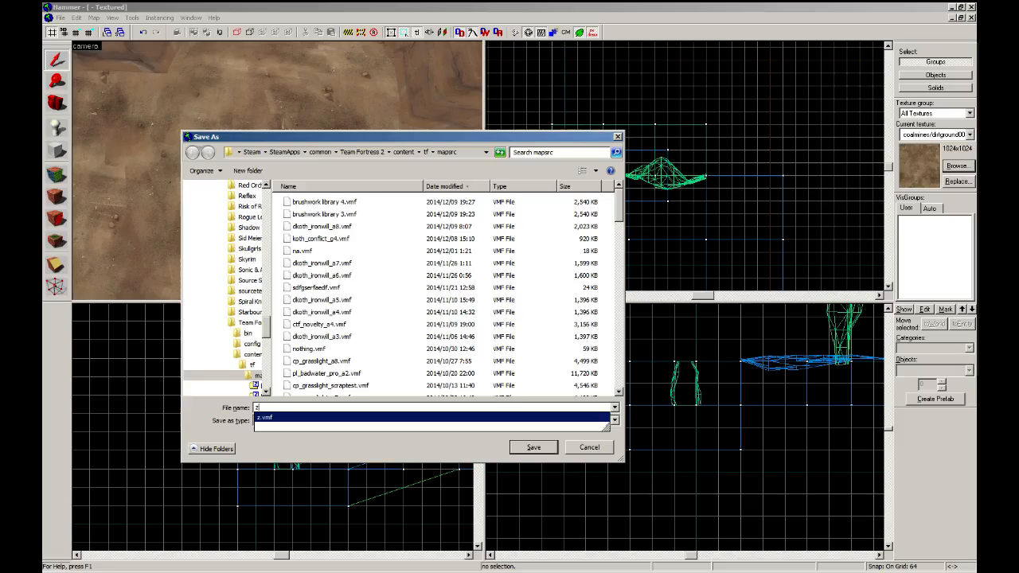
pyautogui.press('Escape')
pyautogui.press('Escape')
pyautogui.hotkey('ctrl', 's')
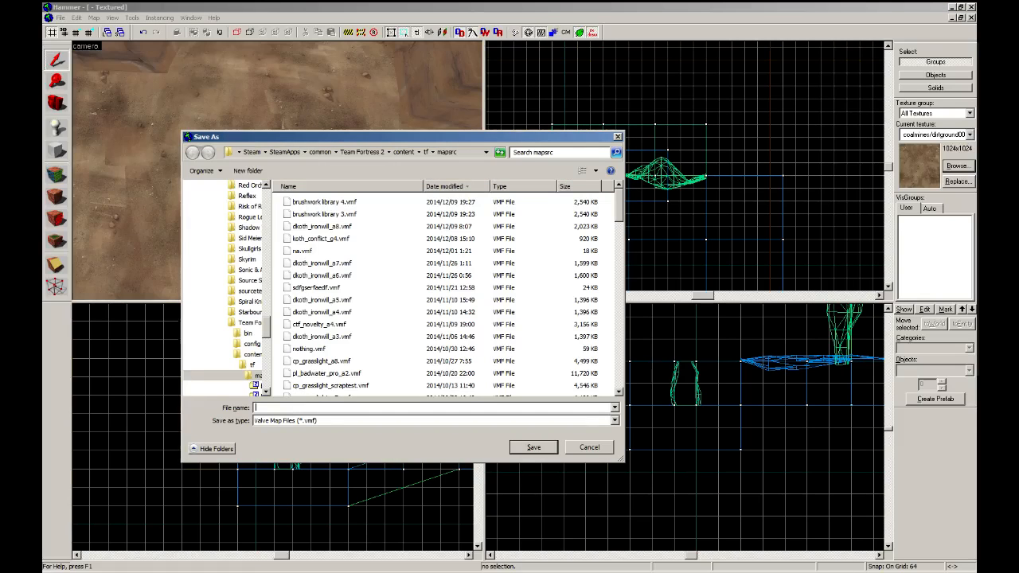
pyautogui.write('asdfawefsd')
pyautogui.press('Return')
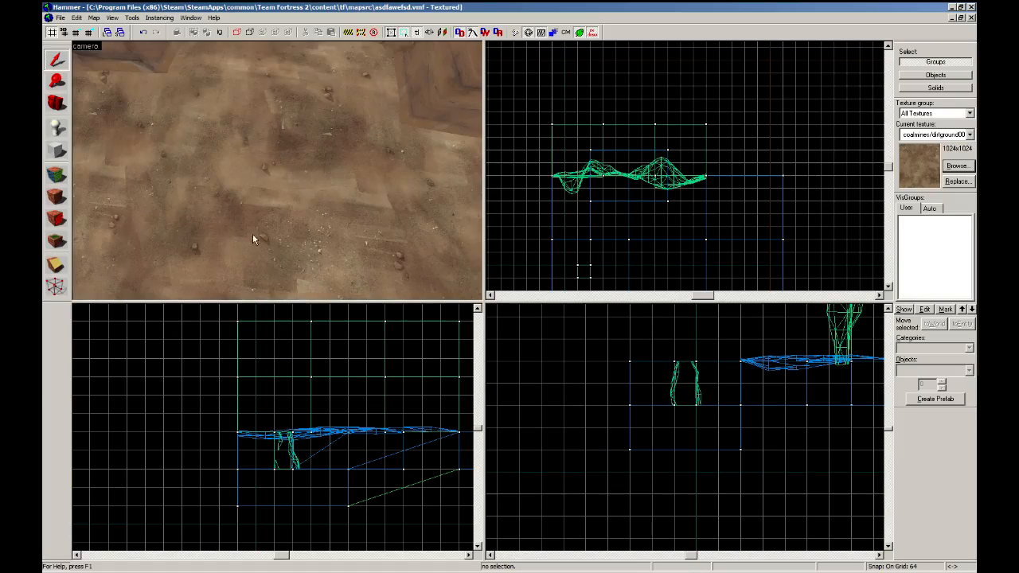
# Taper the passage floor's rear vertices to the passage width and add a copy of the brush behind it, fitted between the arch legs.
pyautogui.click(277, 169)
pyautogui.press('z')
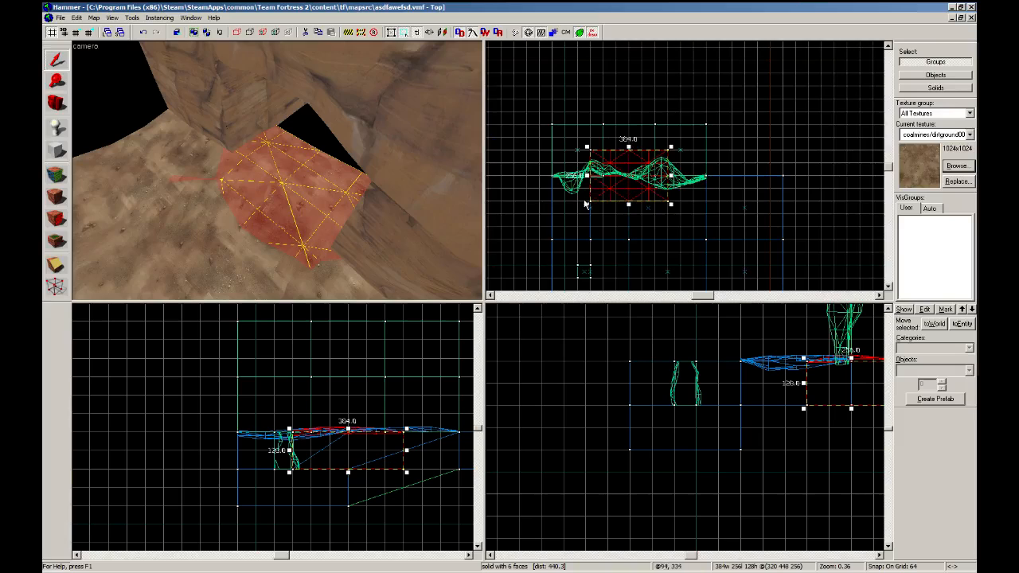
pyautogui.scroll(3, 660, 160)
pyautogui.click(56, 287)
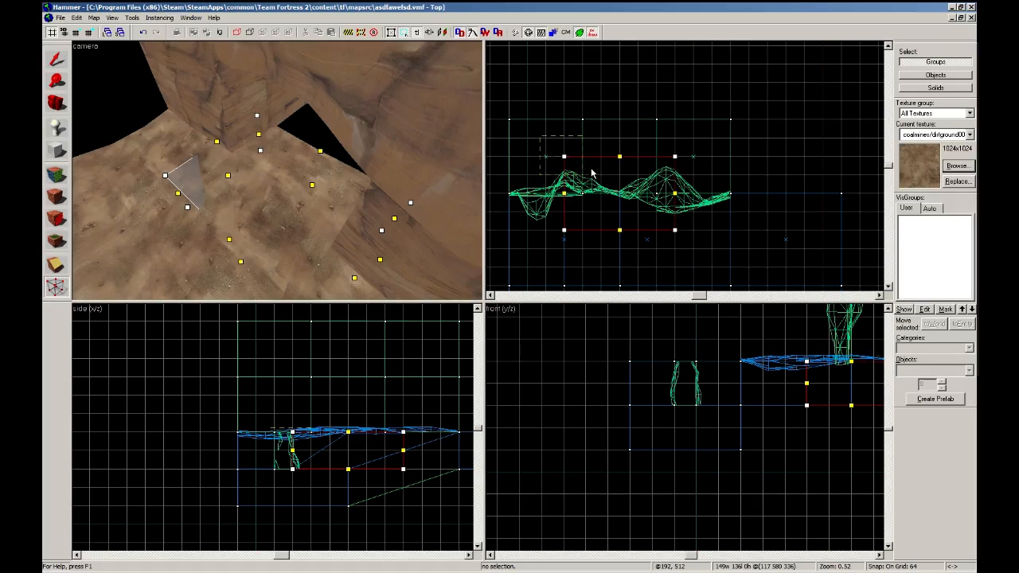
pyautogui.click(56, 61)
pyautogui.keyDown('shift'); pyautogui.moveTo(602, 167); pyautogui.dragTo(606, 146); pyautogui.keyUp('shift')
pyautogui.click(62, 285)
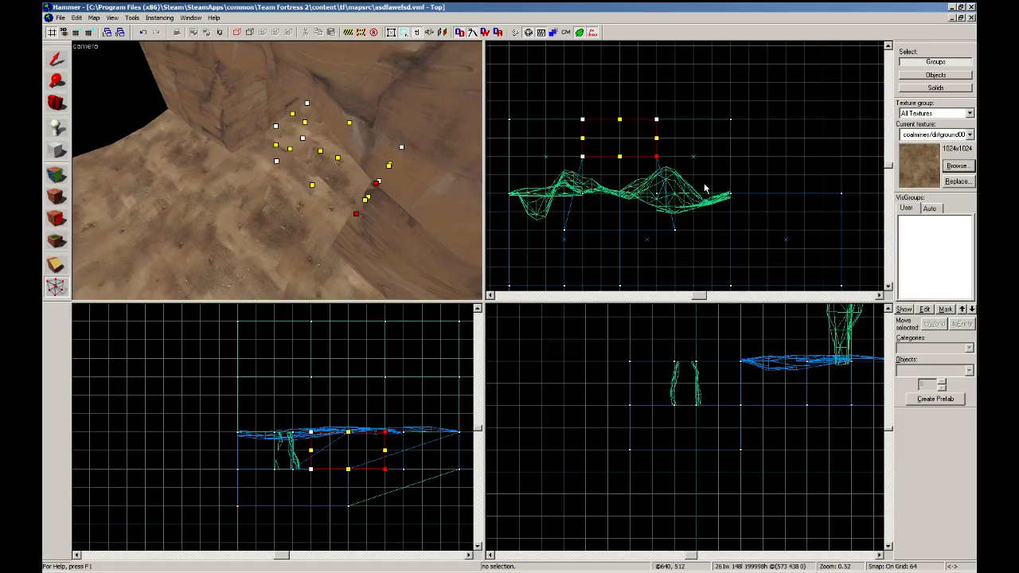
pyautogui.click(55, 60)
# Select the floor displacements and open geometry painting with the Smooth effect along the Z-axis and a brush radius of 157.
pyautogui.click(56, 175)
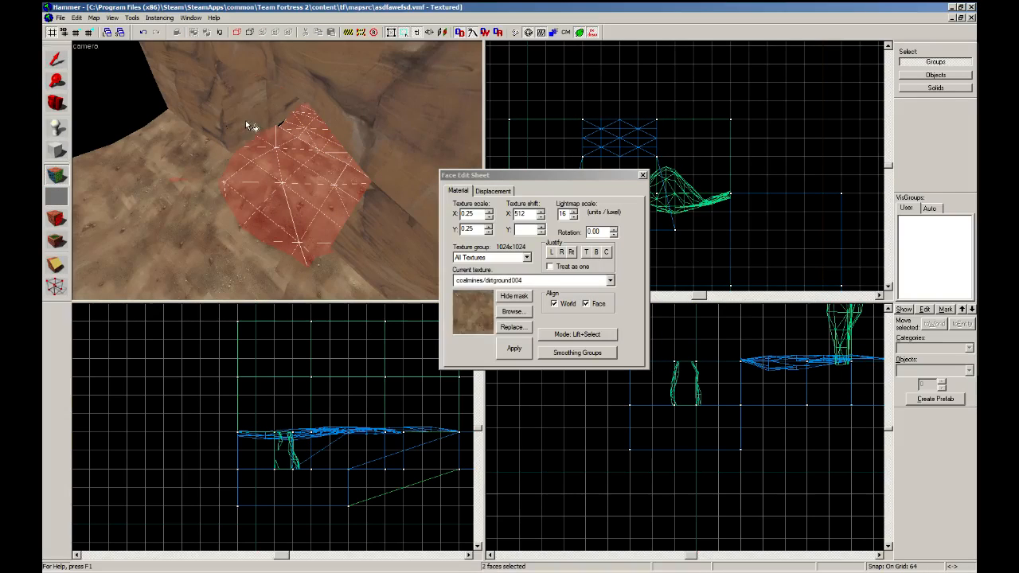
pyautogui.click(495, 191)
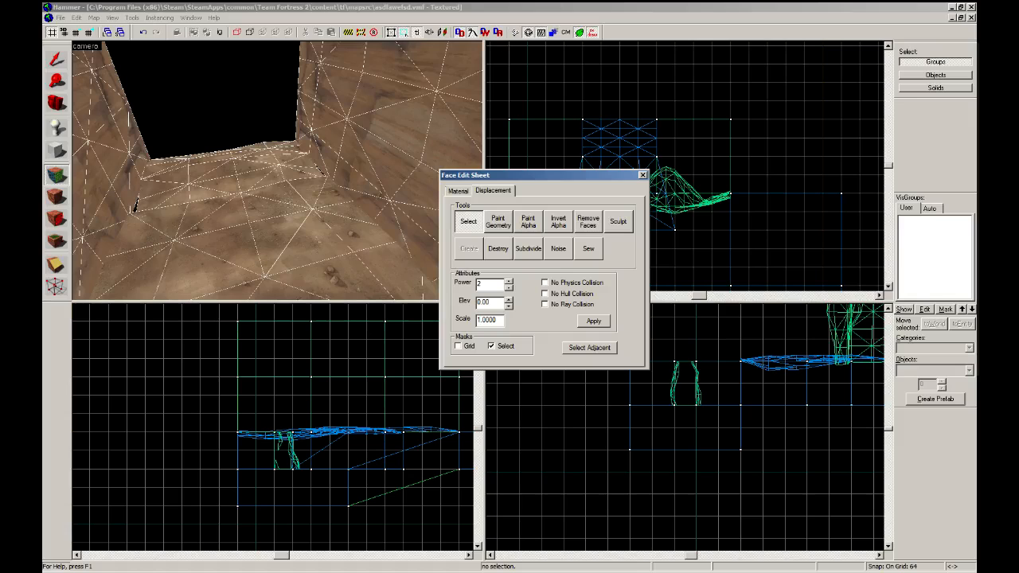
pyautogui.press('z')
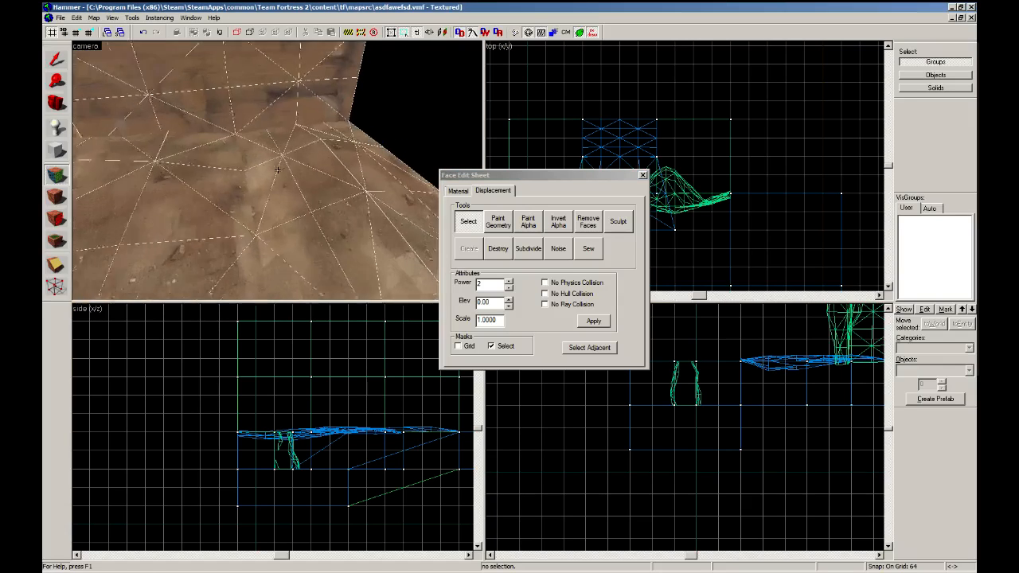
pyautogui.press('z')
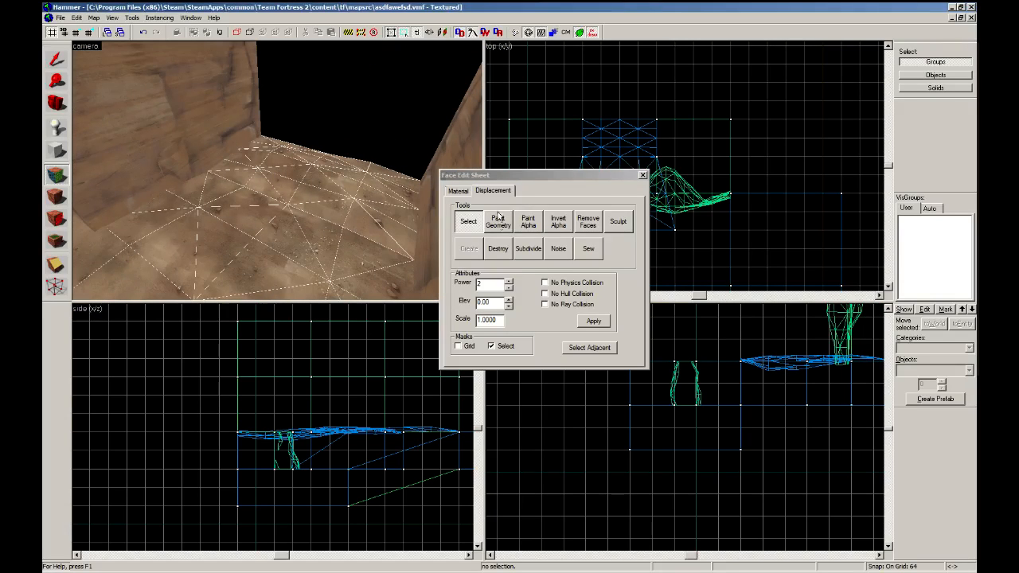
pyautogui.click(498, 220)
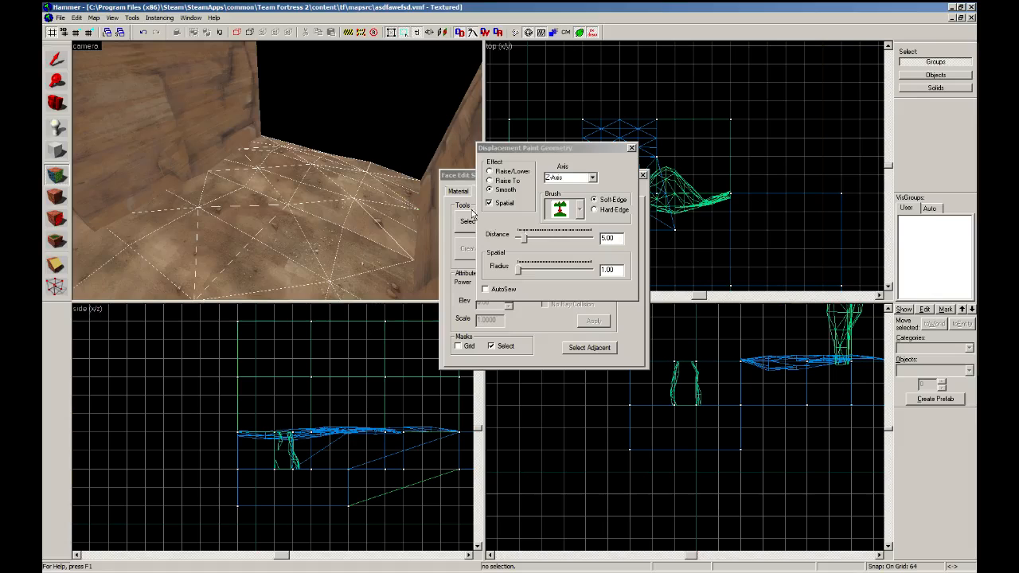
pyautogui.moveTo(519, 273); pyautogui.dragTo(530, 273)
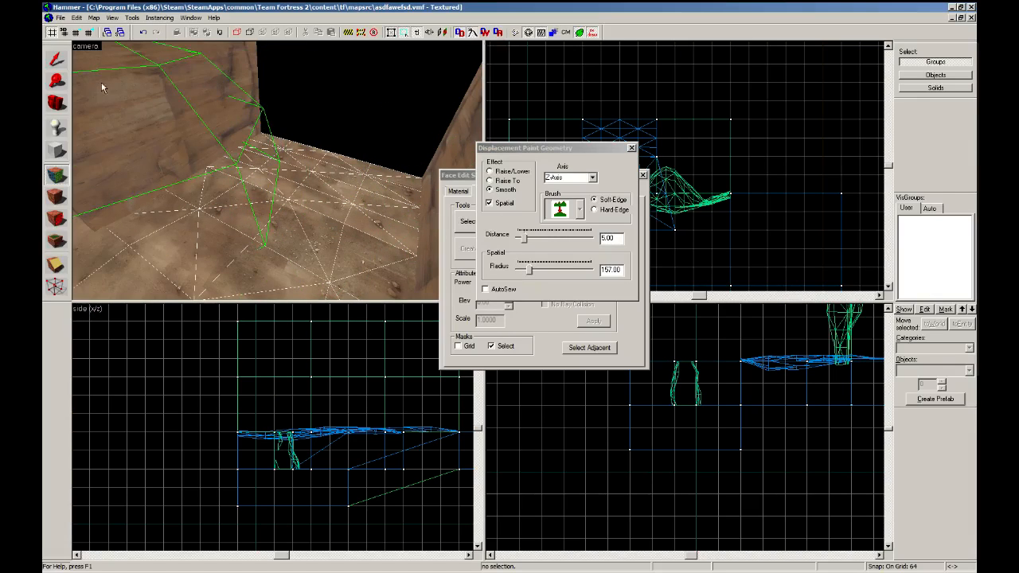
# Select both passage floor brushes and both arch legs, and open their displacement faces for editing.
pyautogui.click(57, 60)
pyautogui.scroll(-3, 259, 210)
pyautogui.click(272, 222)
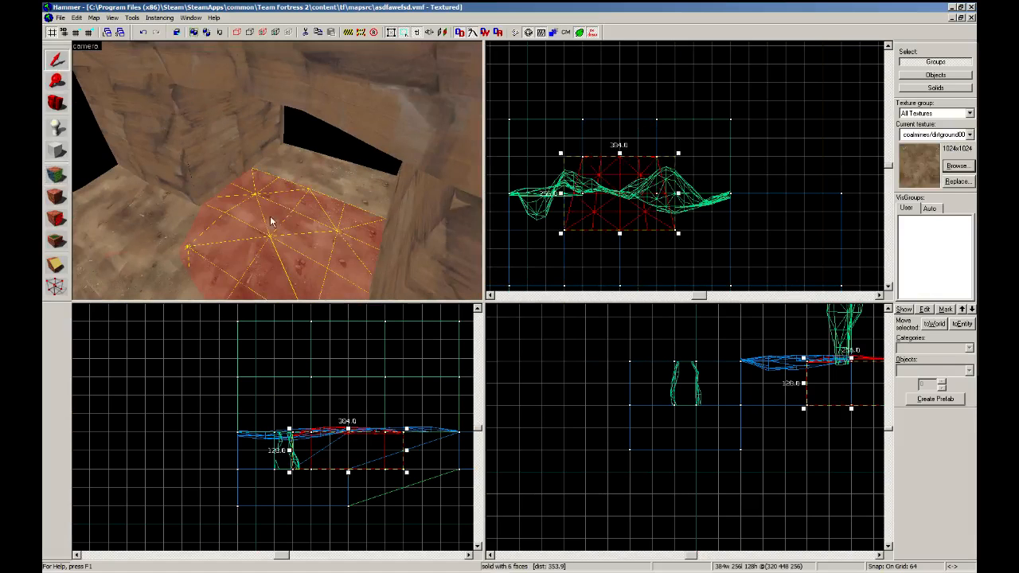
pyautogui.keyDown('ctrl'); pyautogui.click(239, 148); pyautogui.keyUp('ctrl')
pyautogui.keyDown('ctrl'); pyautogui.click(325, 165); pyautogui.keyUp('ctrl')
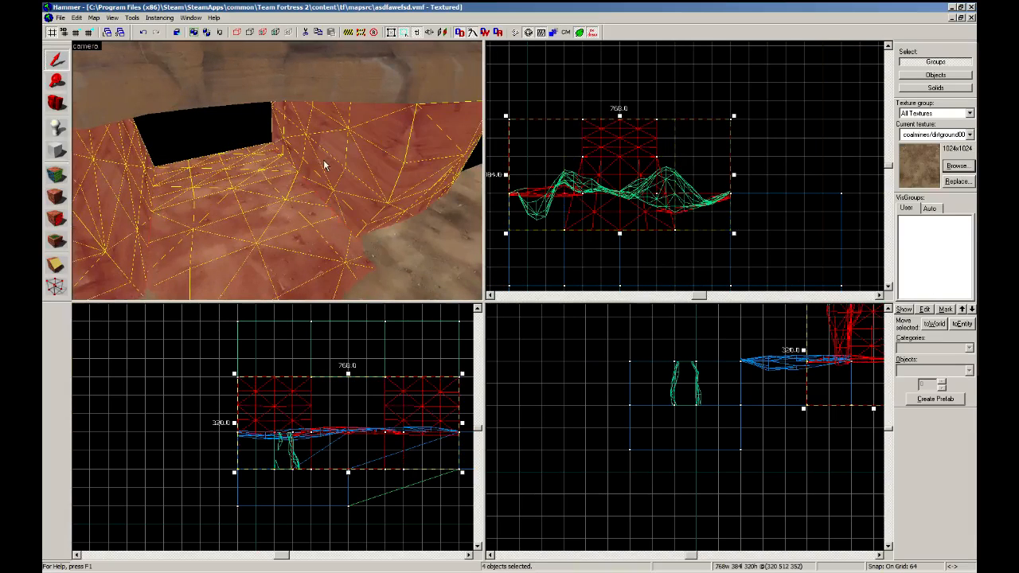
pyautogui.click(56, 174)
pyautogui.click(493, 190)
pyautogui.scroll(-3, 368, 247)
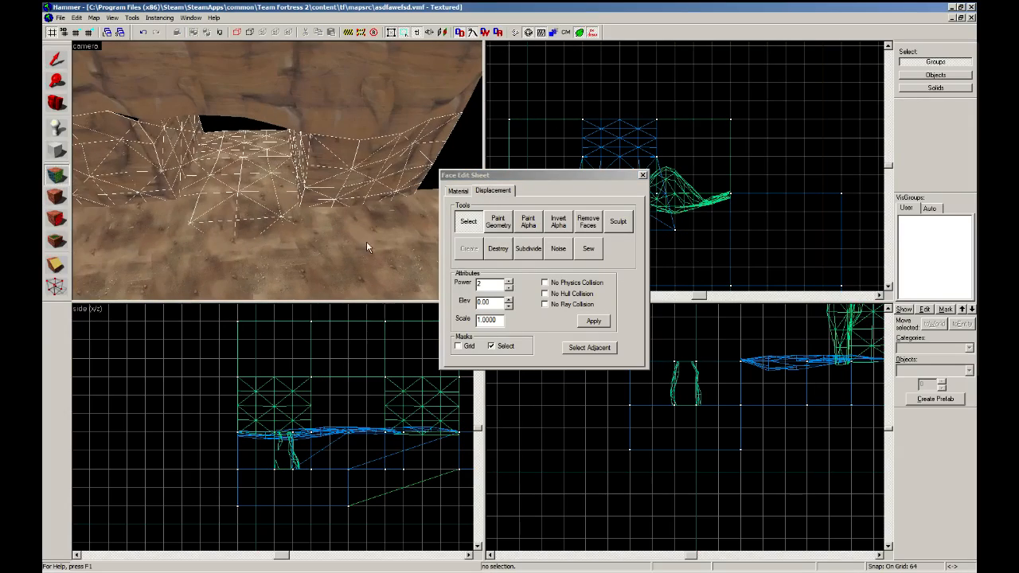
# Add the arch's upper front and underside displacements to the selection and inspect the seams around the opening.
pyautogui.press('z')
pyautogui.keyDown('ctrl'); pyautogui.click(297, 189); pyautogui.keyUp('ctrl')
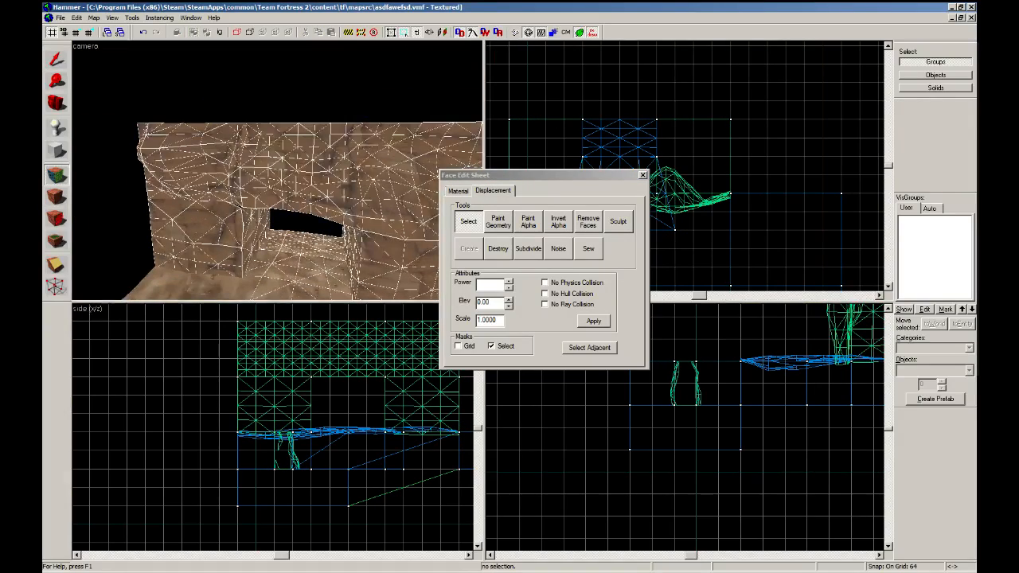
pyautogui.press('w')
pyautogui.press('z')
pyautogui.keyDown('ctrl'); pyautogui.click(291, 185); pyautogui.keyUp('ctrl')
pyautogui.press('z')
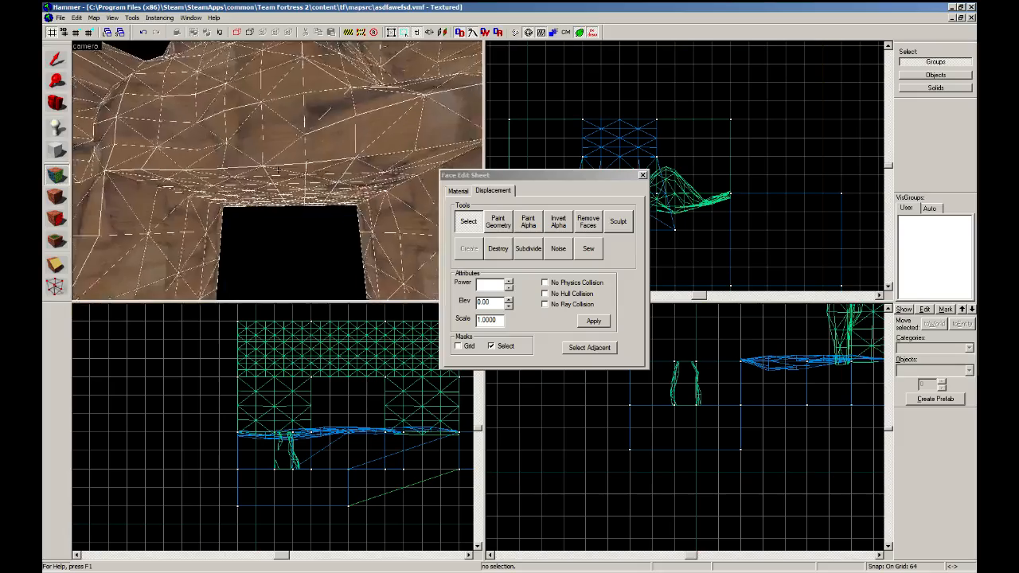
pyautogui.press('s')
pyautogui.press('z')
pyautogui.click(223, 150)
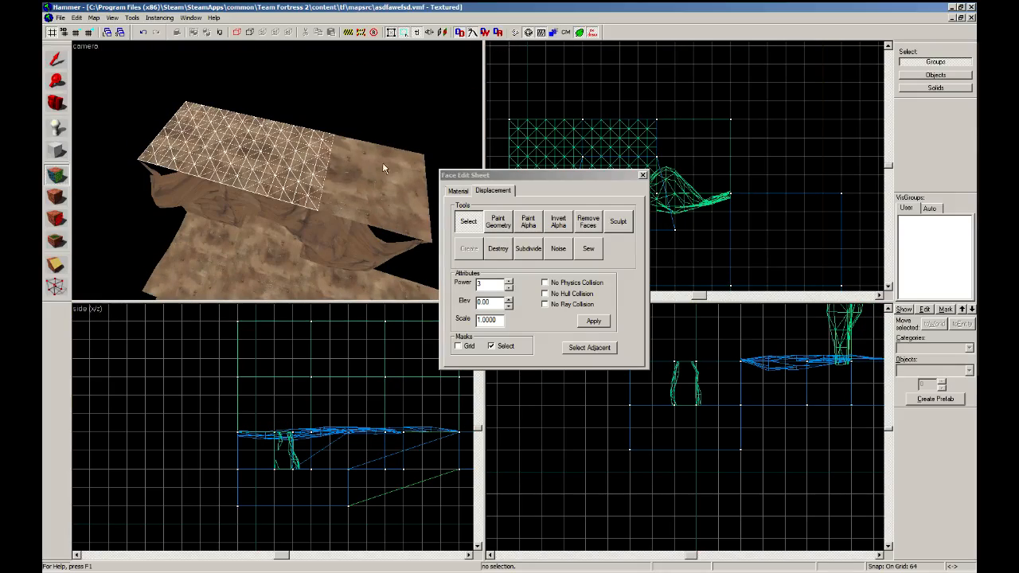
pyautogui.keyDown('ctrl'); pyautogui.click(382, 168); pyautogui.keyUp('ctrl')
pyautogui.click(495, 223)
pyautogui.click(591, 176)
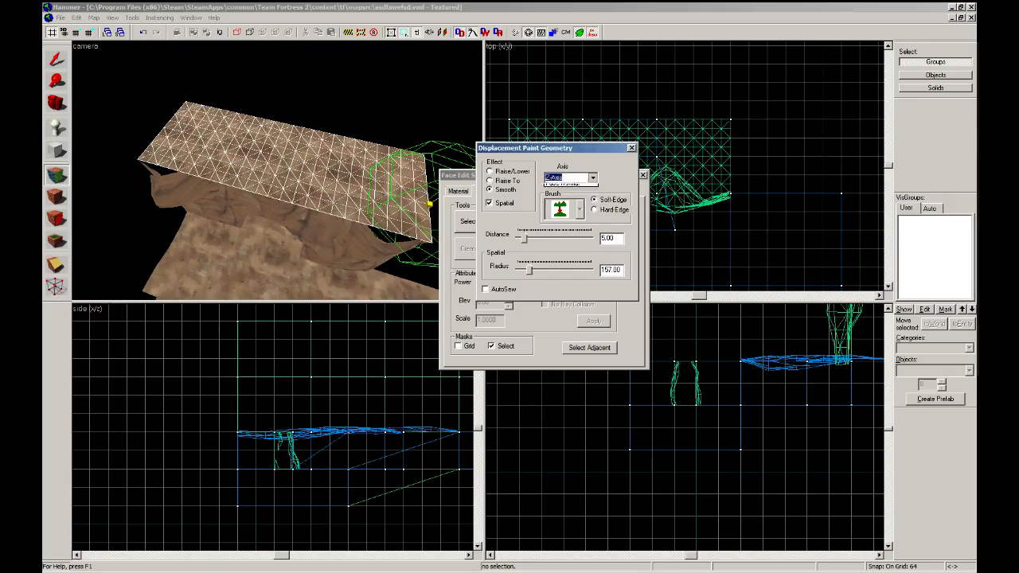
pyautogui.click(554, 188)
pyautogui.press('z')
pyautogui.press('w')
pyautogui.press('s')
pyautogui.press('z')
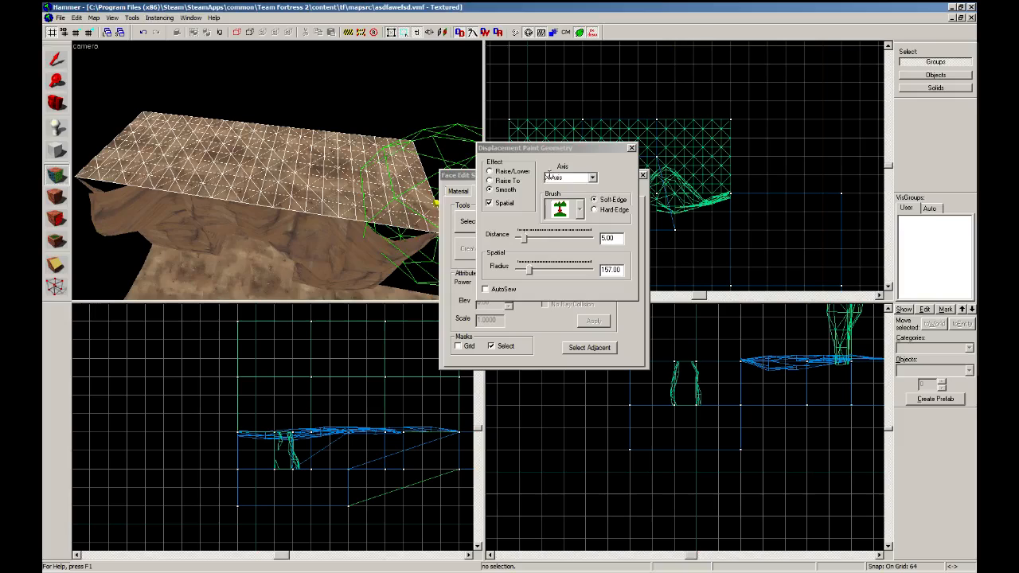
pyautogui.click(592, 177)
pyautogui.click(555, 202)
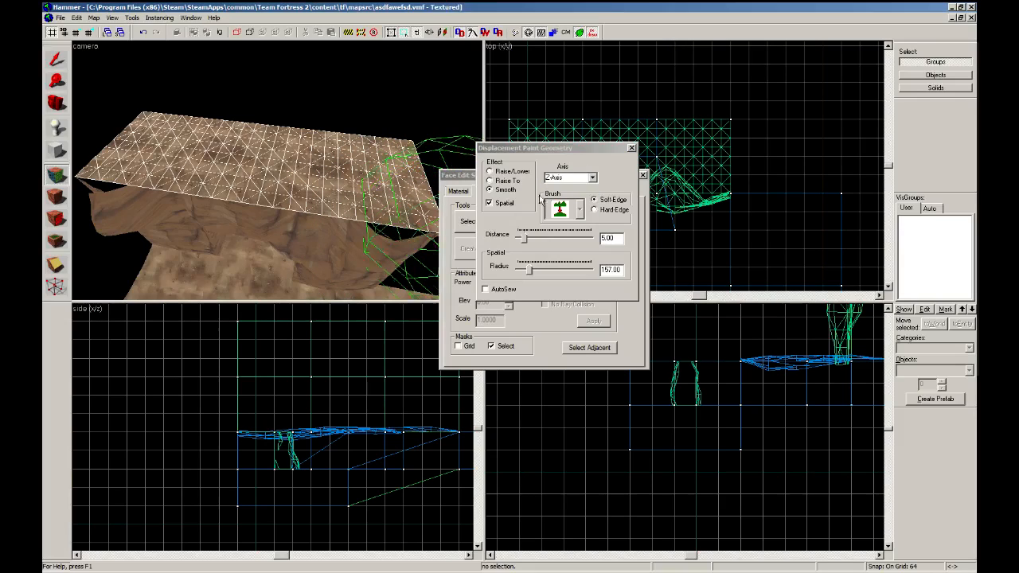
pyautogui.click(631, 149)
# Try to sew two of the arch's top displacements to the upper front displacements directly below them.
pyautogui.click(368, 184)
pyautogui.keyDown('ctrl'); pyautogui.click(362, 241); pyautogui.keyUp('ctrl')
pyautogui.keyDown('ctrl'); pyautogui.click(270, 221); pyautogui.keyUp('ctrl')
pyautogui.keyDown('ctrl'); pyautogui.click(263, 171); pyautogui.keyUp('ctrl')
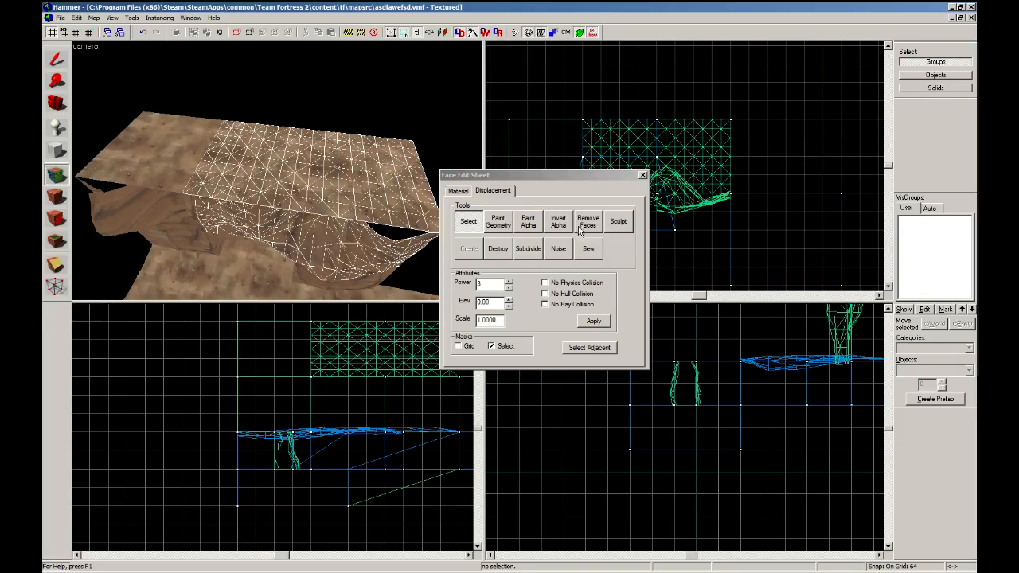
pyautogui.click(587, 248)
pyautogui.press('z')
pyautogui.press('w')
pyautogui.press('s')
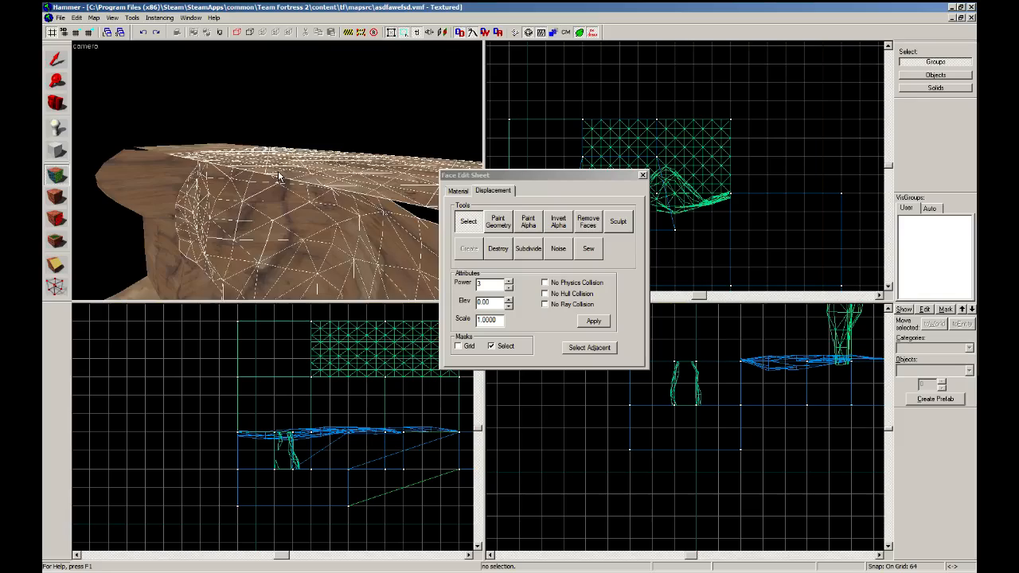
pyautogui.press('s')
pyautogui.press('z')
# Select all three top displacement faces of the arch.
pyautogui.click(298, 208)
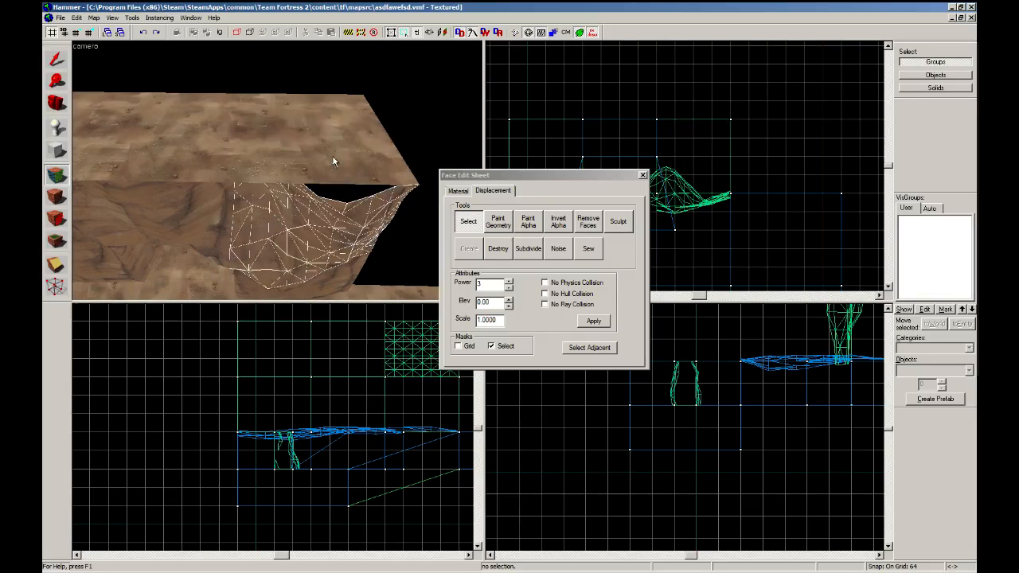
pyautogui.click(333, 157)
pyautogui.click(178, 158)
pyautogui.keyDown('ctrl'); pyautogui.click(270, 153); pyautogui.keyUp('ctrl')
pyautogui.press('z')
pyautogui.press('z')
pyautogui.keyDown('ctrl'); pyautogui.click(226, 128); pyautogui.keyUp('ctrl')
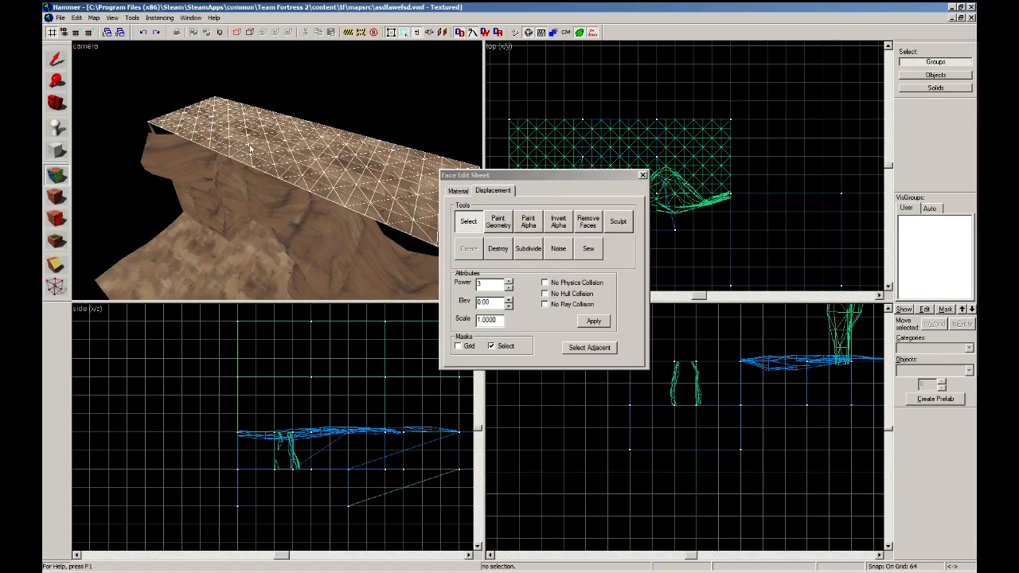
# Open geometry painting for the top displacements with the Raise/Lower effect along the Y-axis.
pyautogui.click(498, 220)
pyautogui.click(592, 177)
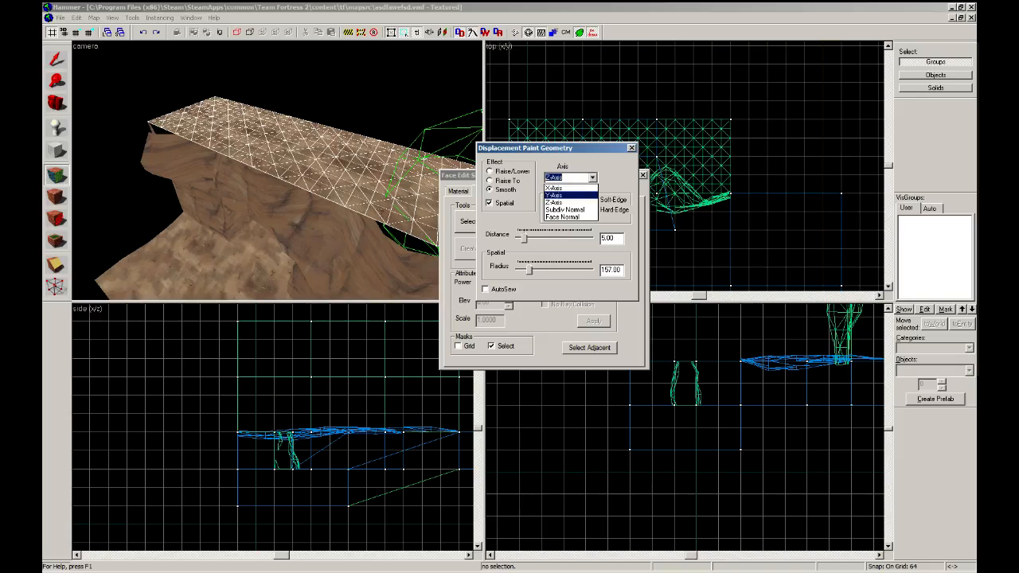
pyautogui.click(554, 188)
pyautogui.click(591, 178)
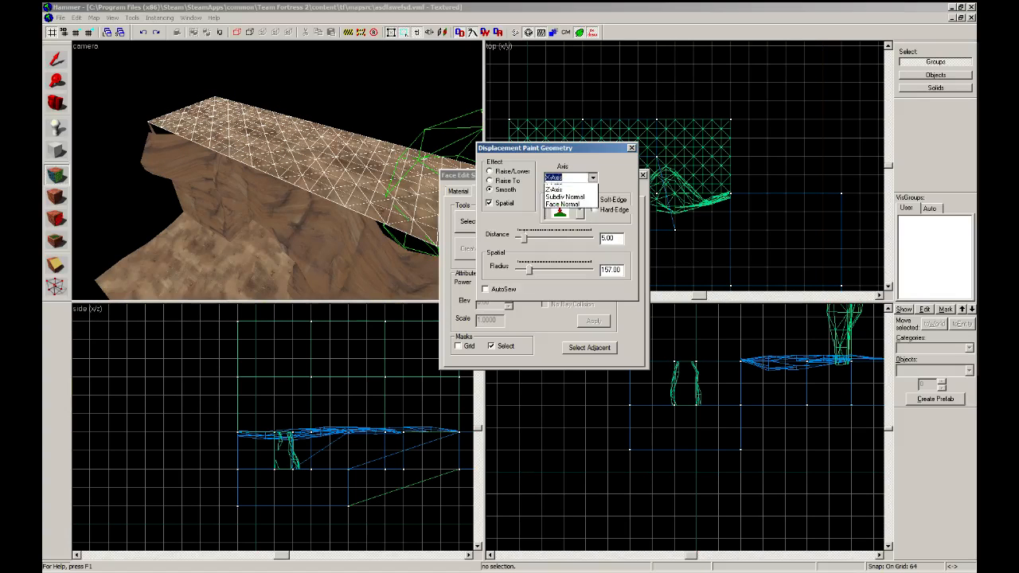
pyautogui.press('z')
pyautogui.press('w')
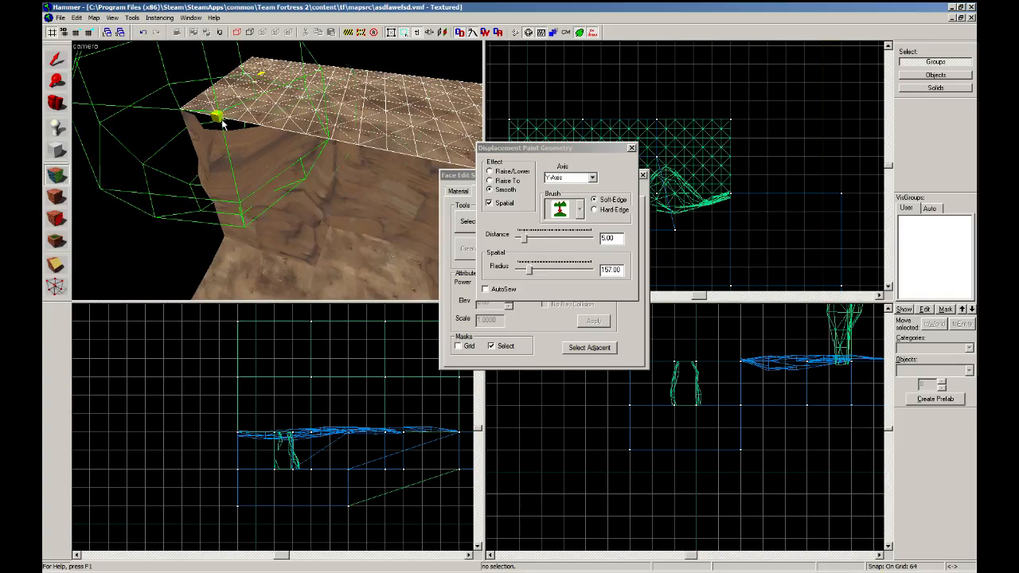
pyautogui.click(490, 171)
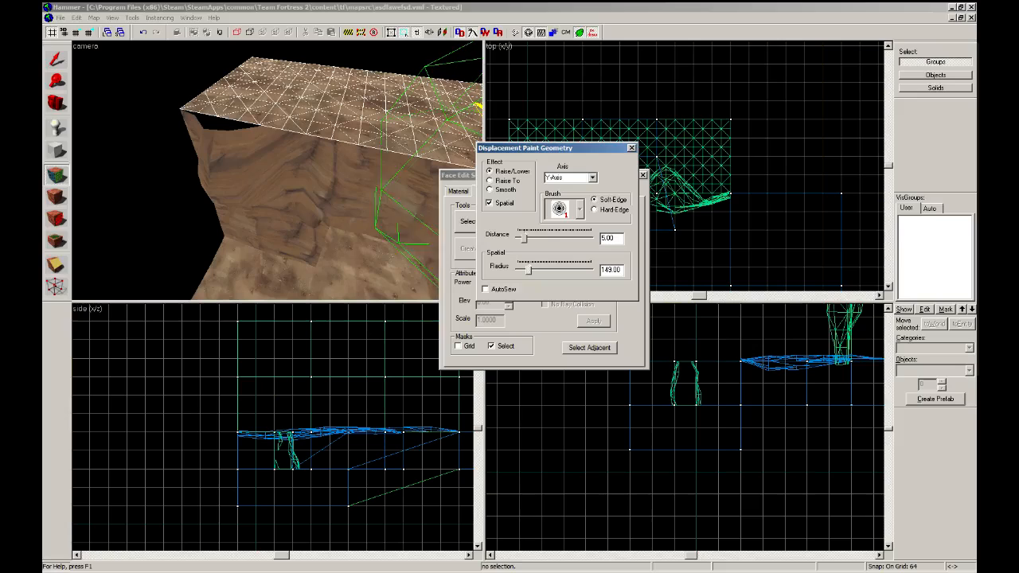
# Reduce the brush radius to 126 and paint the top displacements' front edge to follow the curves of the upper front wall.
pyautogui.keyDown('alt'); pyautogui.moveTo(303, 159); pyautogui.dragTo(289, 175, button='right'); pyautogui.keyUp('alt')
pyautogui.moveTo(231, 148); pyautogui.dragTo(215, 145, button='right')
pyautogui.click(332, 140)
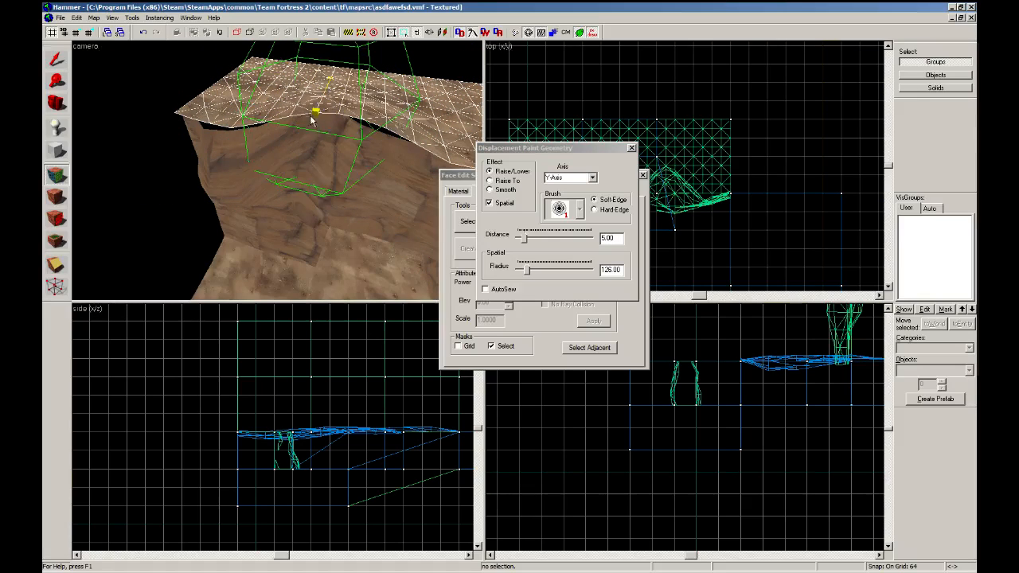
pyautogui.press('d')
pyautogui.press('s')
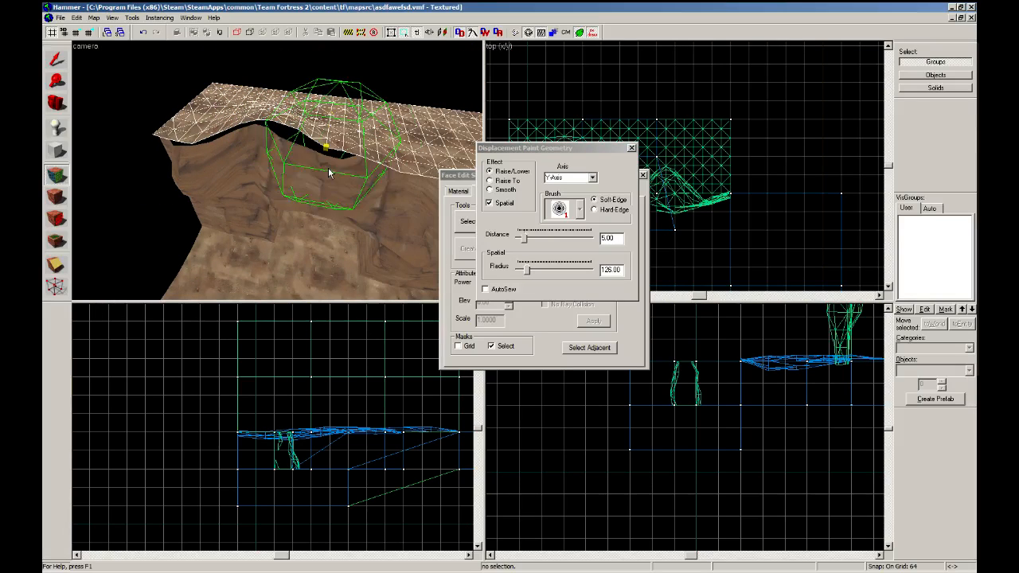
pyautogui.press('z')
pyautogui.press('z')
pyautogui.click(342, 125)
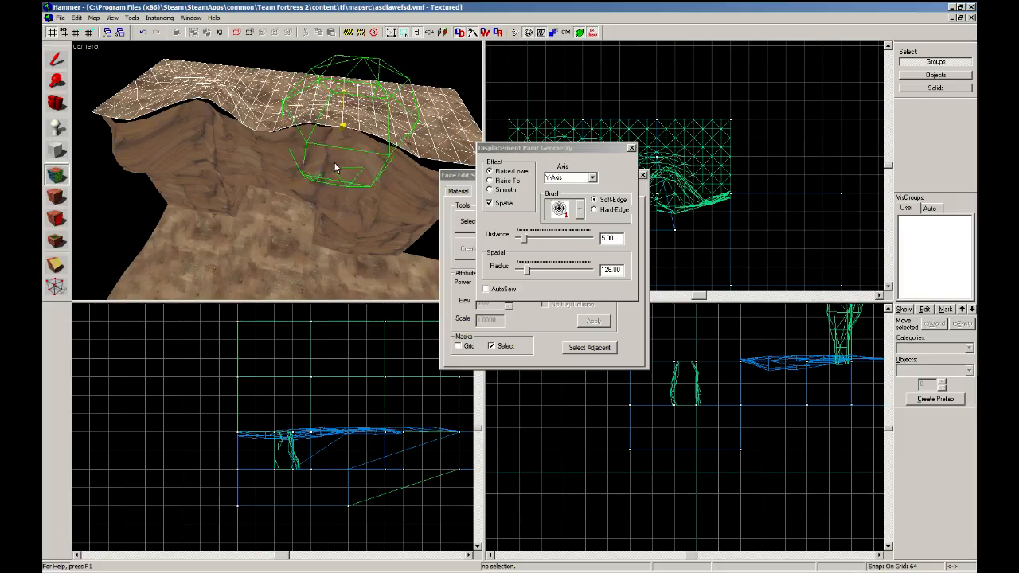
pyautogui.press('d')
pyautogui.press('z')
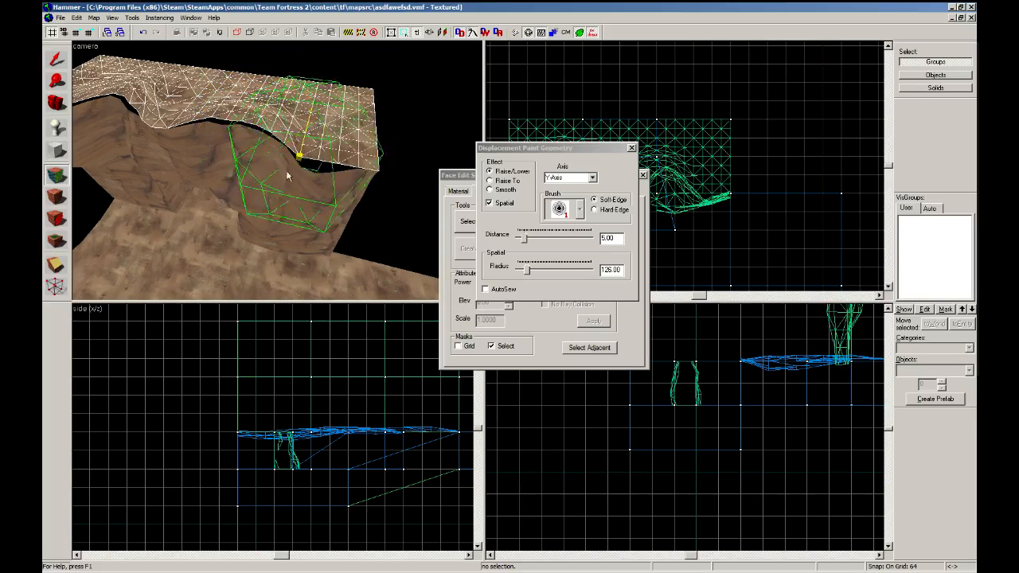
# Select the arch's three upper blocks, open their displacement faces and sew the top faces to the upper front faces.
pyautogui.click(56, 60)
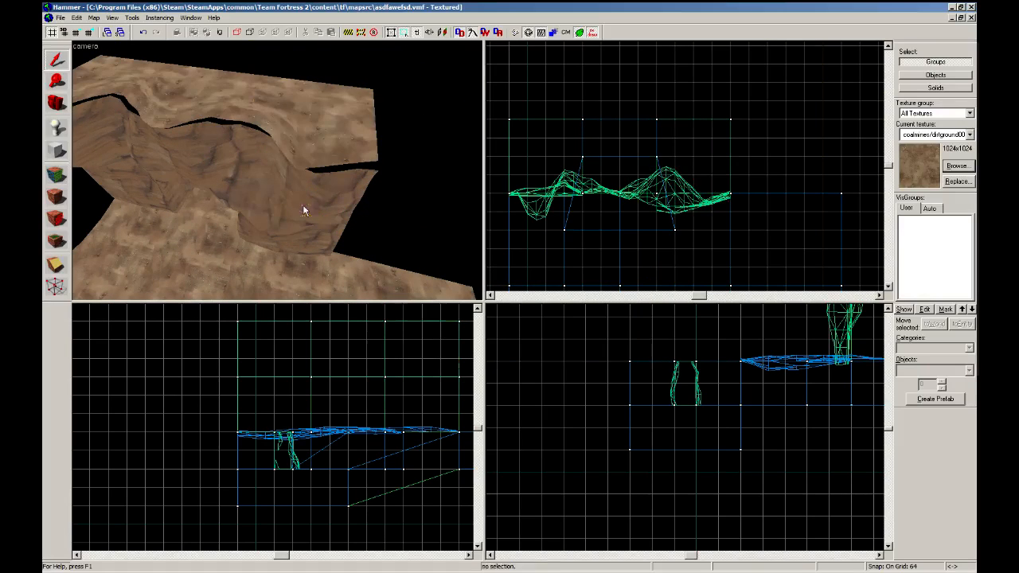
pyautogui.click(304, 208)
pyautogui.keyDown('ctrl'); pyautogui.click(200, 153); pyautogui.keyUp('ctrl')
pyautogui.keyDown('ctrl'); pyautogui.click(109, 139); pyautogui.keyUp('ctrl')
pyautogui.click(56, 174)
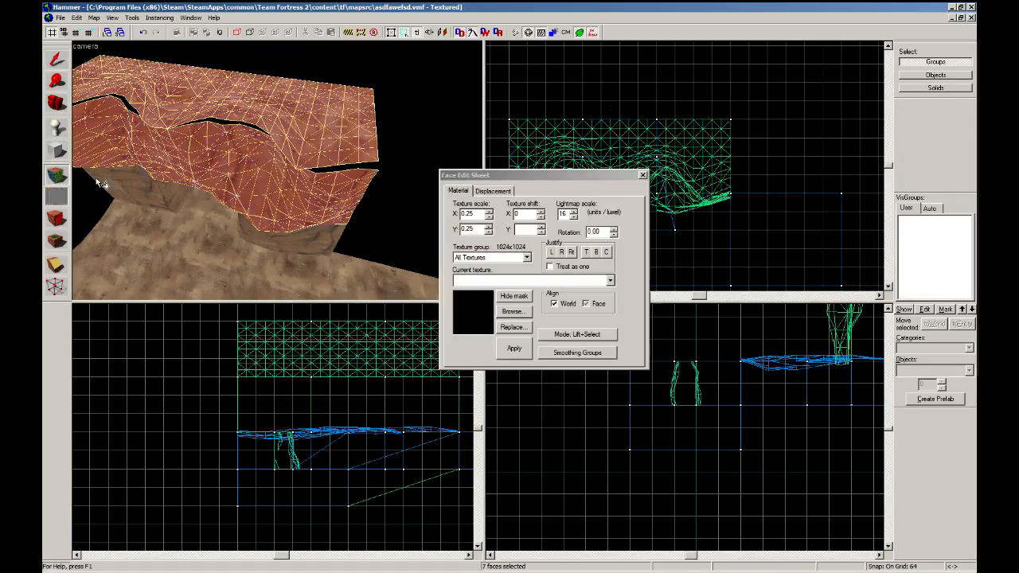
pyautogui.click(501, 191)
pyautogui.press('z')
pyautogui.press('w')
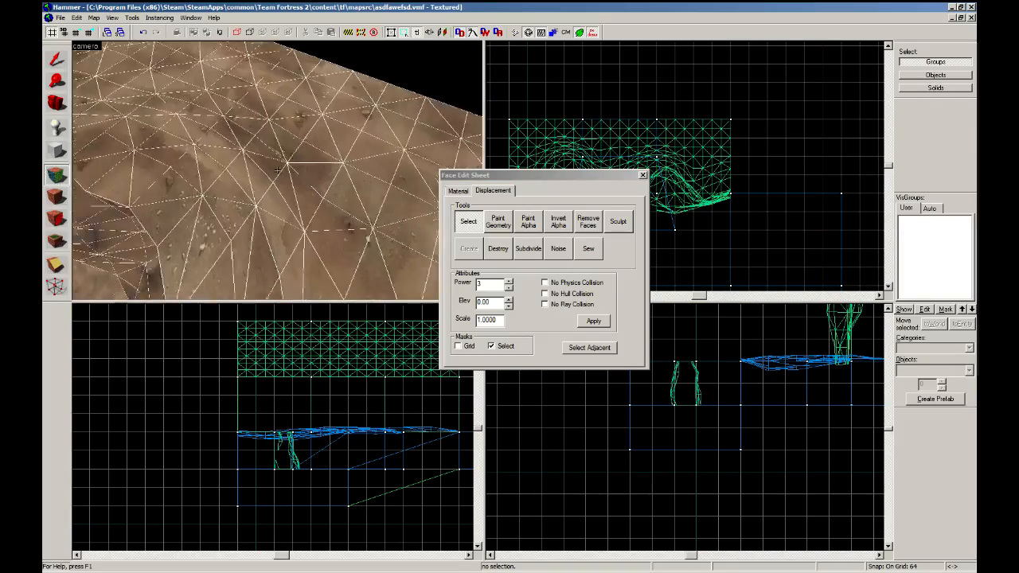
pyautogui.press('s')
pyautogui.press('z')
# Examine the upper end block's displacement faces, the seam along the arch's top edge and the inside of the passage.
pyautogui.click(265, 193)
pyautogui.click(62, 174)
pyautogui.click(246, 210)
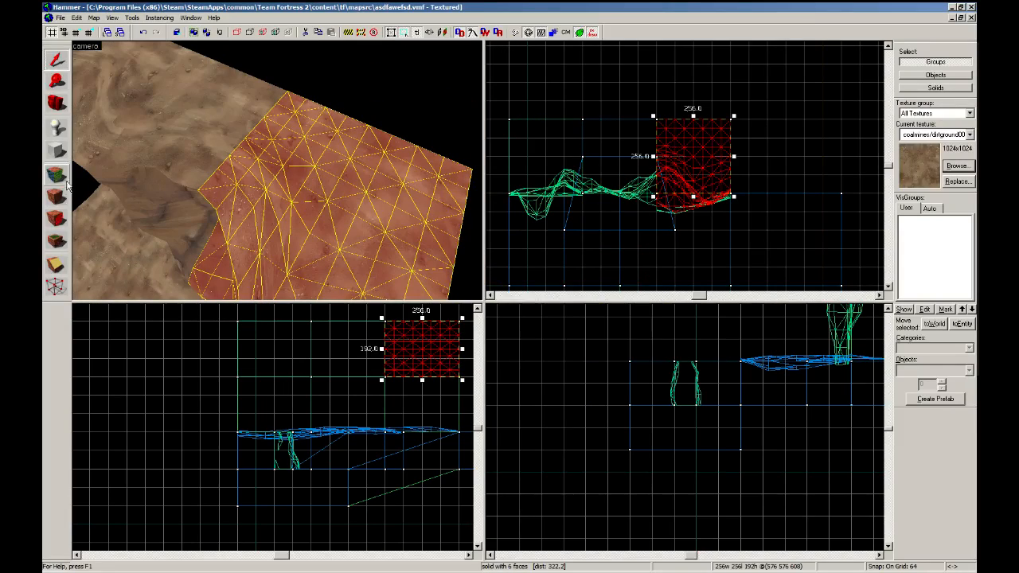
pyautogui.click(57, 174)
pyautogui.press('z')
pyautogui.press('s')
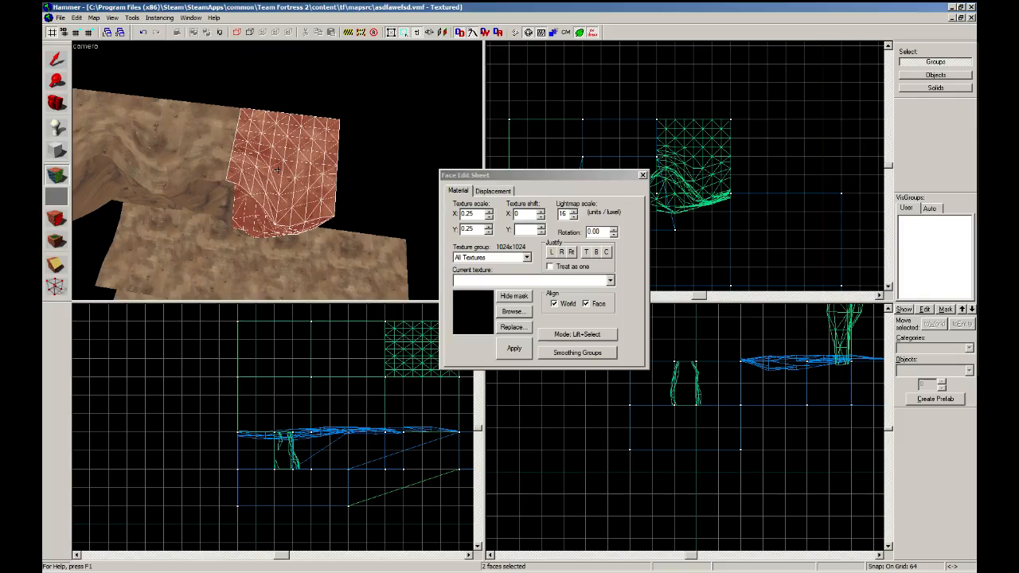
pyautogui.click(57, 69)
pyautogui.press('z')
pyautogui.press('w')
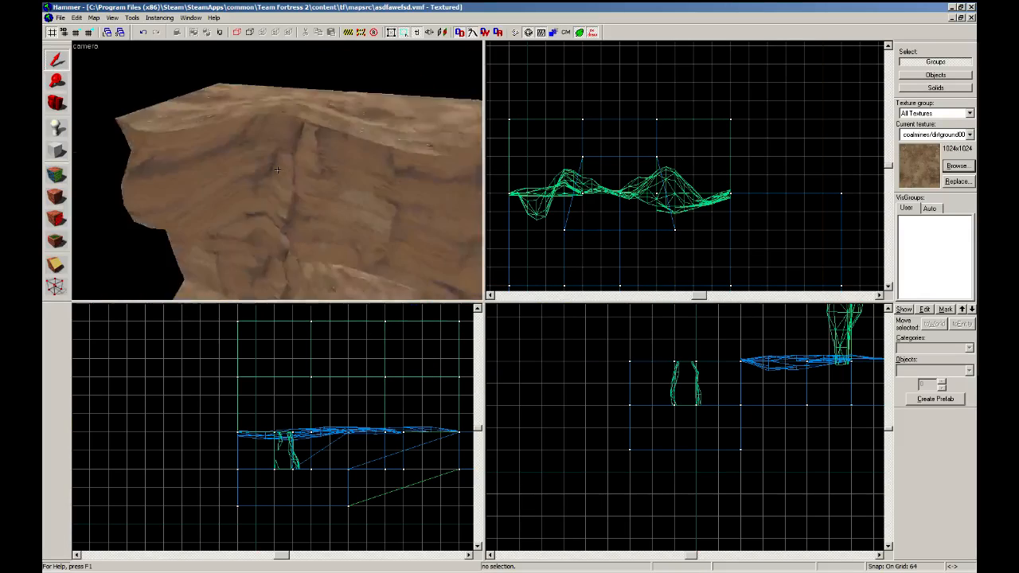
pyautogui.press('s')
pyautogui.press('w')
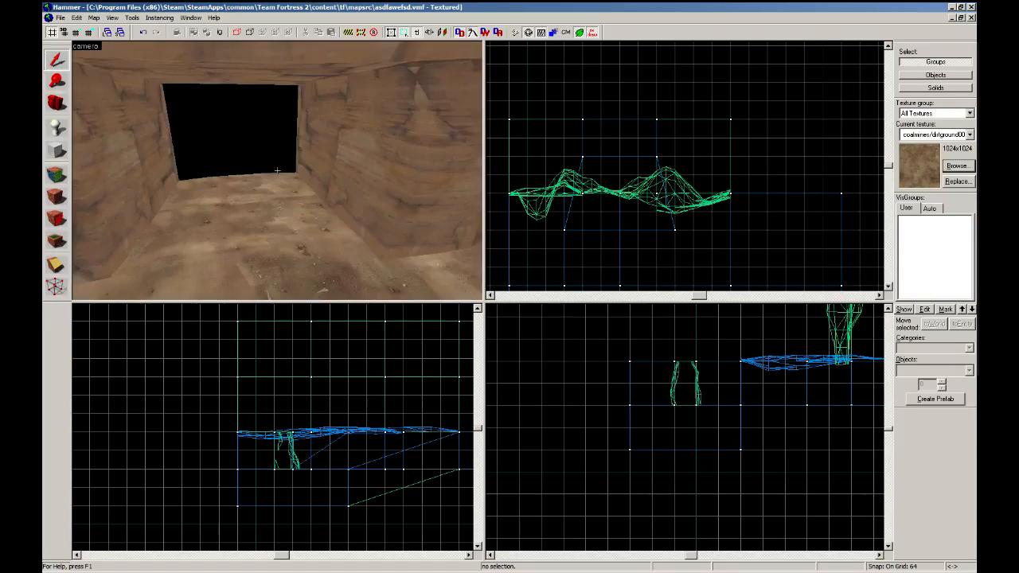
# Open the passage's ceiling and both side wall displacement faces in the face editor and examine their edges around the opening.
pyautogui.click(277, 170)
pyautogui.press('s')
pyautogui.press('w')
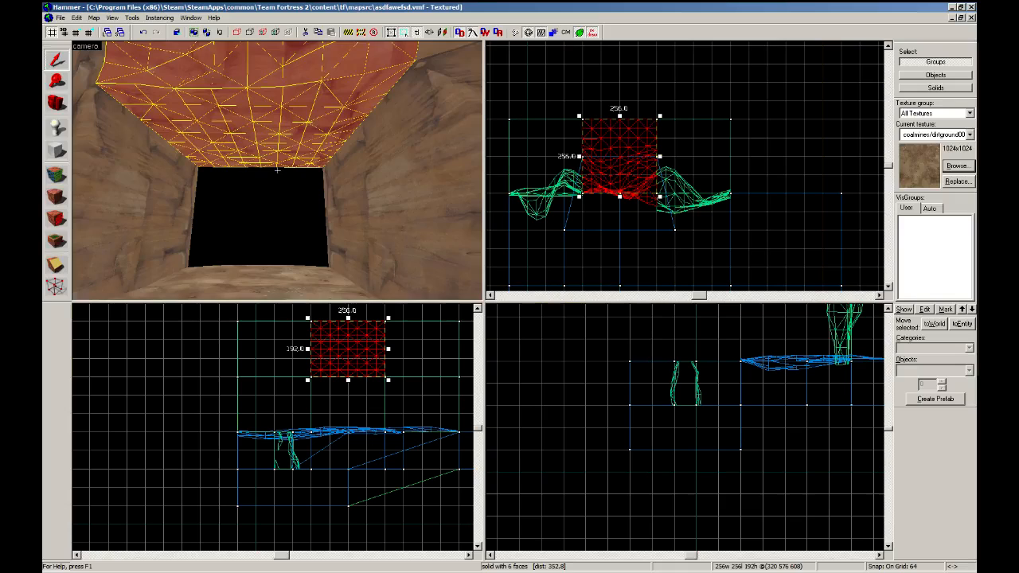
pyautogui.press('z')
pyautogui.click(57, 181)
pyautogui.click(176, 207)
pyautogui.click(202, 124)
pyautogui.press('z')
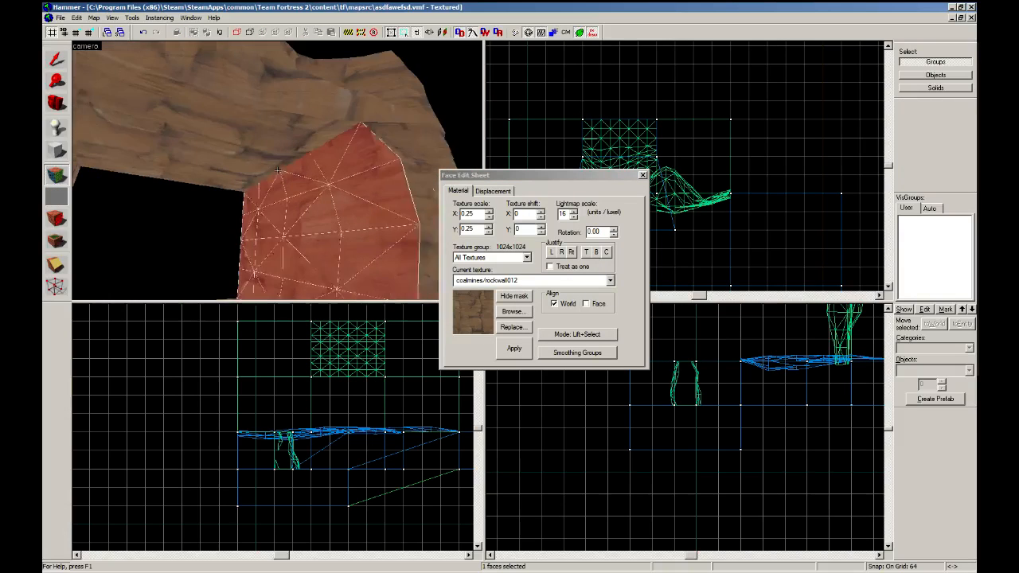
pyautogui.press('z')
pyautogui.press('z')
pyautogui.press('z')
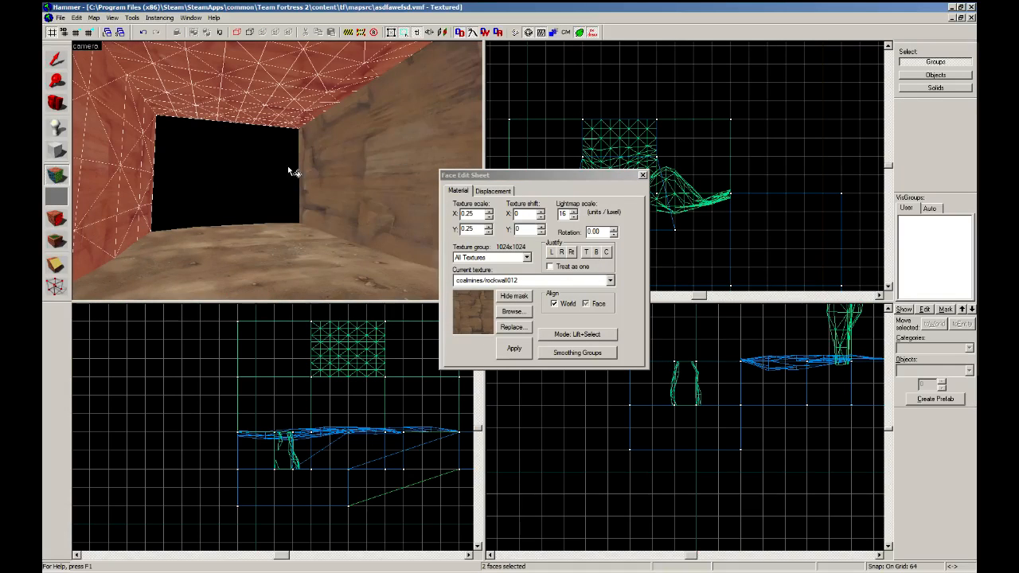
pyautogui.press('z')
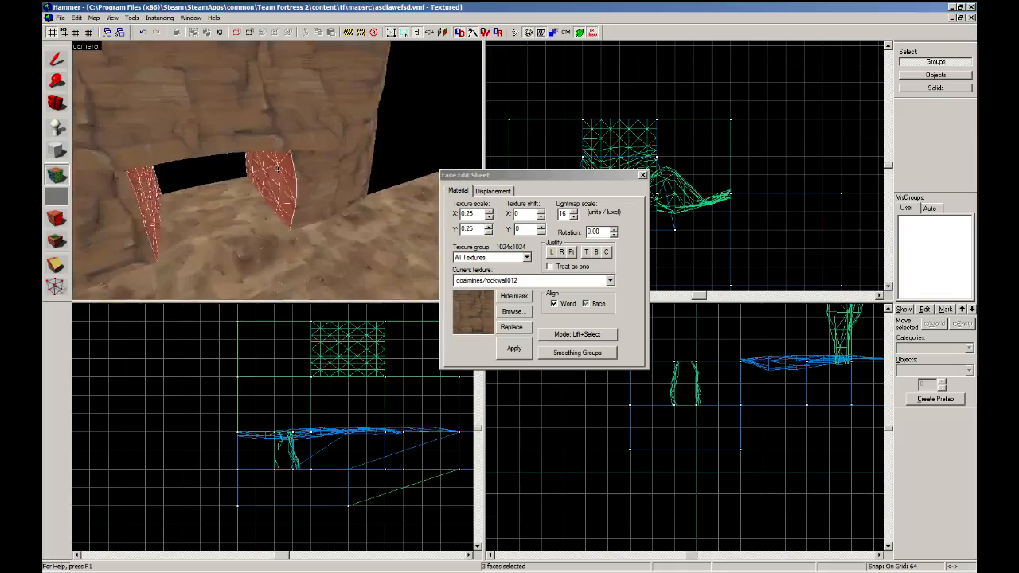
pyautogui.press('s')
pyautogui.press('z')
pyautogui.click(58, 62)
pyautogui.press('z')
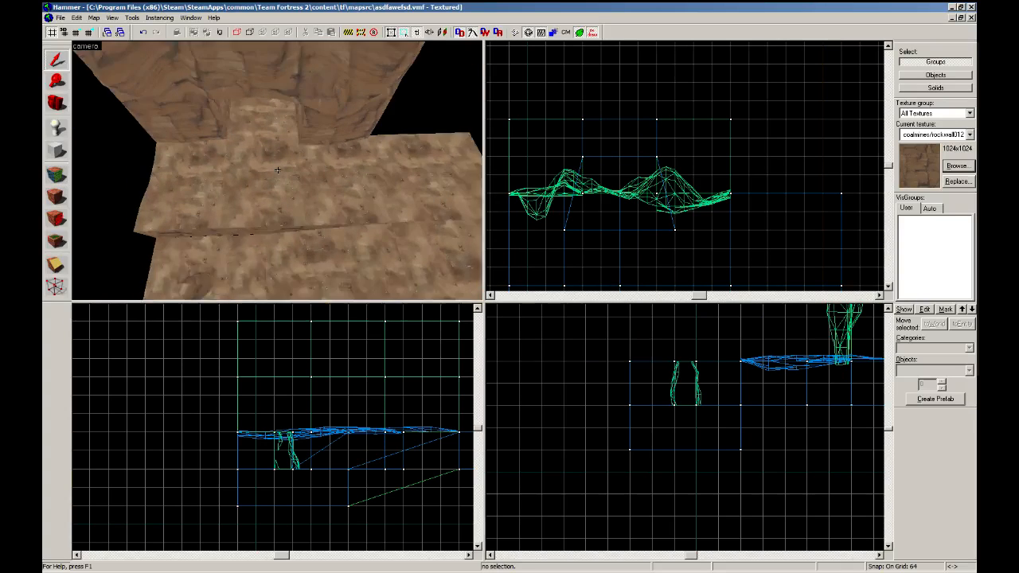
# Copy the arch's upper and lower end blocks to extend the wall sideways, and widen the copies to 384 units.
pyautogui.press('w')
pyautogui.press('s')
pyautogui.press('z')
pyautogui.click(266, 145)
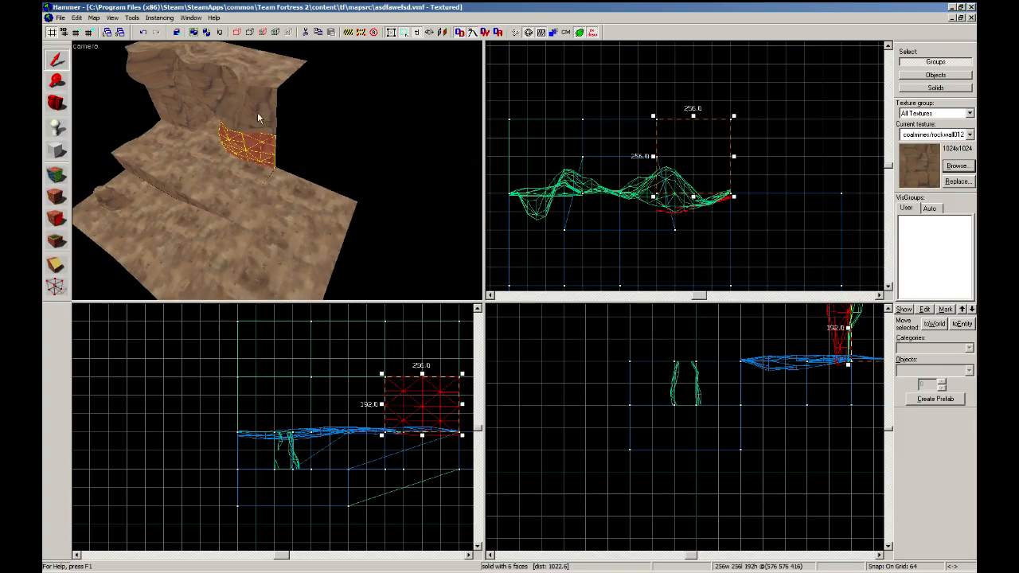
pyautogui.keyDown('ctrl'); pyautogui.click(258, 117); pyautogui.keyUp('ctrl')
pyautogui.scroll(-6, 613, 178)
pyautogui.scroll(5, 677, 196)
pyautogui.keyDown('shift'); pyautogui.moveTo(545, 178); pyautogui.dragTo(668, 168); pyautogui.keyUp('shift')
pyautogui.press('z')
pyautogui.press('w')
pyautogui.press('s')
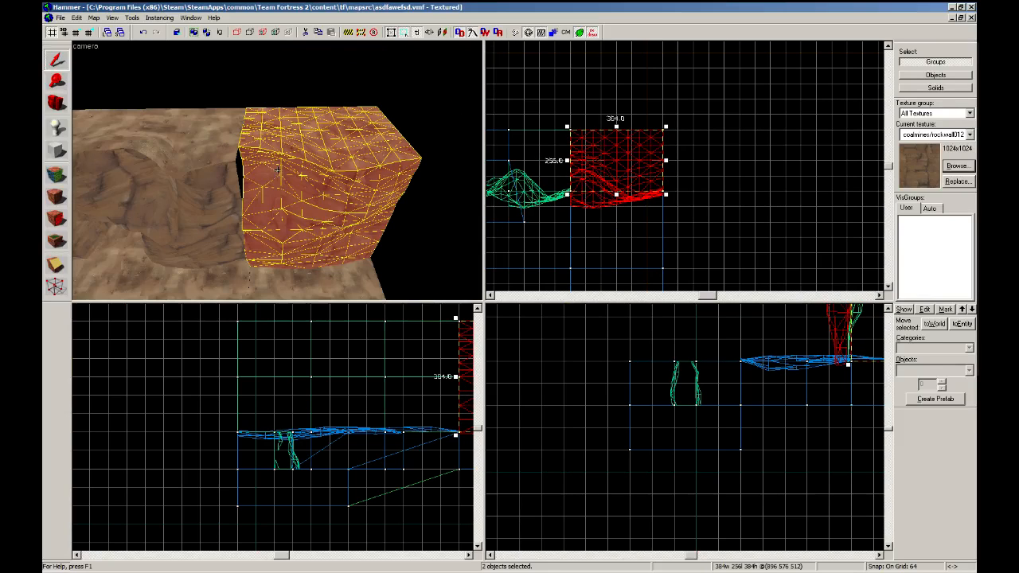
# Sew the copied blocks' displacements to the neighbouring arch blocks and reshape their front with Raise/Lower along the Y-axis.
pyautogui.click(54, 174)
pyautogui.click(493, 191)
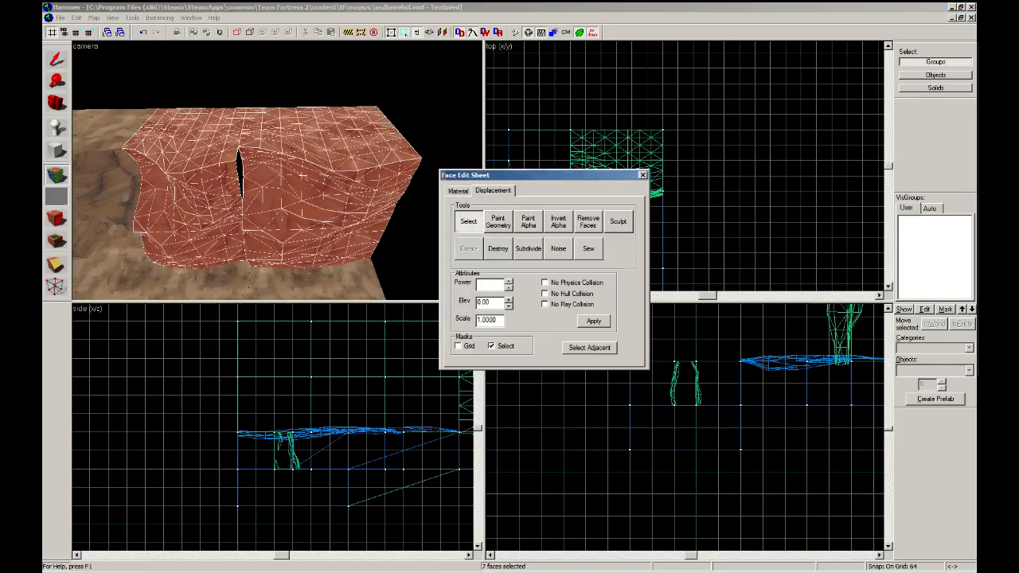
pyautogui.click(497, 221)
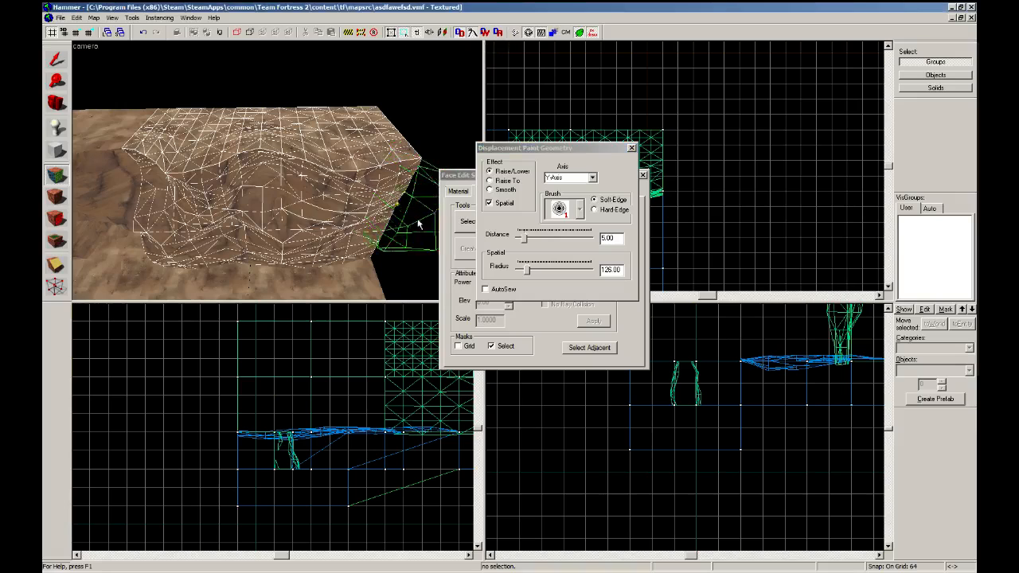
pyautogui.click(592, 178)
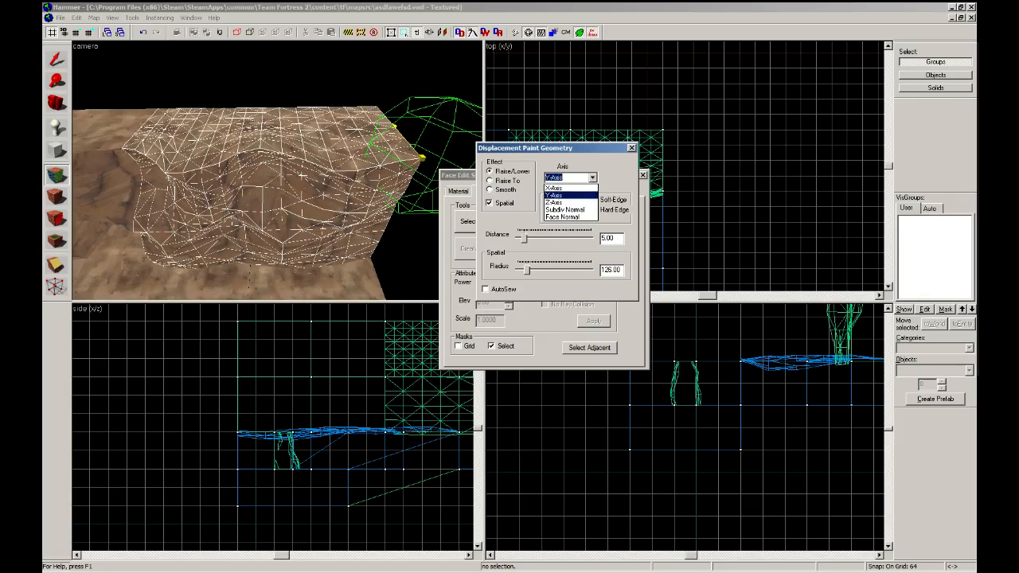
pyautogui.click(554, 195)
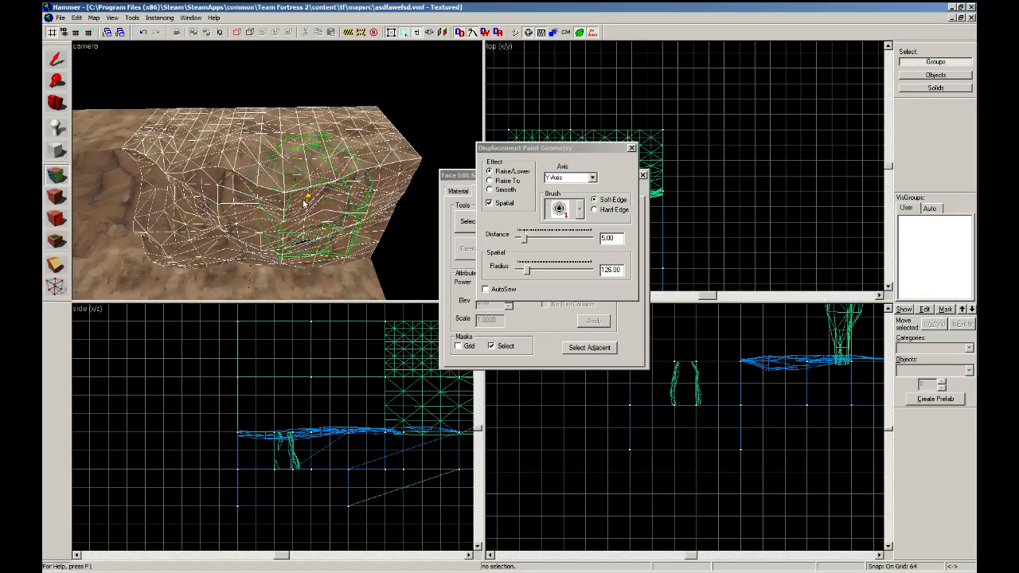
pyautogui.moveTo(303, 200)
pyautogui.mouseDown()
pyautogui.moveTo(283, 191)
pyautogui.moveTo(407, 161)
pyautogui.moveTo(321, 250)
pyautogui.moveTo(273, 252)
pyautogui.moveTo(326, 260)
pyautogui.mouseUp()
# Select the floor brushes and the adjoining upper and lower end wall blocks, and open their displacement faces for editing.
pyautogui.click(57, 61)
pyautogui.click(321, 231)
pyautogui.press('z')
pyautogui.press('w')
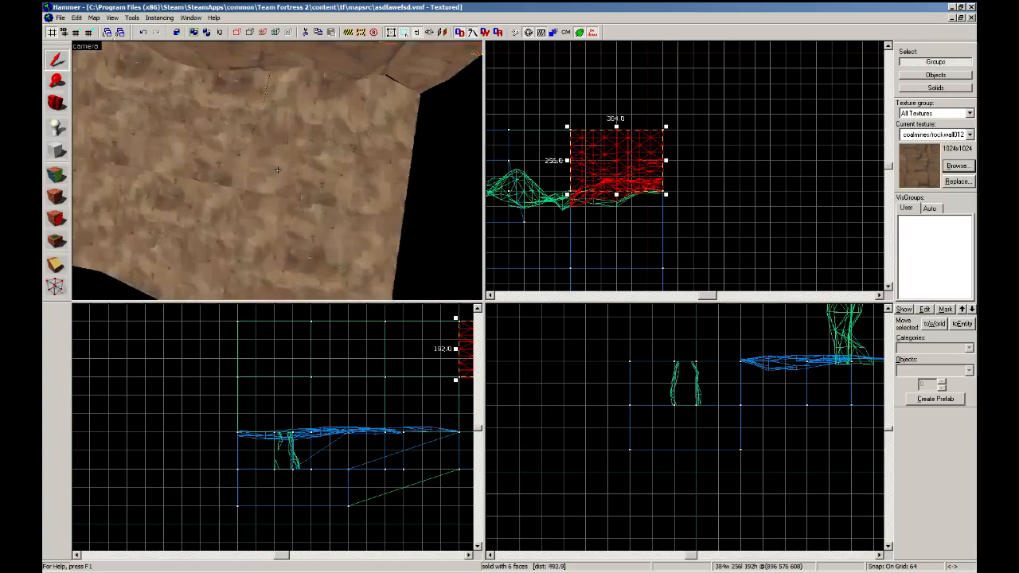
pyautogui.press('z')
pyautogui.click(312, 188)
pyautogui.click(304, 226)
pyautogui.keyDown('ctrl'); pyautogui.click(209, 239); pyautogui.keyUp('ctrl')
pyautogui.keyDown('ctrl'); pyautogui.click(296, 164); pyautogui.keyUp('ctrl')
pyautogui.keyDown('ctrl'); pyautogui.click(325, 96); pyautogui.keyUp('ctrl')
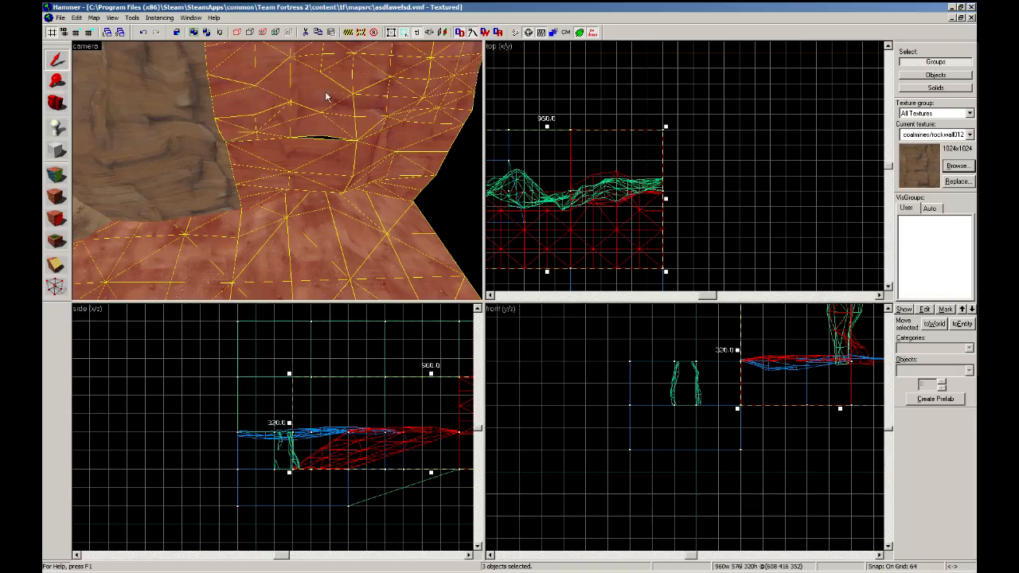
pyautogui.keyDown('ctrl'); pyautogui.click(186, 110); pyautogui.keyUp('ctrl')
pyautogui.click(56, 174)
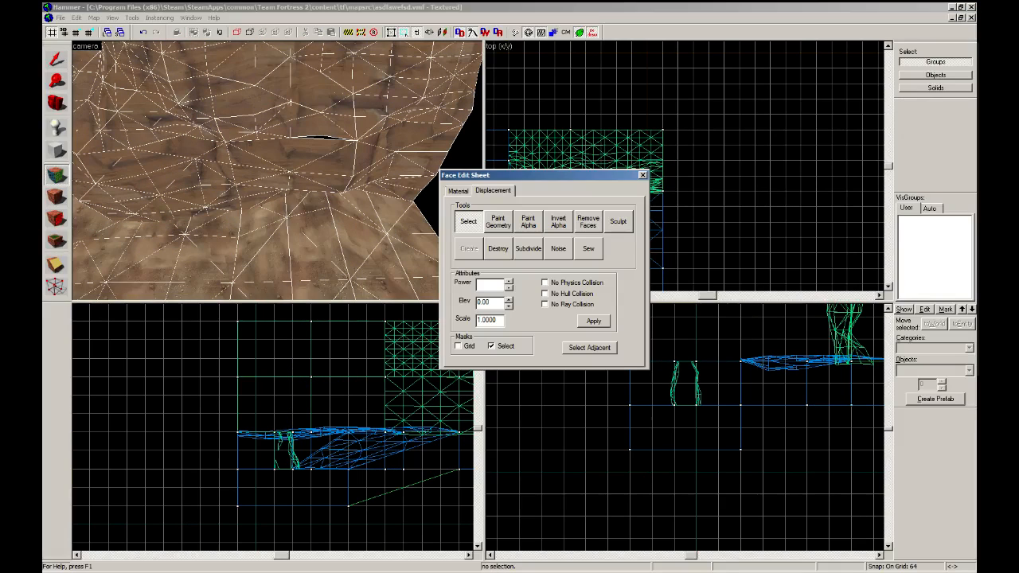
# Select the lower end wall's front displacements and the floor below them, and inspect the seam where they meet.
pyautogui.press('z')
pyautogui.press('w')
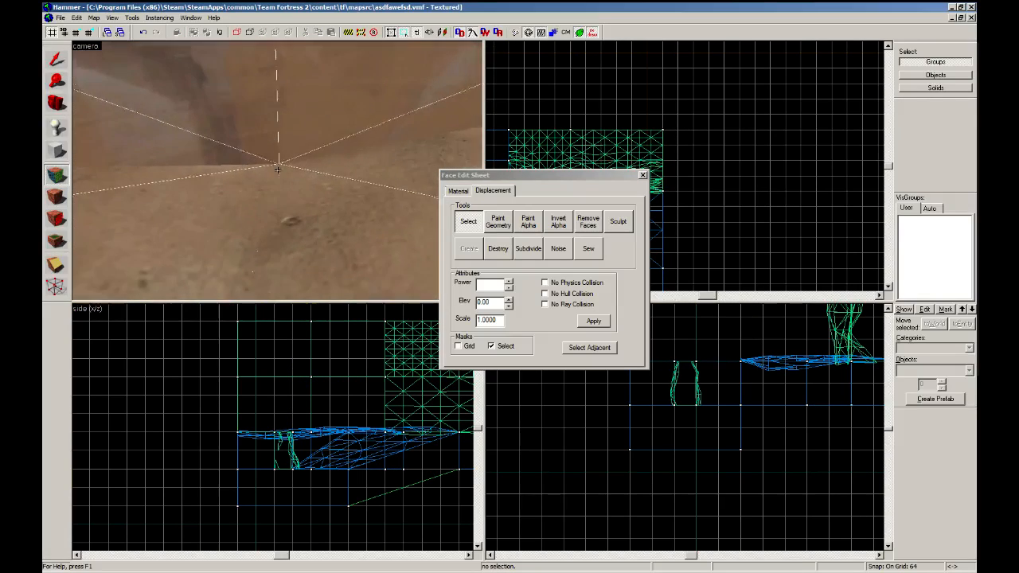
pyautogui.press('z')
pyautogui.click(251, 137)
pyautogui.press('z')
pyautogui.press('w')
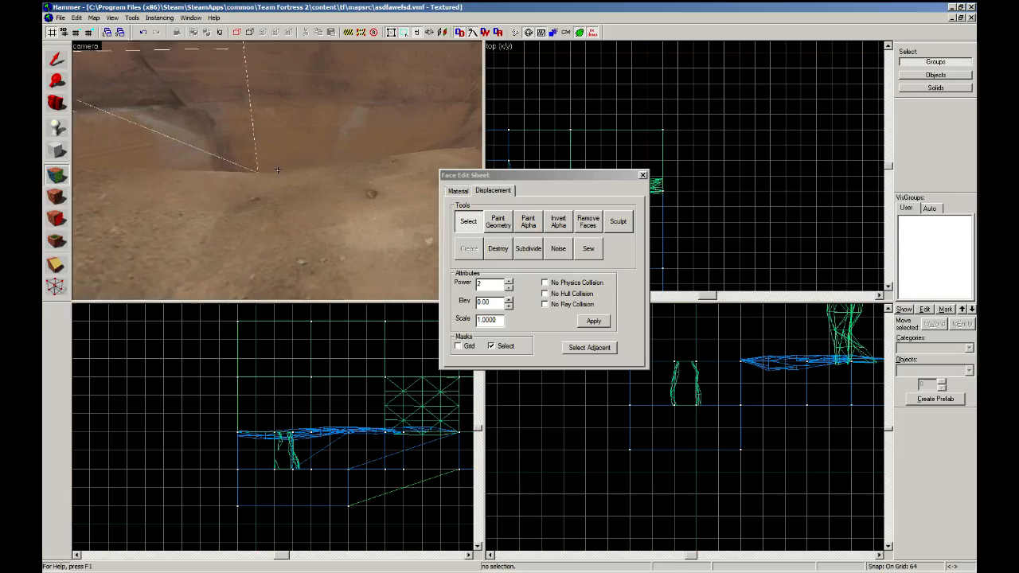
pyautogui.press('z')
pyautogui.press('z')
pyautogui.press('s')
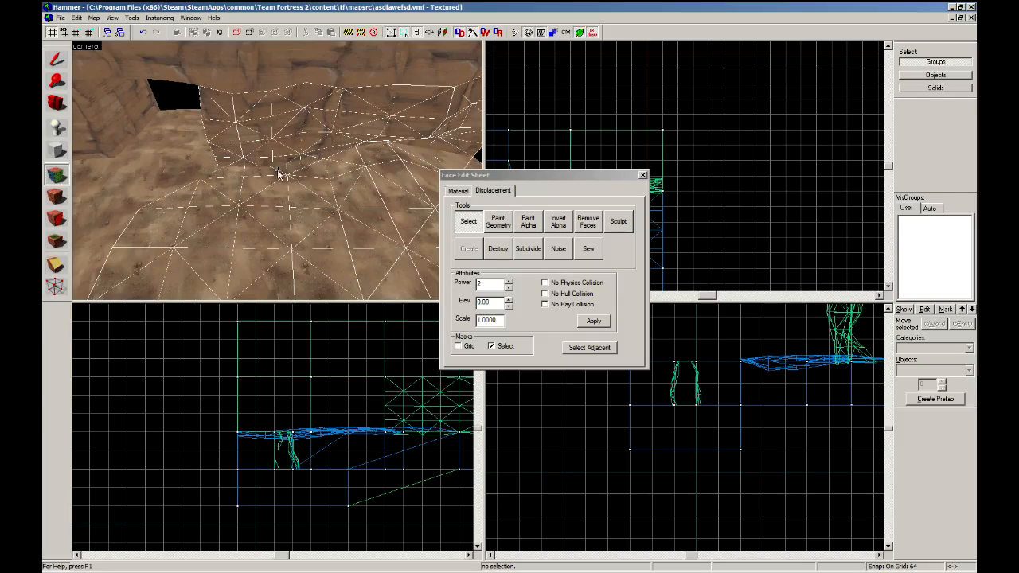
# Leave face editing, clear the brush selection, and look over the whole wall and the ground in front of it.
pyautogui.click(57, 64)
pyautogui.press('z')
pyautogui.press('w')
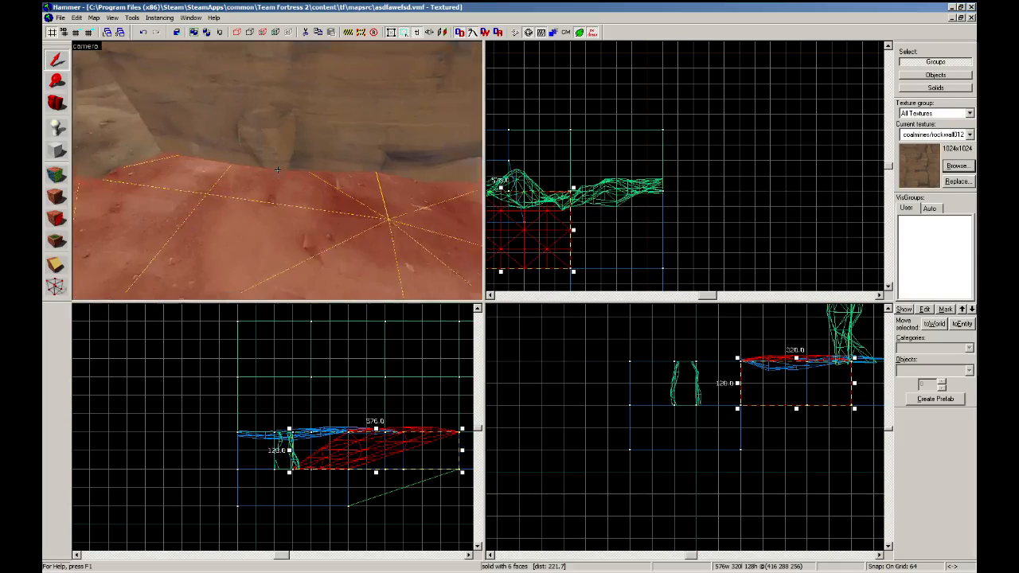
pyautogui.press('z')
pyautogui.press('Escape')
pyautogui.press('z')
pyautogui.press('s')
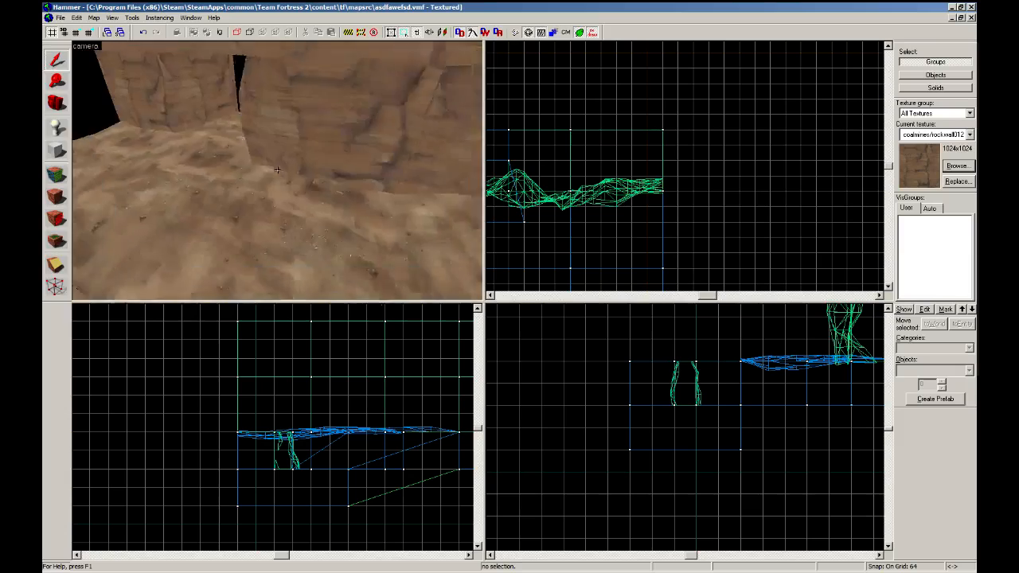
pyautogui.press('s')
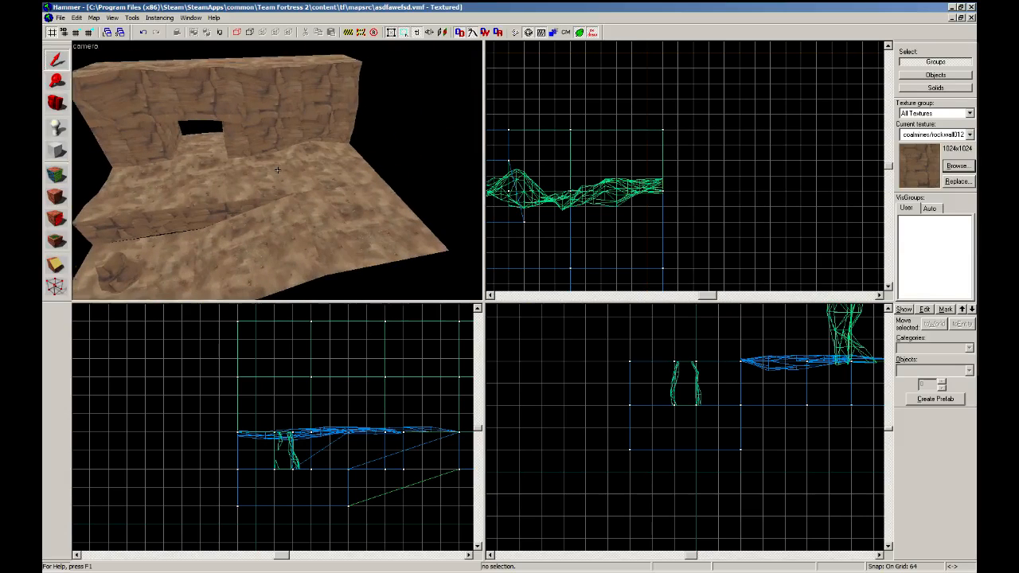
# Select the three upper and three lower ground brushes along the ledge and open their displacement faces for editing.
pyautogui.press('z')
pyautogui.keyDown('ctrl'); pyautogui.click(164, 215); pyautogui.keyUp('ctrl')
pyautogui.keyDown('ctrl'); pyautogui.click(184, 249); pyautogui.keyUp('ctrl')
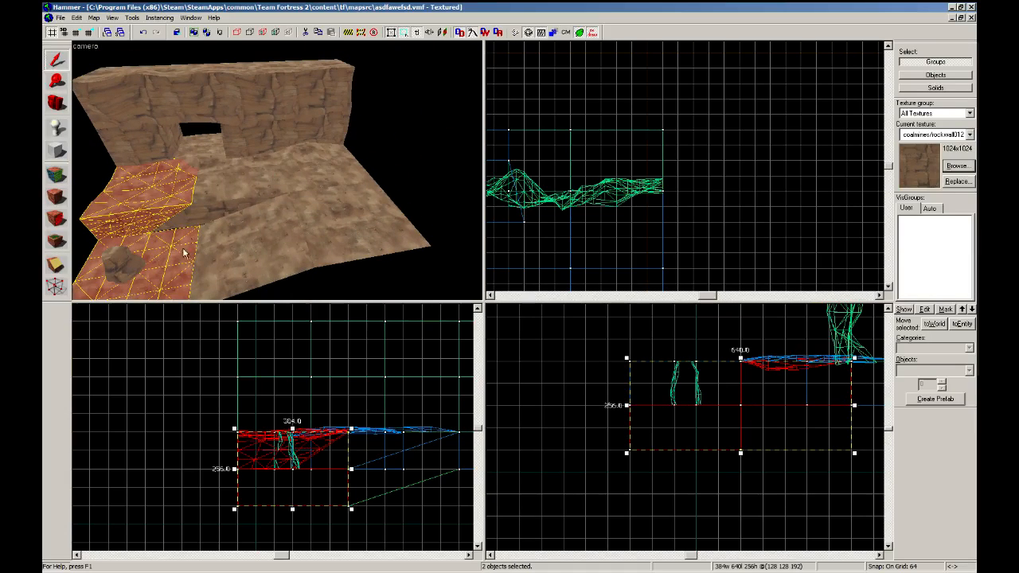
pyautogui.keyDown('ctrl'); pyautogui.click(226, 196); pyautogui.keyUp('ctrl')
pyautogui.keyDown('ctrl'); pyautogui.click(245, 231); pyautogui.keyUp('ctrl')
pyautogui.keyDown('ctrl'); pyautogui.click(320, 214); pyautogui.keyUp('ctrl')
pyautogui.keyDown('ctrl'); pyautogui.click(316, 178); pyautogui.keyUp('ctrl')
pyautogui.click(58, 176)
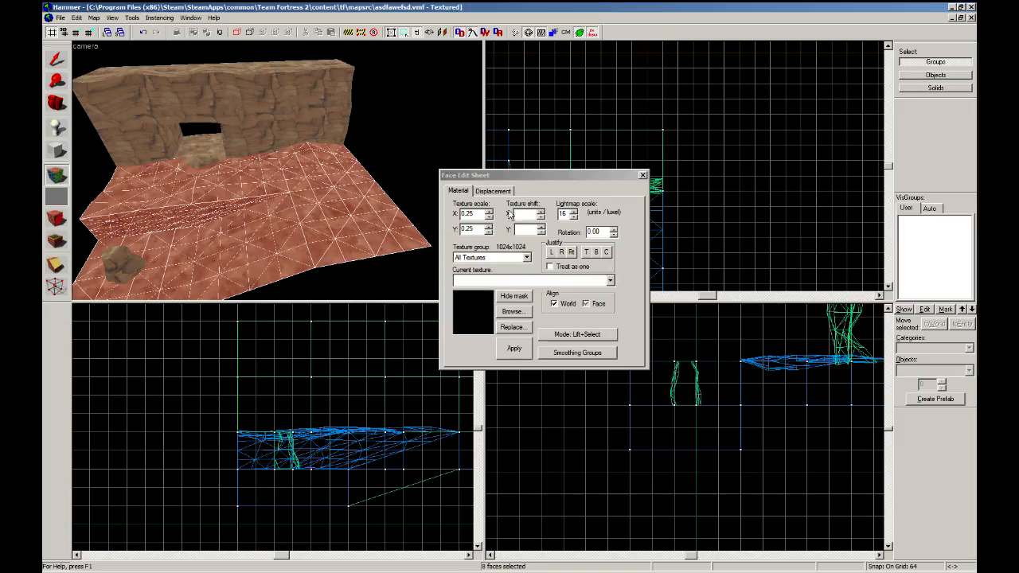
pyautogui.click(493, 191)
# Sculpt the ledge's rock front with Raise/Lower along the Y-axis, using a soft-edge brush of radius 126.
pyautogui.press('z')
pyautogui.press('d')
pyautogui.press('a')
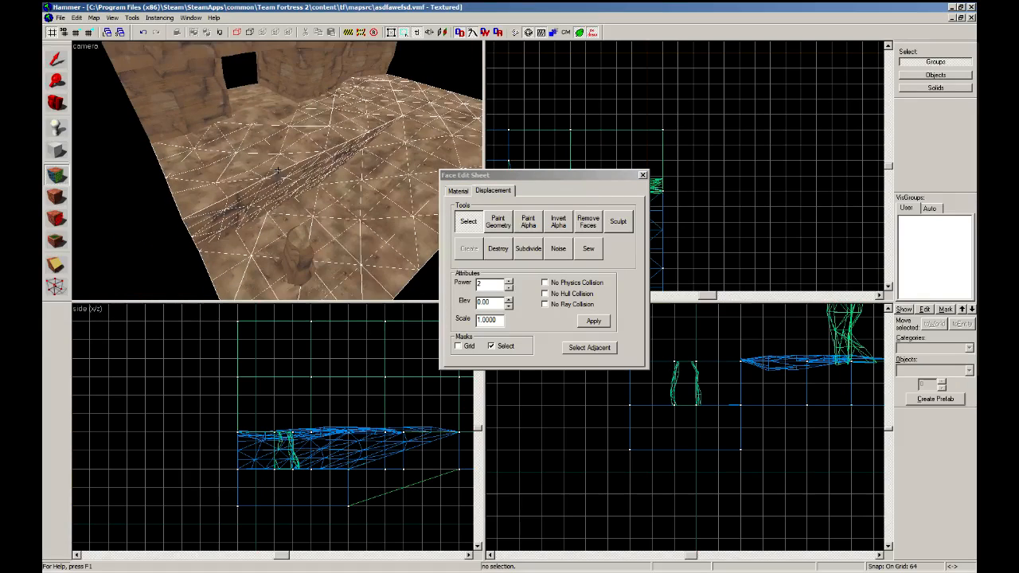
pyautogui.press('z')
pyautogui.click(507, 218)
pyautogui.moveTo(278, 189)
pyautogui.mouseDown()
pyautogui.moveTo(246, 230)
pyautogui.moveTo(283, 179)
pyautogui.moveTo(336, 169)
pyautogui.moveTo(390, 107)
pyautogui.moveTo(287, 170)
pyautogui.mouseUp()
pyautogui.press('z')
pyautogui.press('d')
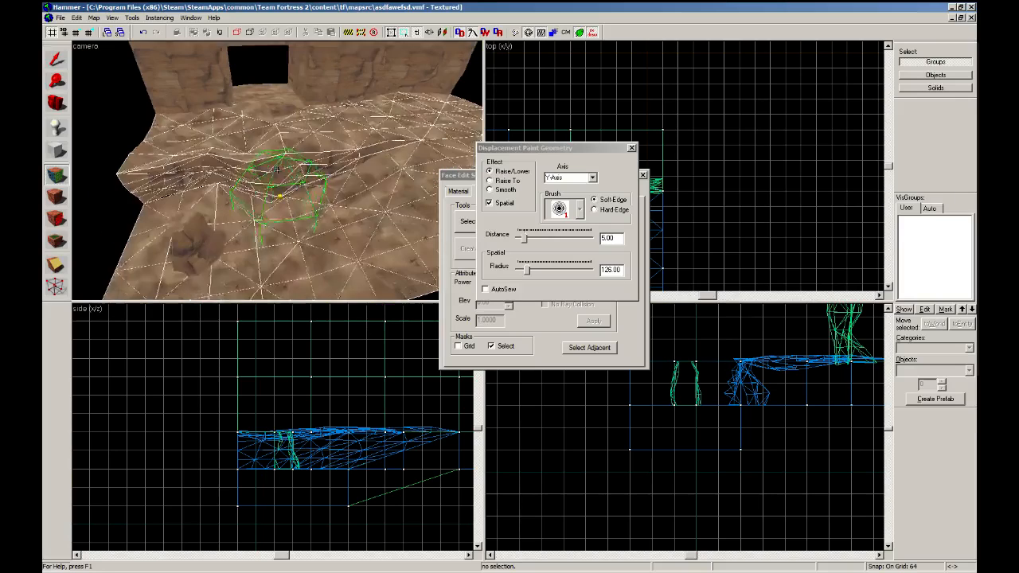
pyautogui.press('z')
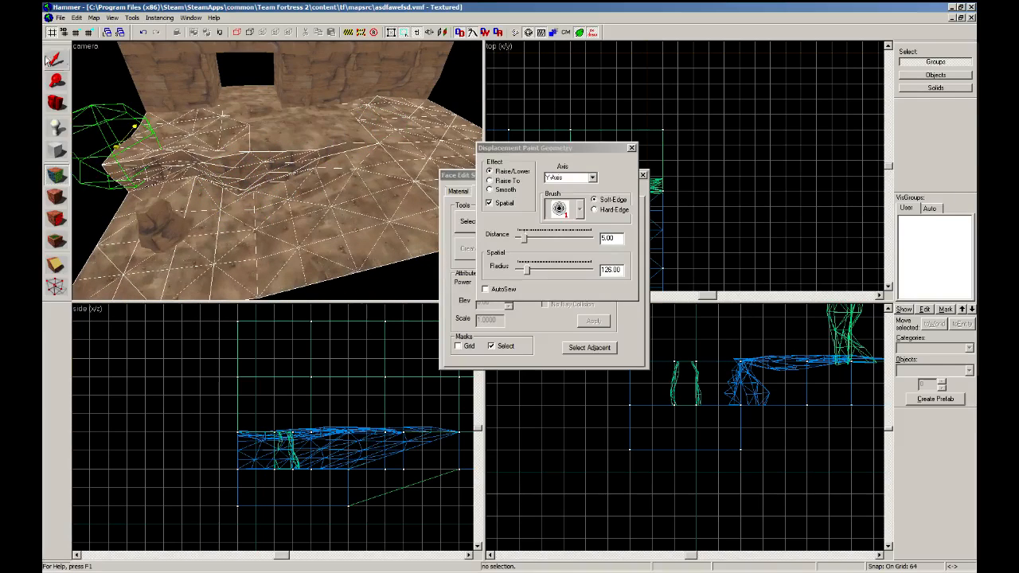
# Select the six ground brushes along the ledge, and narrow the face selection to the three lower ground displacements.
pyautogui.click(50, 60)
pyautogui.click(227, 227)
pyautogui.keyDown('ctrl'); pyautogui.click(327, 214); pyautogui.keyUp('ctrl')
pyautogui.keyDown('ctrl'); pyautogui.click(423, 167); pyautogui.keyUp('ctrl')
pyautogui.keyDown('ctrl'); pyautogui.click(414, 128); pyautogui.keyUp('ctrl')
pyautogui.keyDown('ctrl'); pyautogui.click(299, 135); pyautogui.keyUp('ctrl')
pyautogui.keyDown('ctrl'); pyautogui.click(162, 147); pyautogui.keyUp('ctrl')
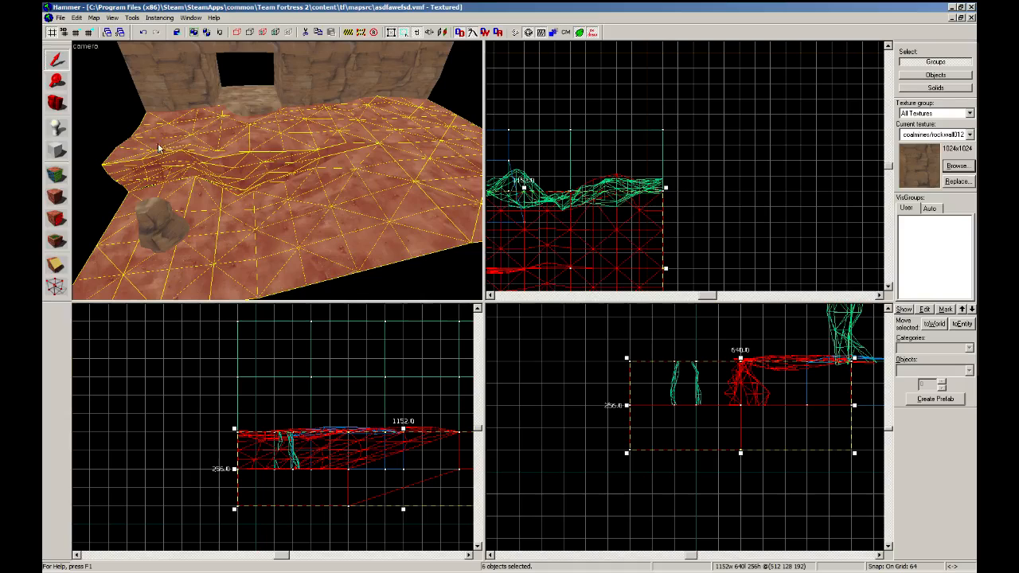
pyautogui.hotkey('shift', 'a')
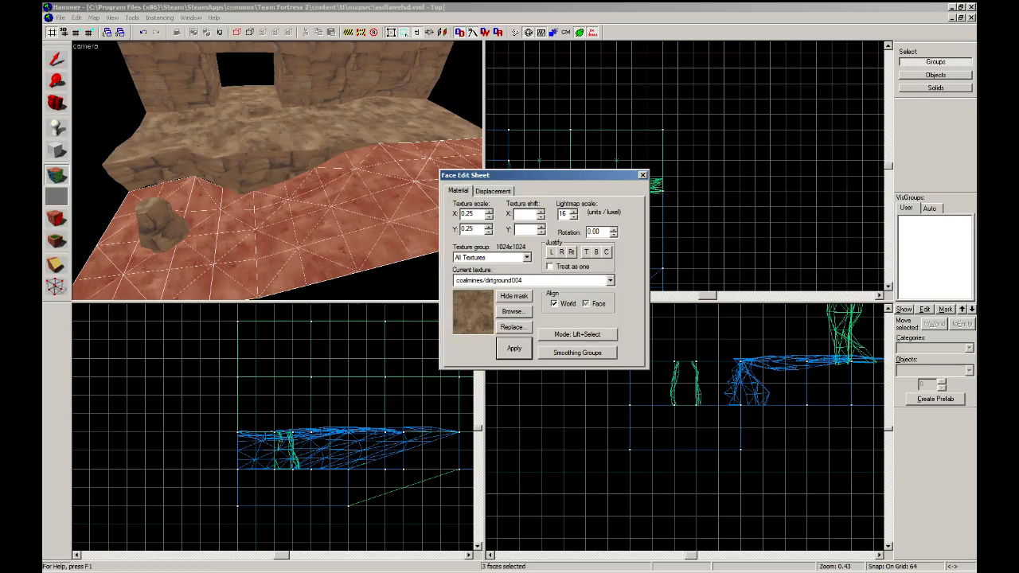
# Smooth the lower ground slope along the Z-axis using Paint Geometry with a brush radius of 165.
pyautogui.click(495, 191)
pyautogui.click(498, 221)
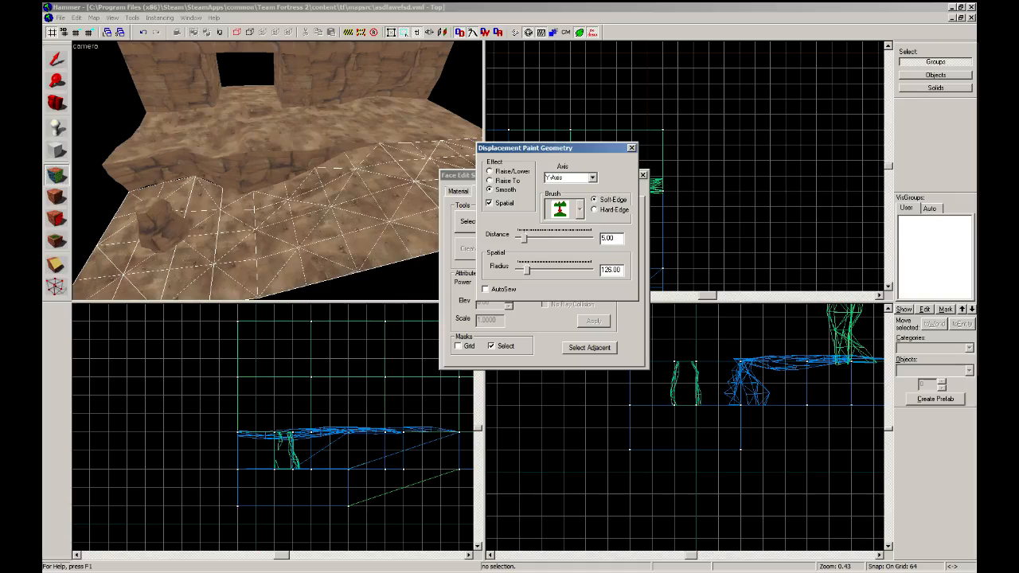
pyautogui.moveTo(527, 269); pyautogui.dragTo(531, 269)
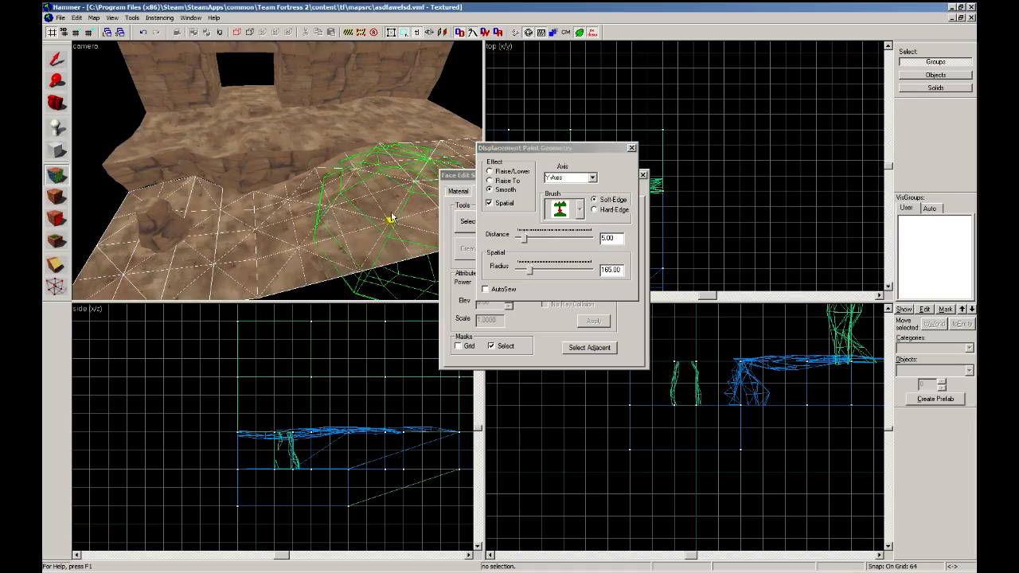
pyautogui.click(591, 177)
pyautogui.click(566, 201)
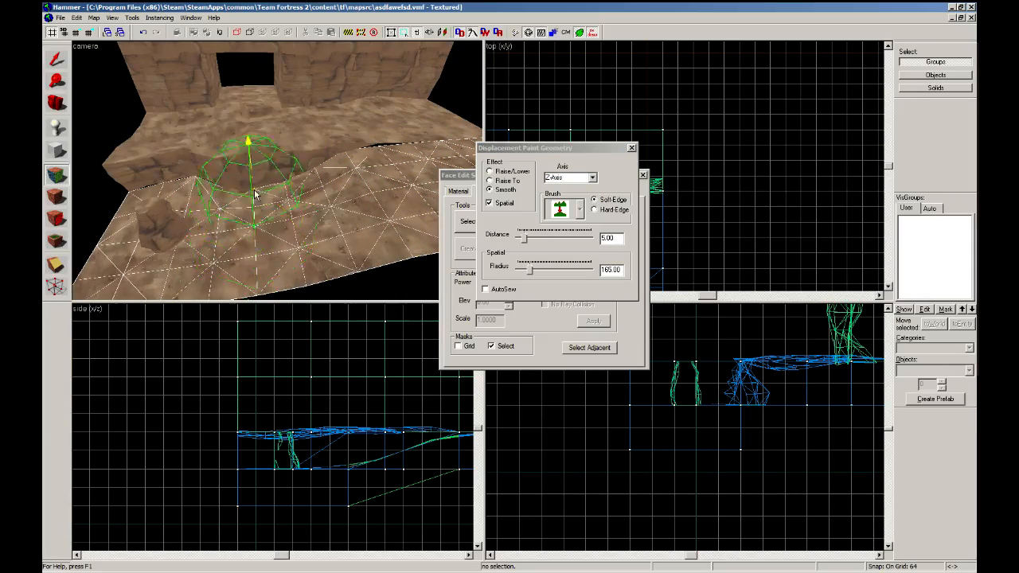
pyautogui.press('z')
pyautogui.press('w')
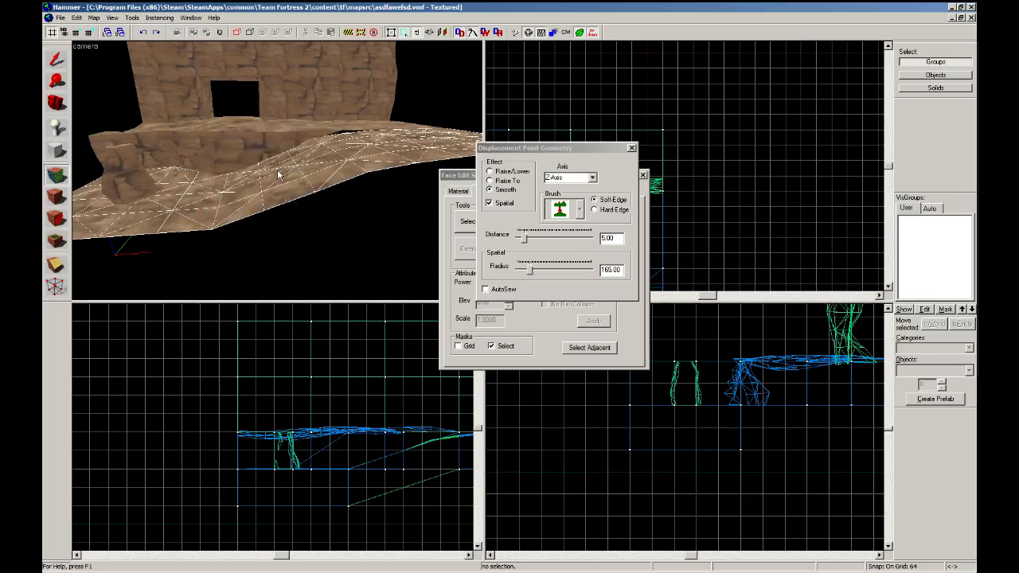
pyautogui.moveTo(278, 173)
pyautogui.mouseDown()
pyautogui.moveTo(371, 139)
pyautogui.moveTo(385, 112)
pyautogui.moveTo(246, 208)
pyautogui.mouseUp()
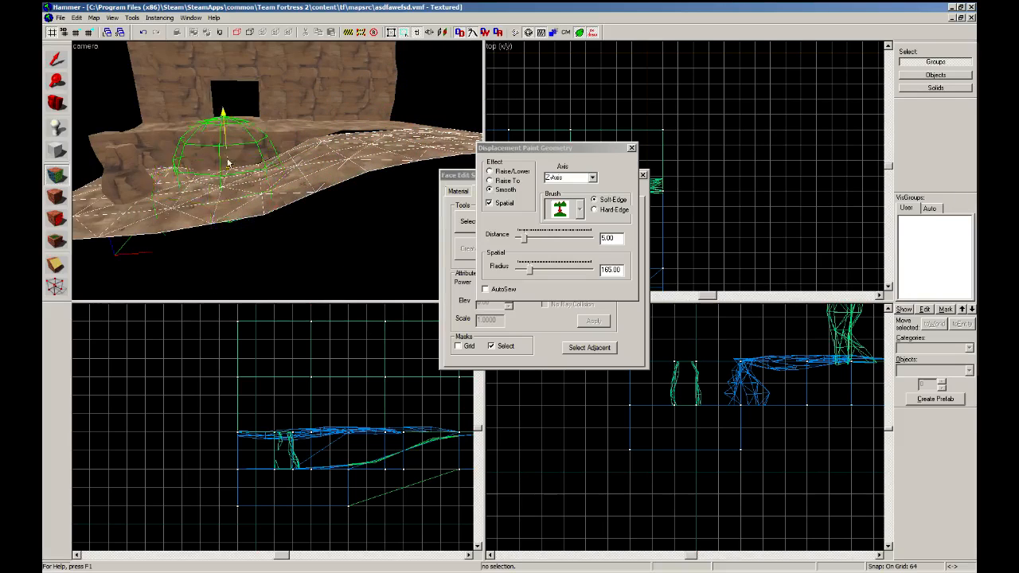
# Reselect the six upper and lower ground brushes, open their displacement faces, and examine the seam along the ledge.
pyautogui.press('z')
pyautogui.press('s')
pyautogui.press('w')
pyautogui.hotkey('shift', 's')
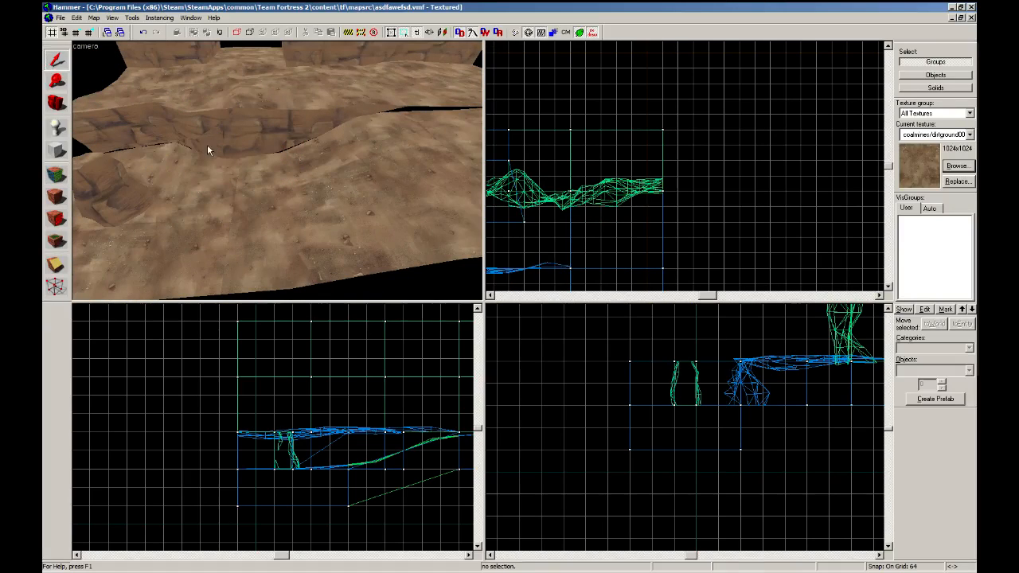
pyautogui.click(188, 189)
pyautogui.keyDown('ctrl'); pyautogui.click(408, 97); pyautogui.keyUp('ctrl')
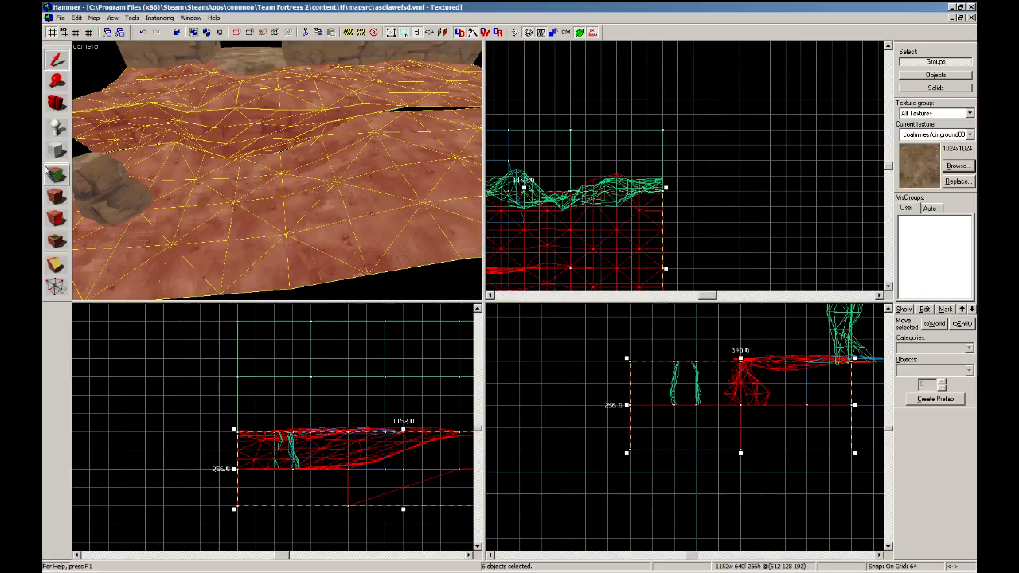
pyautogui.click(56, 173)
pyautogui.click(493, 191)
pyautogui.press('z')
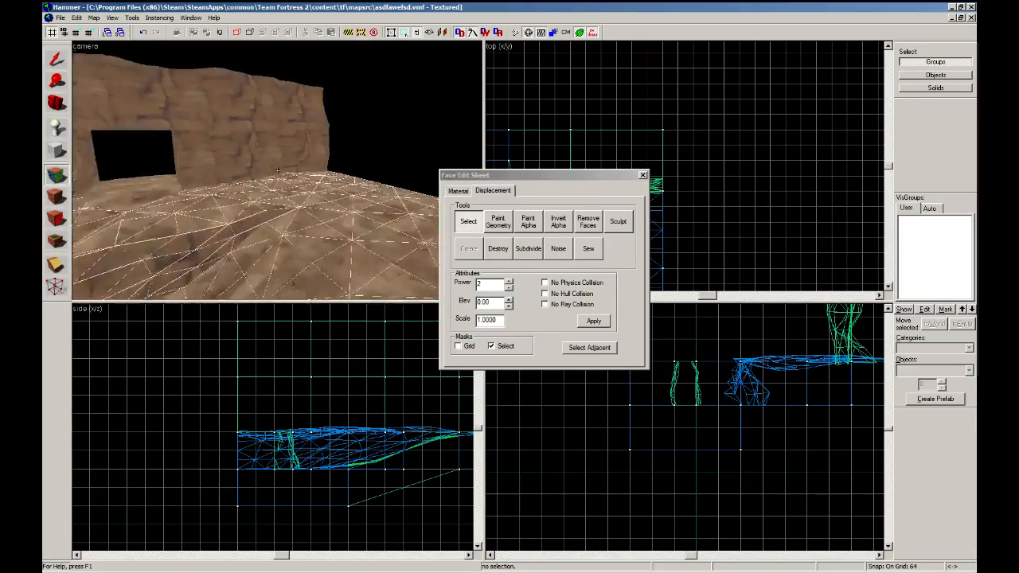
pyautogui.press('s')
pyautogui.press('w')
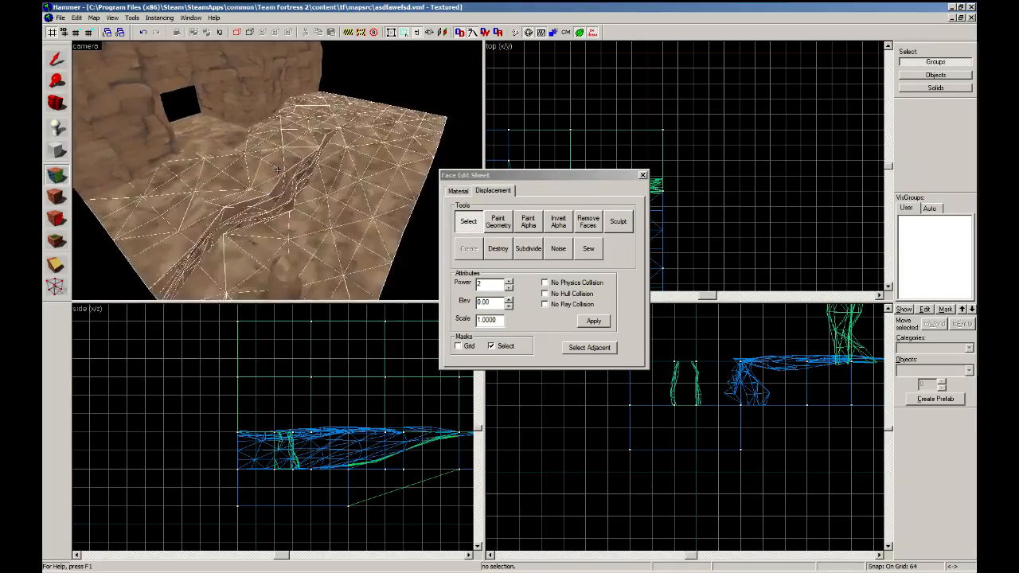
pyautogui.press('s')
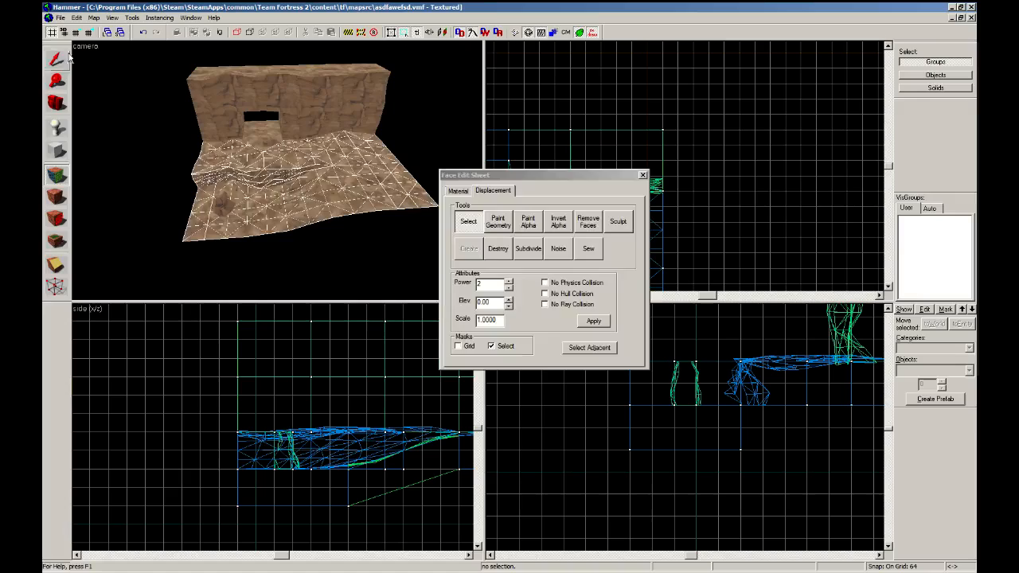
# Select the end wall blocks with the adjoining arch and ground blocks, and open them for vertex editing.
pyautogui.click(57, 60)
pyautogui.press('z')
pyautogui.press('w')
pyautogui.press('z')
pyautogui.click(281, 135)
pyautogui.keyDown('ctrl'); pyautogui.click(374, 129); pyautogui.keyUp('ctrl')
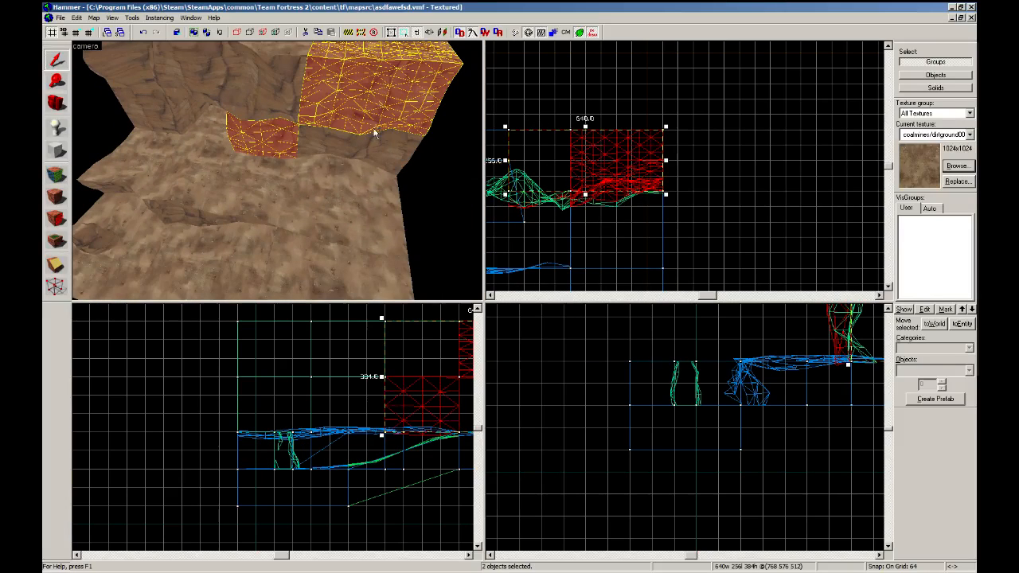
pyautogui.keyDown('ctrl'); pyautogui.click(356, 180); pyautogui.keyUp('ctrl')
pyautogui.keyDown('ctrl'); pyautogui.click(351, 149); pyautogui.keyUp('ctrl')
pyautogui.keyDown('ctrl'); pyautogui.click(252, 175); pyautogui.keyUp('ctrl')
pyautogui.keyDown('ctrl'); pyautogui.click(291, 93); pyautogui.keyUp('ctrl')
pyautogui.hotkey('ctrl', 'e')
pyautogui.click(57, 287)
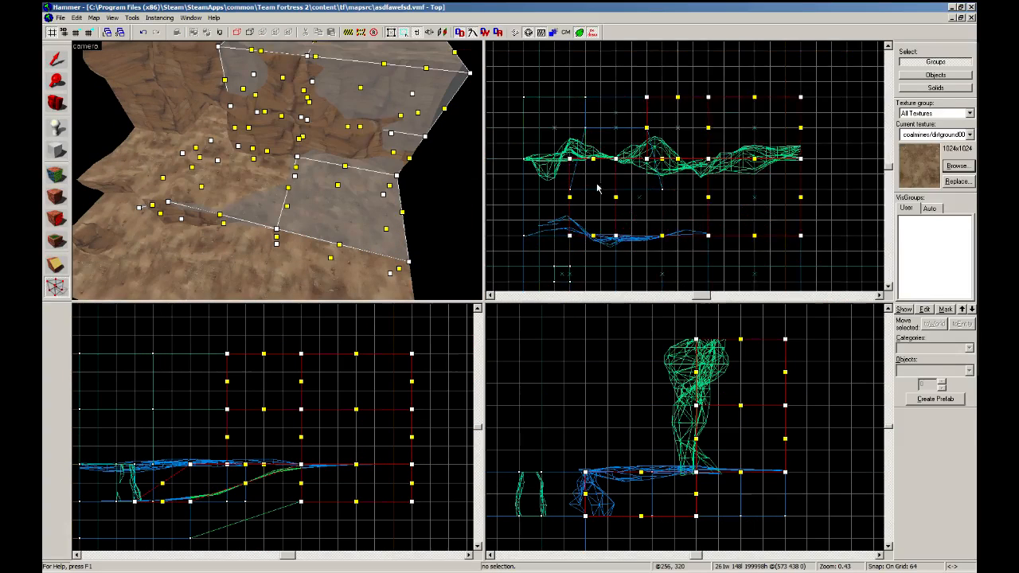
# Move the outer front corner vertices of the end wall and its ground inward and forward, and inspect the angled blocks.
pyautogui.scroll(-3, 598, 188)
pyautogui.scroll(4, 735, 158)
pyautogui.moveTo(695, 186); pyautogui.dragTo(682, 204)
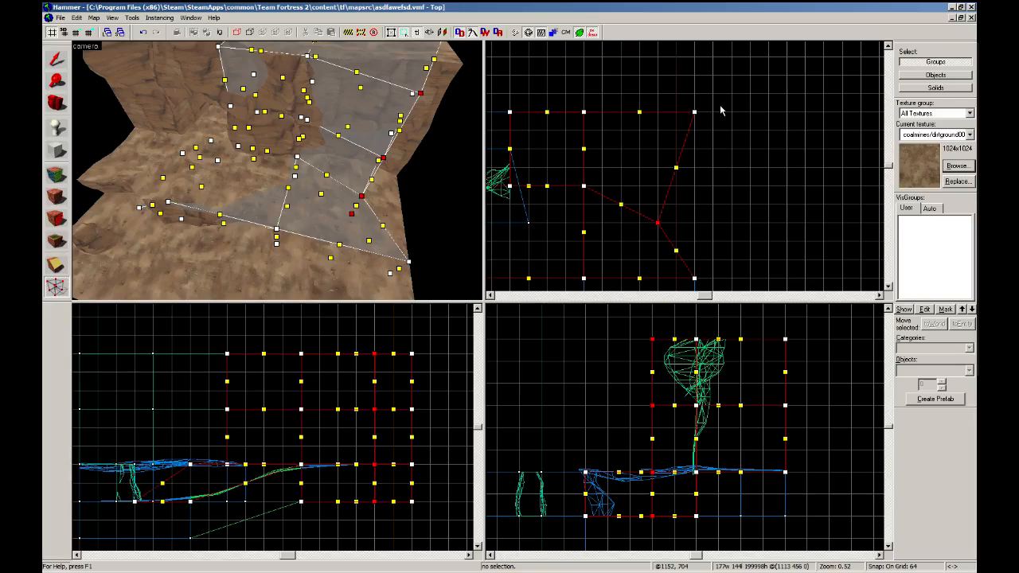
pyautogui.click(56, 60)
pyautogui.click(340, 211)
pyautogui.press('z')
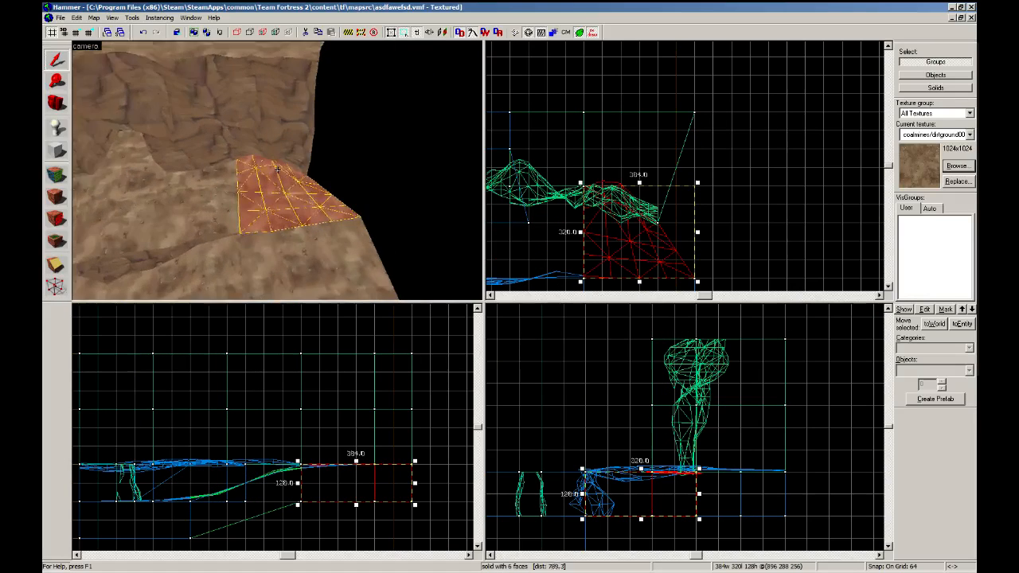
pyautogui.press('w')
pyautogui.press('s')
pyautogui.press('z')
# Reposition the outer corner vertices of the end wall and ground blocks outward and forward so both edges run diagonally.
pyautogui.click(276, 154)
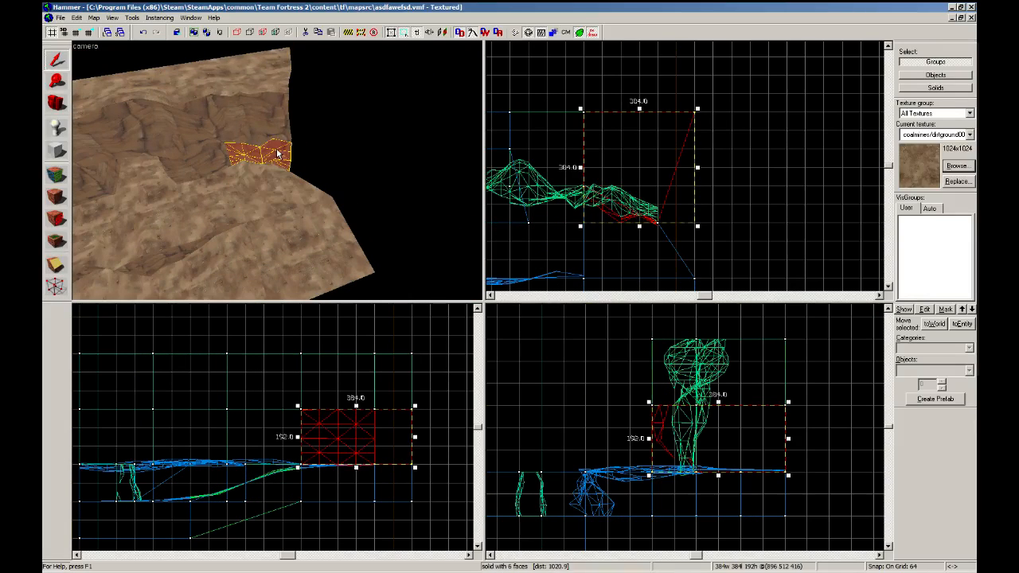
pyautogui.keyDown('ctrl'); pyautogui.click(269, 111); pyautogui.keyUp('ctrl')
pyautogui.keyDown('ctrl'); pyautogui.click(274, 183); pyautogui.keyUp('ctrl')
pyautogui.click(55, 285)
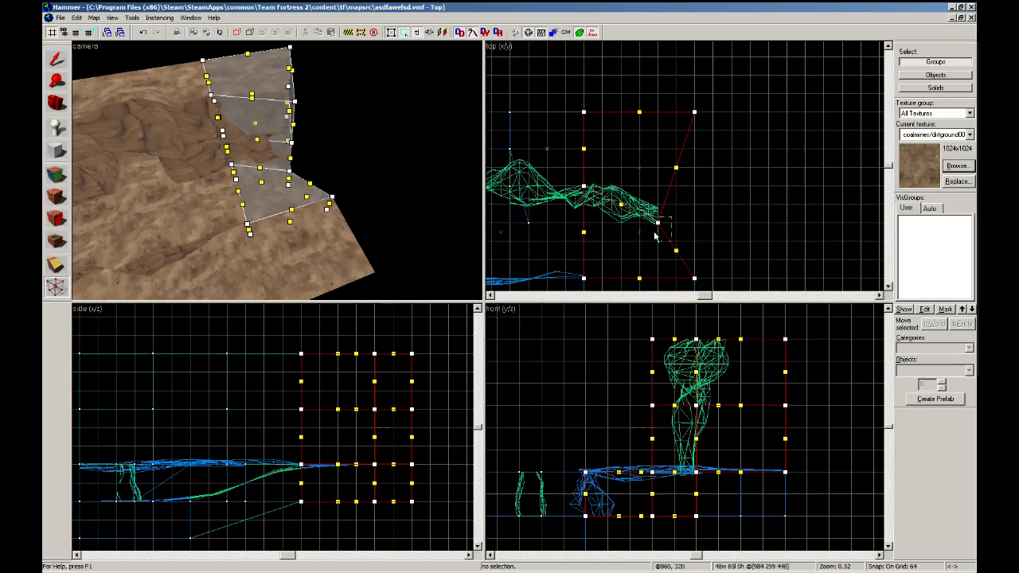
pyautogui.moveTo(655, 233); pyautogui.dragTo(655, 229)
pyautogui.scroll(-4, 662, 146)
pyautogui.scroll(2, 707, 176)
pyautogui.press('Right')
pyautogui.press('Down')
pyautogui.press('Down')
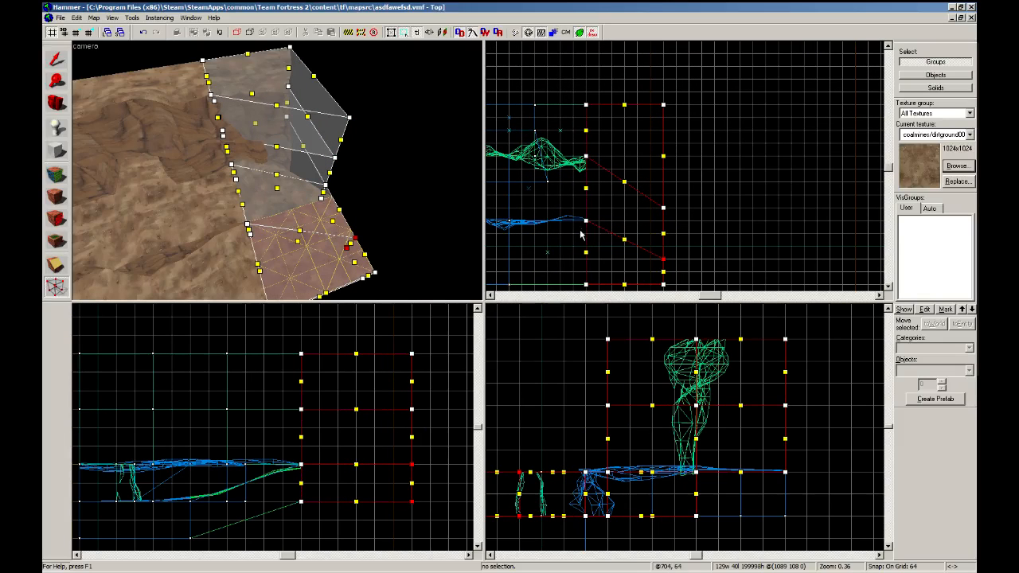
# Inspect the angled end wall's displacement faces and their joins with the neighbouring wall and ground.
pyautogui.click(55, 175)
pyautogui.press('z')
pyautogui.press('w')
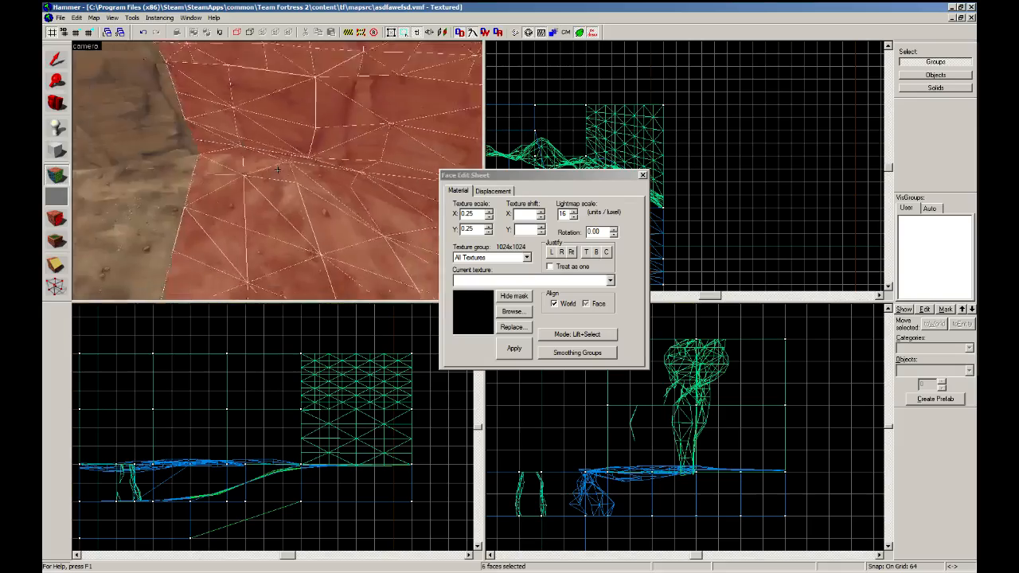
pyautogui.press('s')
pyautogui.press('w')
pyautogui.press('s')
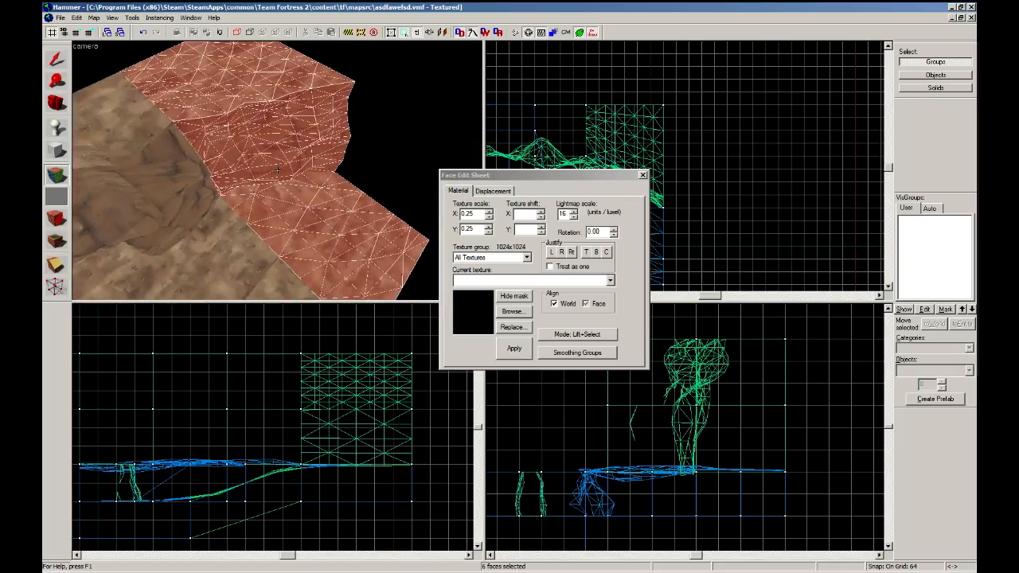
pyautogui.click(56, 59)
pyautogui.press('z')
pyautogui.press('s')
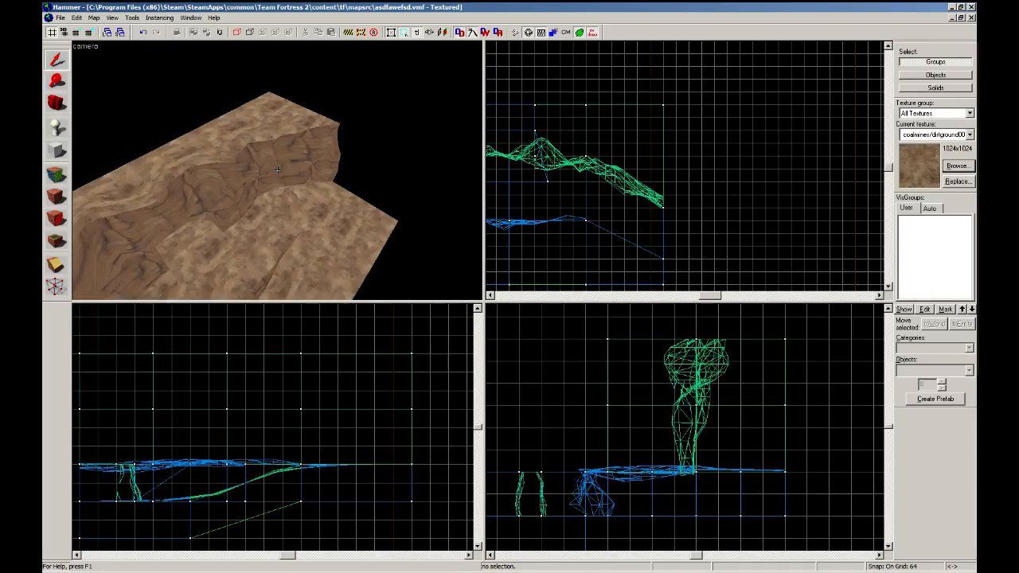
pyautogui.press('w')
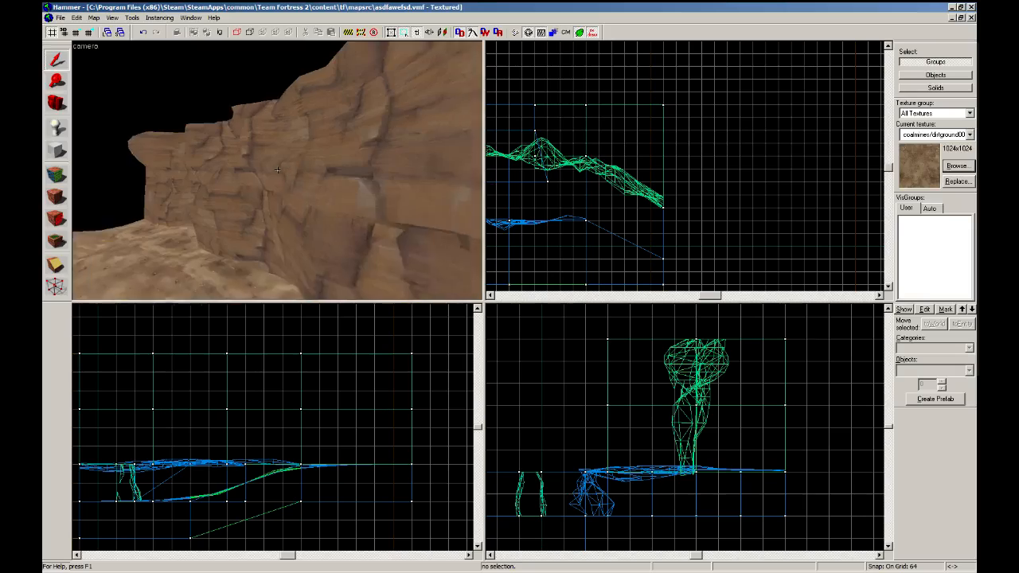
pyautogui.press('w')
pyautogui.press('s')
pyautogui.press('z')
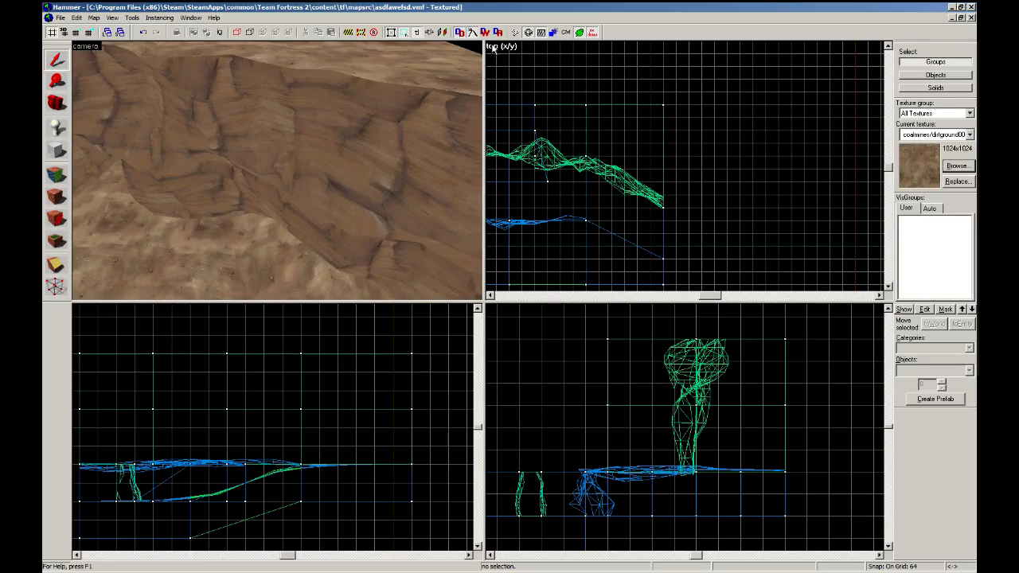
# Turn on the walkable-area display to highlight the steep displacement faces of the wall.
pyautogui.click(485, 33)
pyautogui.press('z')
pyautogui.press('s')
pyautogui.press('z')
# Select the four upper and end wall blocks around the arch and start Paint Geometry on their displacement faces.
pyautogui.click(178, 156)
pyautogui.press('z')
pyautogui.press('w')
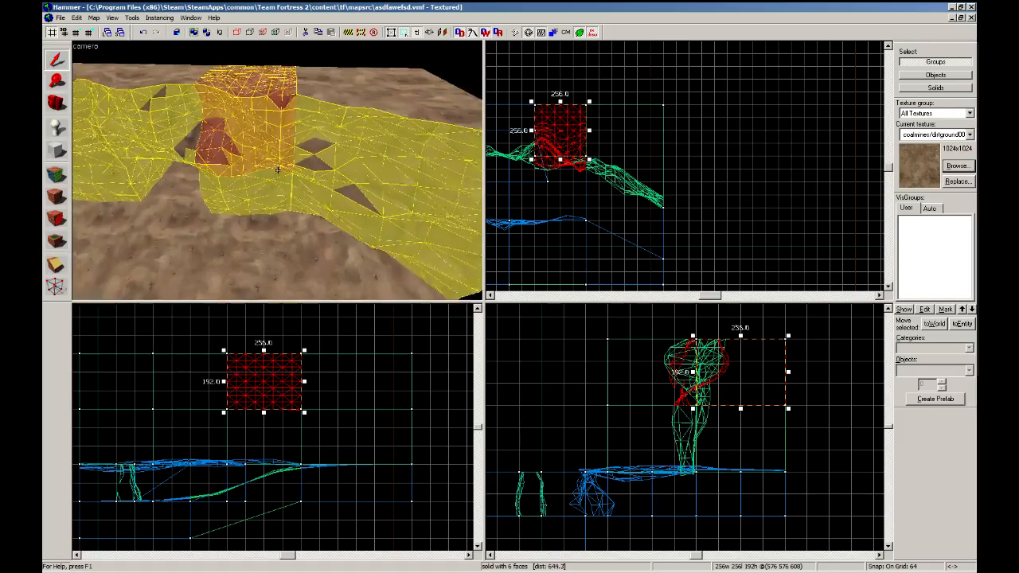
pyautogui.press('a')
pyautogui.press('z')
pyautogui.keyDown('ctrl'); pyautogui.click(204, 122); pyautogui.keyUp('ctrl')
pyautogui.keyDown('ctrl'); pyautogui.click(397, 160); pyautogui.keyUp('ctrl')
pyautogui.keyDown('ctrl'); pyautogui.click(422, 205); pyautogui.keyUp('ctrl')
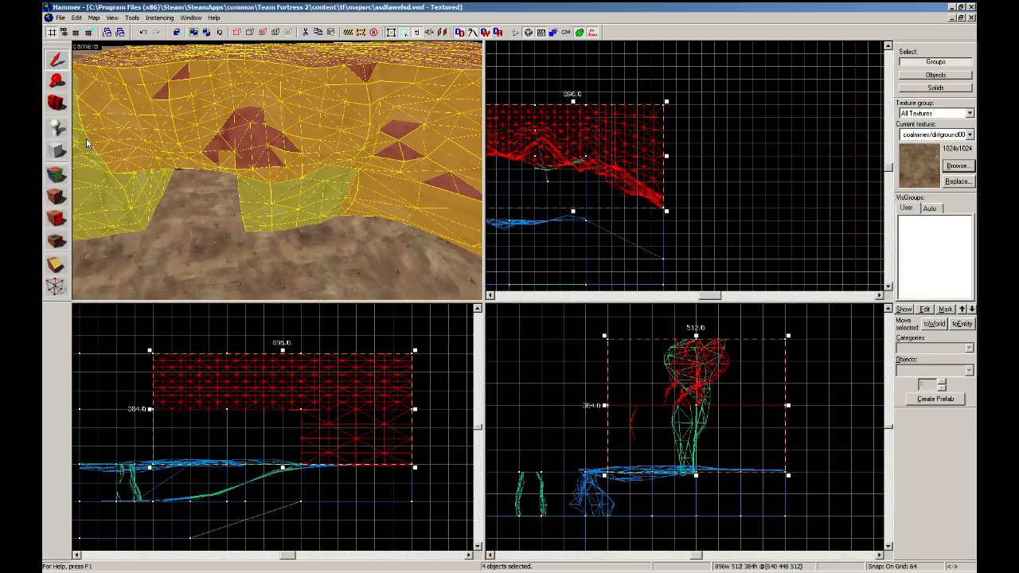
pyautogui.click(56, 172)
pyautogui.click(496, 193)
pyautogui.click(500, 221)
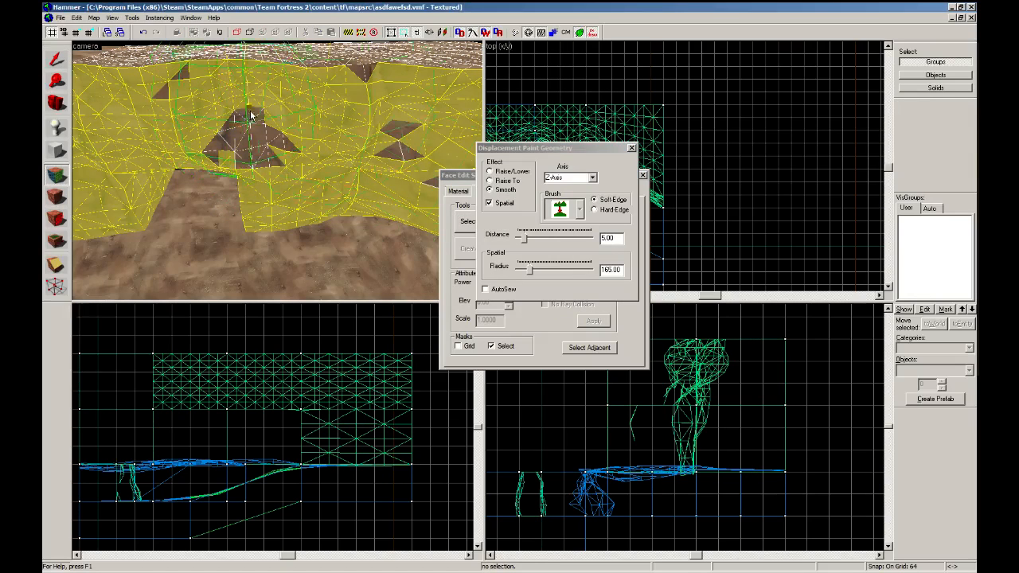
# Reshape the wall face above the arch with Raise/Lower painting on the Y-axis, distance 5 and radius 103.
pyautogui.click(590, 178)
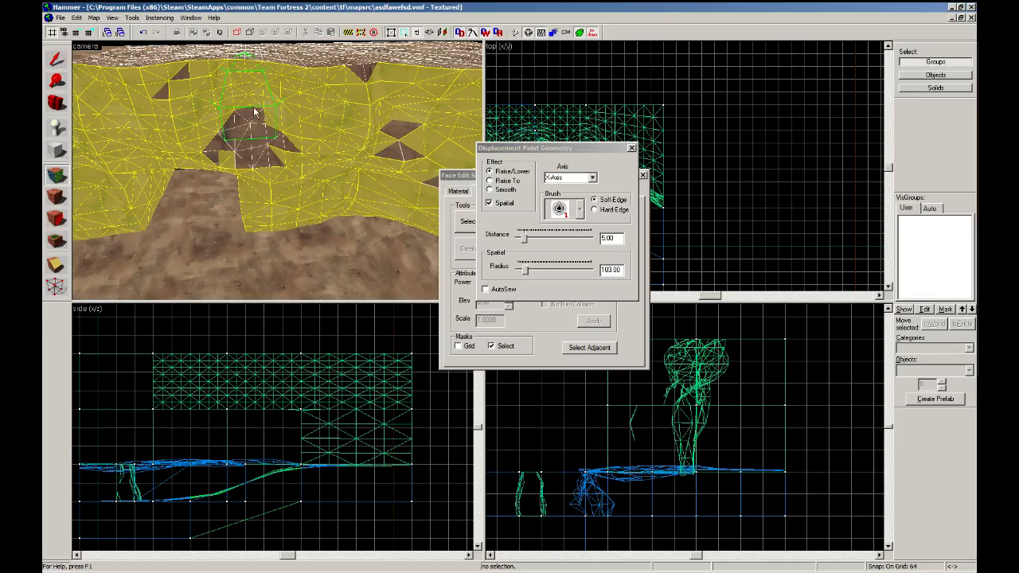
pyautogui.click(592, 178)
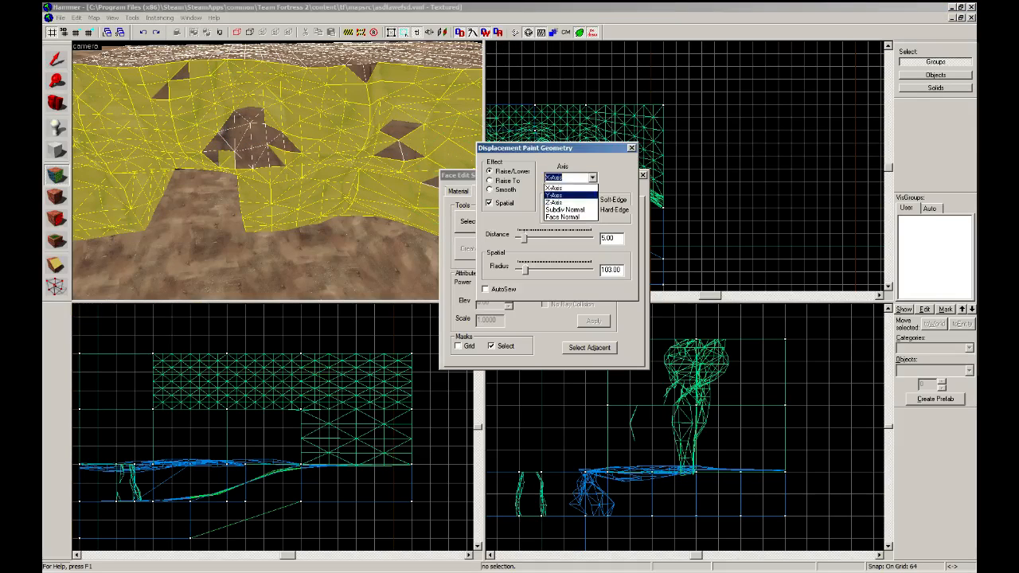
pyautogui.click(554, 195)
pyautogui.click(255, 120)
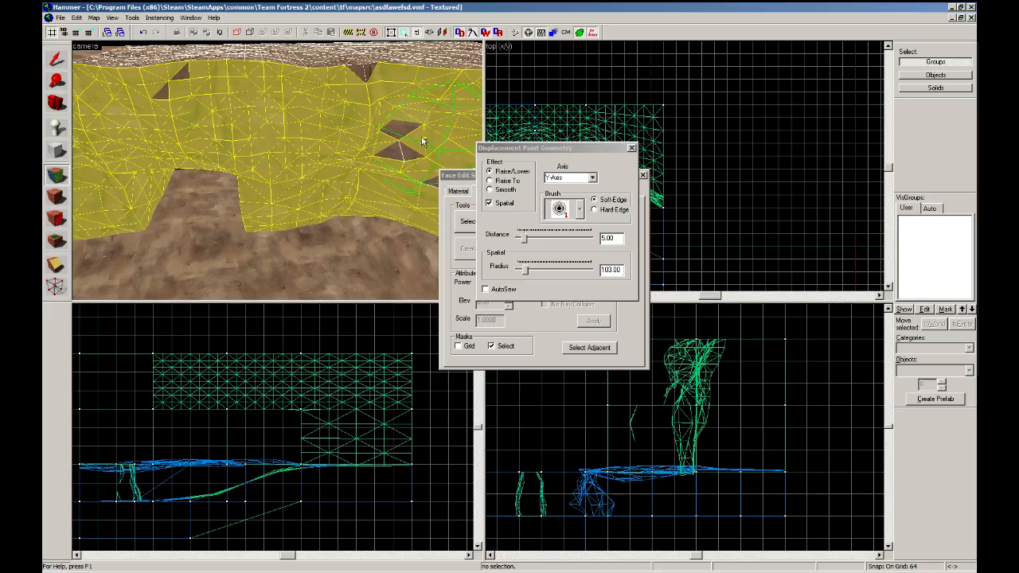
# Smooth the wall faces around the gaps where the angled end wall joins its neighbour.
pyautogui.press('z')
pyautogui.press('z')
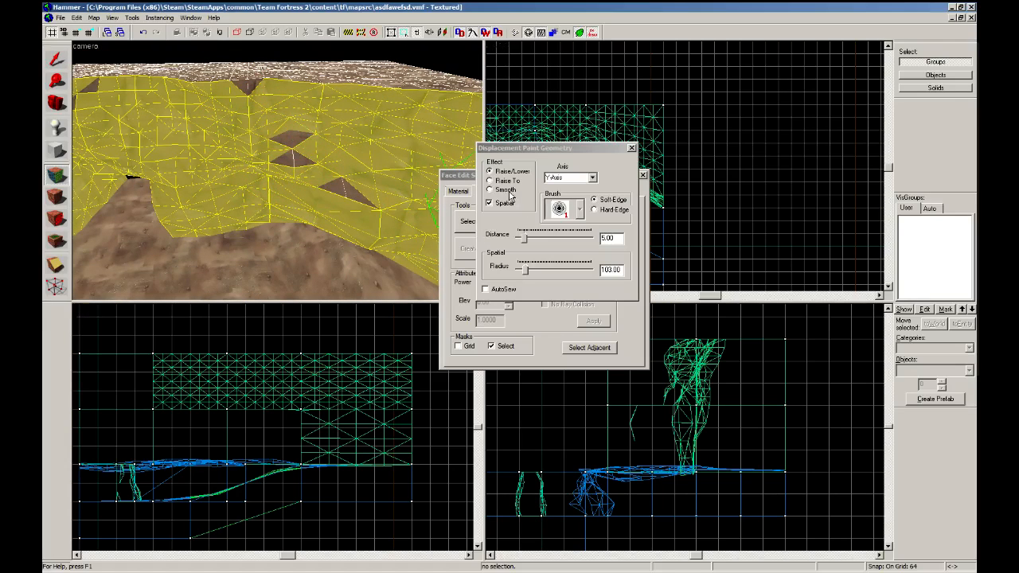
pyautogui.click(507, 190)
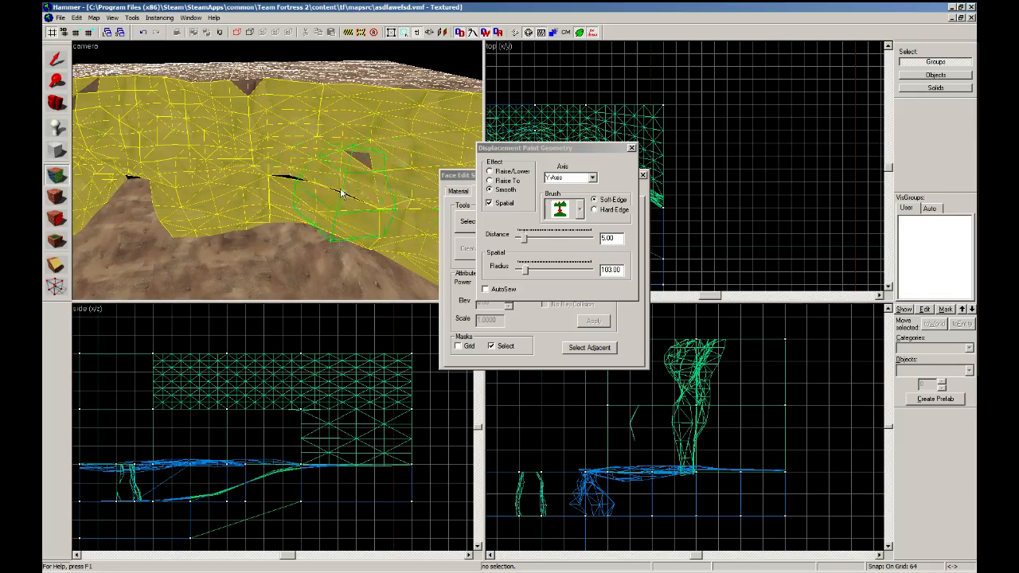
# Try smoothing the wall's upper edge and the ground on top with AutoSew turned on.
pyautogui.click(486, 288)
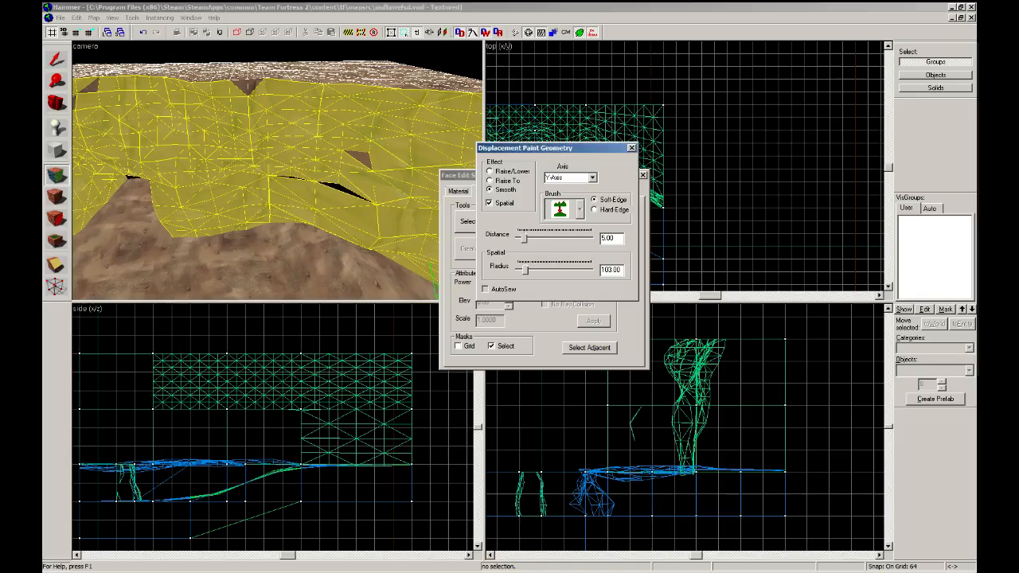
pyautogui.press('z')
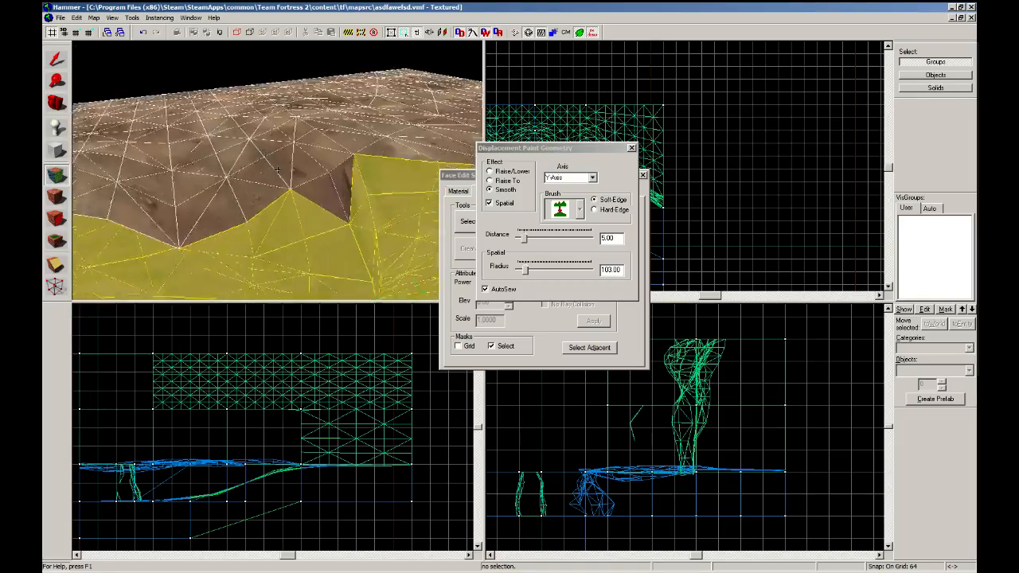
pyautogui.press('z')
pyautogui.moveTo(316, 174); pyautogui.dragTo(283, 157)
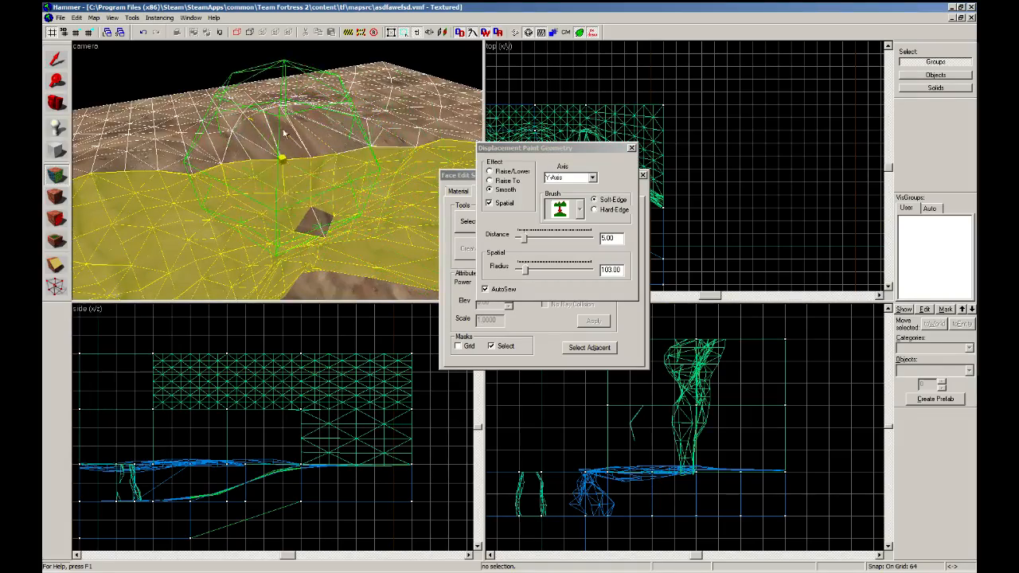
pyautogui.press('z')
pyautogui.press('z')
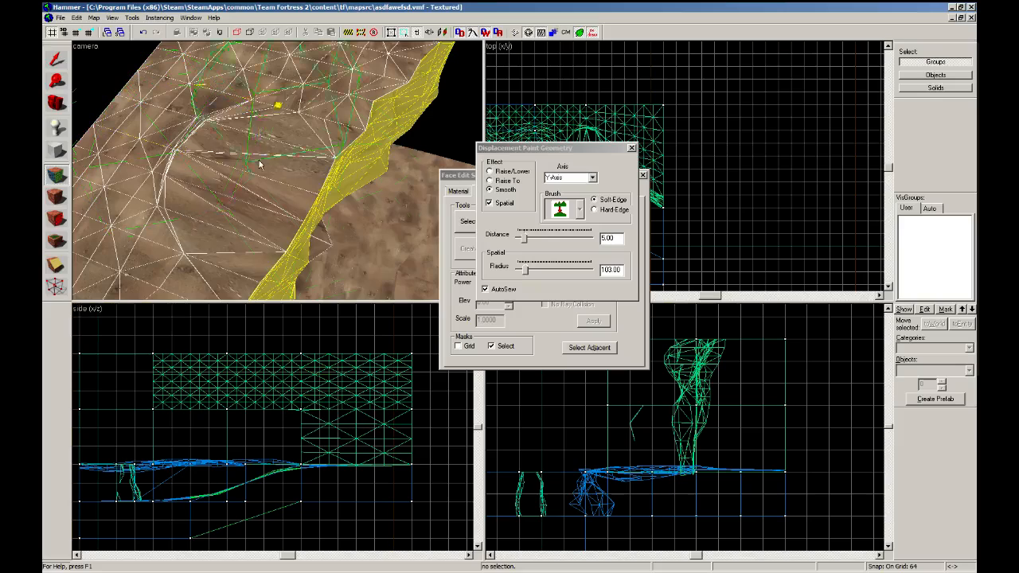
# Undo the recent AutoSew smoothing strokes on the wall's top edge and the upper ground.
pyautogui.hotkey('ctrl', 'z')
pyautogui.moveTo(284, 195)
pyautogui.mouseDown()
pyautogui.moveTo(330, 185)
pyautogui.moveTo(300, 183)
pyautogui.moveTo(321, 193)
pyautogui.mouseUp()
pyautogui.hotkey('ctrl', 'z')
pyautogui.hotkey('ctrl', 'z')
pyautogui.hotkey('ctrl', 'z')
pyautogui.press('z')
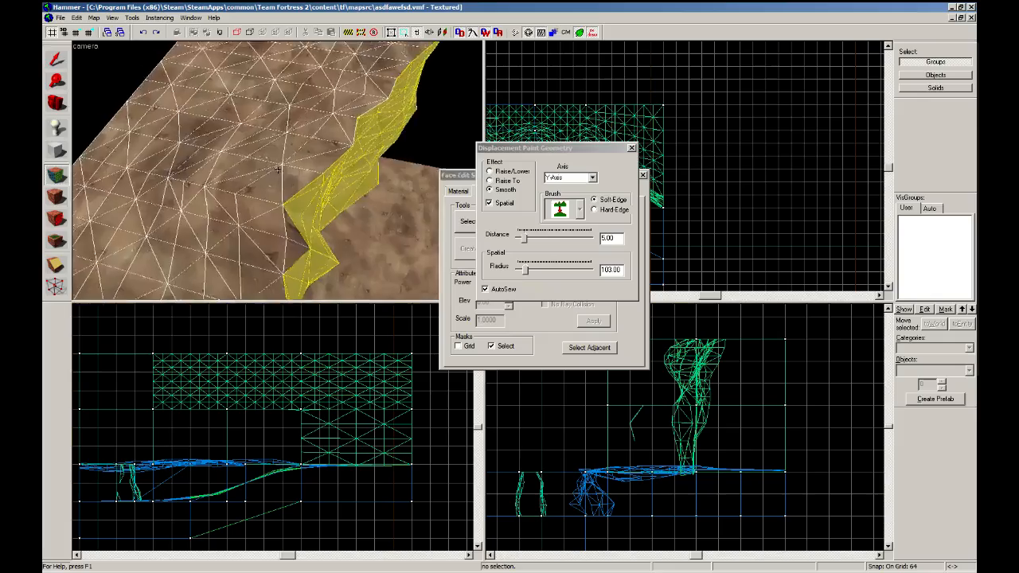
pyautogui.press('z')
pyautogui.hotkey('ctrl', 'z')
pyautogui.hotkey('ctrl', 'z')
pyautogui.press('z')
pyautogui.press('z')
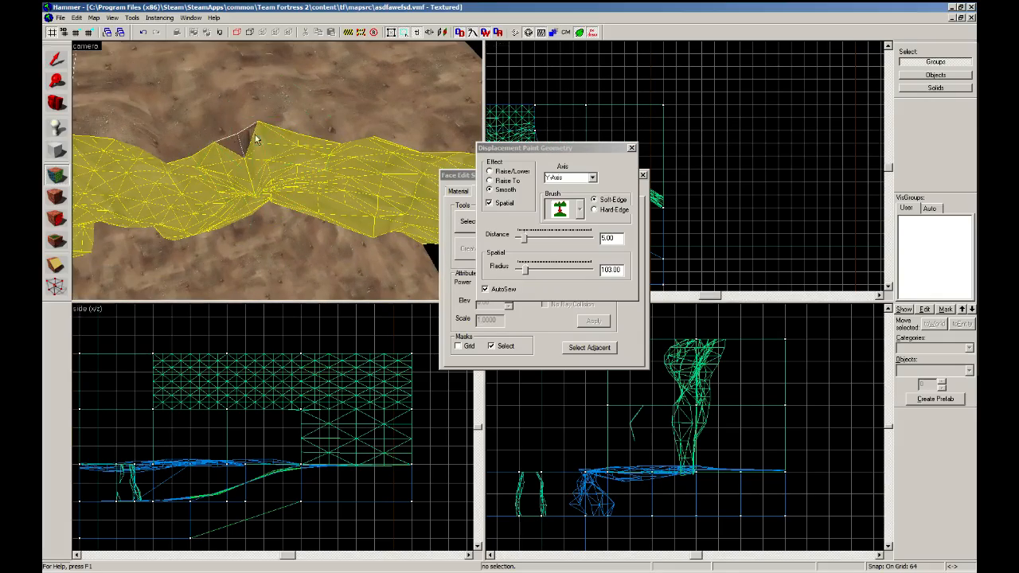
# Smooth the wall's upper edge above the arch and leave displacement editing.
pyautogui.press('z')
pyautogui.hotkey('ctrl', 'z')
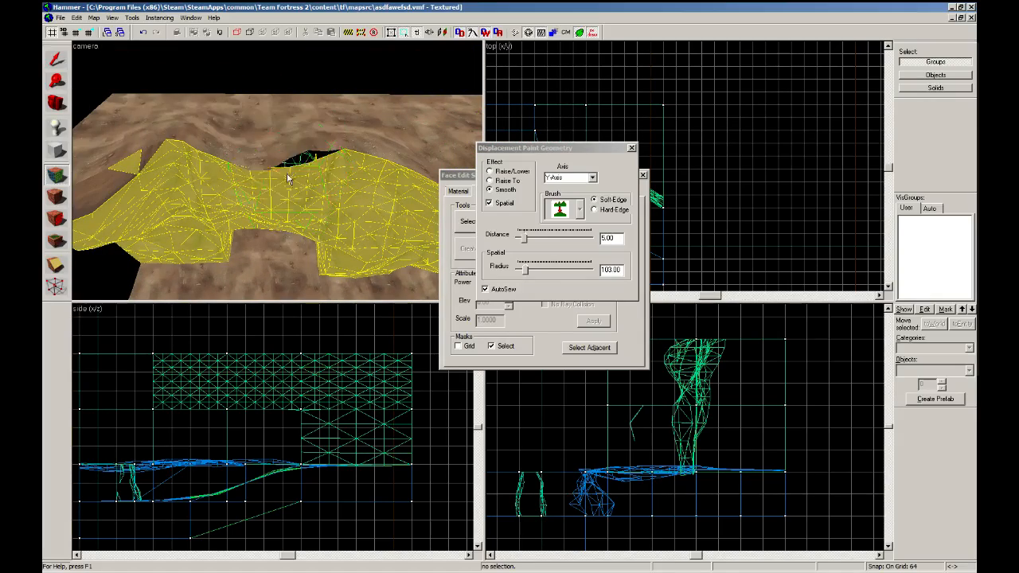
pyautogui.press('z')
pyautogui.press('z')
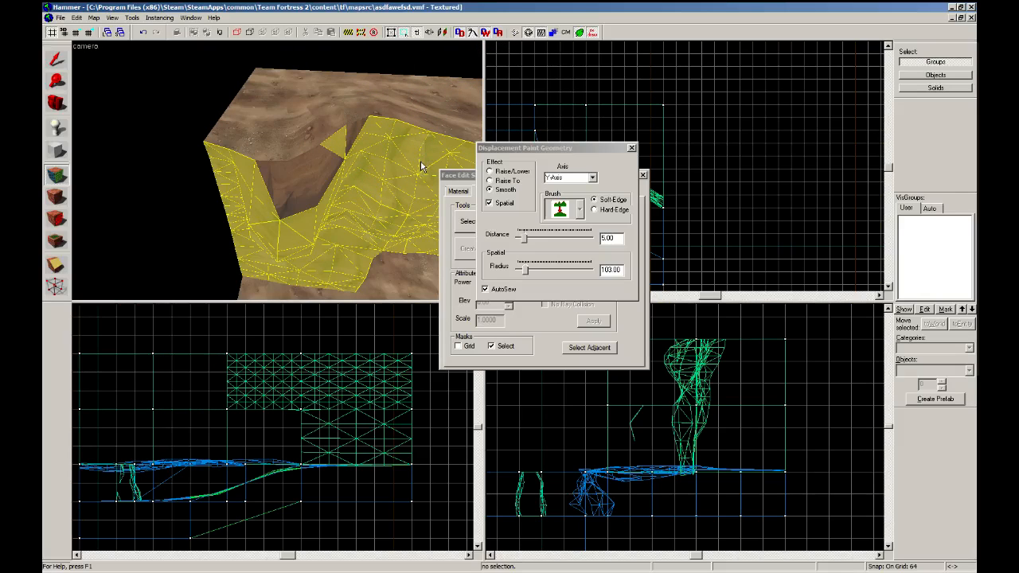
pyautogui.hotkey('shift', 's')
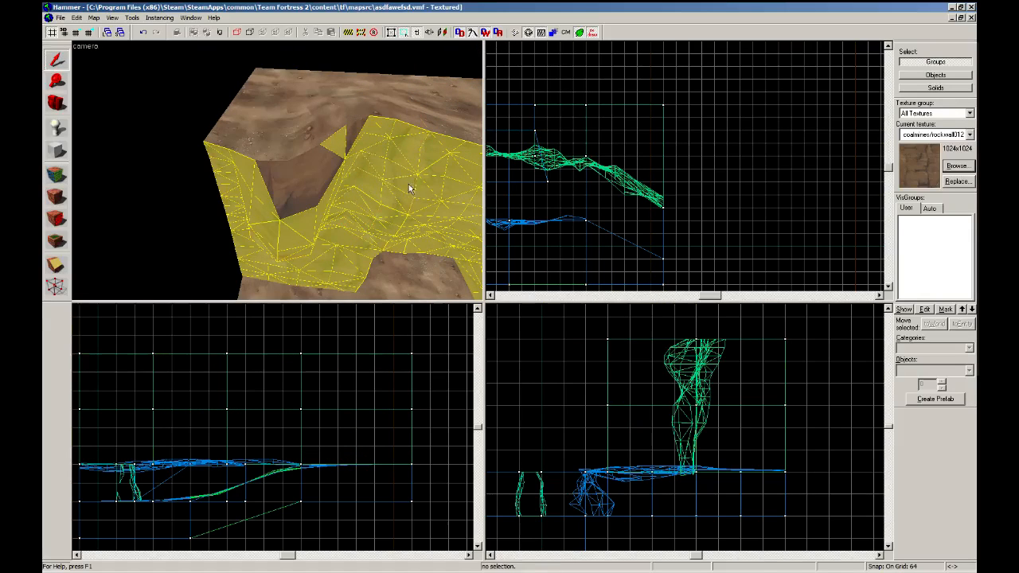
# Select the upper wall block at the straight end and smooth its deep notch and bulge with radius 103.
pyautogui.click(397, 188)
pyautogui.click(56, 174)
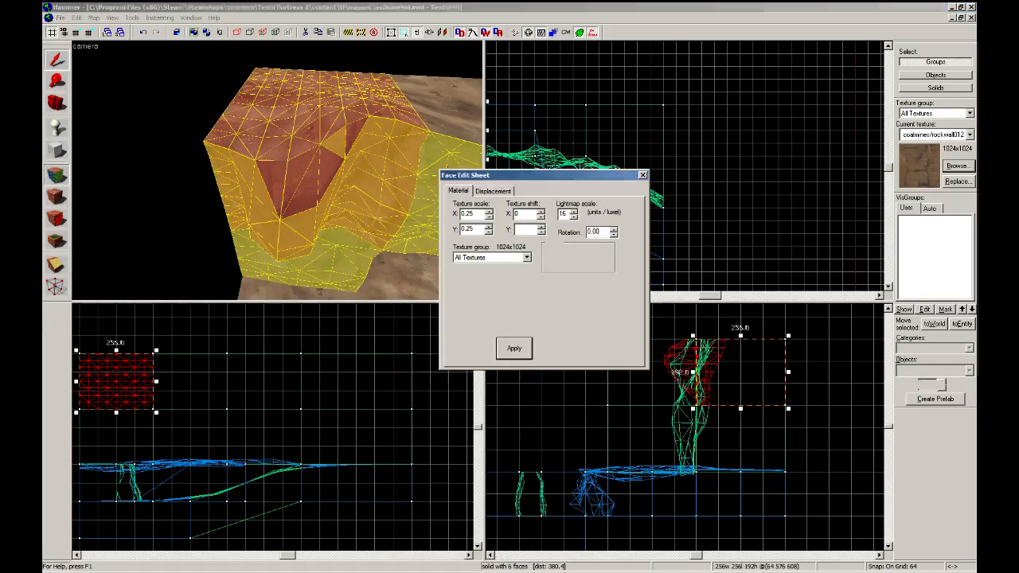
pyautogui.click(491, 191)
pyautogui.click(498, 222)
pyautogui.press('z')
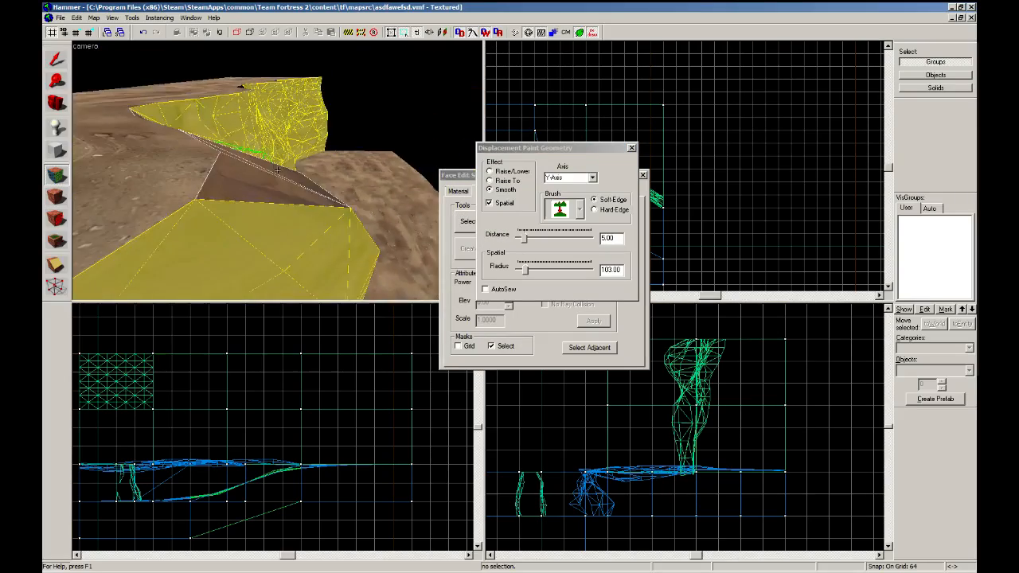
pyautogui.press('z')
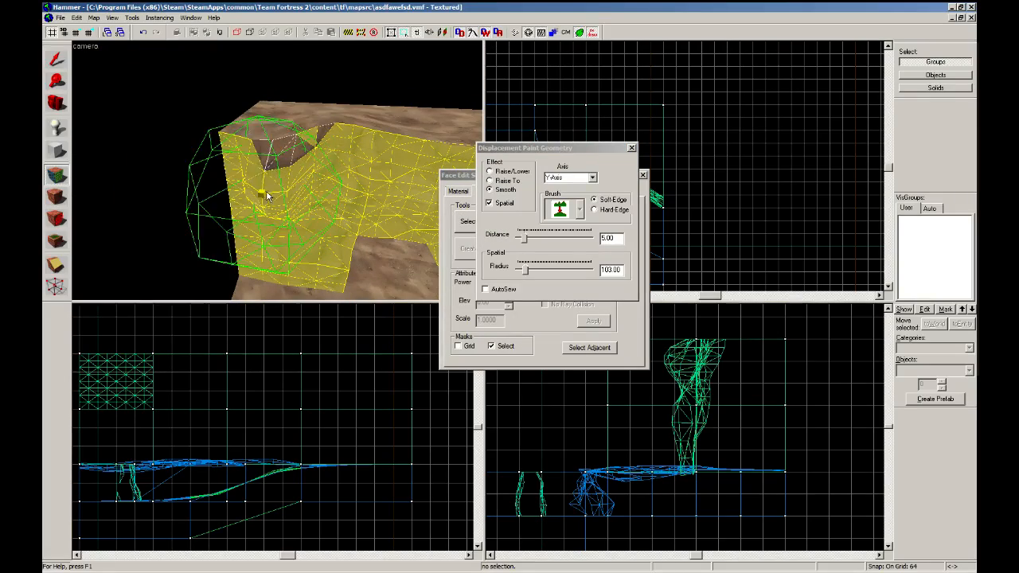
pyautogui.moveTo(262, 191); pyautogui.dragTo(272, 176)
pyautogui.press('w')
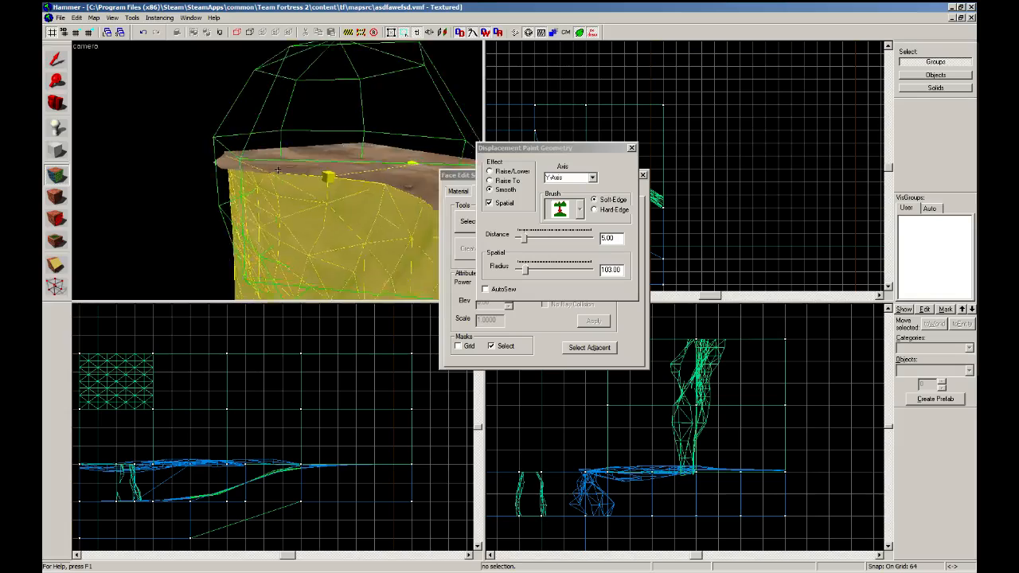
pyautogui.press('z')
pyautogui.hotkey('ctrl', 'z')
pyautogui.moveTo(266, 166); pyautogui.dragTo(351, 141)
pyautogui.click(57, 60)
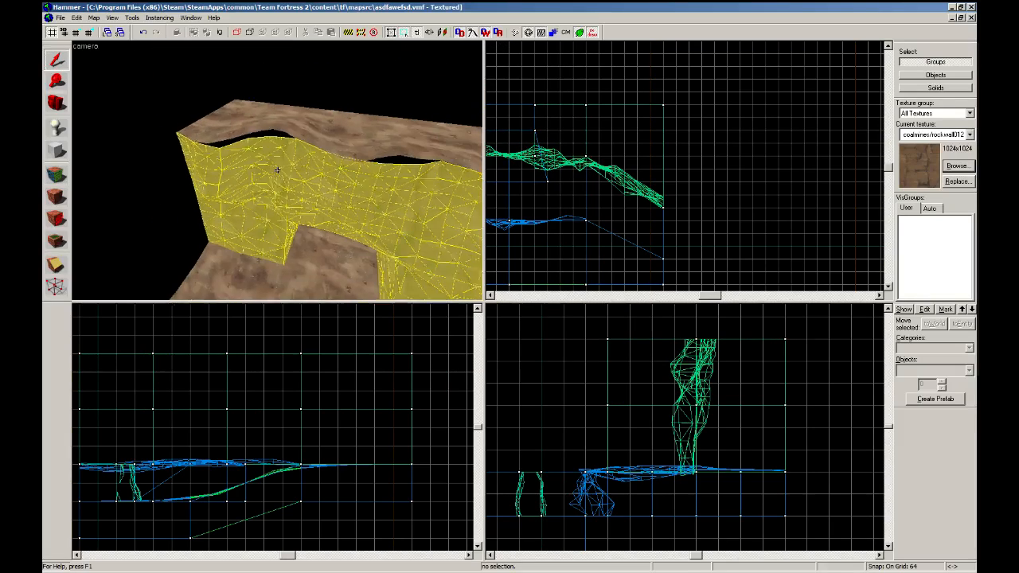
# Select every wall and ground block, sew all their displacement faces, and inspect the upper seams.
pyautogui.scroll(3, 671, 170)
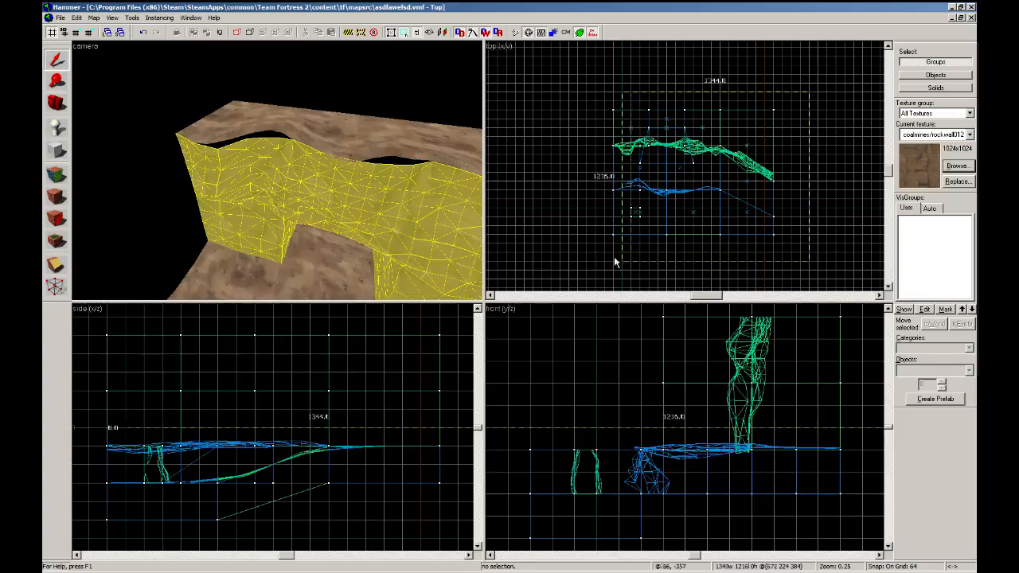
pyautogui.press('Return')
pyautogui.click(55, 175)
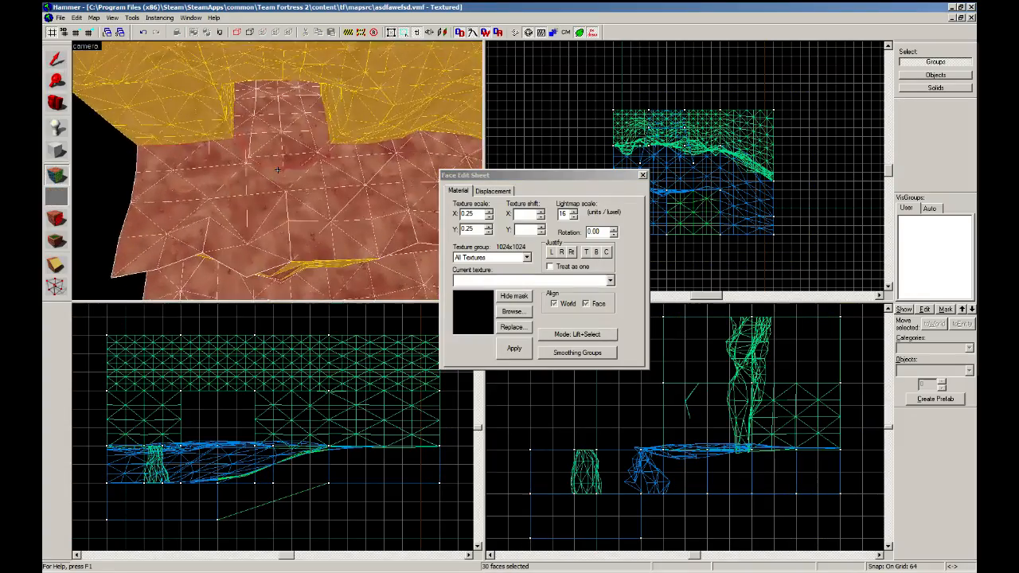
pyautogui.click(492, 191)
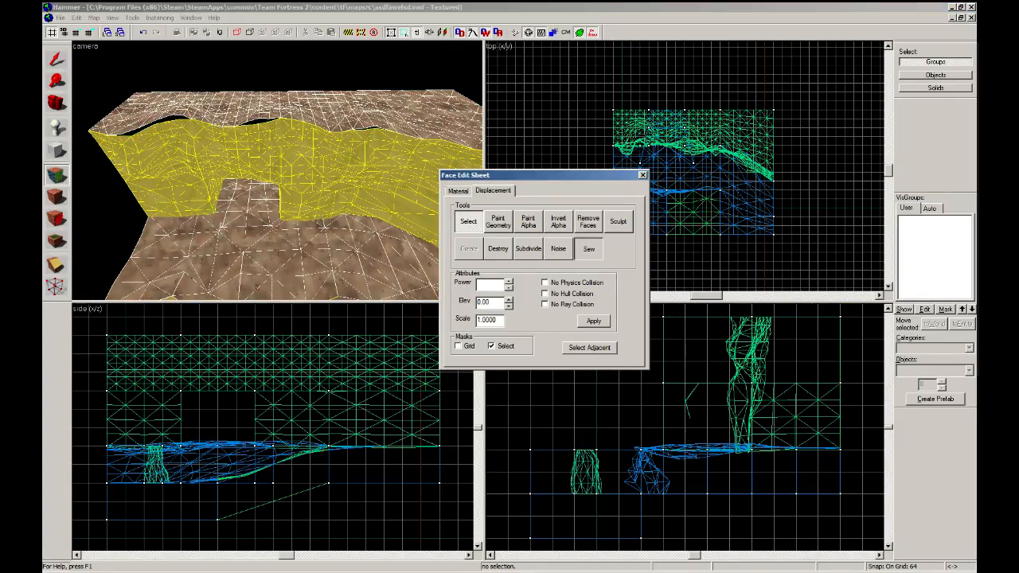
pyautogui.press('z')
pyautogui.press('w')
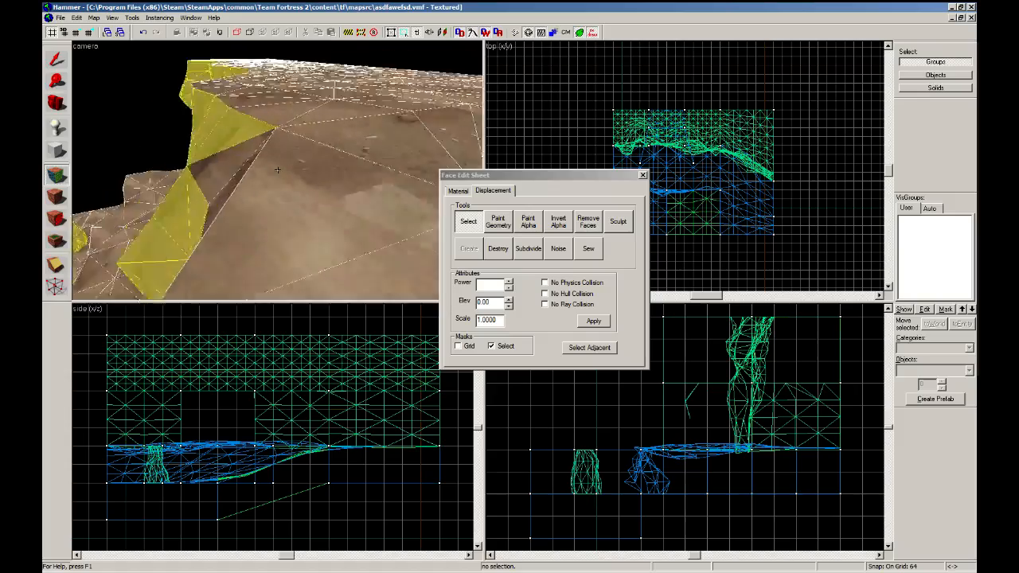
pyautogui.press('a')
pyautogui.press('z')
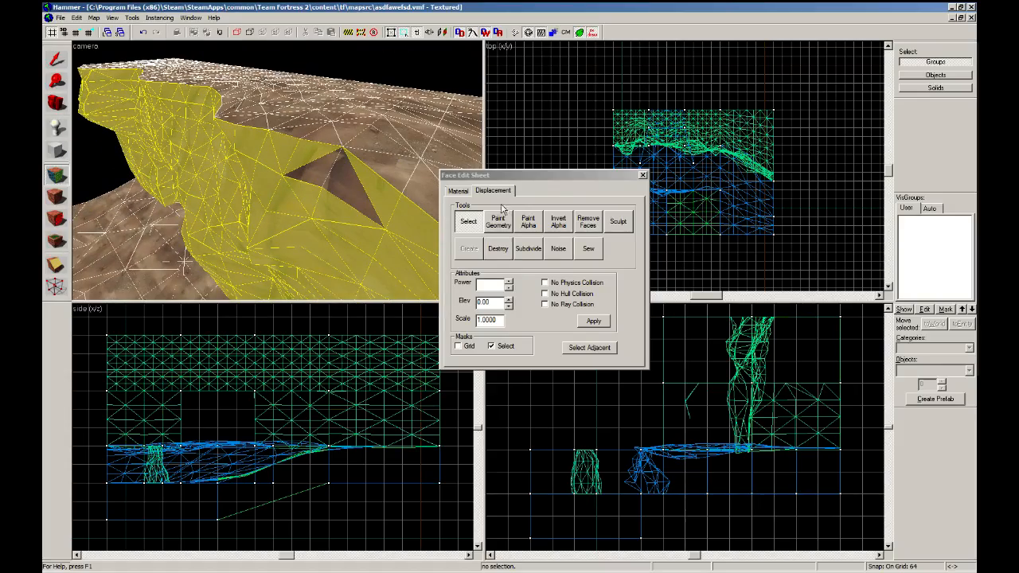
# Smooth the notch in the angled end wall's upper edge and sew all displacement faces again.
pyautogui.click(498, 222)
pyautogui.moveTo(394, 156); pyautogui.dragTo(325, 149)
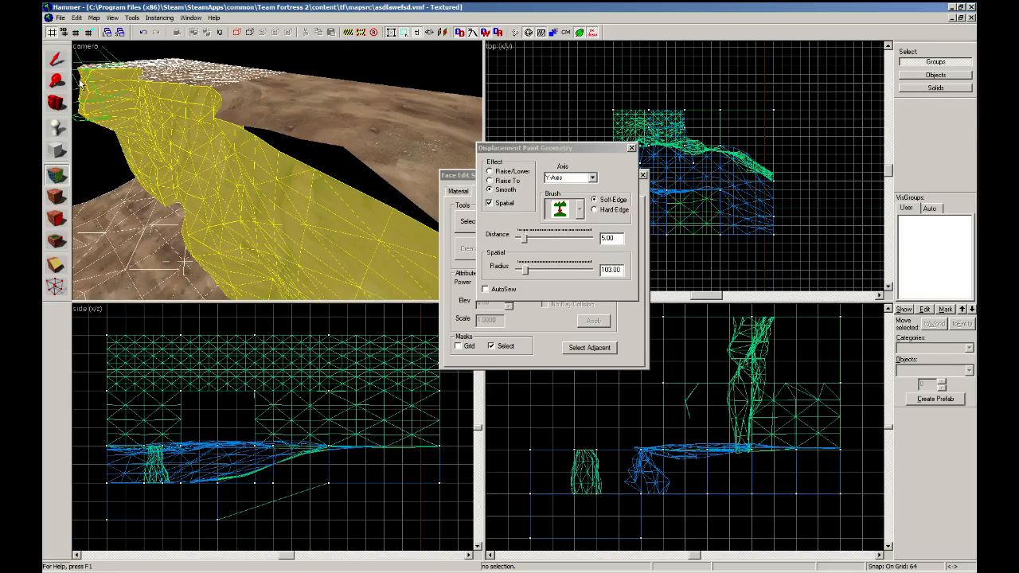
pyautogui.click(56, 59)
pyautogui.press('Return')
pyautogui.click(54, 174)
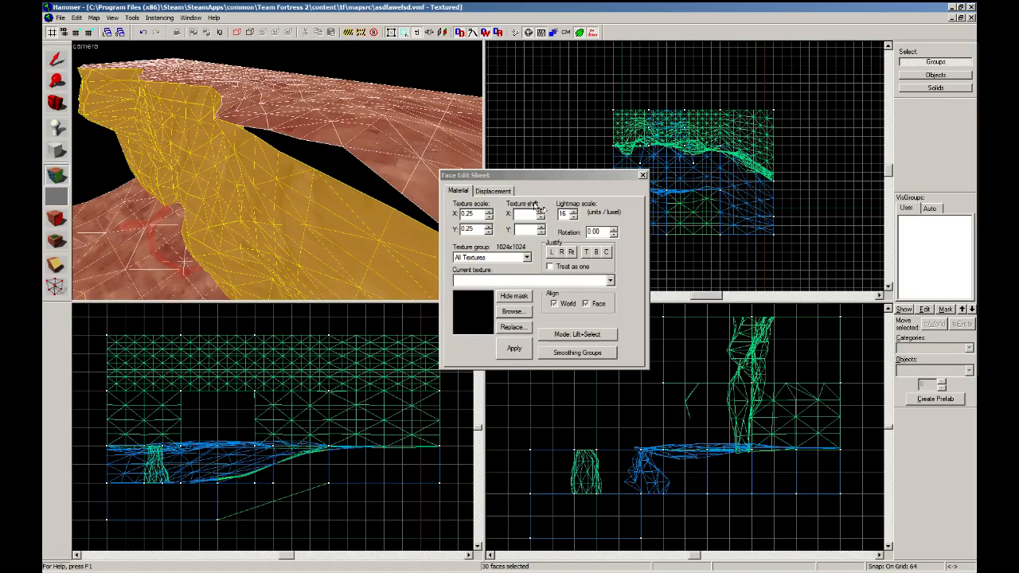
pyautogui.click(508, 192)
pyautogui.click(587, 248)
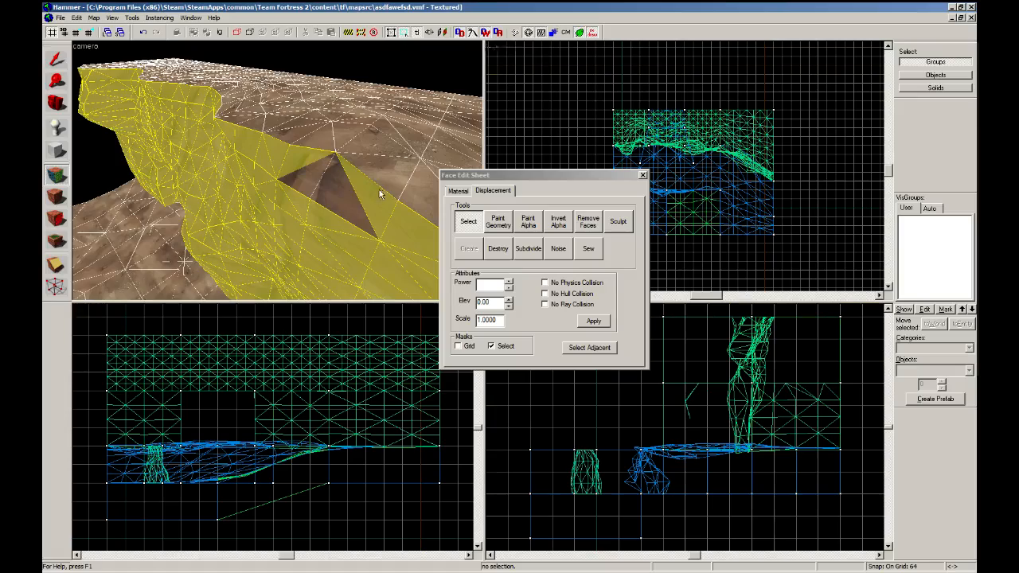
pyautogui.press('z')
pyautogui.press('z')
# Smooth the remaining notch on the end wall's upper edge and sew only the two upper blocks beside it.
pyautogui.click(500, 215)
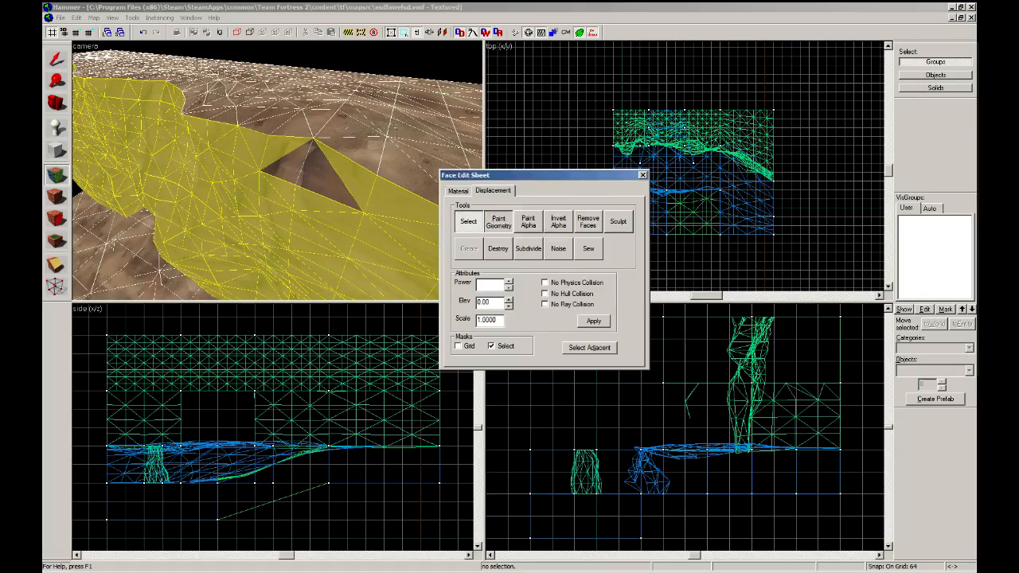
pyautogui.click(322, 132)
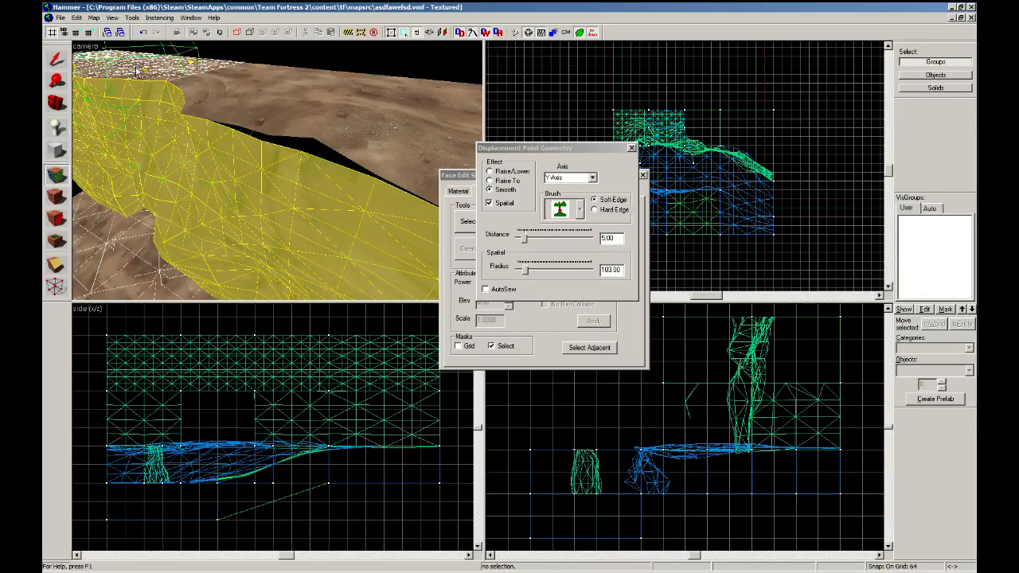
pyautogui.click(56, 60)
pyautogui.click(371, 177)
pyautogui.keyDown('ctrl'); pyautogui.click(219, 181); pyautogui.keyUp('ctrl')
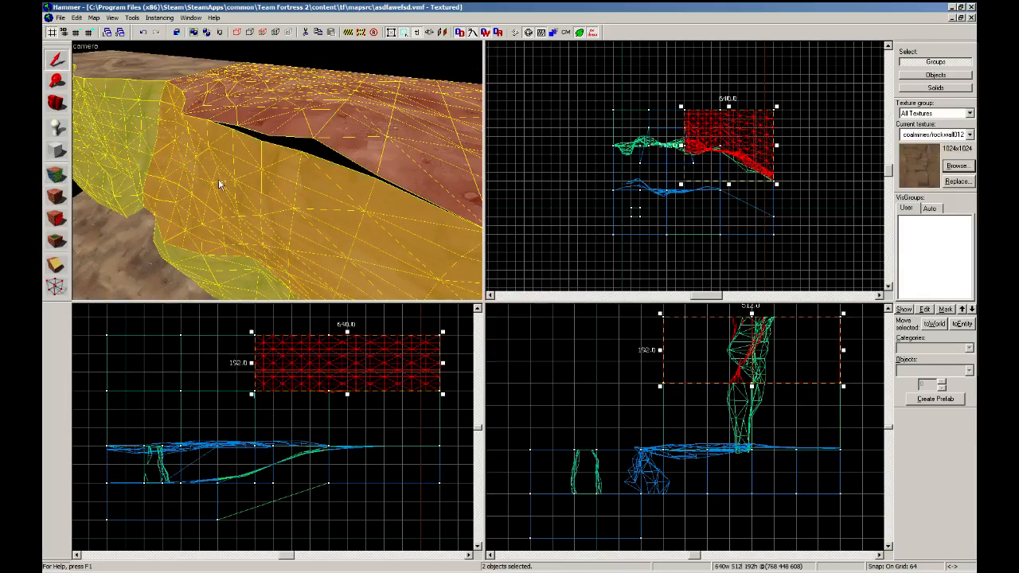
pyautogui.click(52, 176)
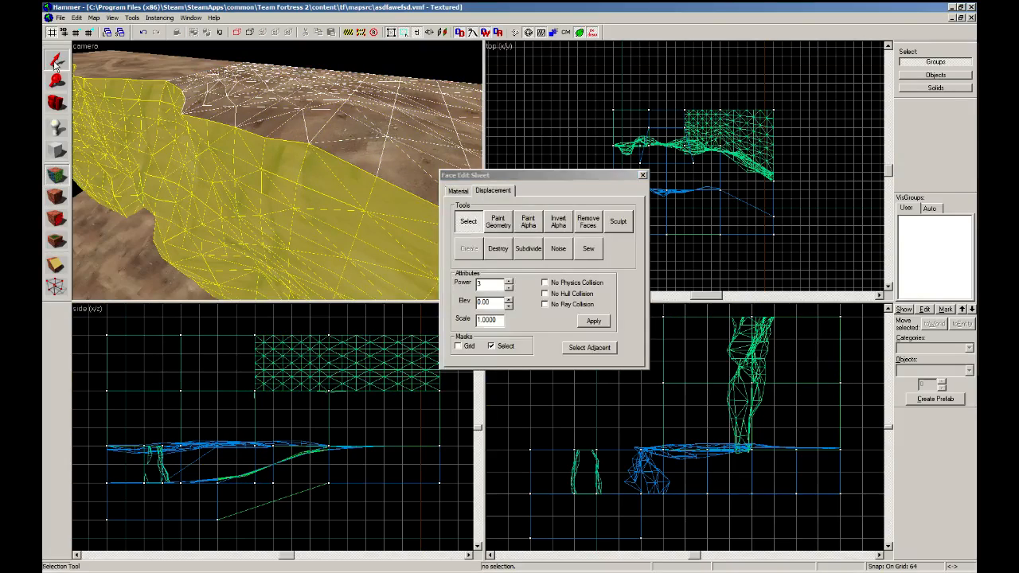
pyautogui.click(55, 65)
pyautogui.press('z')
pyautogui.press('s')
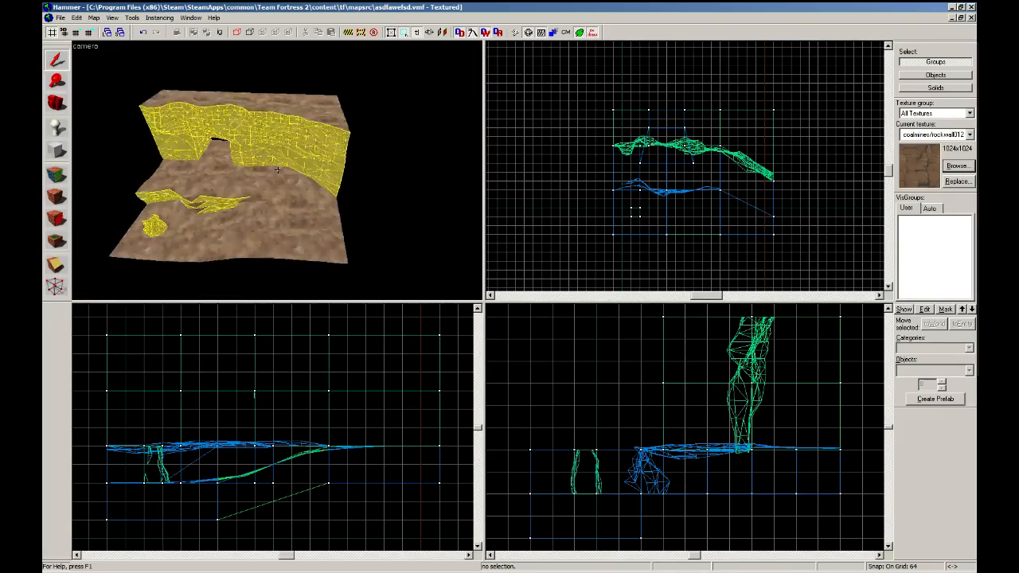
# Select the low ledge's displacement block and smooth its uneven steep face with Paint Geometry at radius 103.
pyautogui.press('a')
pyautogui.press('z')
pyautogui.press('z')
pyautogui.press('w')
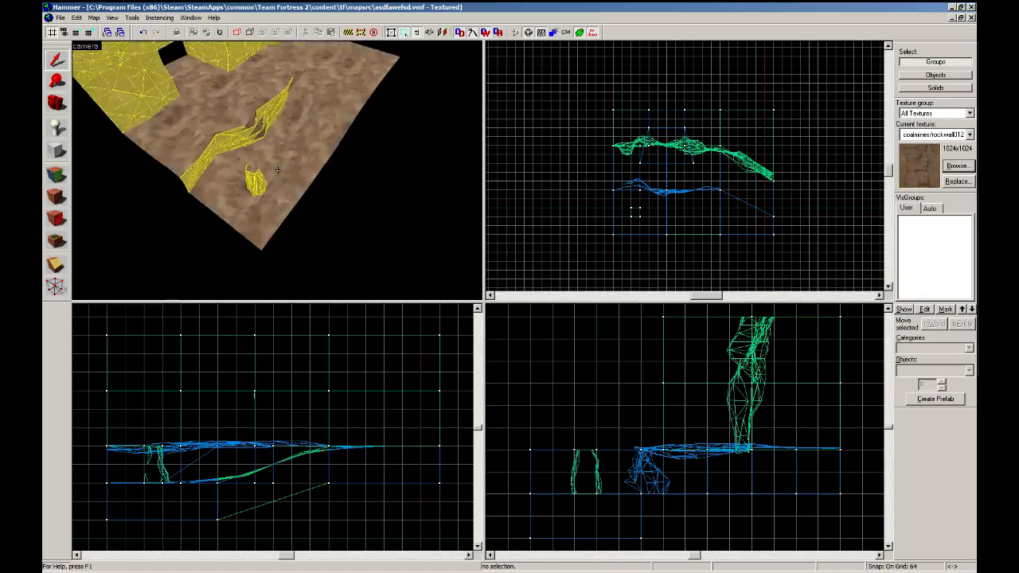
pyautogui.click(277, 169)
pyautogui.press('s')
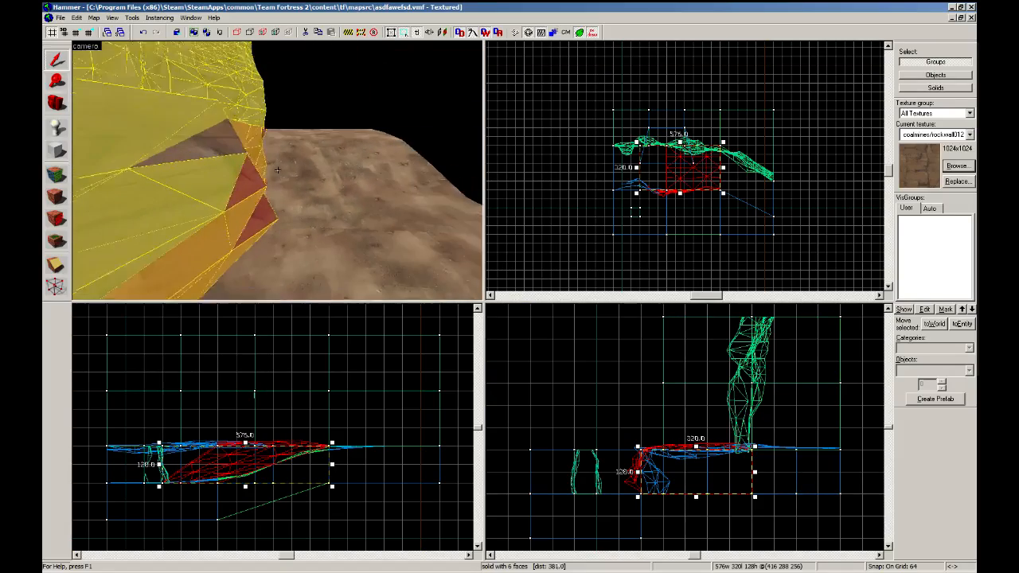
pyautogui.press('w')
pyautogui.press('s')
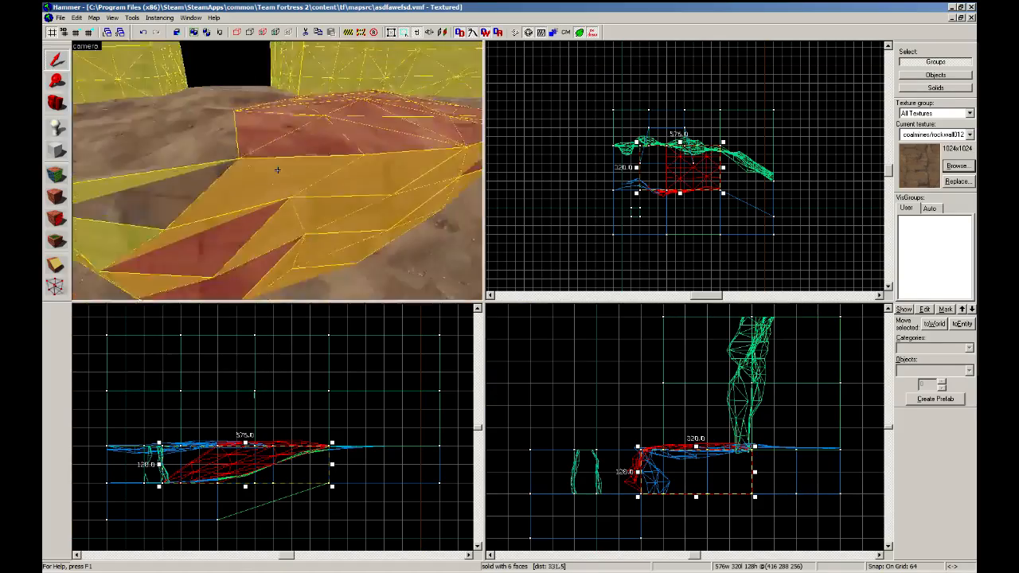
pyautogui.press('z')
pyautogui.click(54, 175)
pyautogui.click(308, 198)
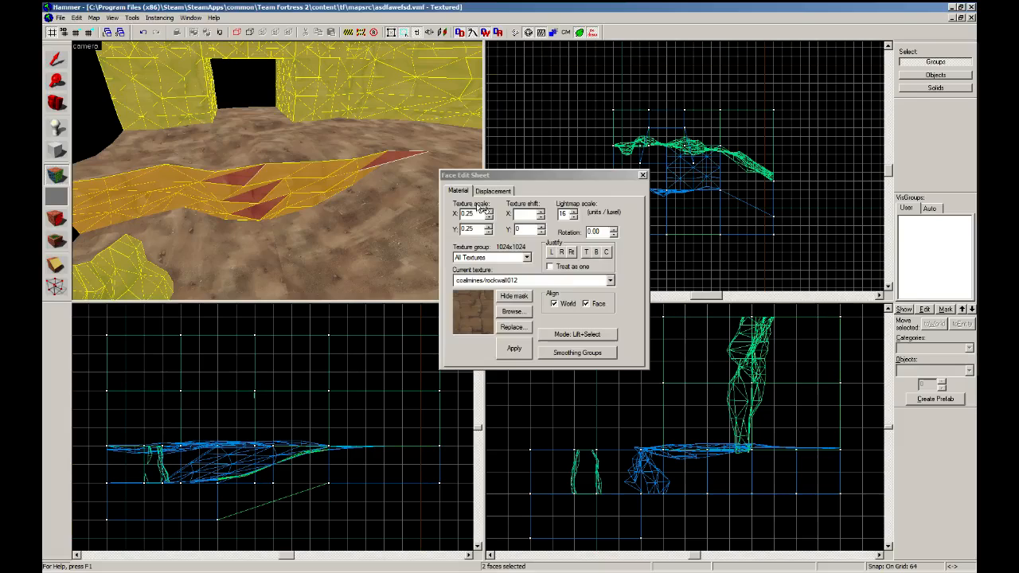
pyautogui.click(493, 191)
pyautogui.click(505, 221)
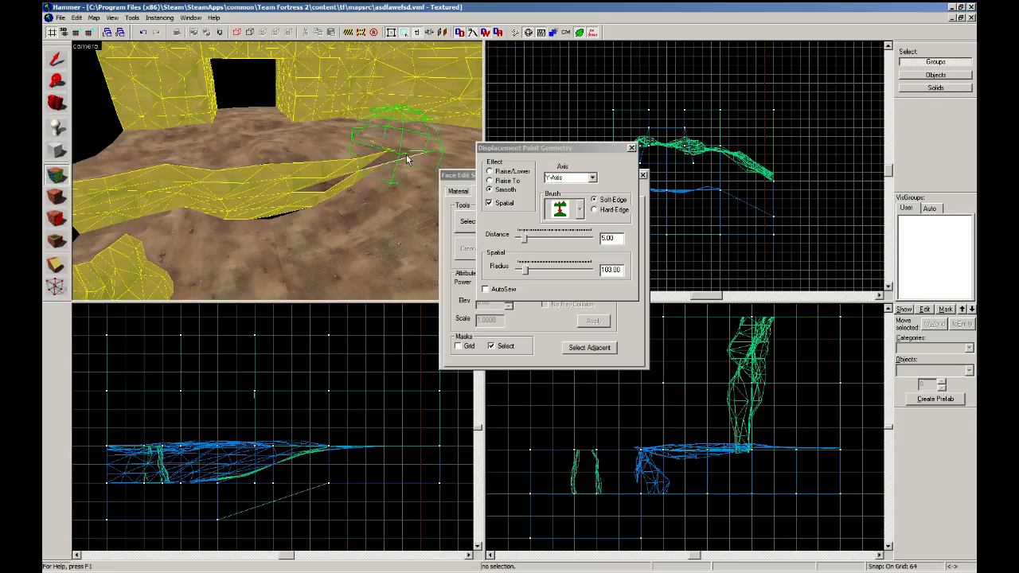
# Select every block in the map and sew all their displacement faces to close the gaps along the low ledge.
pyautogui.click(55, 60)
pyautogui.click(242, 243)
pyautogui.keyDown('ctrl'); pyautogui.click(286, 138); pyautogui.keyUp('ctrl')
pyautogui.keyDown('ctrl'); pyautogui.click(286, 137); pyautogui.keyUp('ctrl')
pyautogui.keyDown('ctrl'); pyautogui.click(240, 184); pyautogui.keyUp('ctrl')
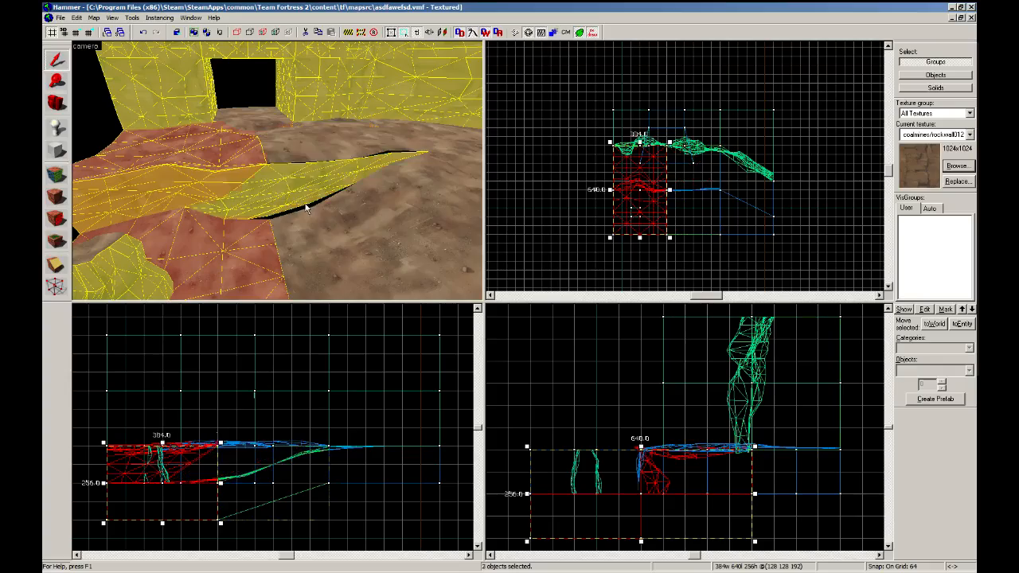
pyautogui.click(77, 18)
pyautogui.click(115, 192)
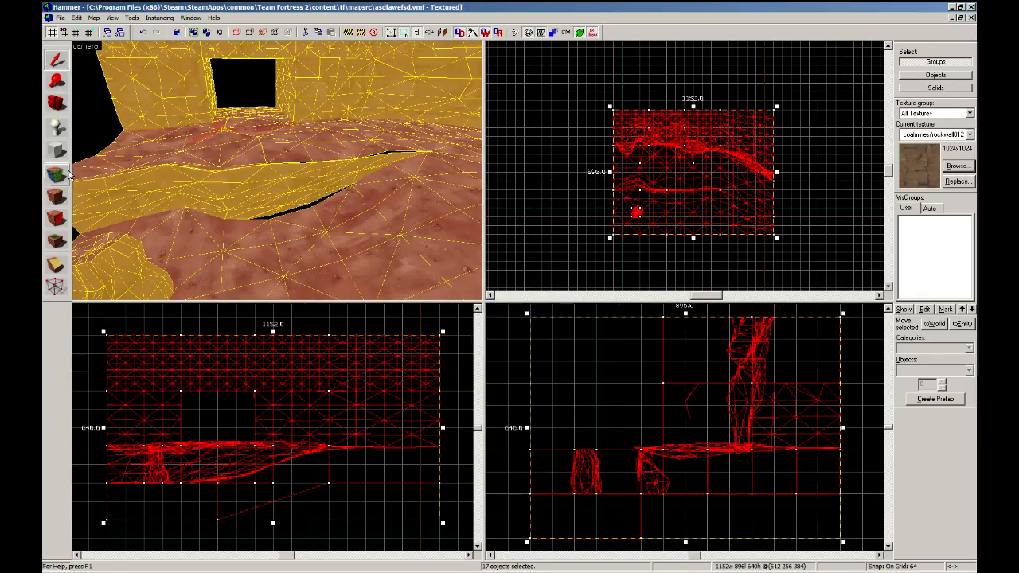
pyautogui.click(57, 174)
pyautogui.click(491, 191)
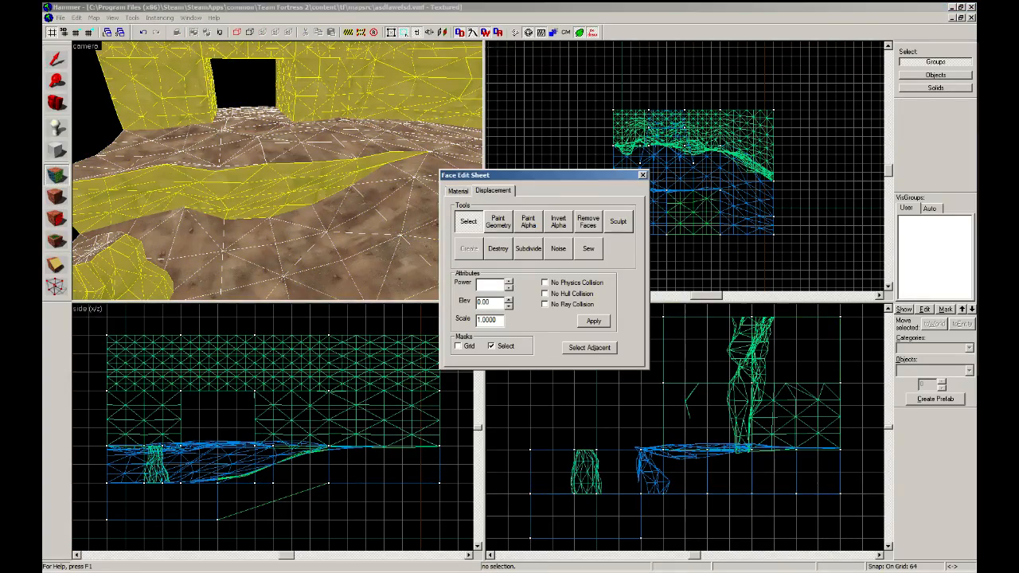
# Clear the face selection and examine the low ledge's seams up close, followed by the whole terrain from a distance.
pyautogui.press('z')
pyautogui.press('w')
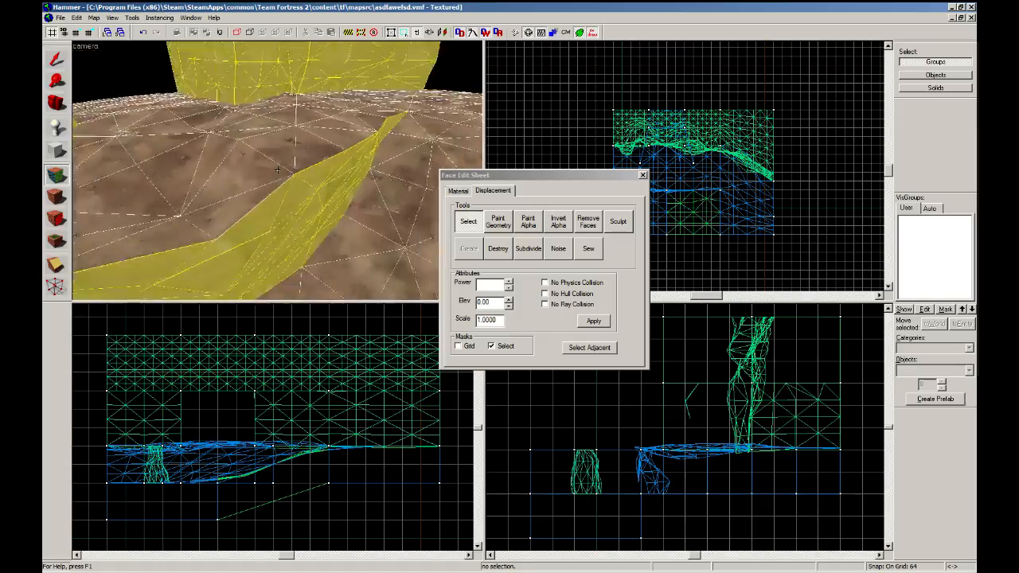
pyautogui.press('s')
pyautogui.press('z')
pyautogui.click(56, 59)
pyautogui.click(332, 239)
pyautogui.press('Escape')
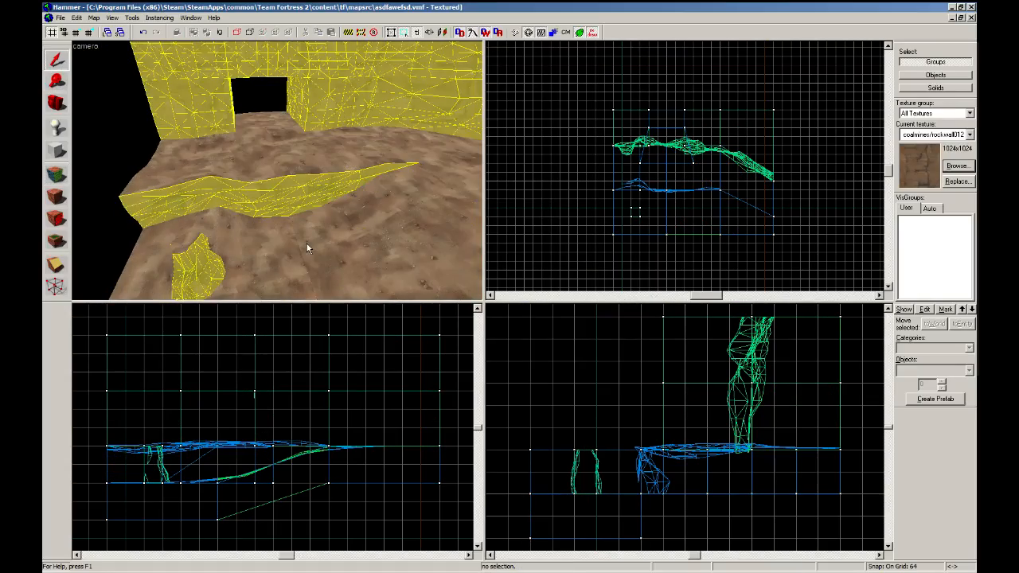
pyautogui.press('z')
pyautogui.press('w')
pyautogui.click(277, 169)
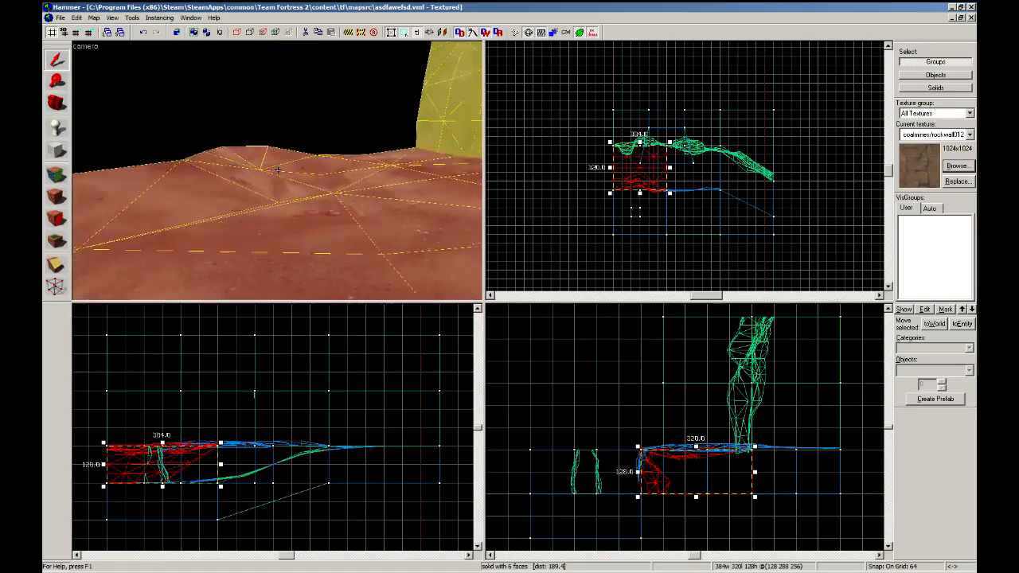
pyautogui.press('s')
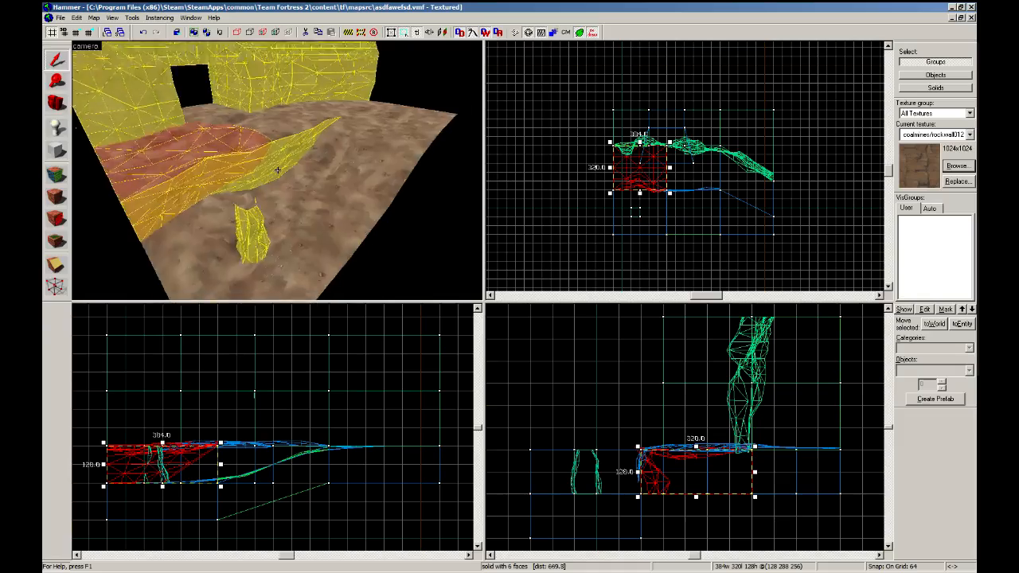
pyautogui.press('s')
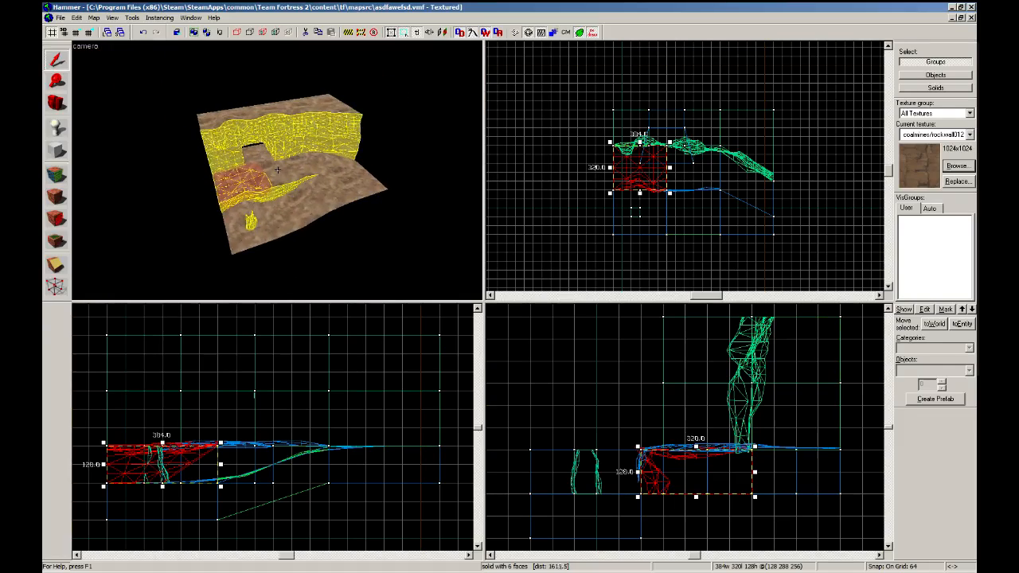
pyautogui.press('z')
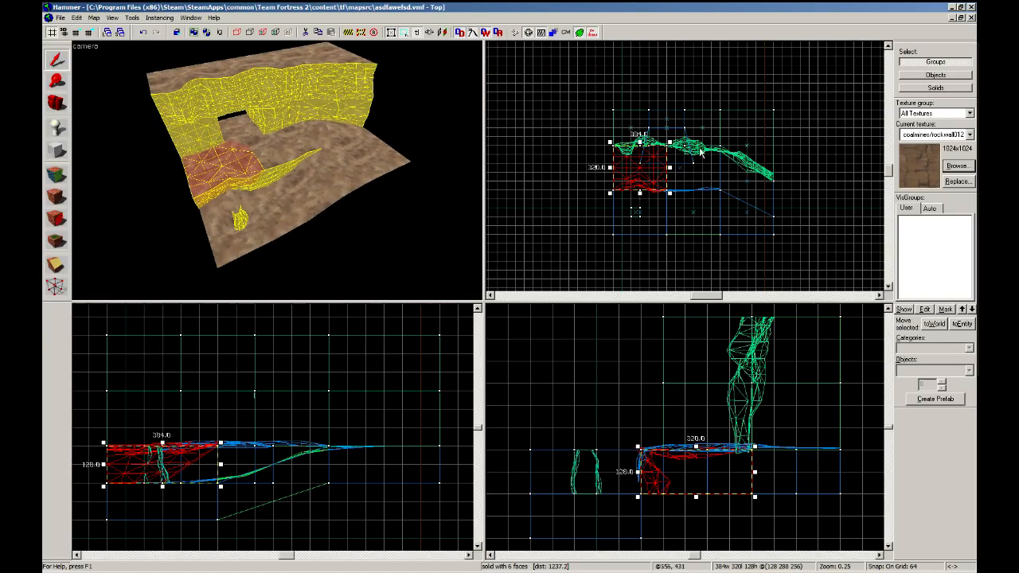